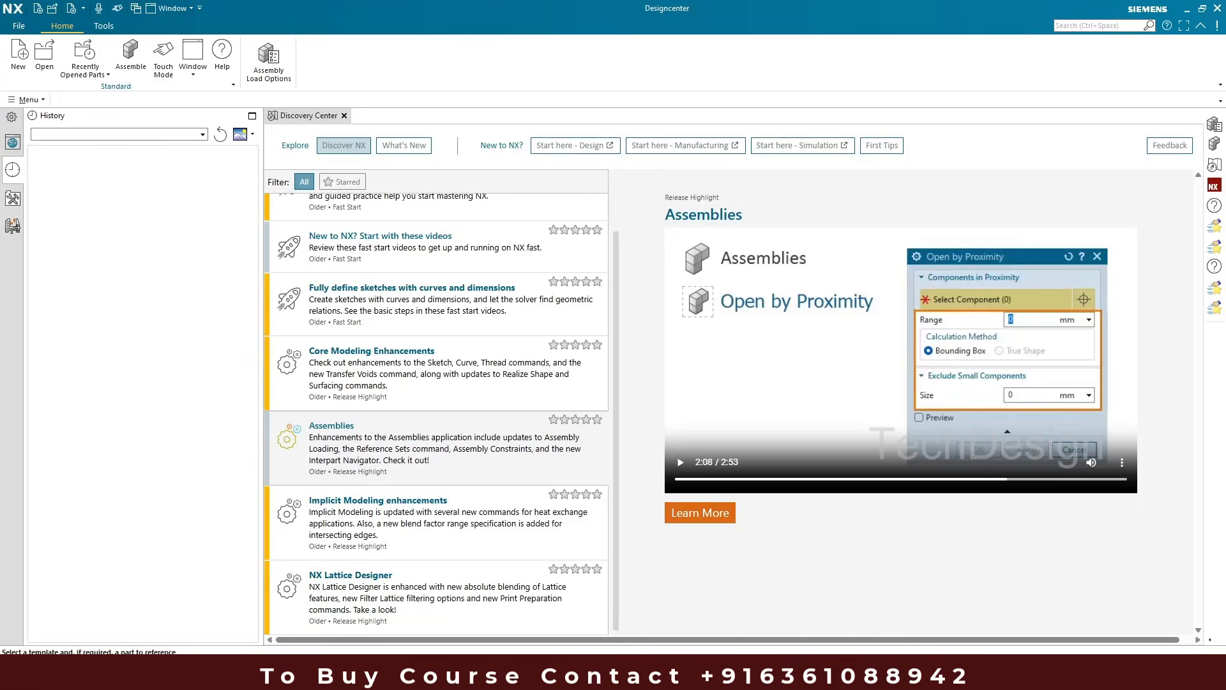
Create a new millimetre part named model1.prt from the Model template and start a sketch on the XZ datum plane
{"action": "key", "text": "ctrl+n"}
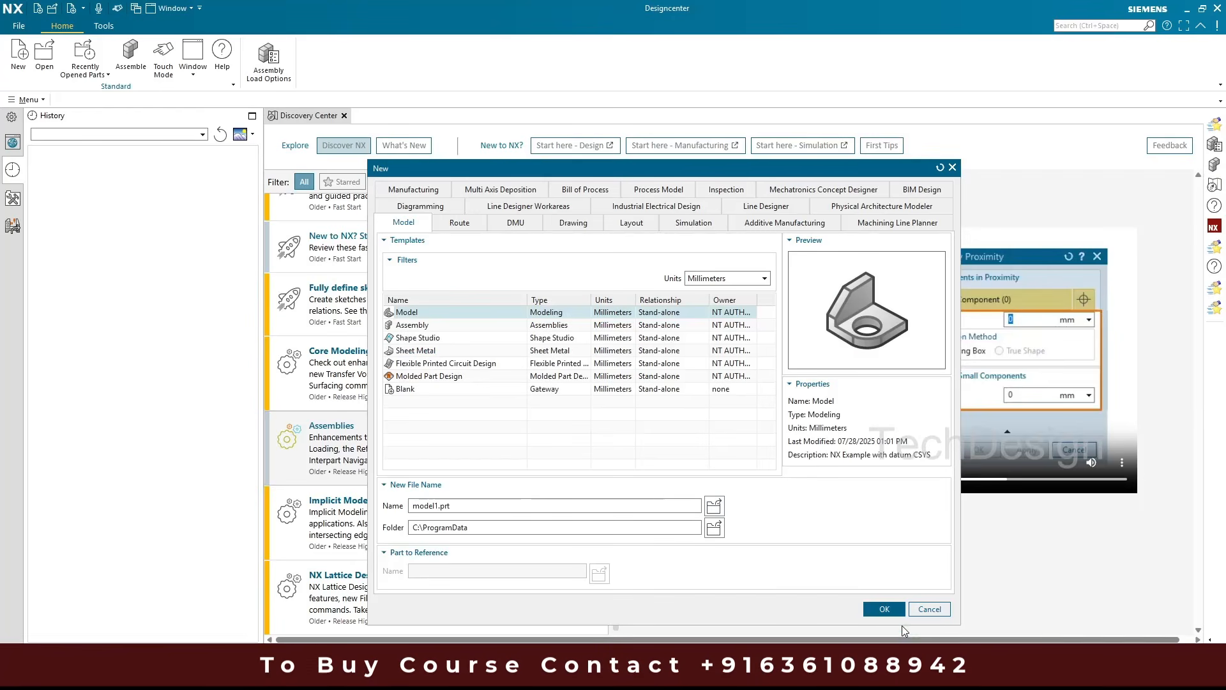
{"action": "left_click", "coordinate": [885, 608]}
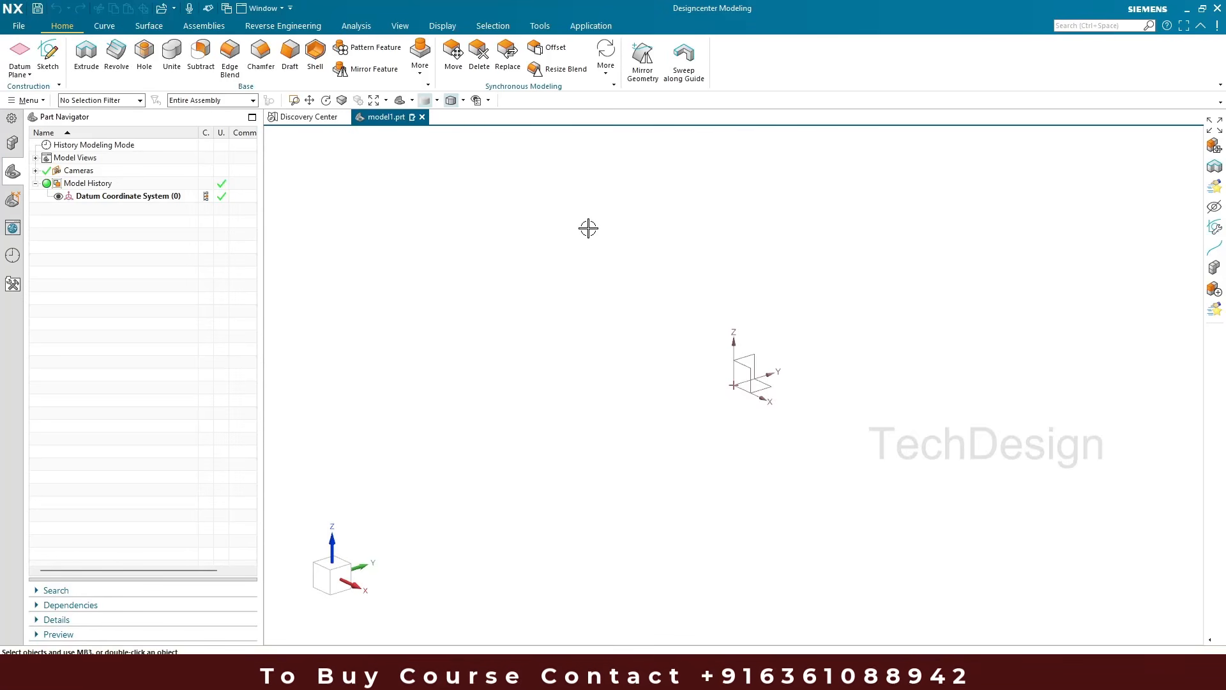
{"action": "left_click", "coordinate": [48, 53]}
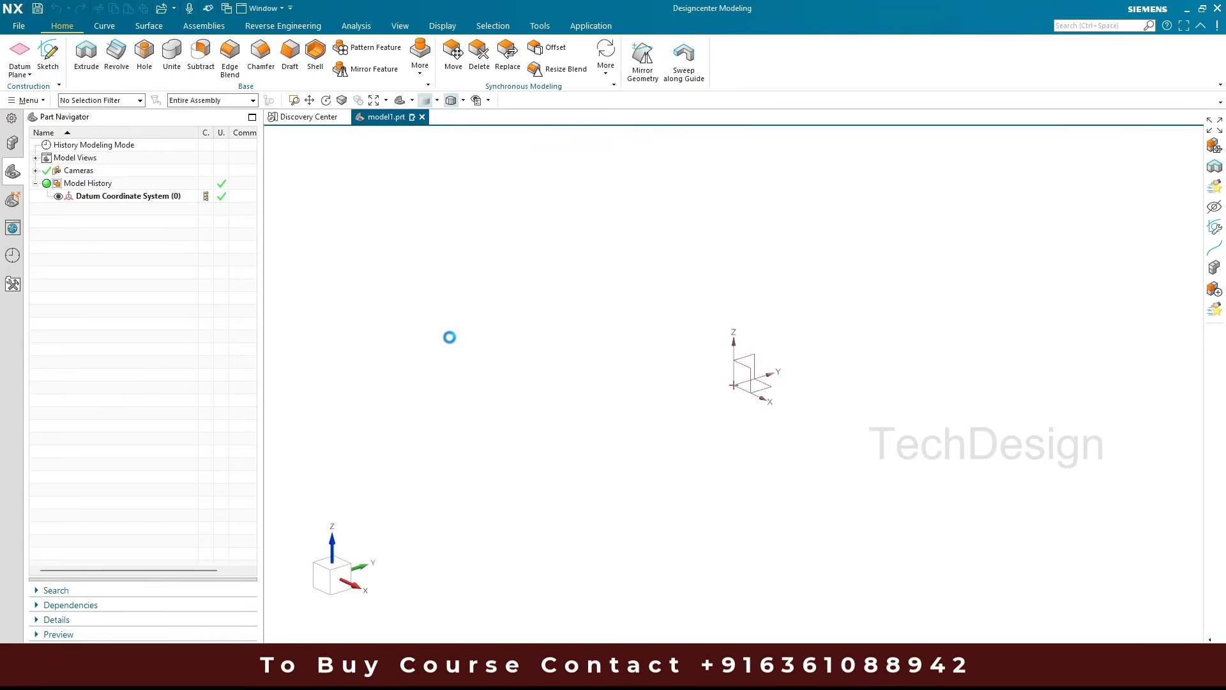
{"action": "left_click", "coordinate": [731, 379]}
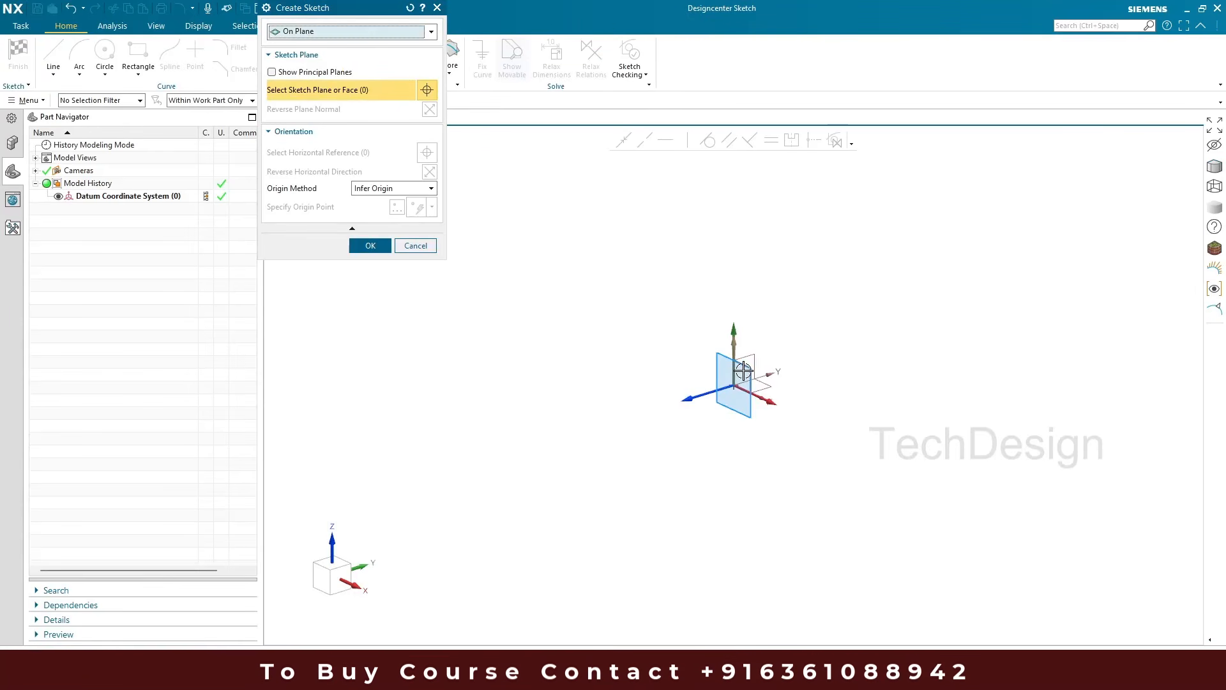
{"action": "middle_click", "coordinate": [662, 331]}
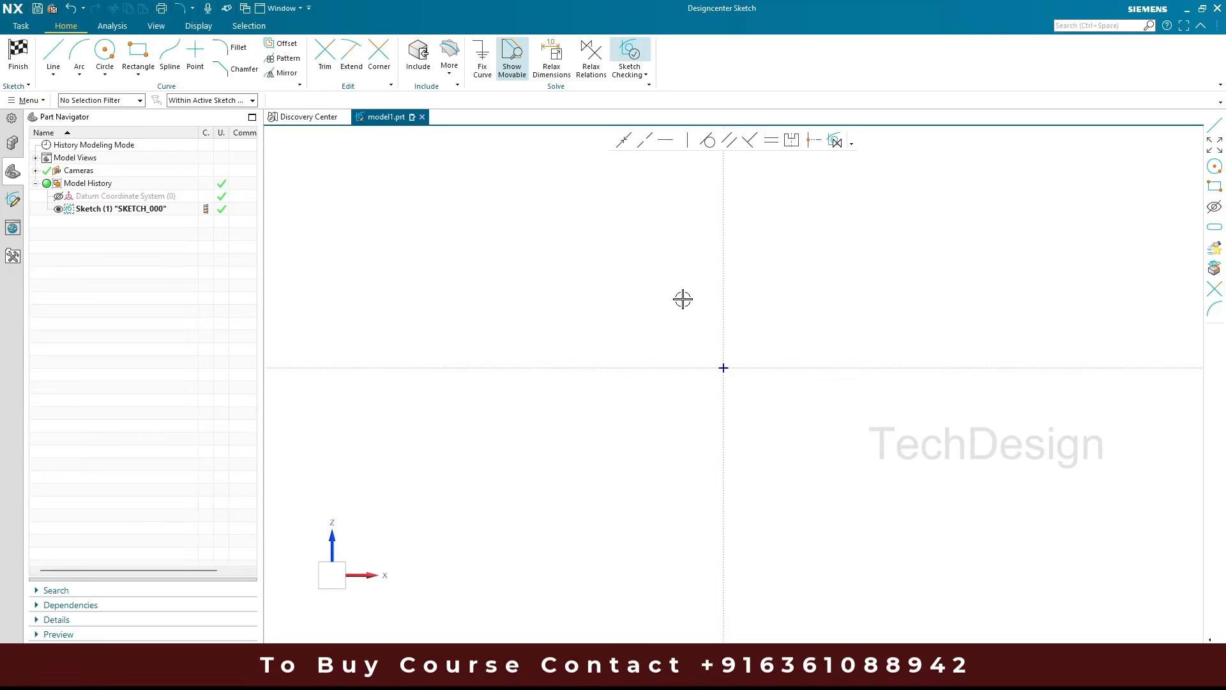
Consult the reference drawing 38.png and sketch a circle about 429 mm in diameter centred on the sketch origin
{"action": "mouse_move", "coordinate": [768, 677]}
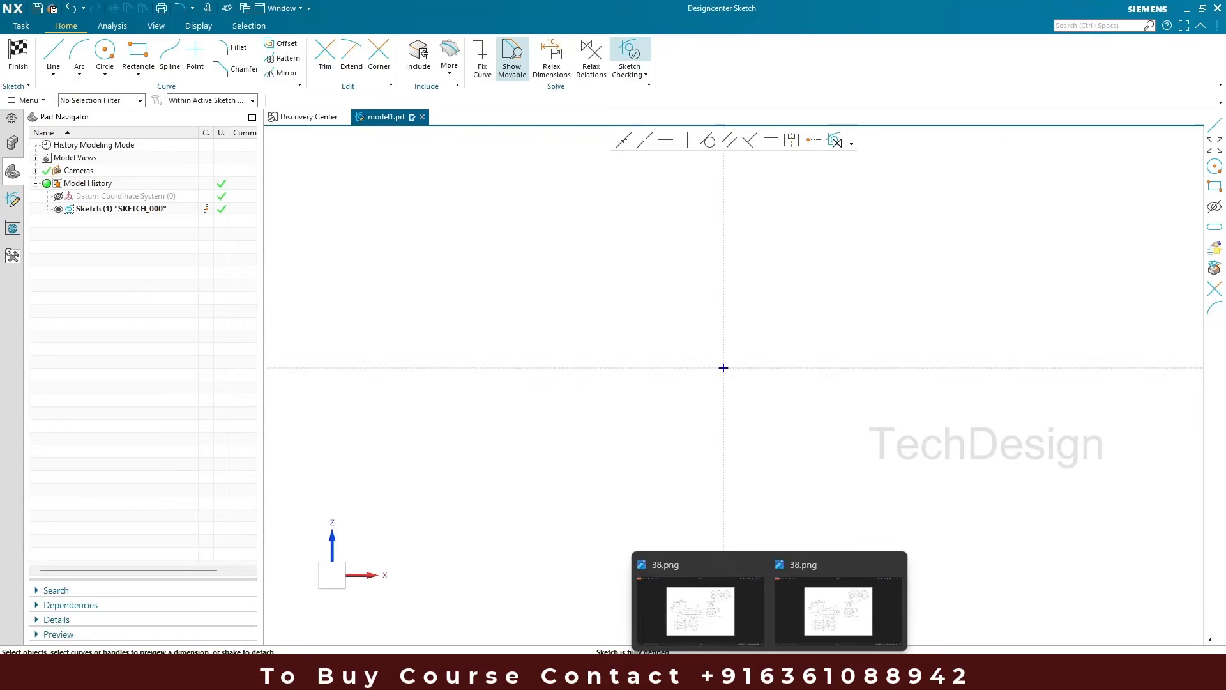
{"action": "left_click", "coordinate": [701, 607]}
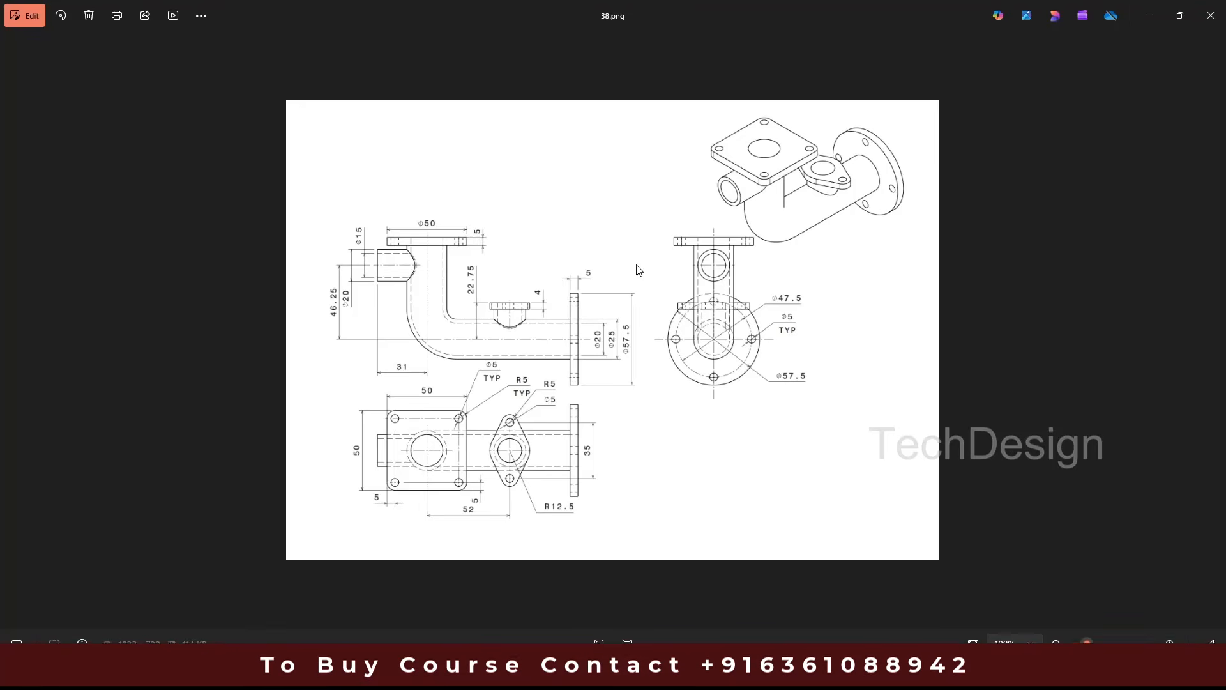
{"action": "left_click", "coordinate": [1141, 23]}
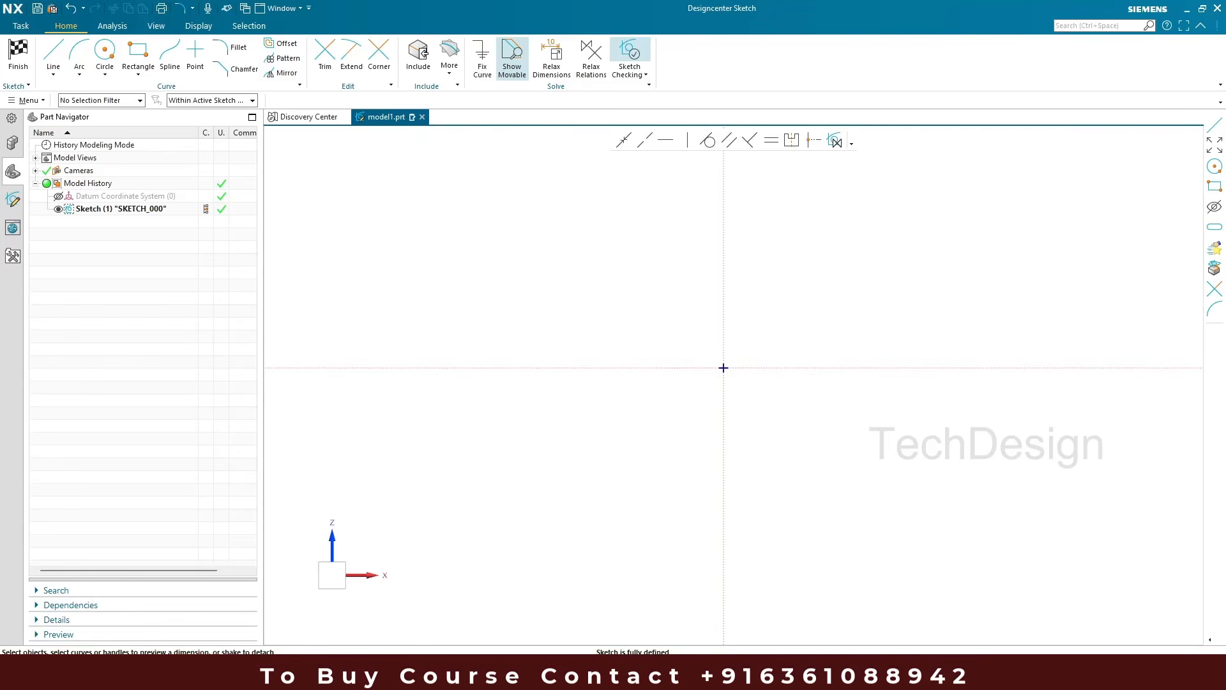
{"action": "left_click", "coordinate": [104, 52]}
{"action": "left_click", "coordinate": [724, 368]}
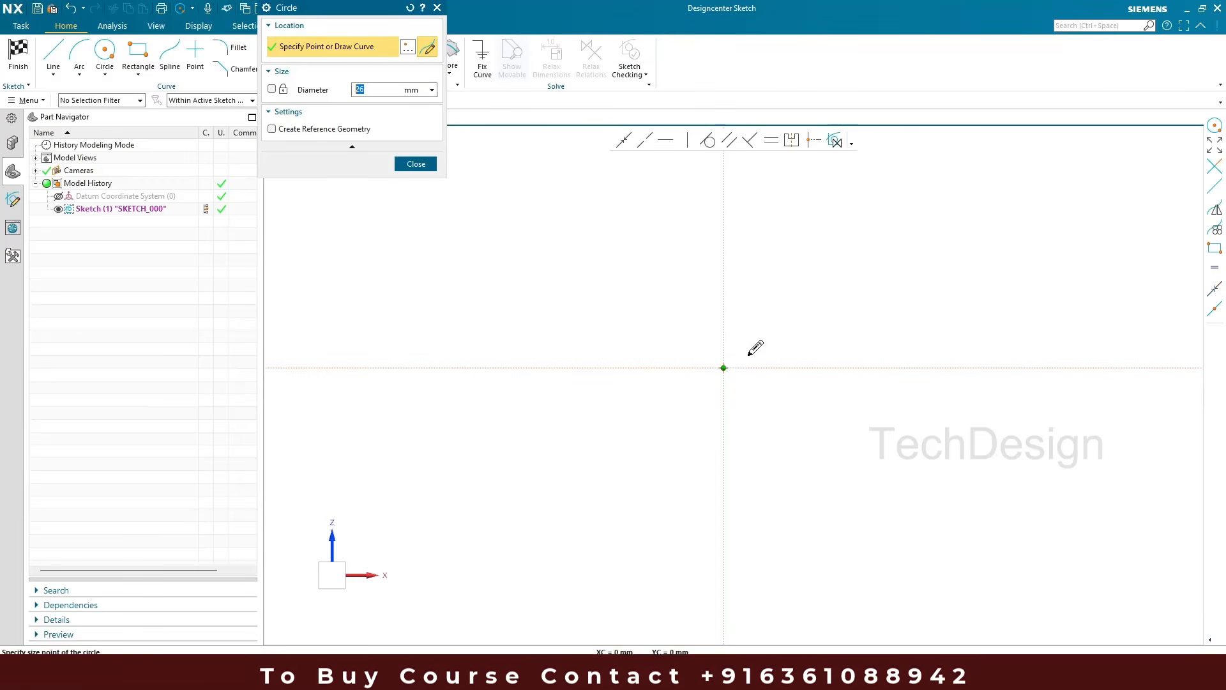
{"action": "left_click", "coordinate": [787, 321]}
{"action": "key", "text": "Escape"}
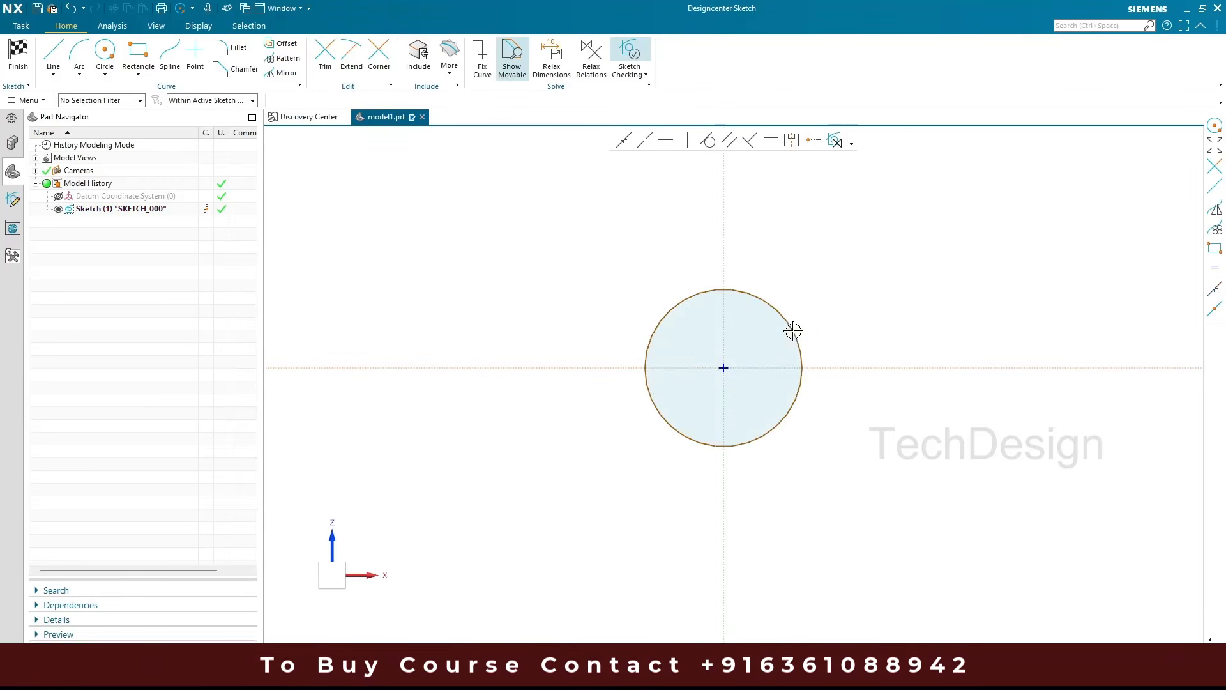
Set the circle's diameter to 57.5 mm
{"action": "double_click", "coordinate": [823, 323]}
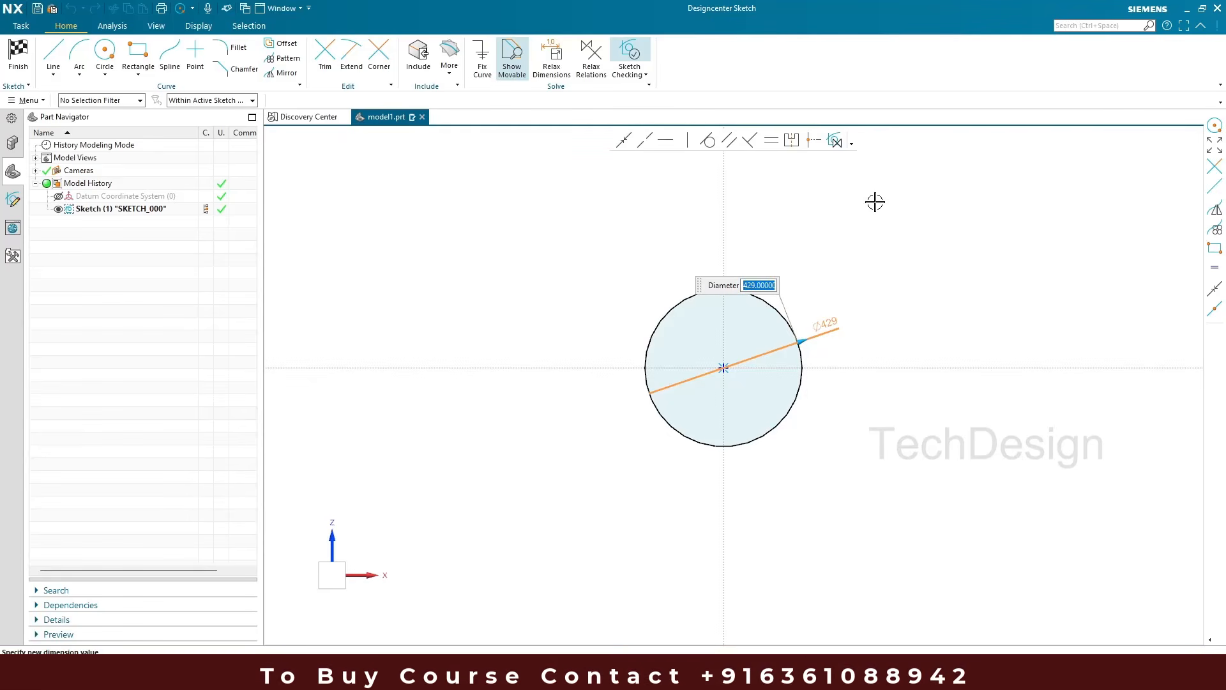
{"action": "type", "text": "57.5"}
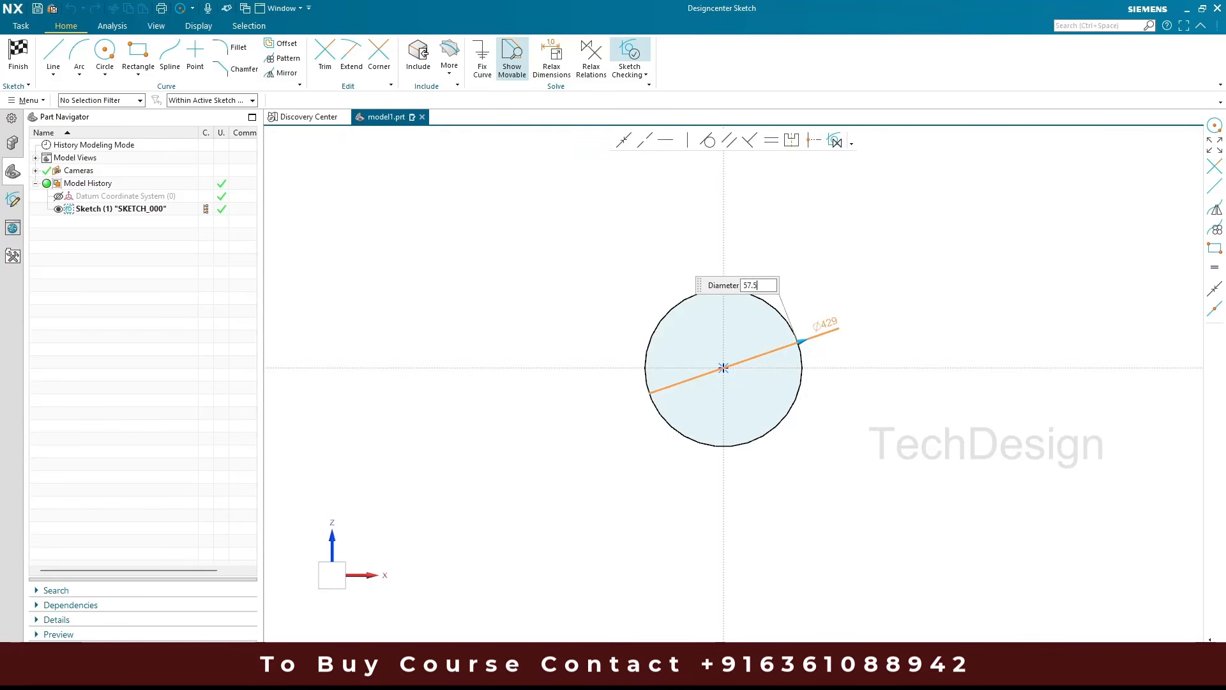
{"action": "key", "text": "Return"}
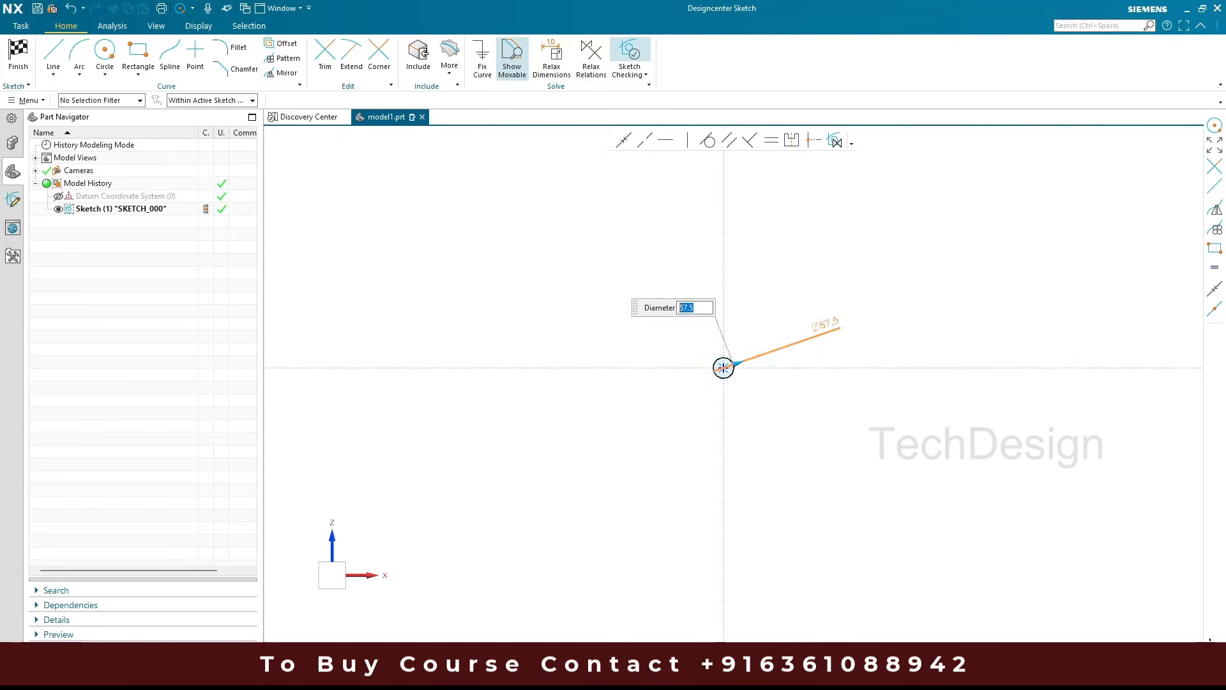
{"action": "left_click", "coordinate": [867, 230]}
{"action": "key", "text": "ctrl+f"}
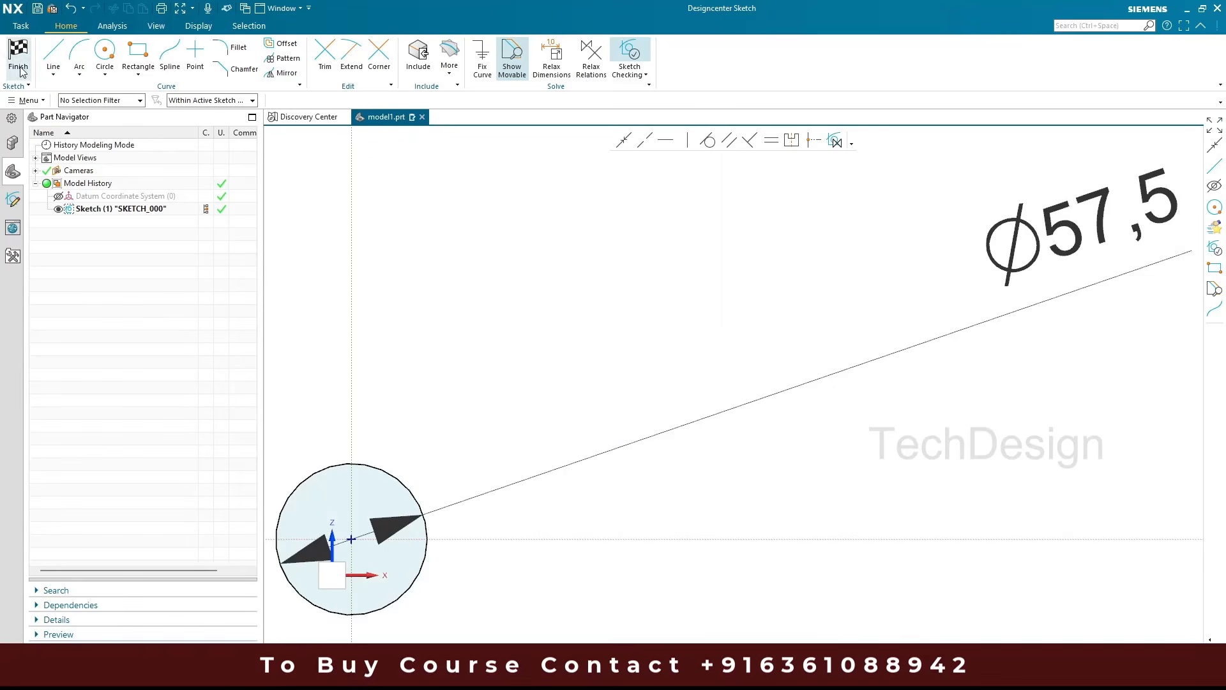
Finish the sketch and extrude the circle 5 mm as a solid flange disc
{"action": "left_click", "coordinate": [20, 60]}
{"action": "key", "text": "ctrl+f"}
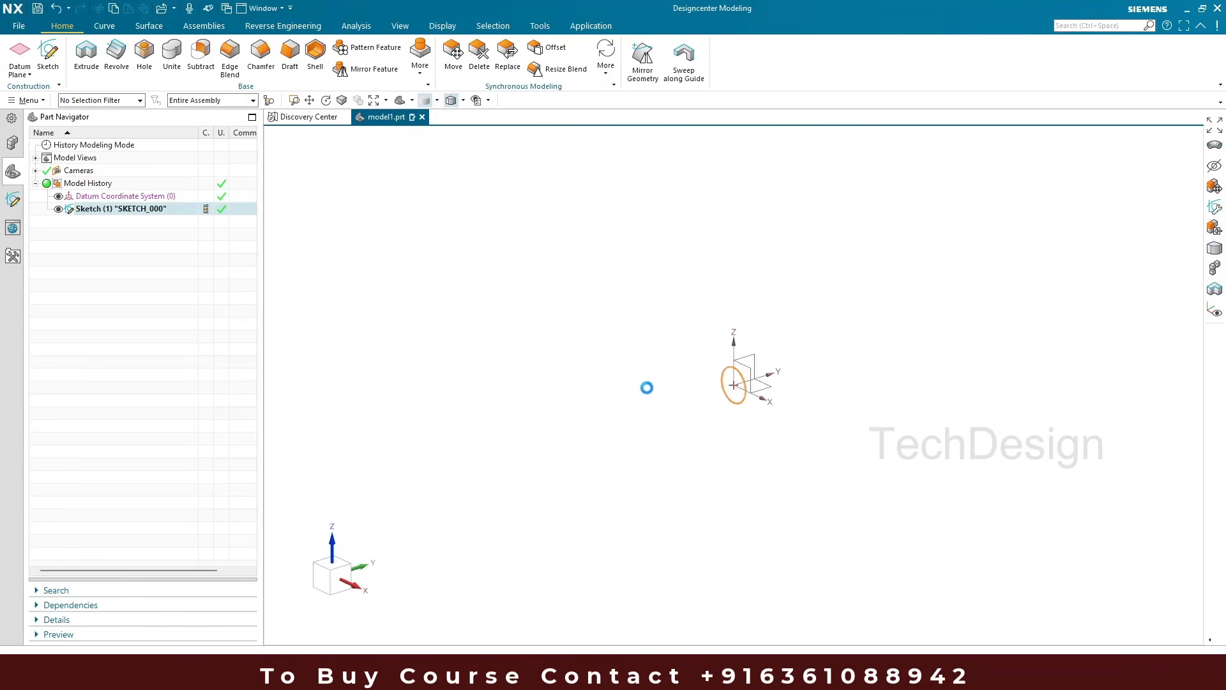
{"action": "scroll", "coordinate": [810, 309], "scroll_direction": "down", "scroll_amount": 3}
{"action": "key", "text": "Escape"}
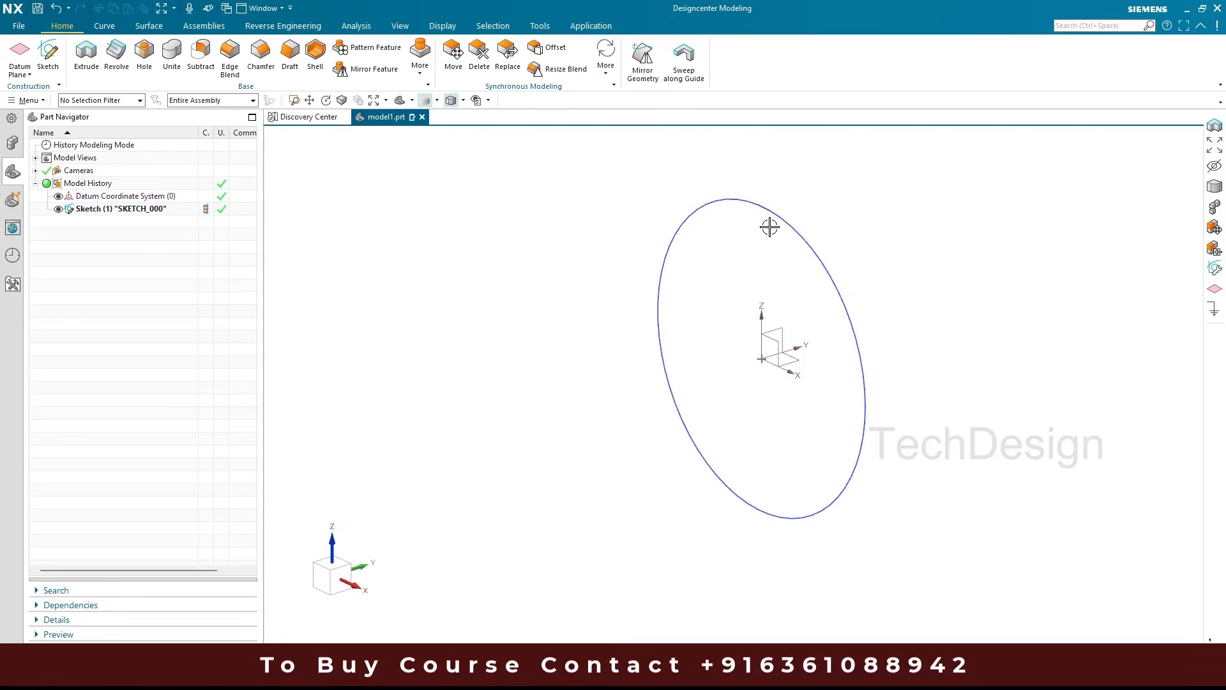
{"action": "left_click", "coordinate": [96, 69]}
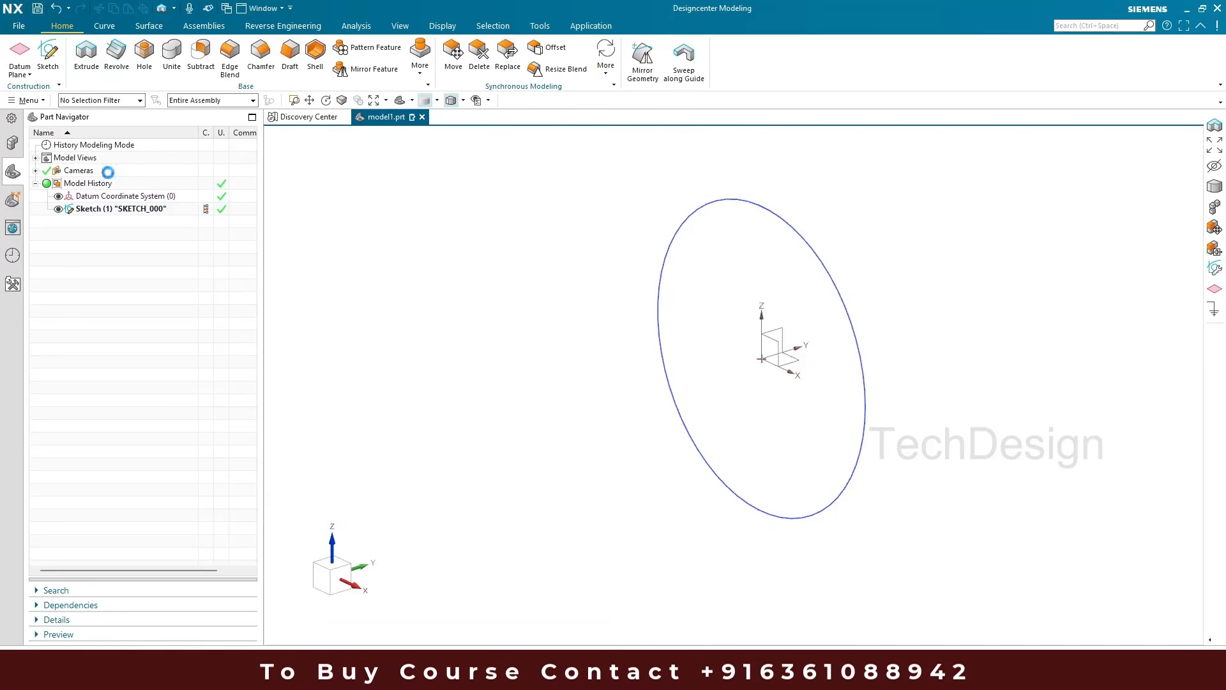
{"action": "left_click", "coordinate": [706, 202]}
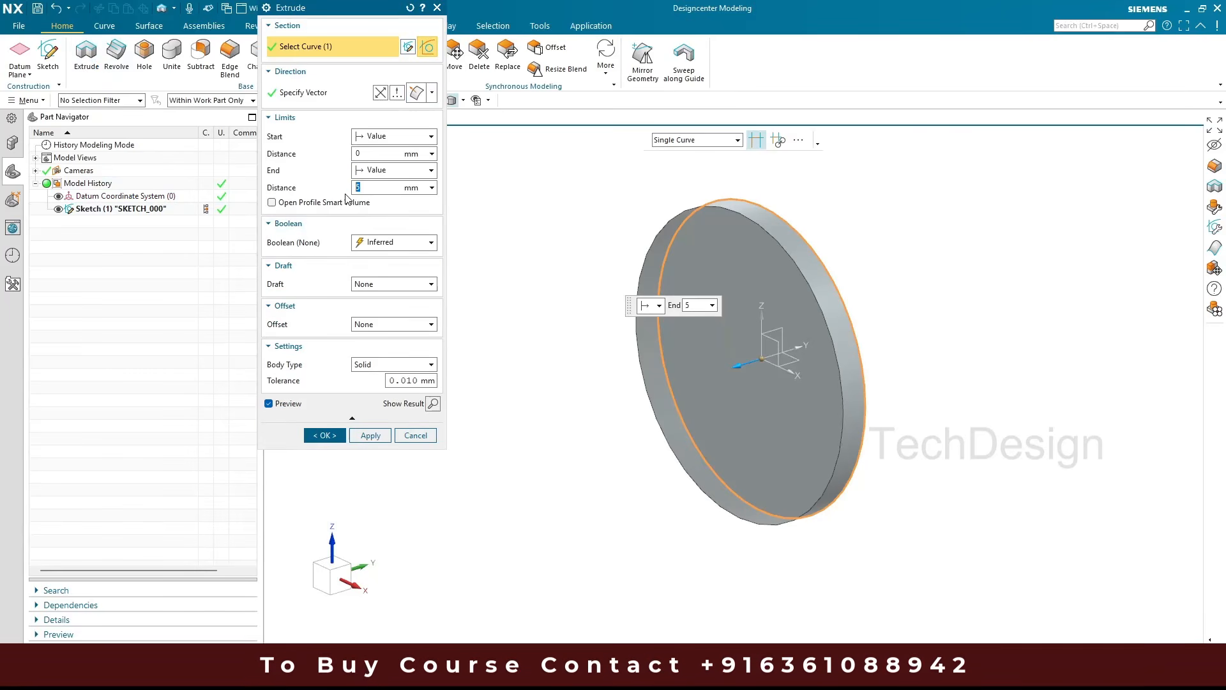
{"action": "left_click", "coordinate": [324, 435]}
Check the pipe dimensions in the reference drawing 38.png and start a new sketch on the YZ datum plane
{"action": "scroll", "coordinate": [635, 364], "scroll_direction": "down", "scroll_amount": 2}
{"action": "middle_click_drag", "start_coordinate": [651, 361], "coordinate": [594, 378]}
{"action": "scroll", "coordinate": [594, 378], "scroll_direction": "down", "scroll_amount": 1}
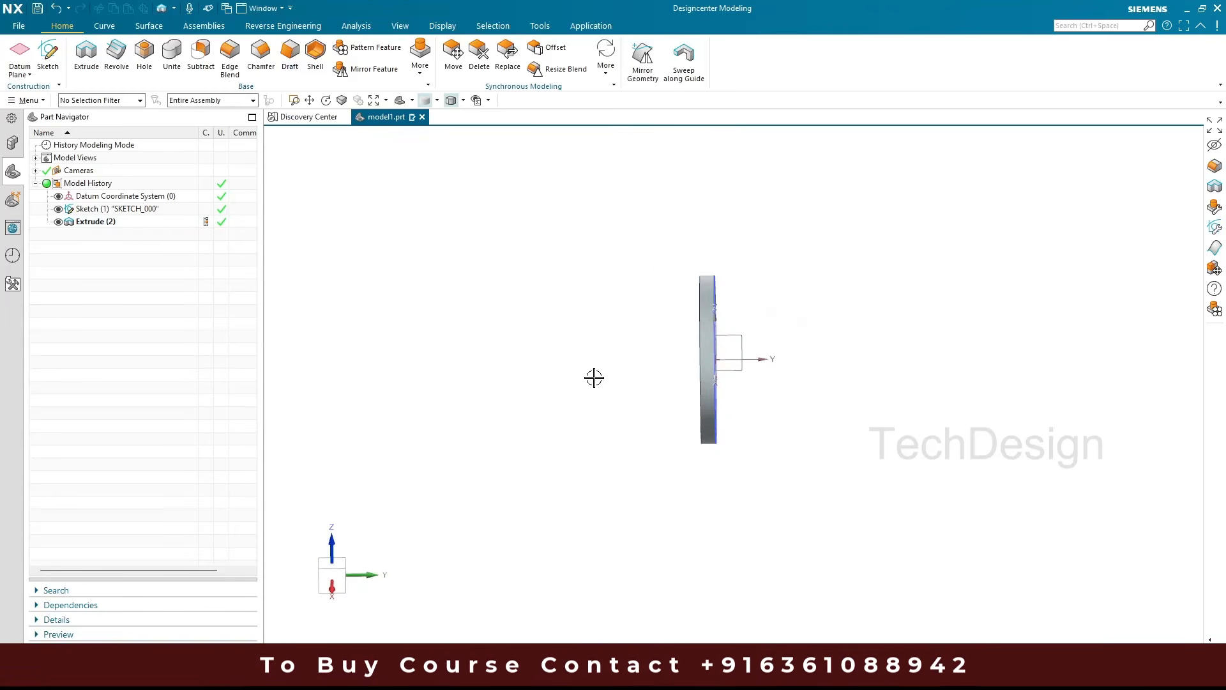
{"action": "mouse_move", "coordinate": [772, 676]}
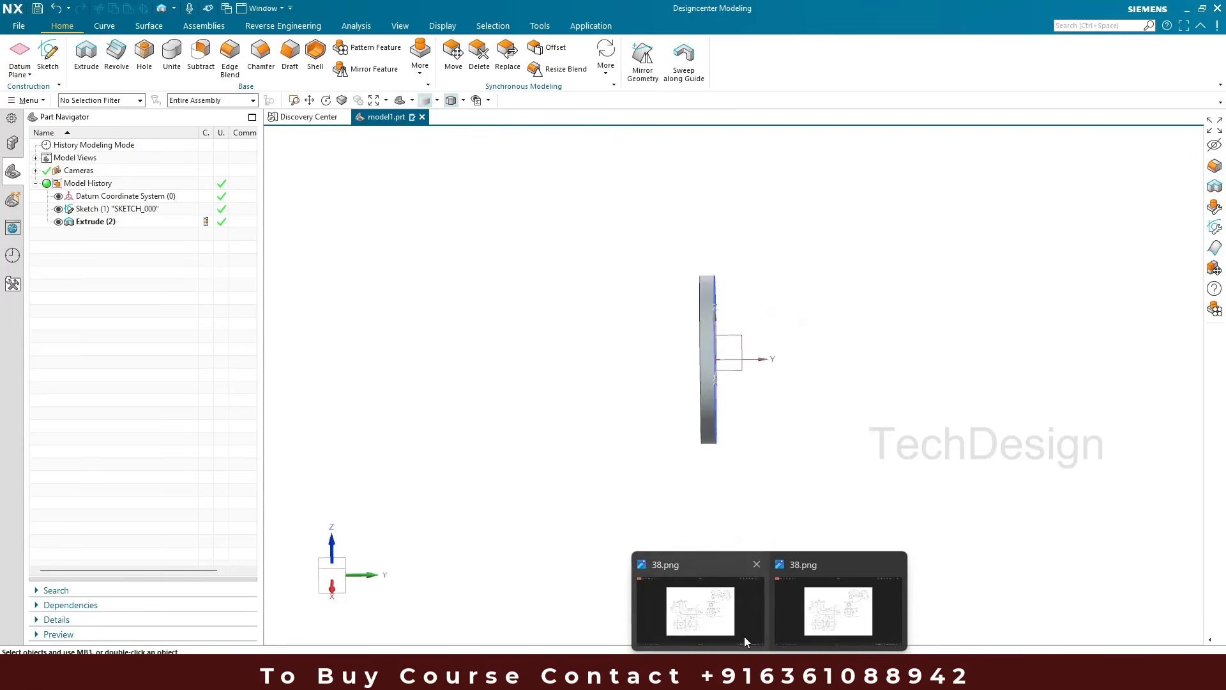
{"action": "left_click", "coordinate": [732, 610]}
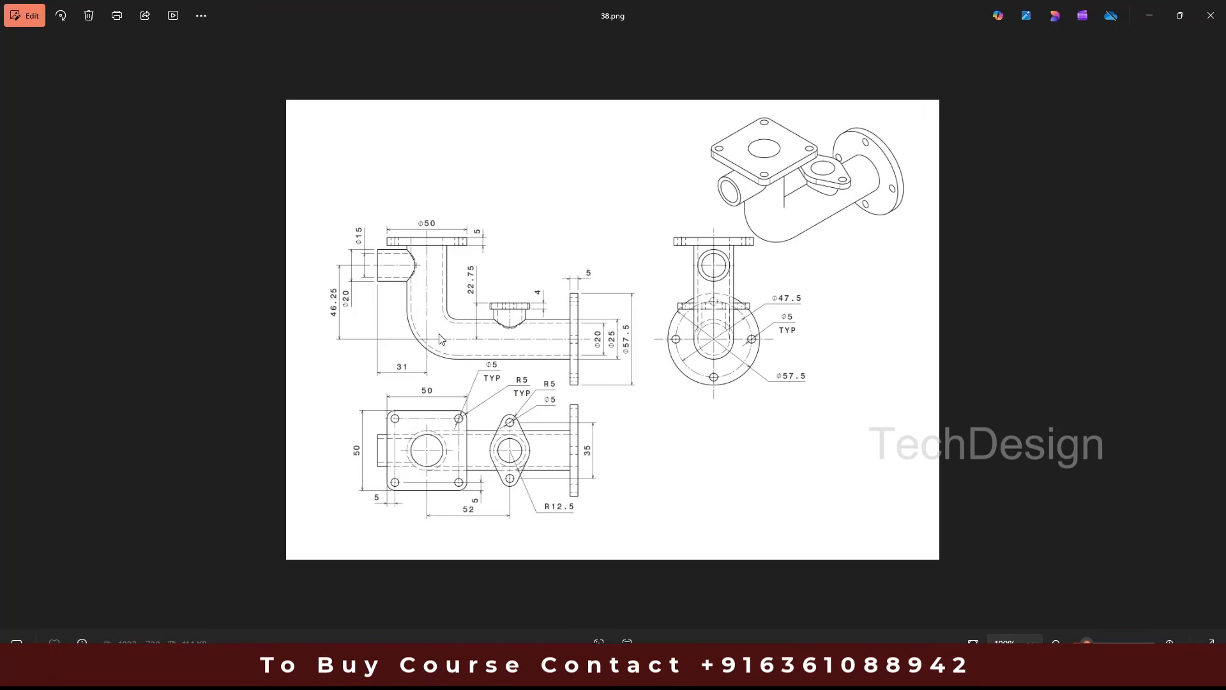
{"action": "left_click", "coordinate": [1149, 15]}
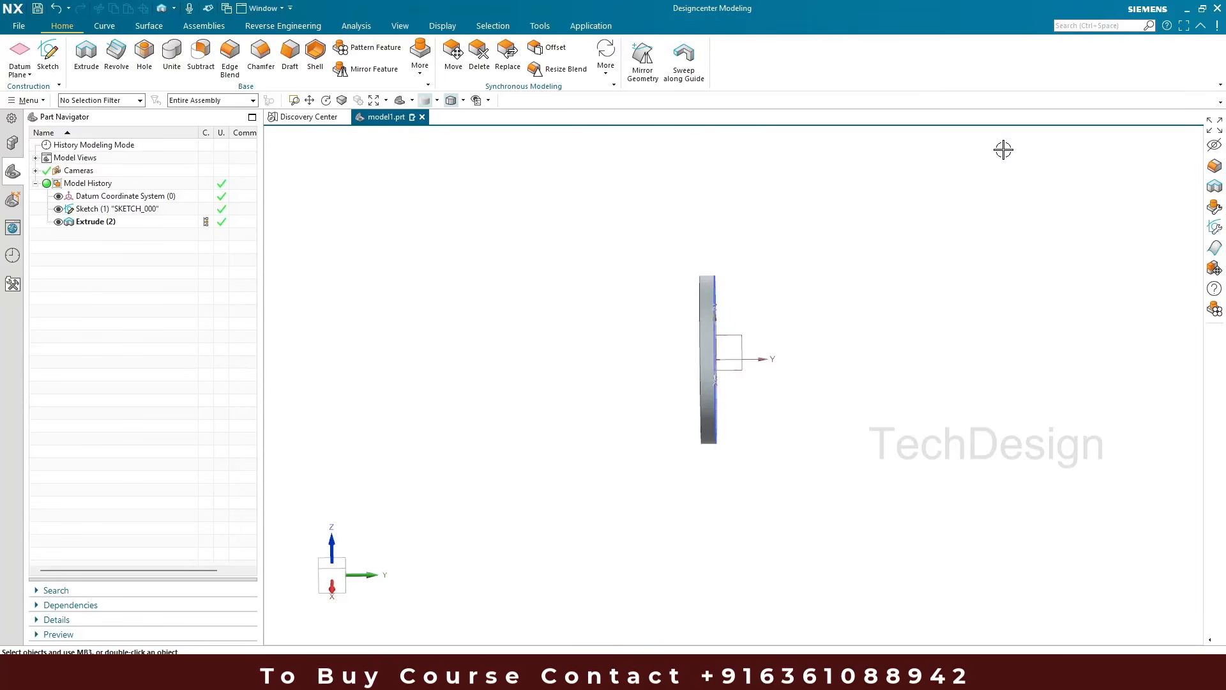
{"action": "left_click", "coordinate": [48, 55]}
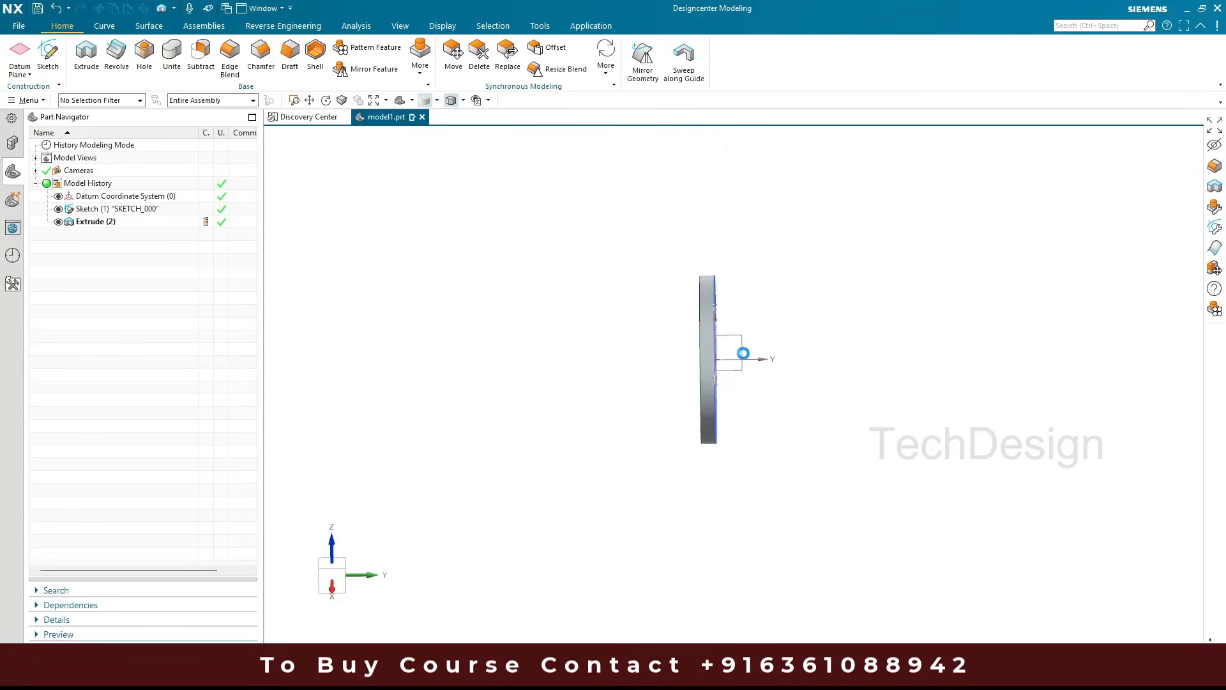
{"action": "left_click", "coordinate": [735, 335]}
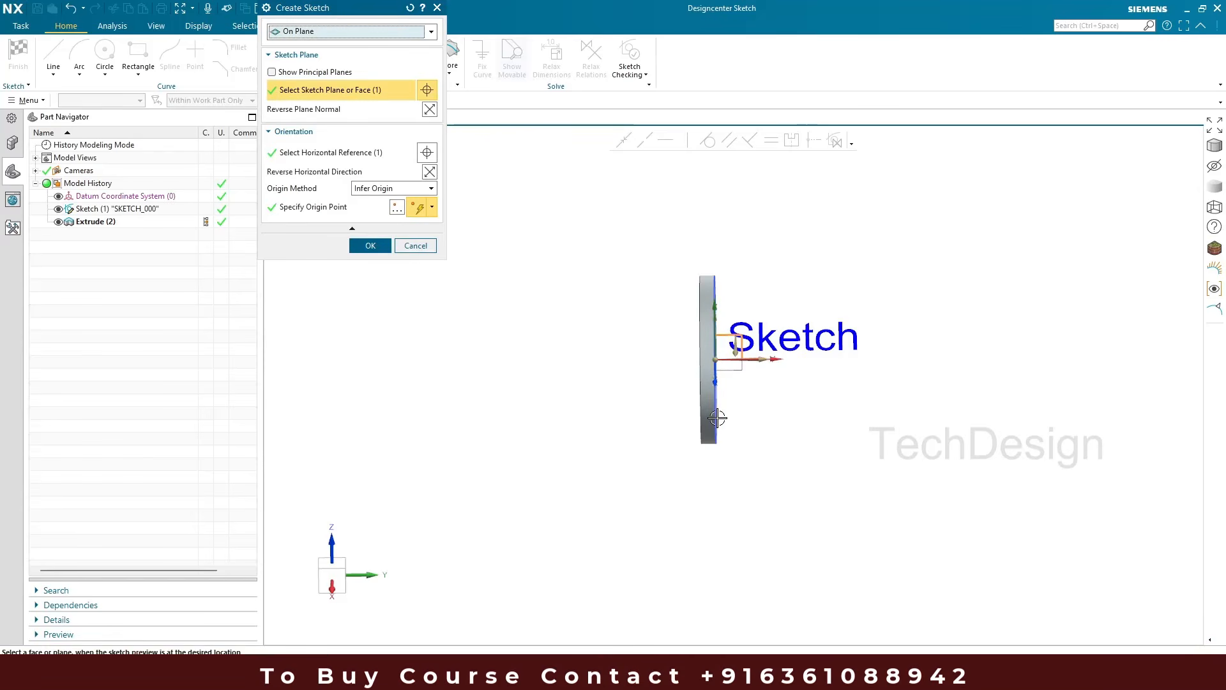
{"action": "middle_click", "coordinate": [716, 415]}
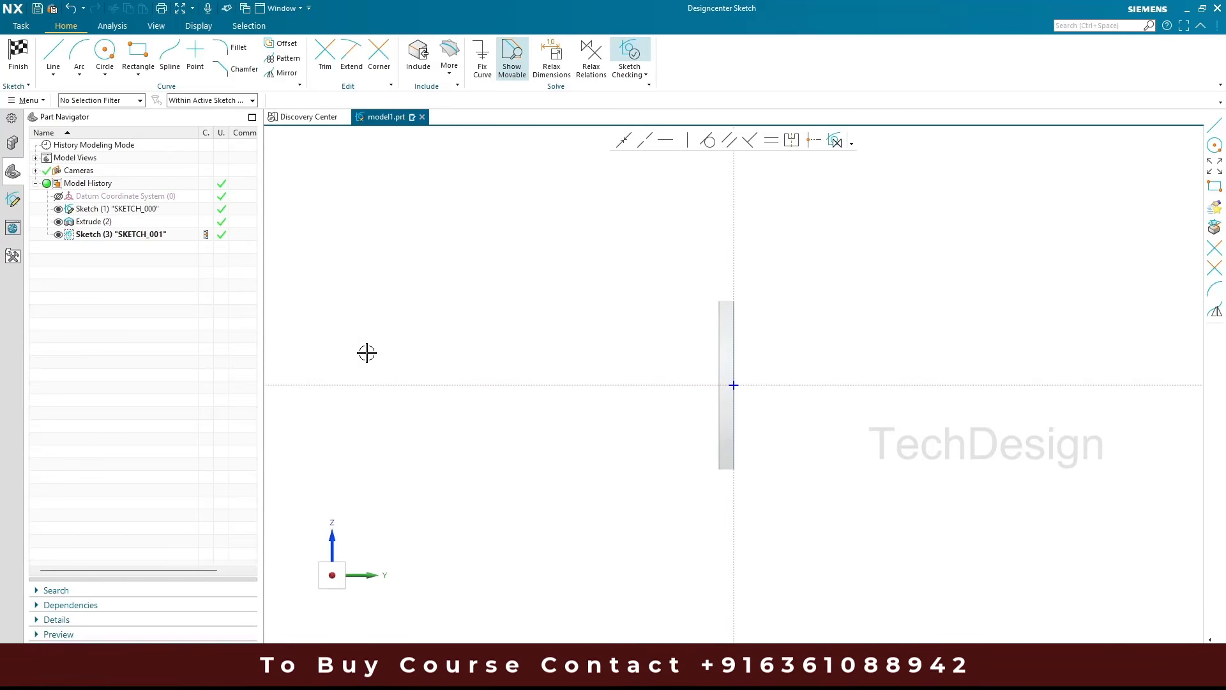
Draw a horizontal line about 152 mm long from the origin through the disc, and a vertical line up from its far end
{"action": "left_click", "coordinate": [53, 55]}
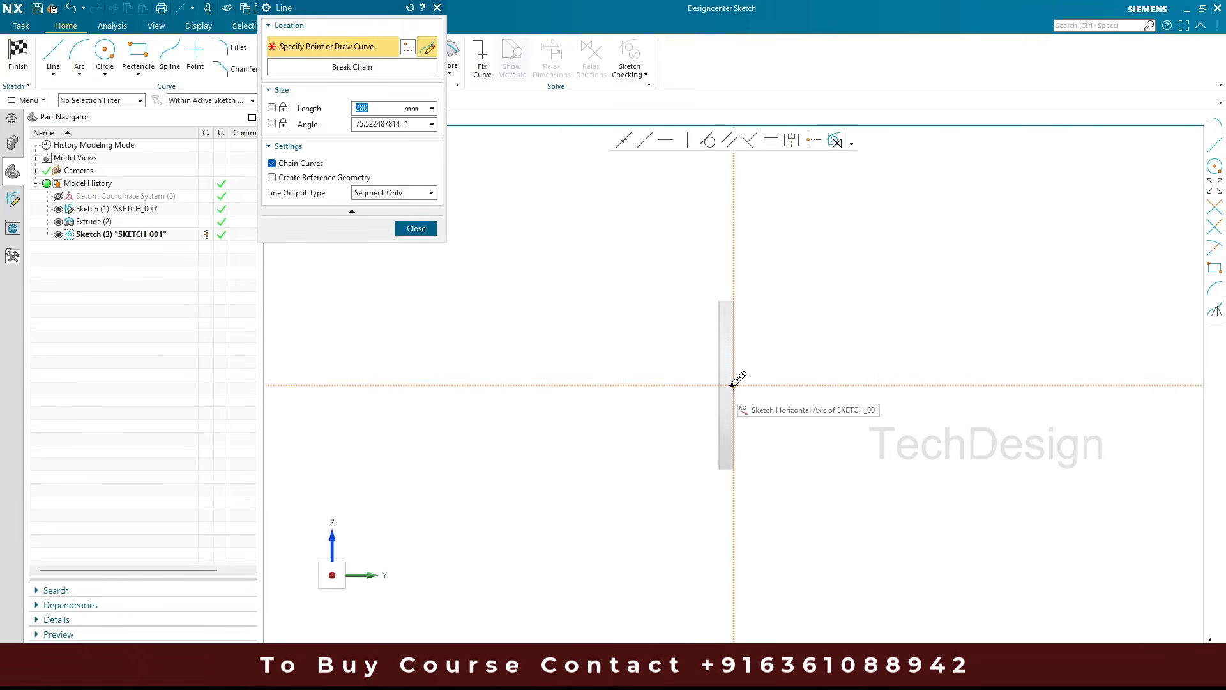
{"action": "left_click", "coordinate": [733, 385]}
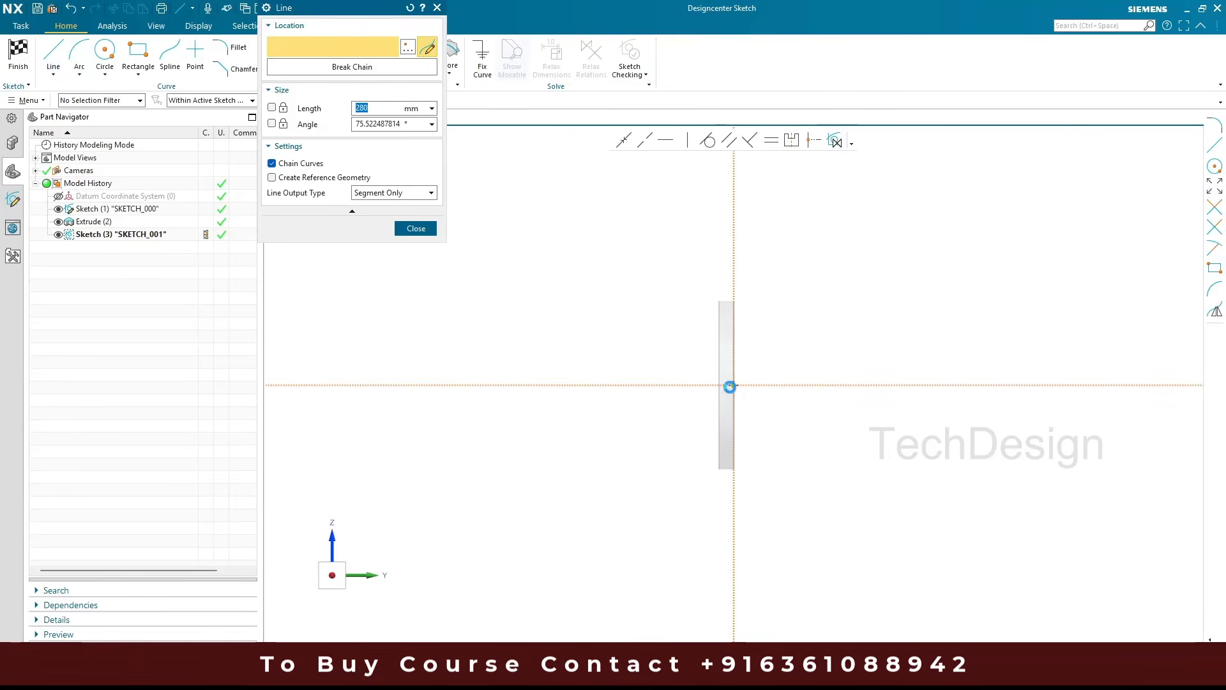
{"action": "left_click", "coordinate": [289, 384]}
{"action": "left_click", "coordinate": [289, 254]}
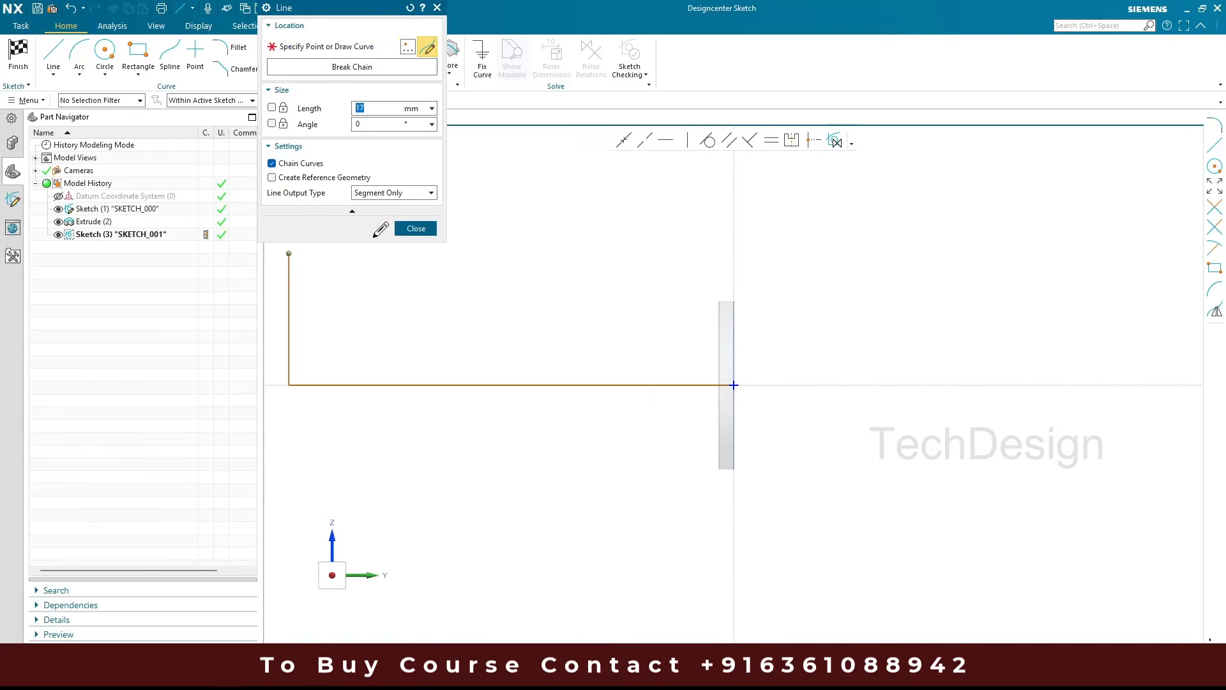
{"action": "left_click", "coordinate": [416, 228]}
Dimension the horizontal line to 100 mm, scaling the entire sketch with this first dimension
{"action": "scroll", "coordinate": [690, 347], "scroll_direction": "up", "scroll_amount": 4}
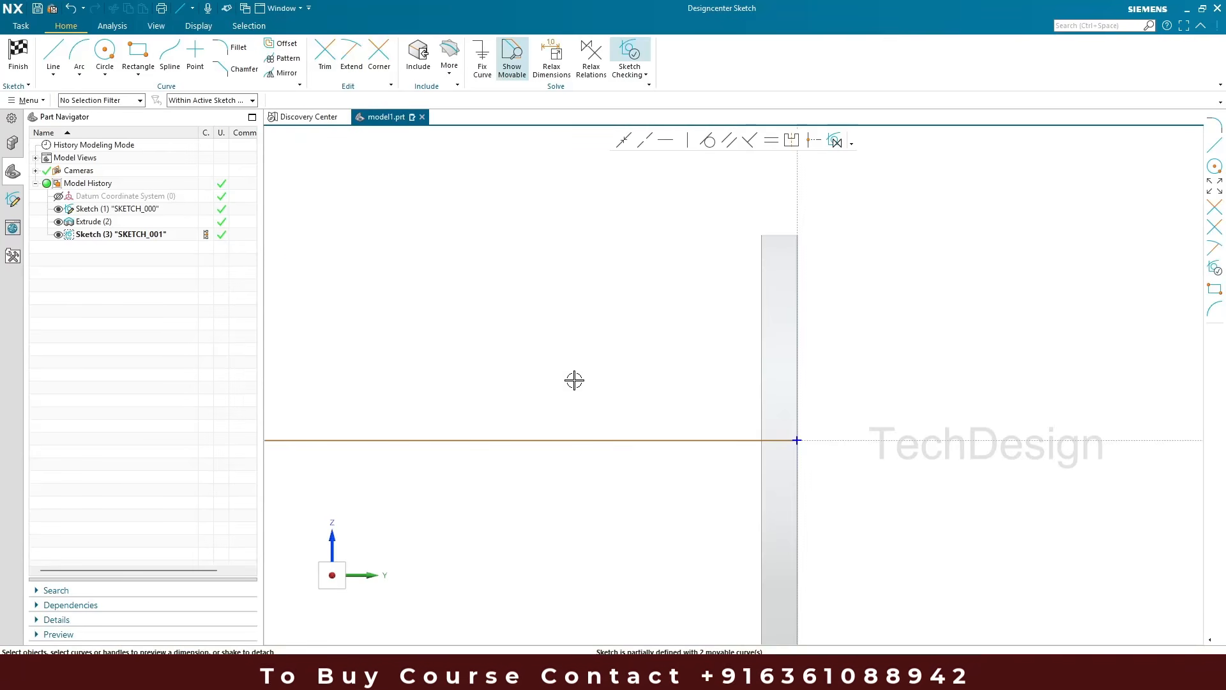
{"action": "scroll", "coordinate": [943, 279], "scroll_direction": "down", "scroll_amount": 4}
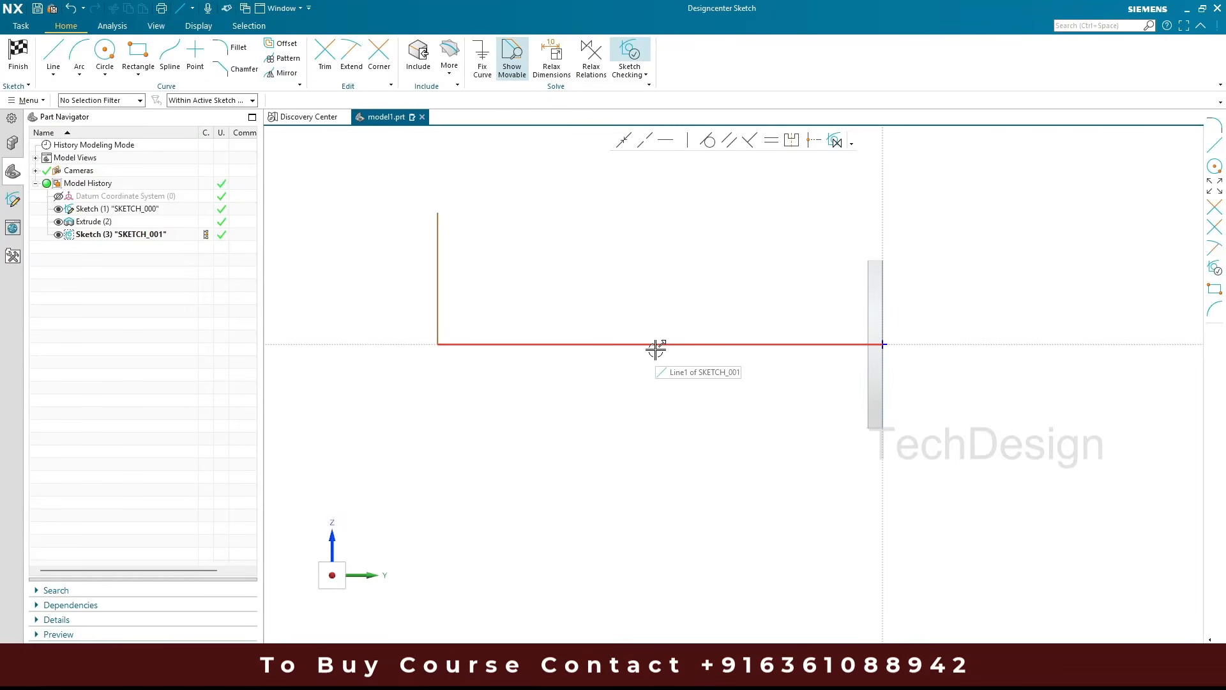
{"action": "left_click_drag", "start_coordinate": [660, 348], "coordinate": [729, 373]}
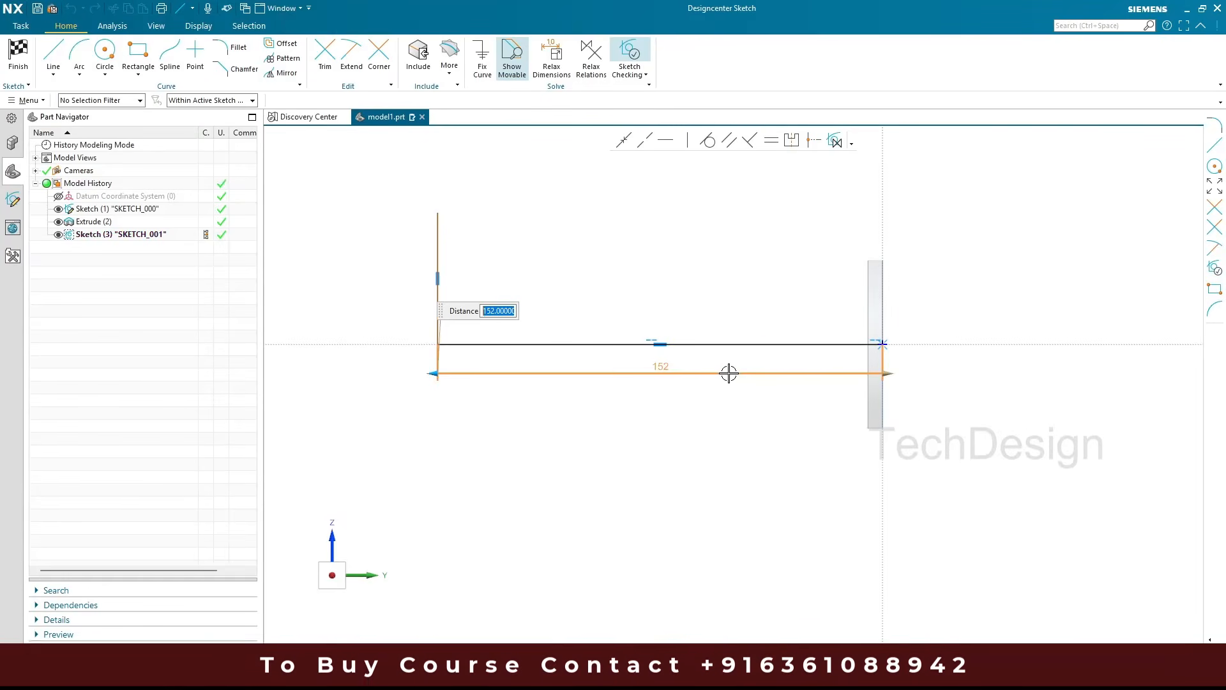
{"action": "type", "text": "100"}
{"action": "key", "text": "Return"}
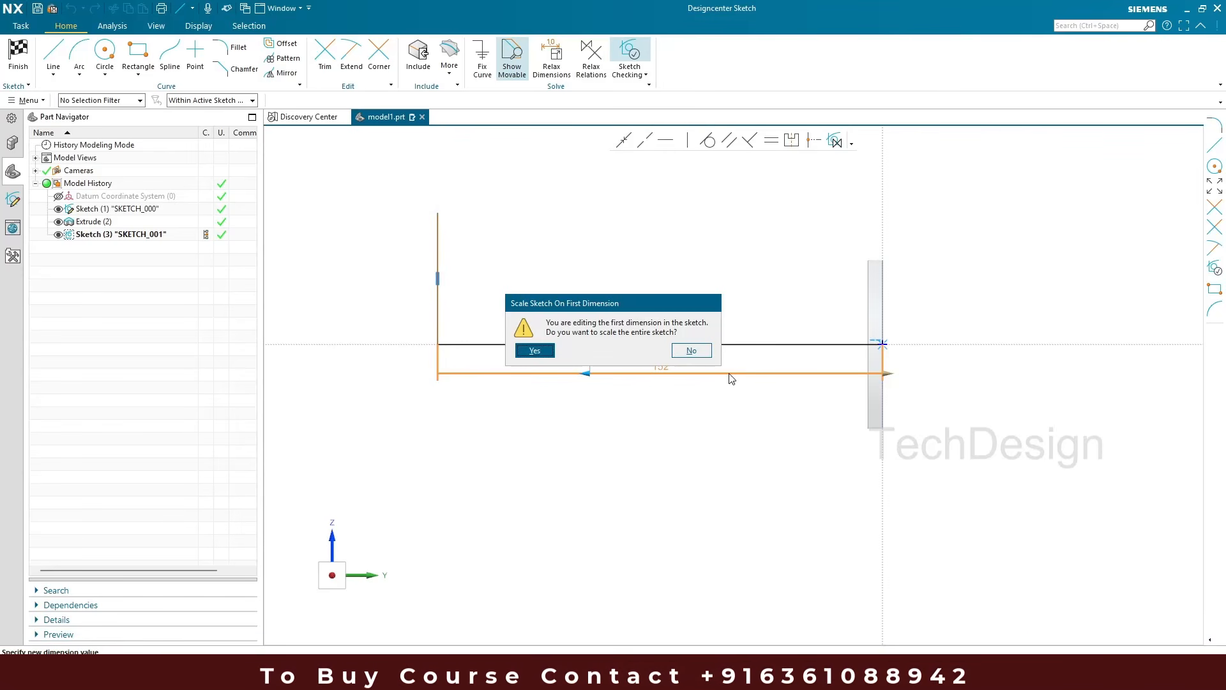
{"action": "left_click", "coordinate": [523, 352]}
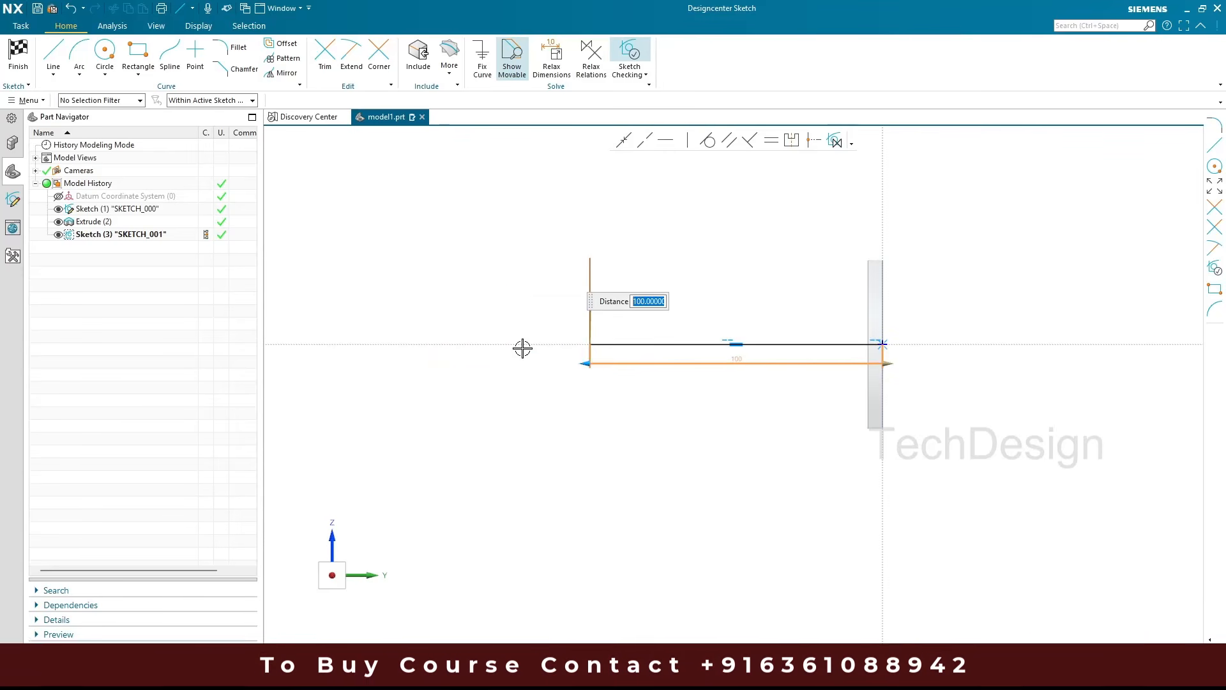
{"action": "key", "text": "Return"}
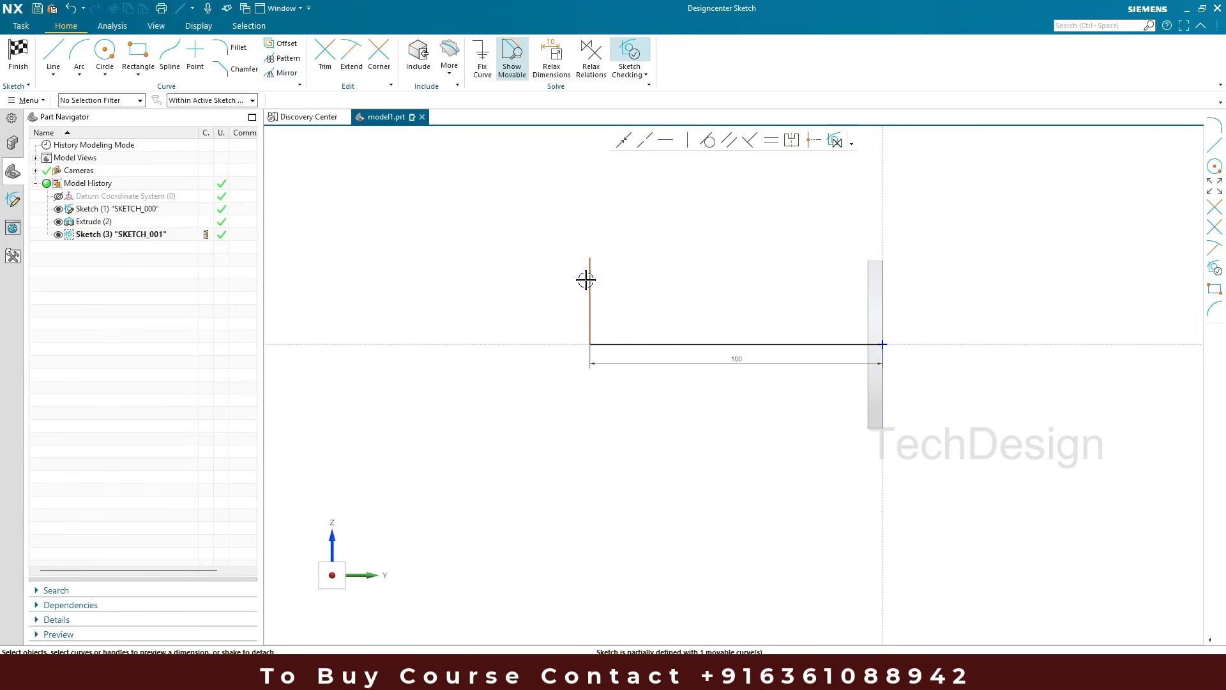
Dimension the vertical line of the path to 70 mm
{"action": "left_click", "coordinate": [588, 275]}
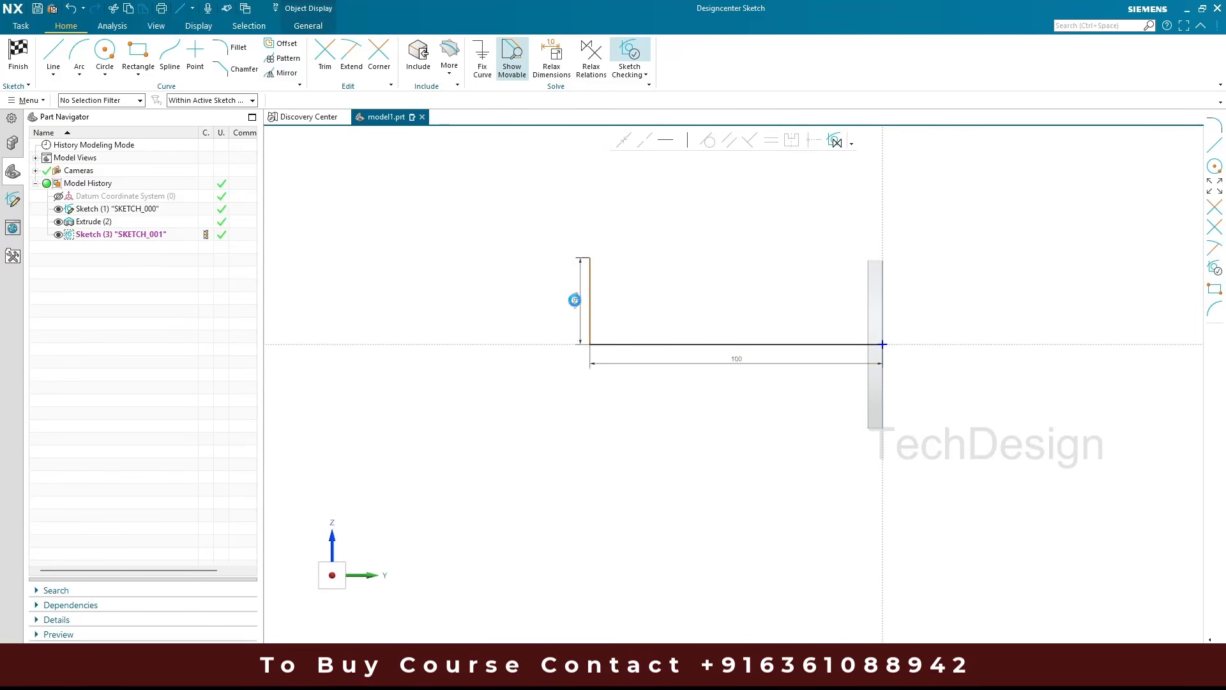
{"action": "left_click", "coordinate": [574, 300]}
{"action": "type", "text": "7"}
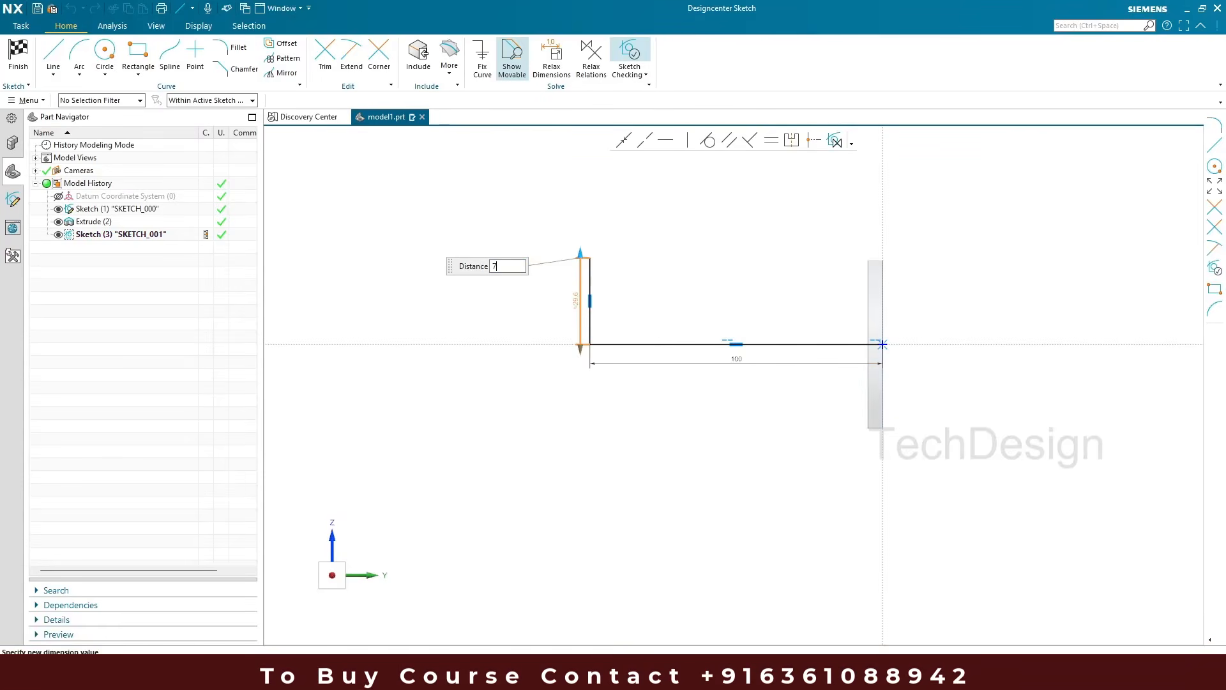
{"action": "type", "text": "0"}
{"action": "key", "text": "Return"}
Fillet the corner between the vertical and horizontal lines with a 15 mm radius and finish the sketch
{"action": "scroll", "coordinate": [688, 367], "scroll_direction": "up", "scroll_amount": 3}
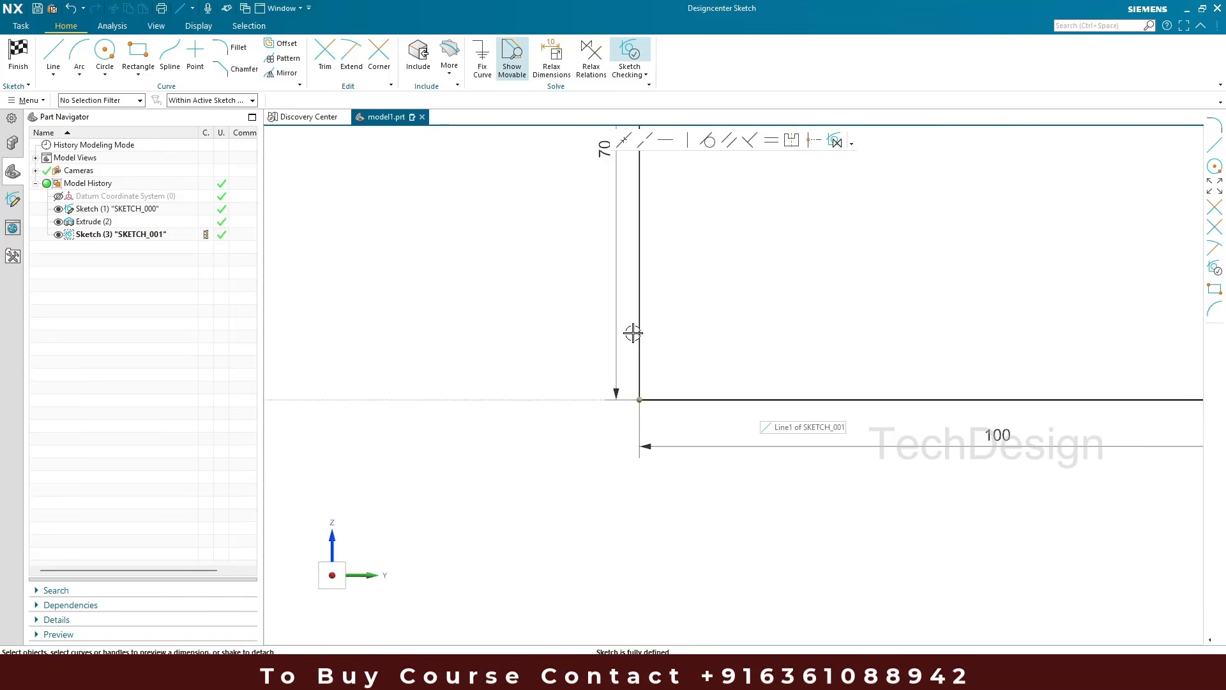
{"action": "left_click", "coordinate": [243, 52]}
{"action": "left_click", "coordinate": [640, 351]}
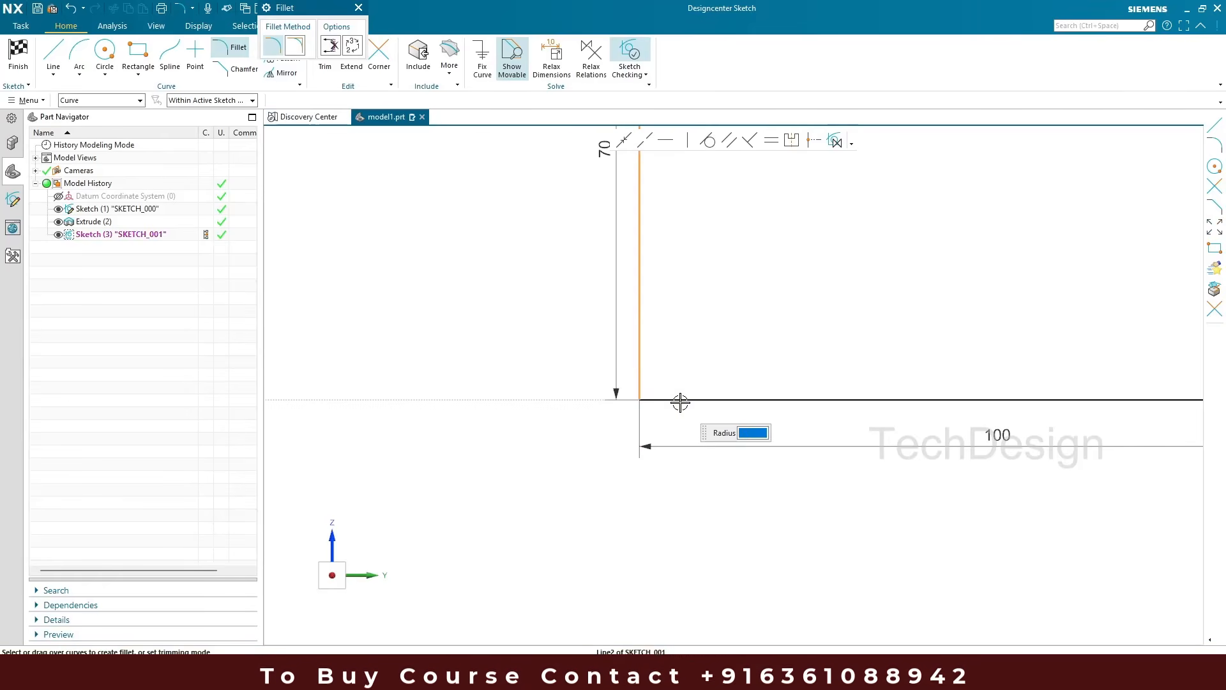
{"action": "left_click", "coordinate": [680, 401]}
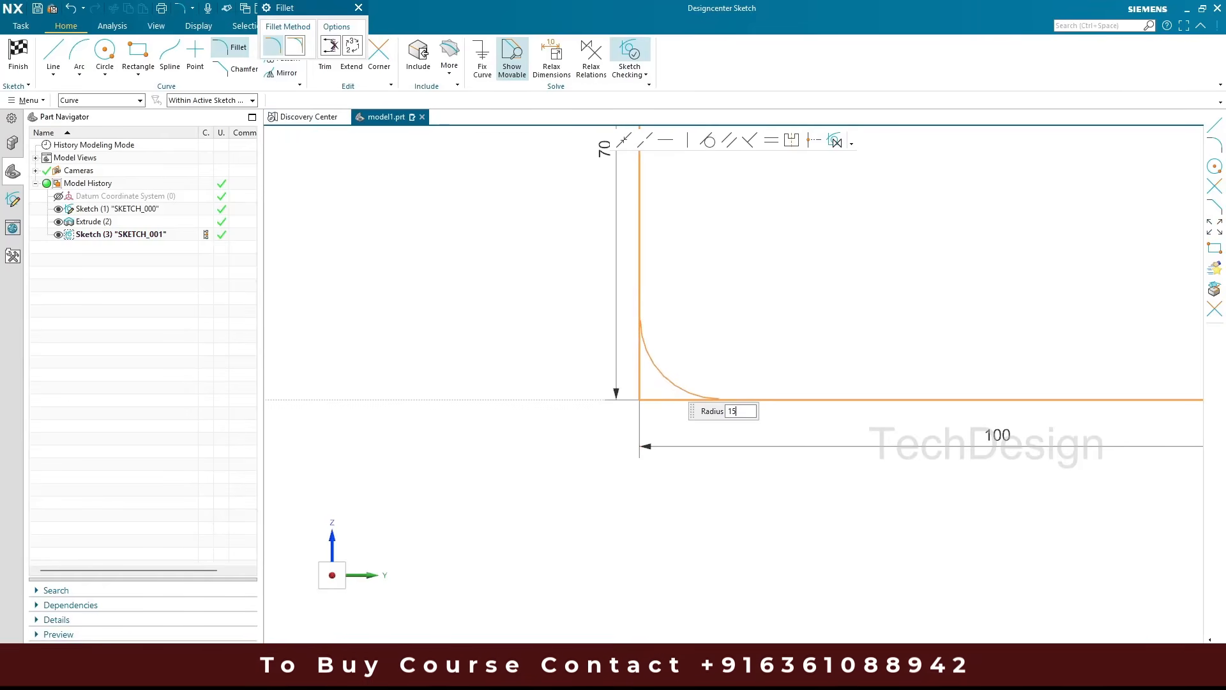
{"action": "left_click", "coordinate": [667, 380]}
{"action": "key", "text": "Escape"}
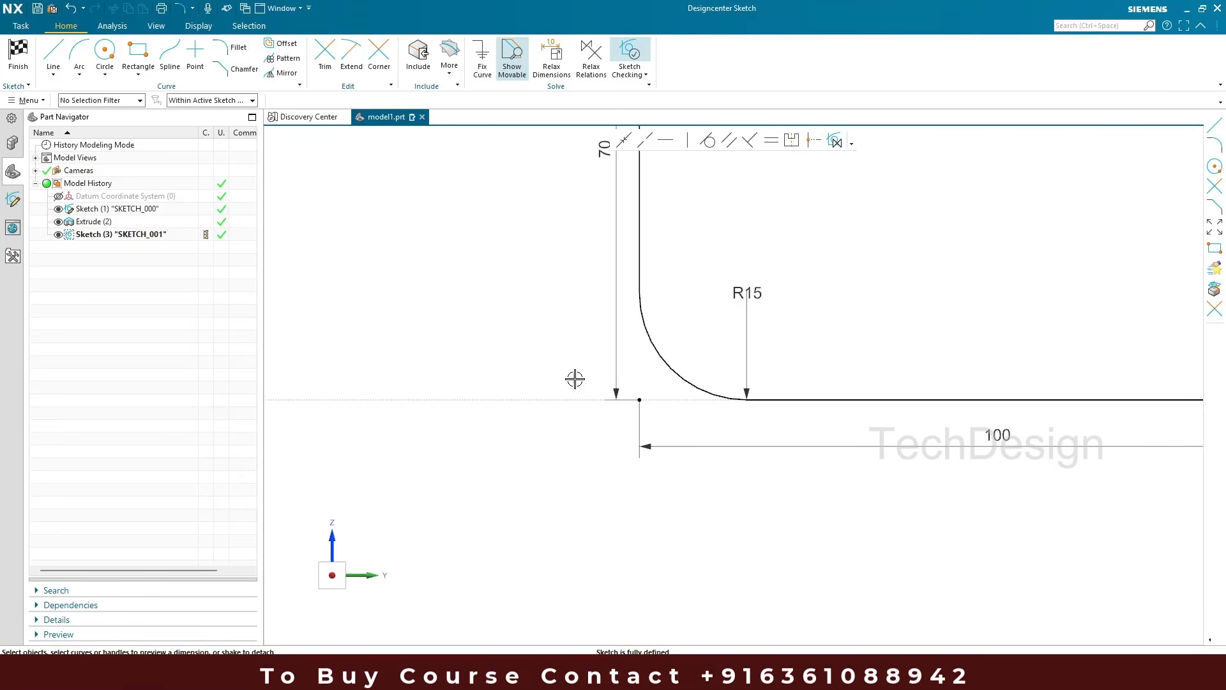
{"action": "scroll", "coordinate": [539, 336], "scroll_direction": "down", "scroll_amount": 5}
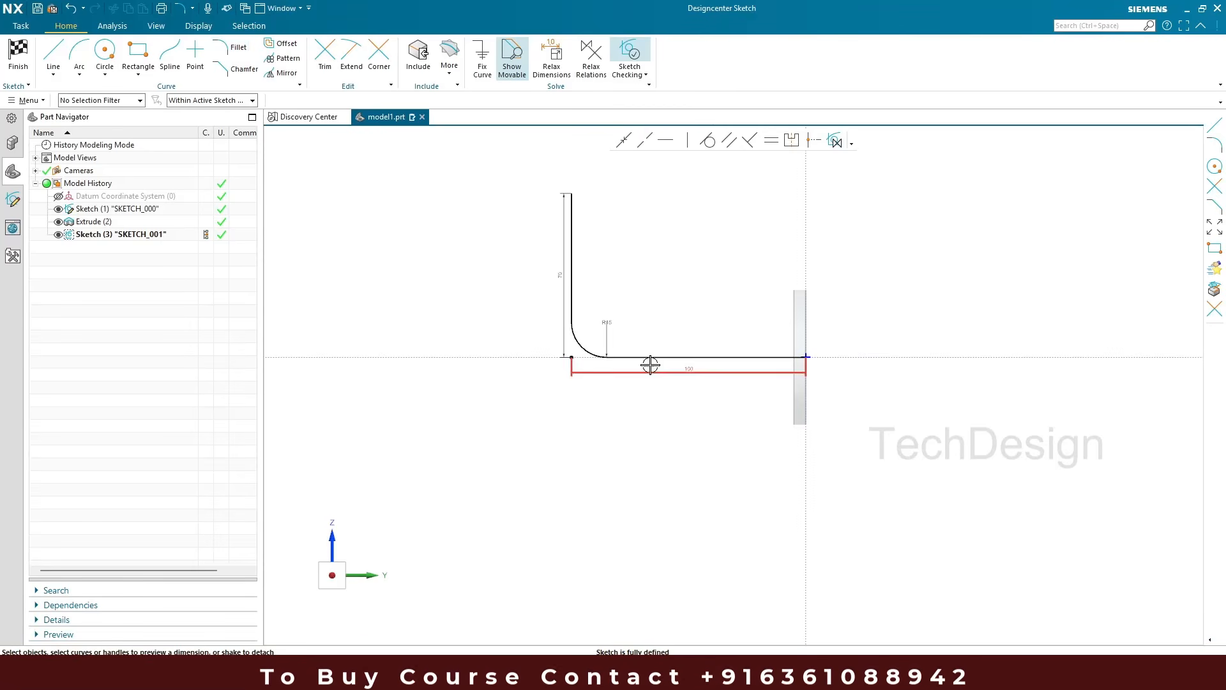
{"action": "left_click", "coordinate": [19, 64]}
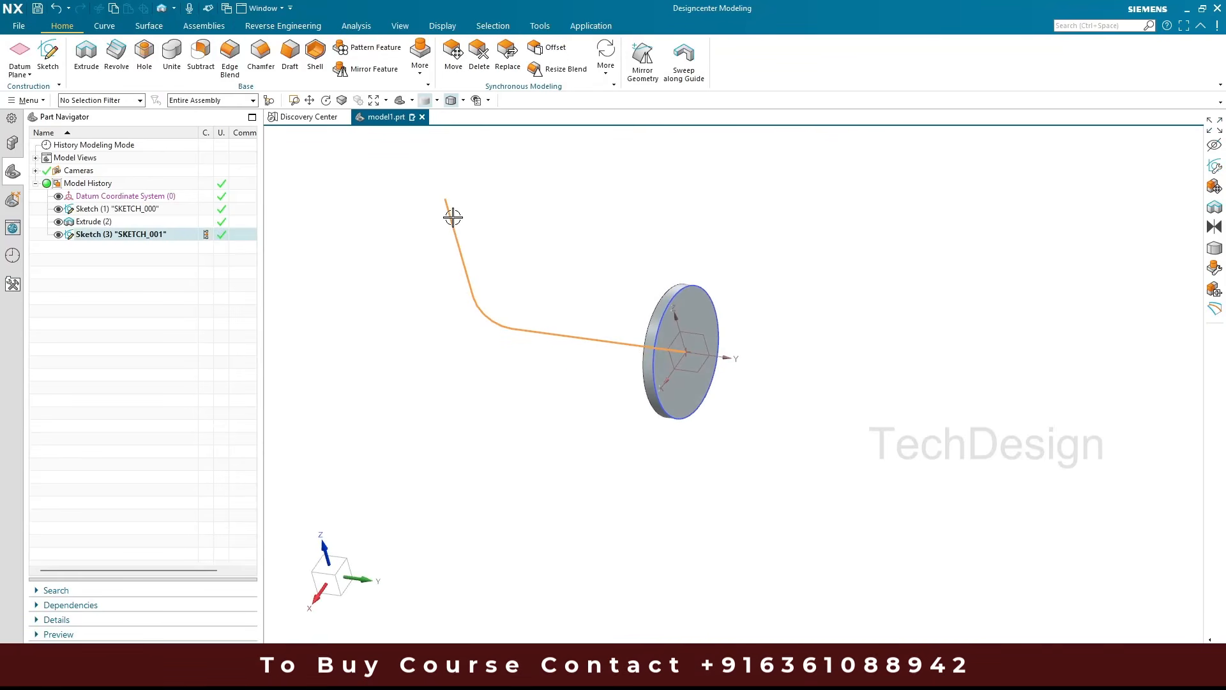
{"action": "key", "text": "Escape"}
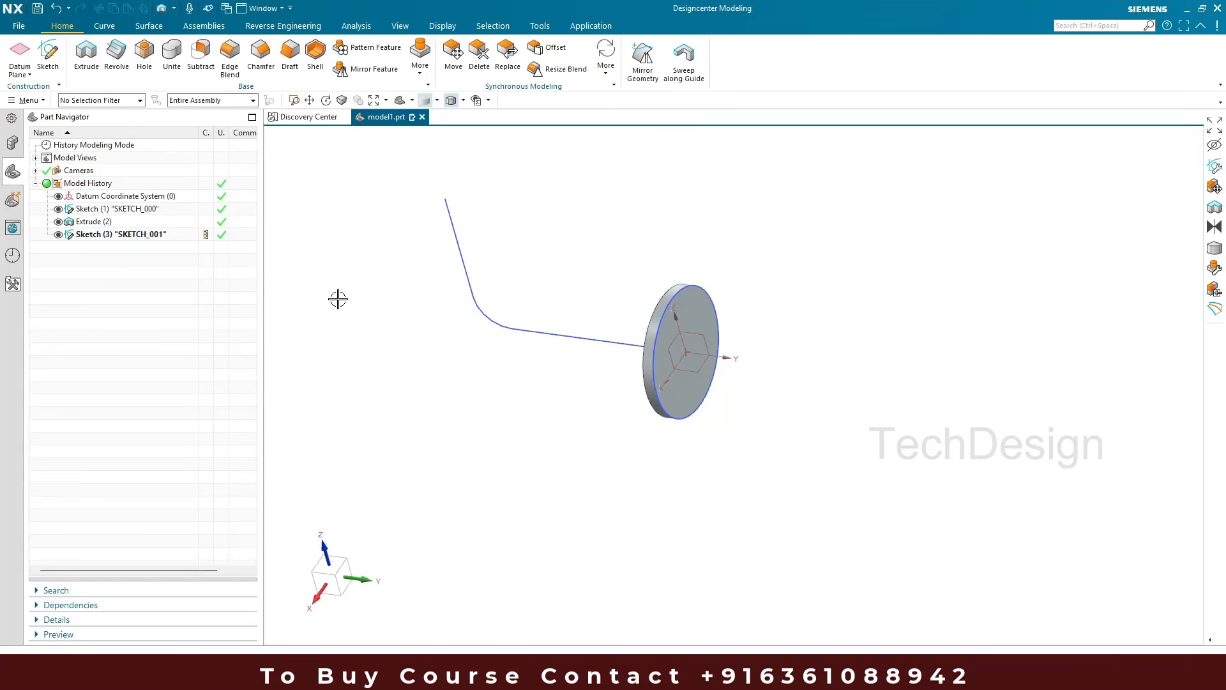
Start a sketch on the flange disc's outer face and draw a circle about 27 mm in diameter centred on the origin
{"action": "left_click", "coordinate": [48, 55]}
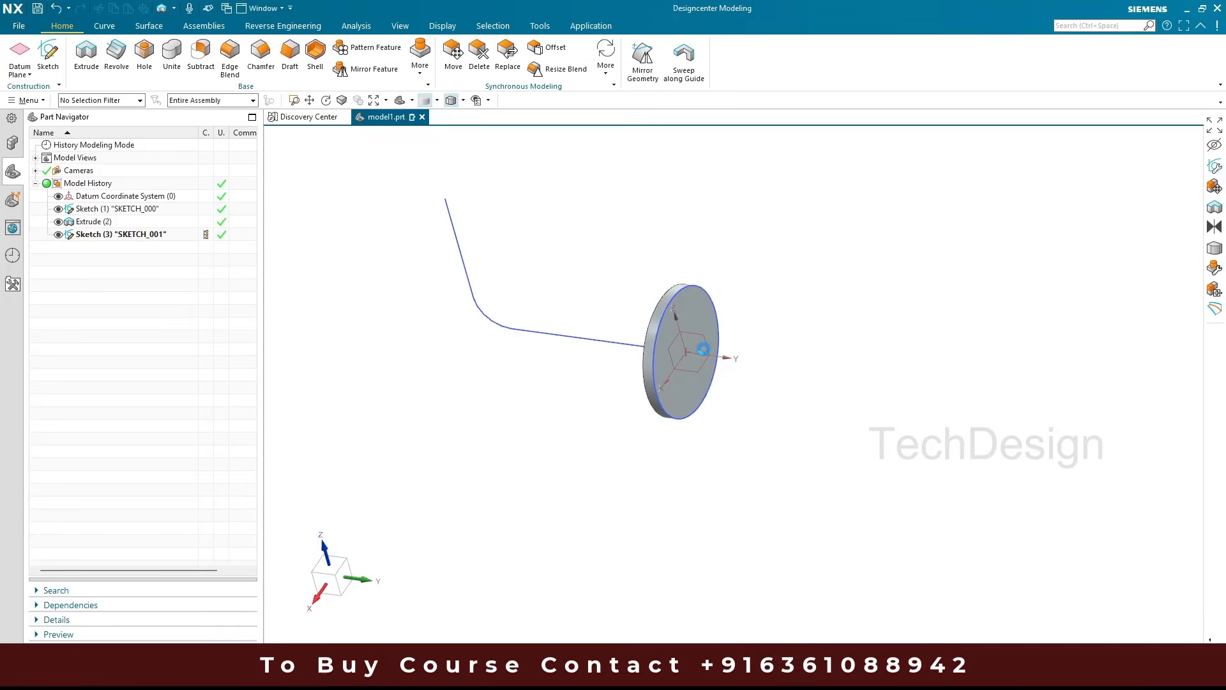
{"action": "left_click", "coordinate": [691, 310]}
{"action": "middle_click", "coordinate": [691, 310]}
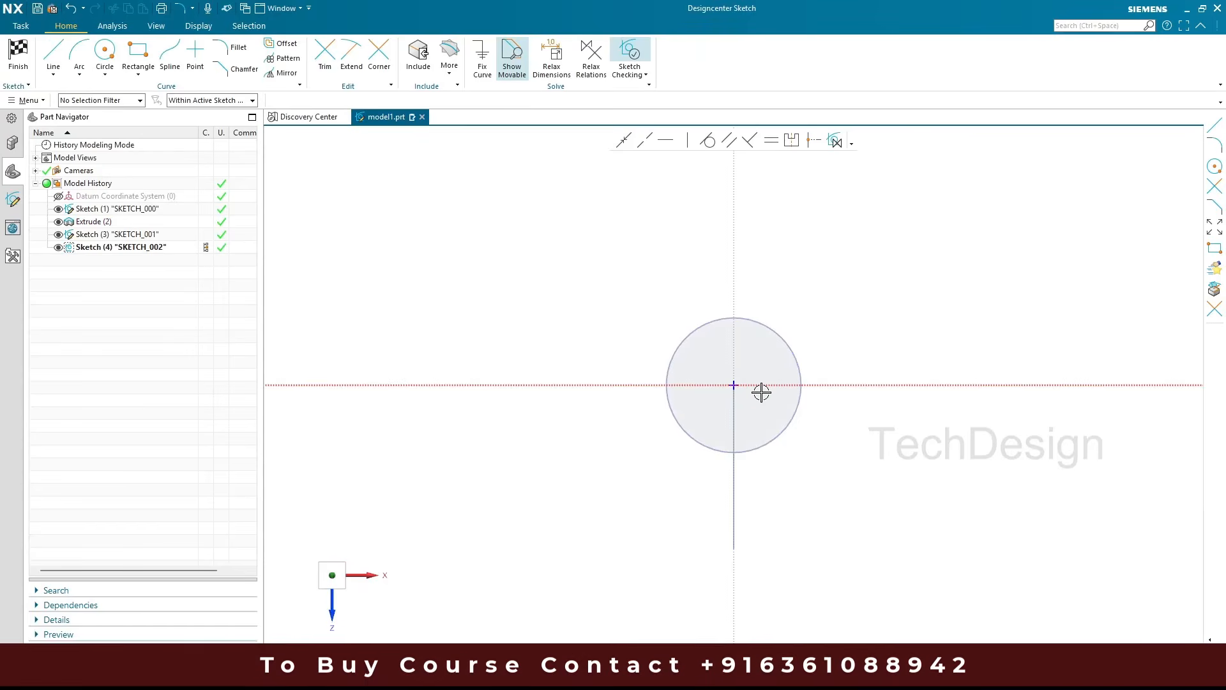
{"action": "scroll", "coordinate": [761, 391], "scroll_direction": "up", "scroll_amount": 3}
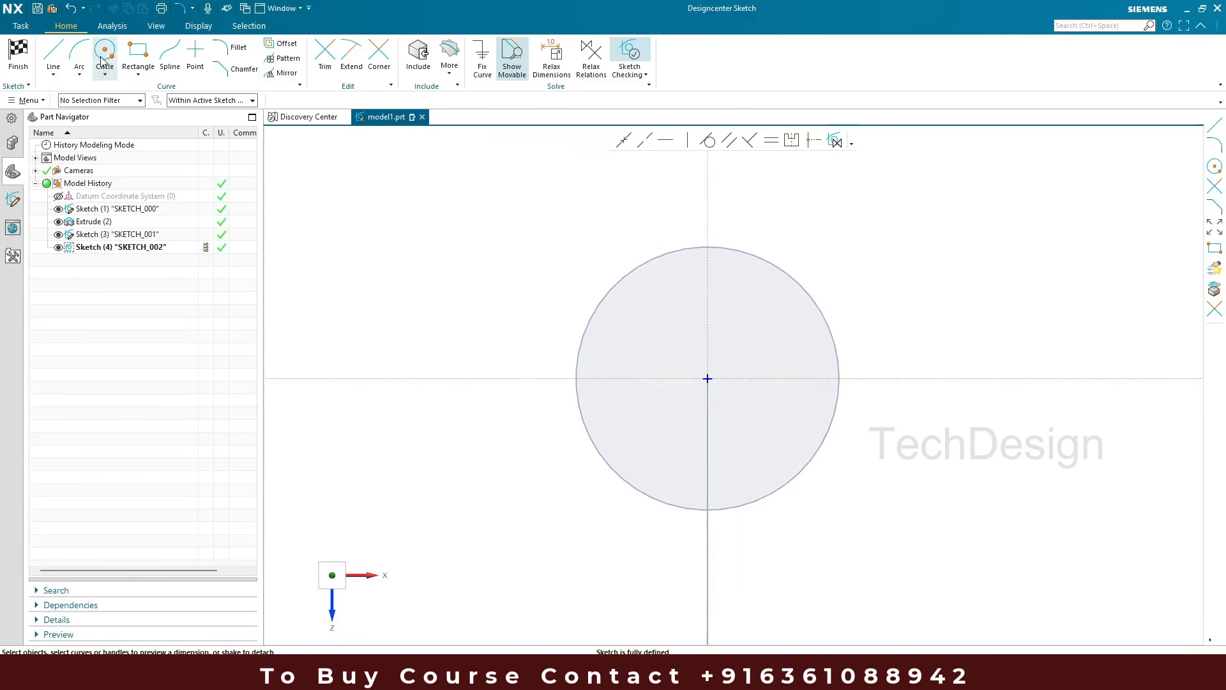
{"action": "key", "text": "o"}
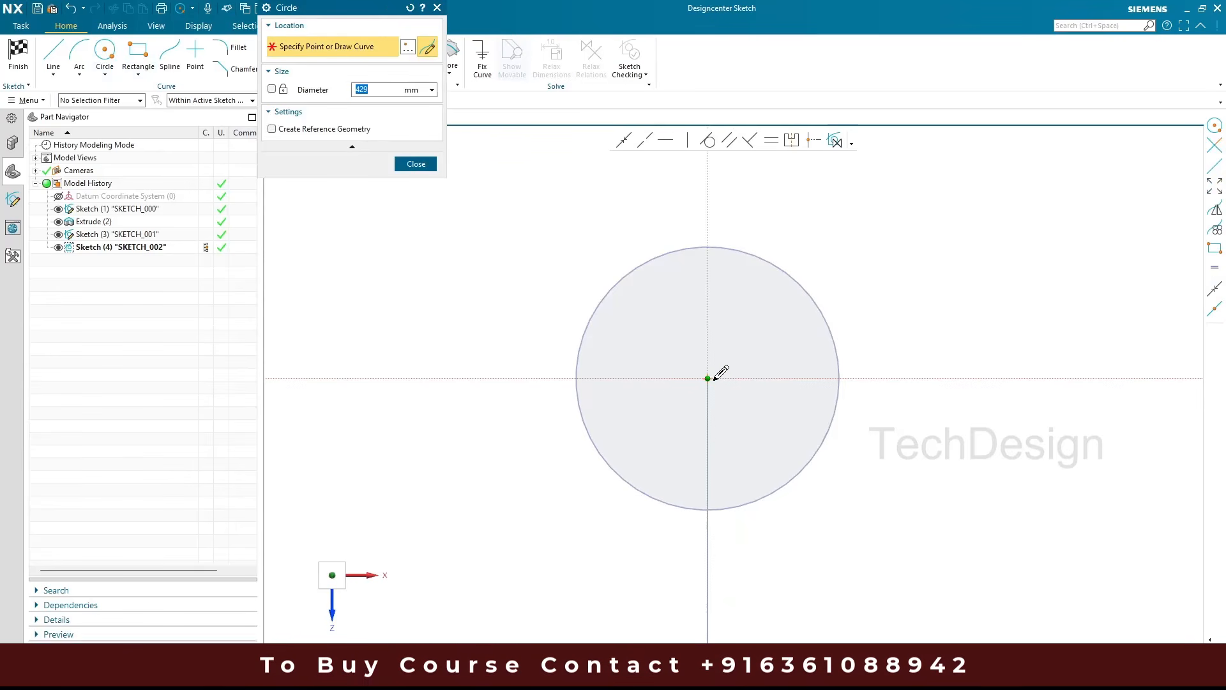
{"action": "left_click", "coordinate": [709, 377]}
{"action": "left_click", "coordinate": [760, 345]}
{"action": "middle_click", "coordinate": [780, 349]}
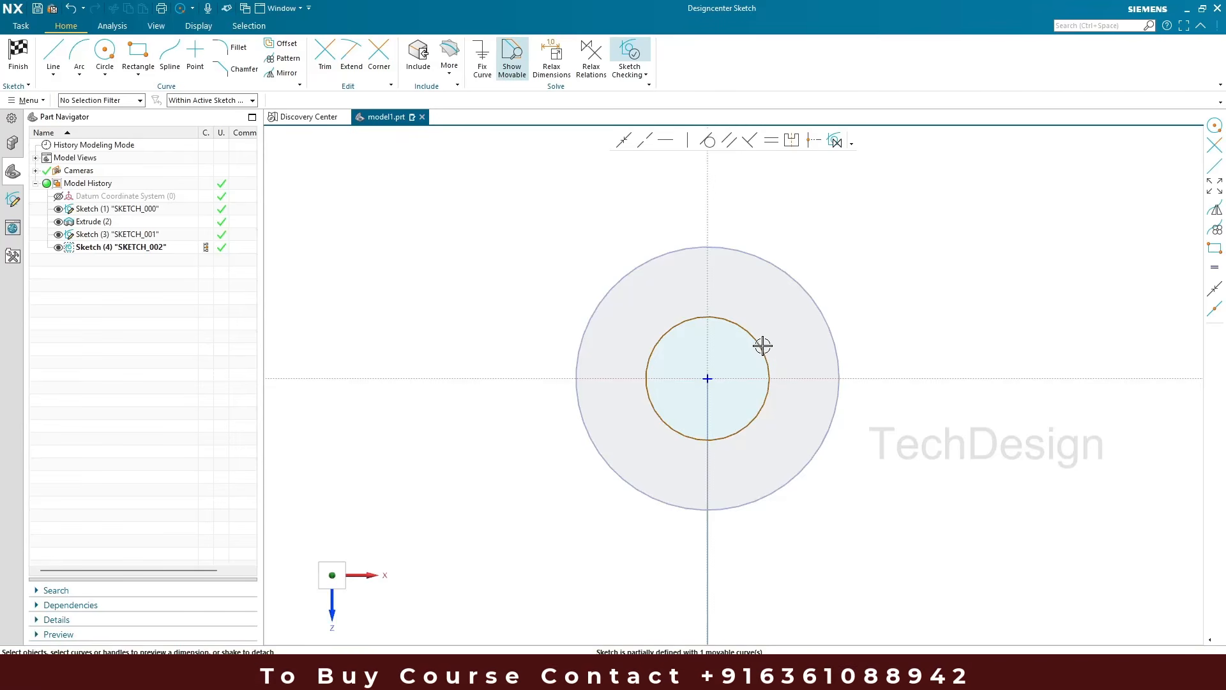
Dimension the circle's diameter to 25 mm and finish the sketch
{"action": "left_click", "coordinate": [762, 345]}
{"action": "left_click", "coordinate": [789, 335]}
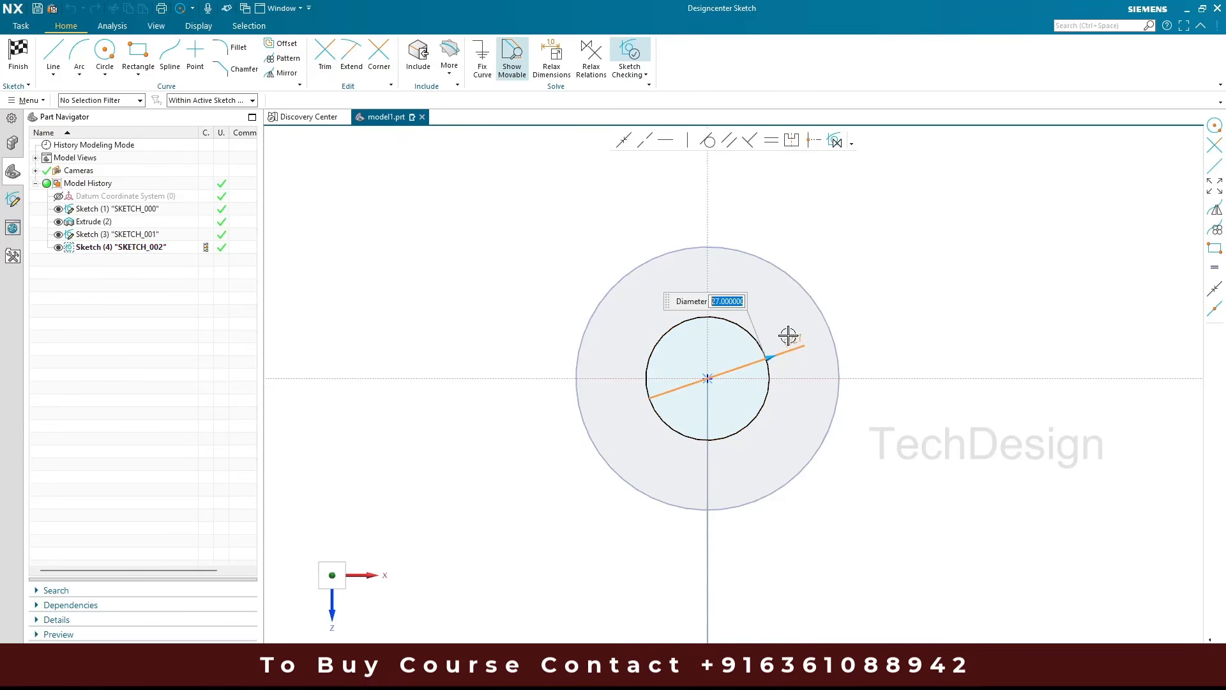
{"action": "key", "text": "Return"}
{"action": "middle_click", "coordinate": [789, 335]}
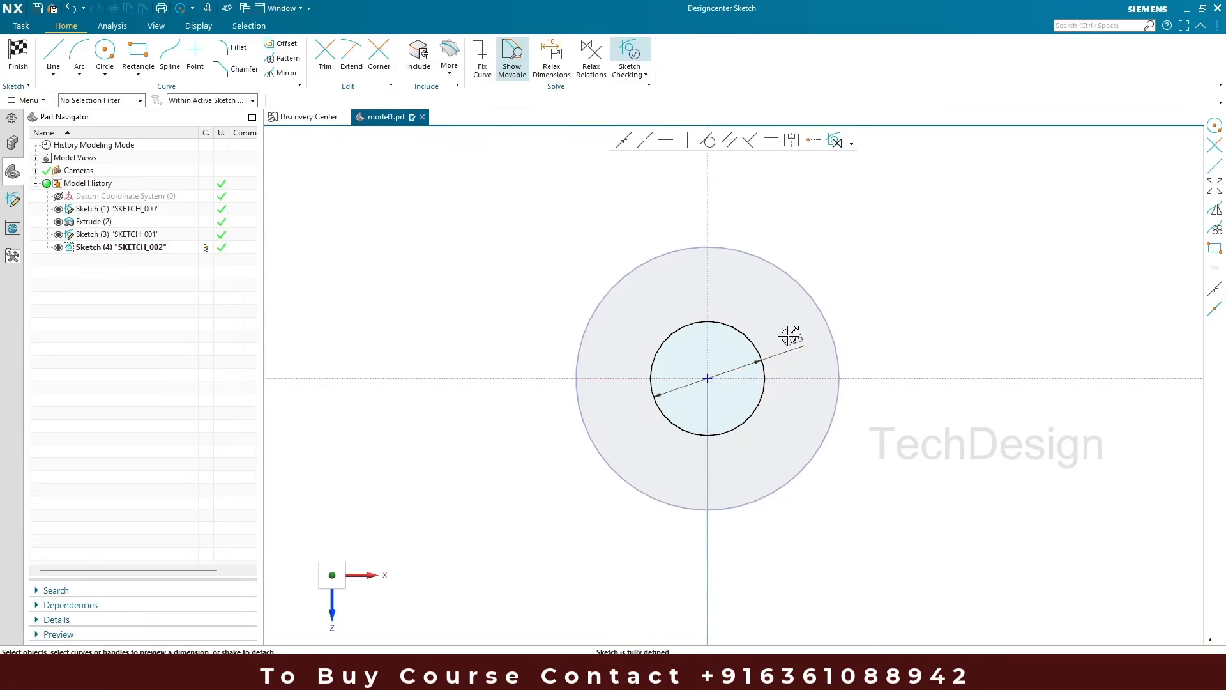
{"action": "left_click", "coordinate": [19, 50]}
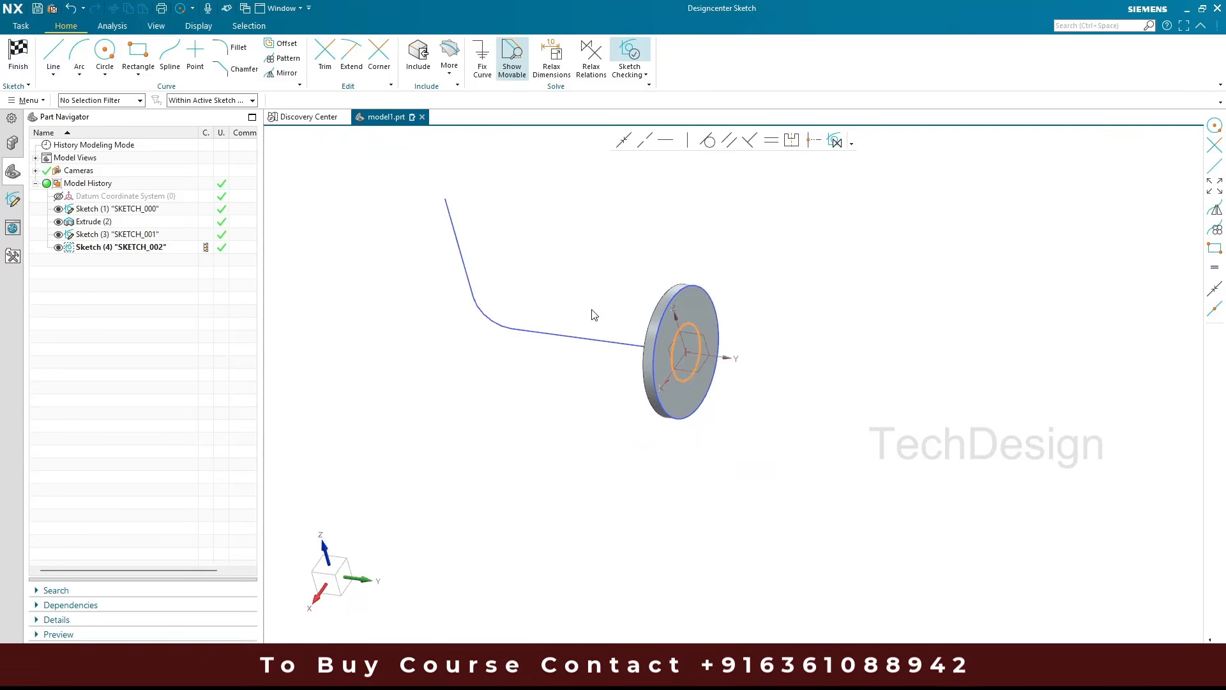
Set up a Swept feature with the small circle on the flange as section and the filleted L-shaped path as guide
{"action": "scroll", "coordinate": [612, 313], "scroll_direction": "down", "scroll_amount": 2}
{"action": "middle_click_drag", "start_coordinate": [588, 308], "coordinate": [630, 293]}
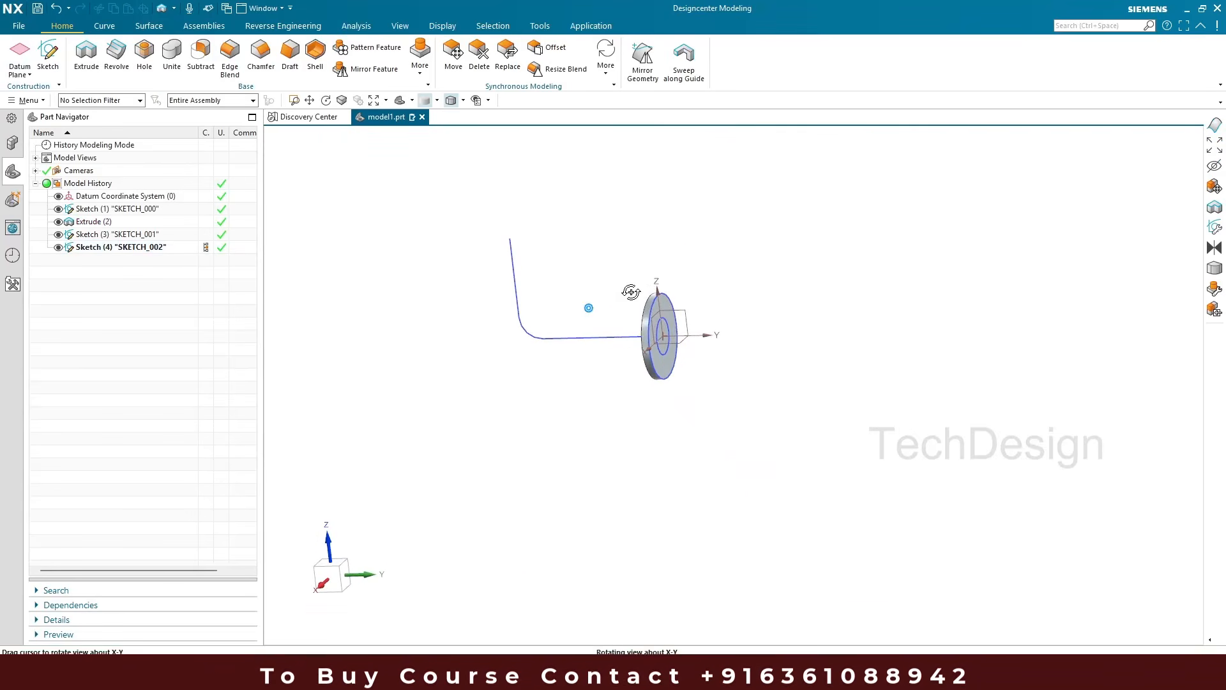
{"action": "scroll", "coordinate": [676, 332], "scroll_direction": "up", "scroll_amount": 3}
{"action": "scroll", "coordinate": [676, 332], "scroll_direction": "up", "scroll_amount": 3}
{"action": "scroll", "coordinate": [624, 296], "scroll_direction": "down", "scroll_amount": 5}
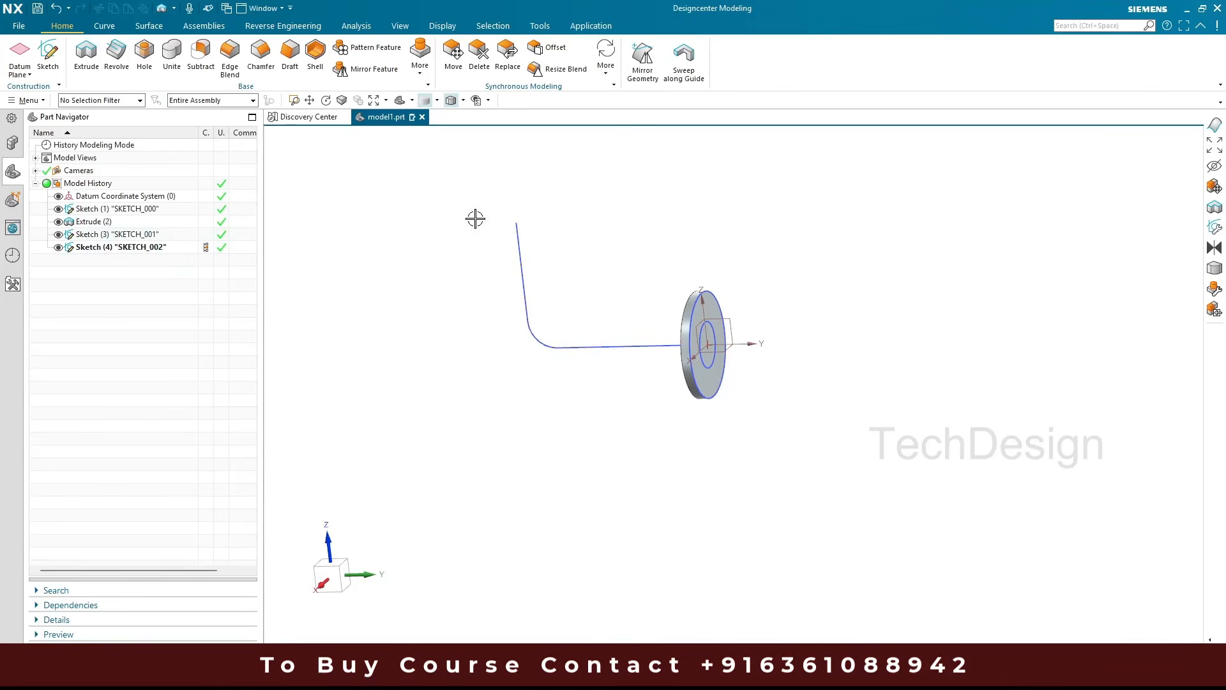
{"action": "left_click", "coordinate": [159, 26]}
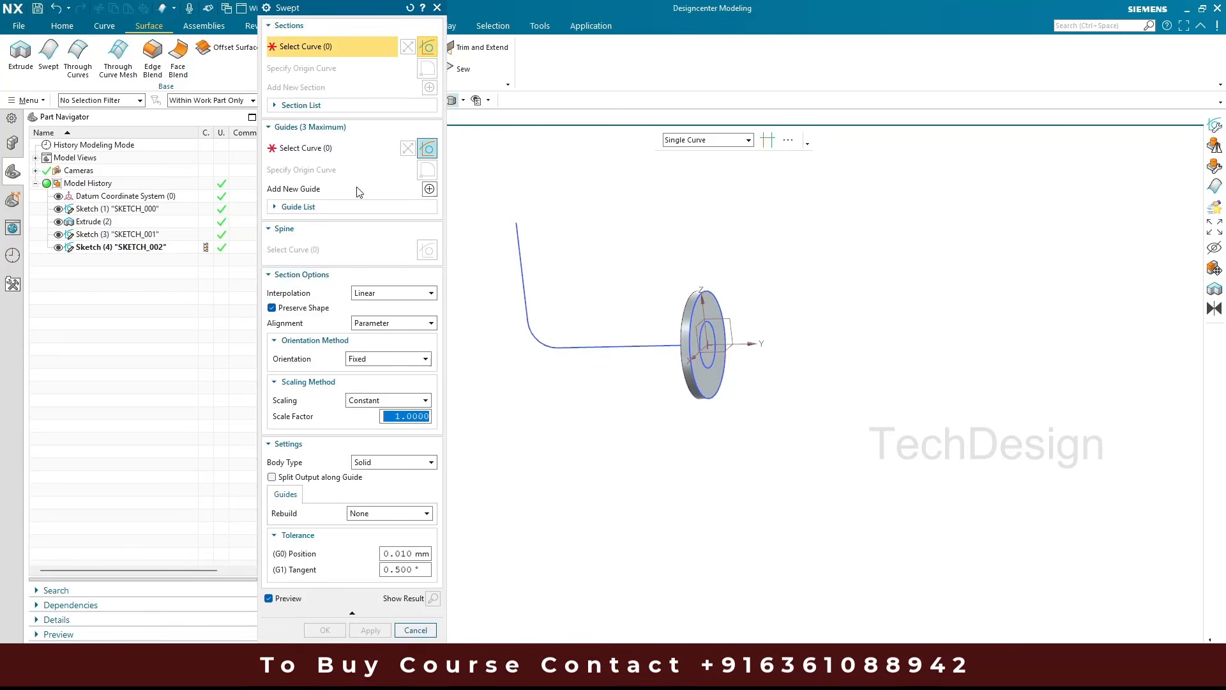
{"action": "scroll", "coordinate": [666, 338], "scroll_direction": "up", "scroll_amount": 5}
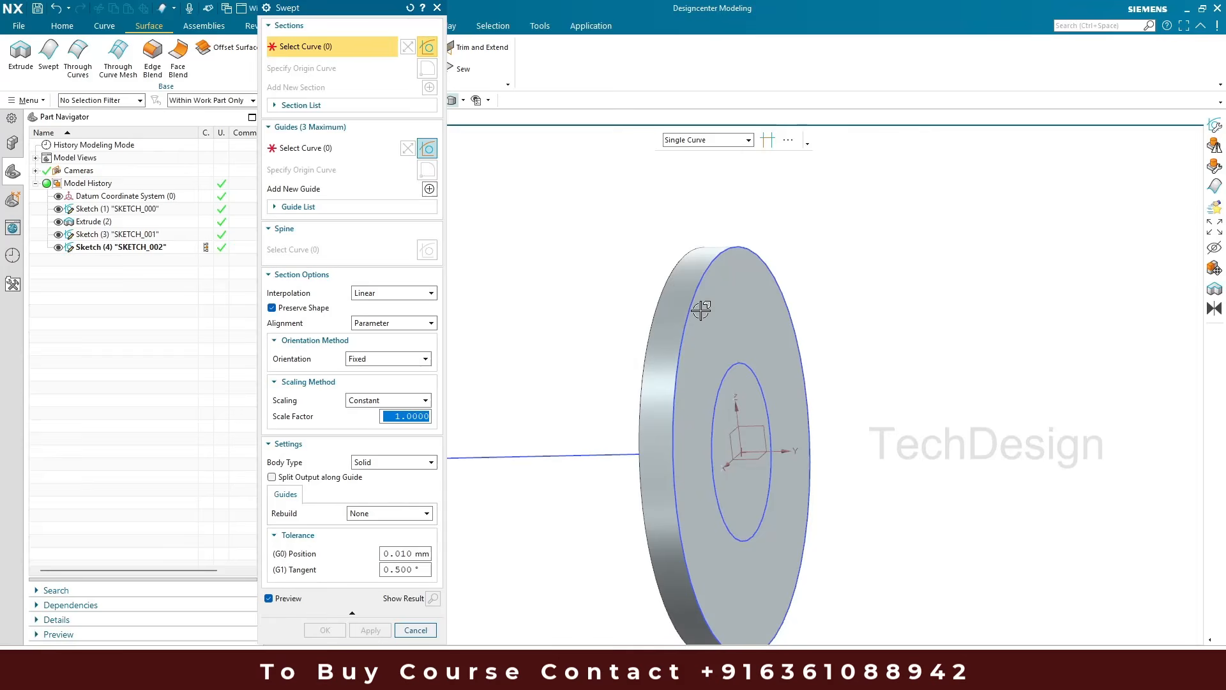
{"action": "left_click", "coordinate": [728, 378]}
{"action": "scroll", "coordinate": [773, 333], "scroll_direction": "down", "scroll_amount": 4}
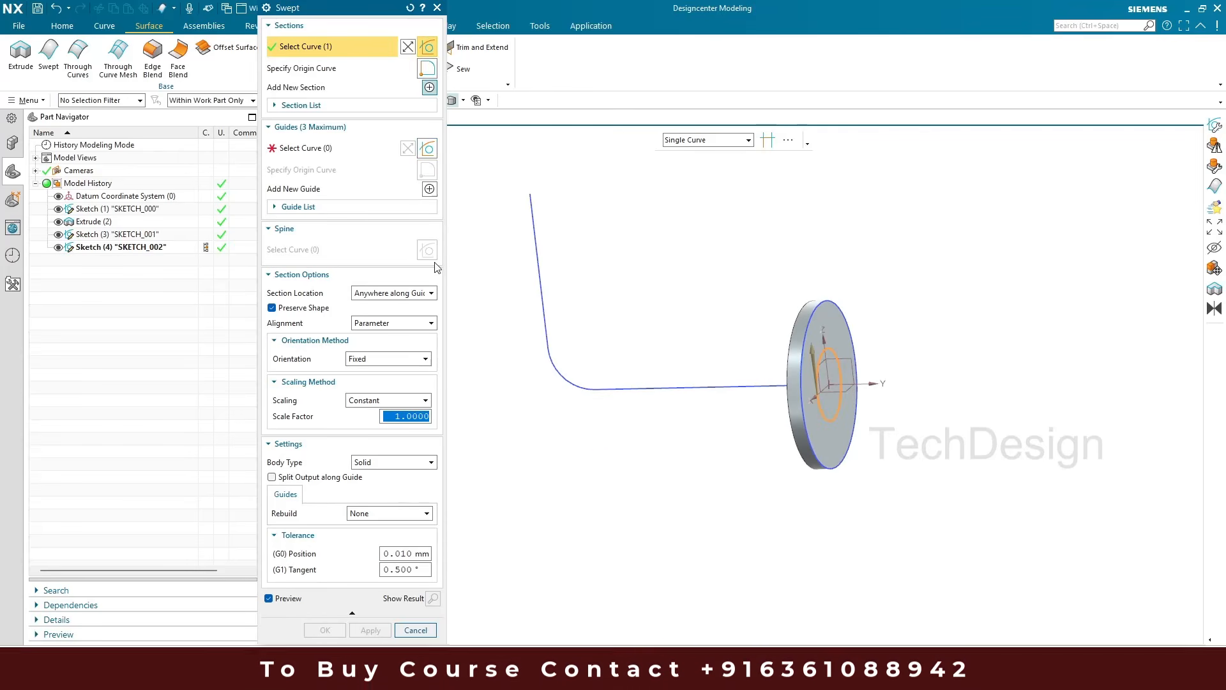
{"action": "left_click", "coordinate": [320, 148]}
{"action": "left_click", "coordinate": [643, 388]}
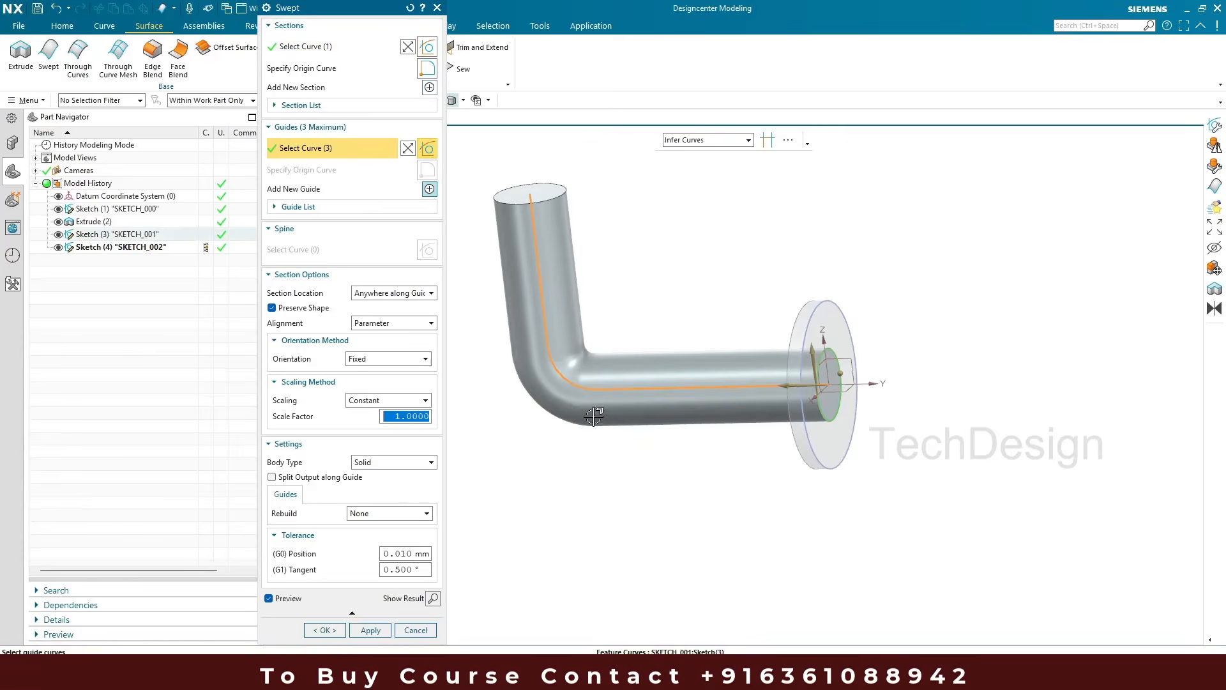
{"action": "scroll", "coordinate": [645, 386], "scroll_direction": "down", "scroll_amount": 2}
{"action": "middle_click_drag", "start_coordinate": [658, 360], "coordinate": [706, 348]}
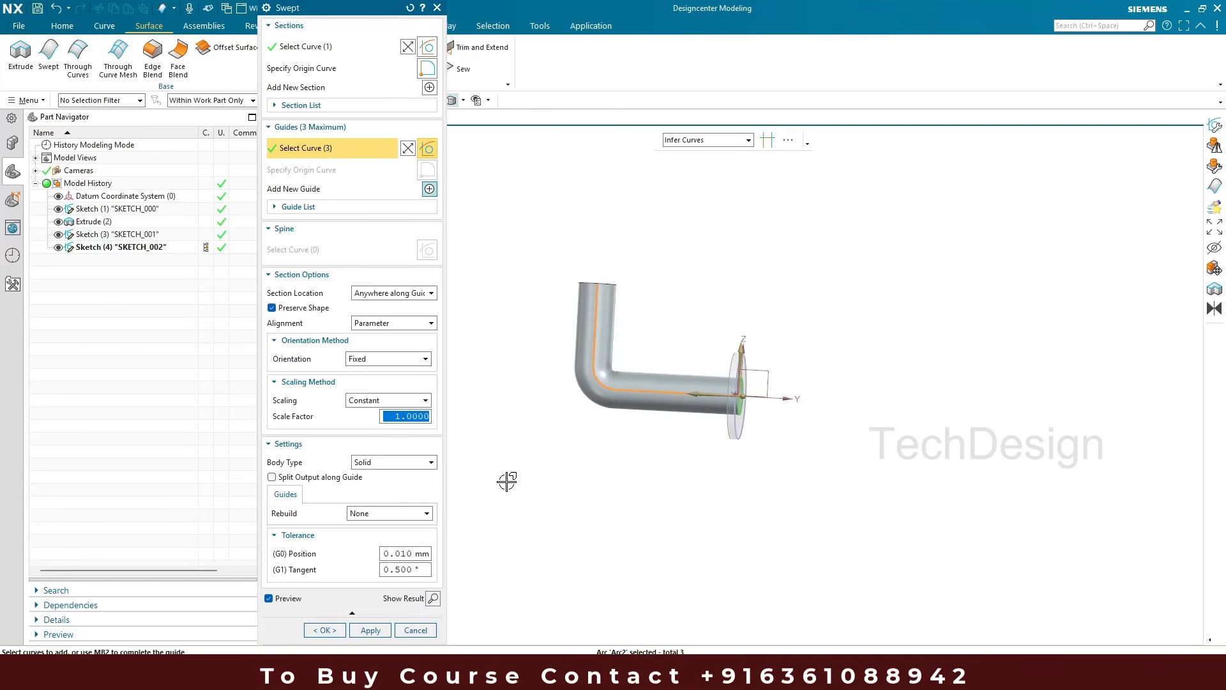
Try the Sheet body type for the sweep and inspect the pipe's free end in the preview
{"action": "left_click", "coordinate": [383, 462]}
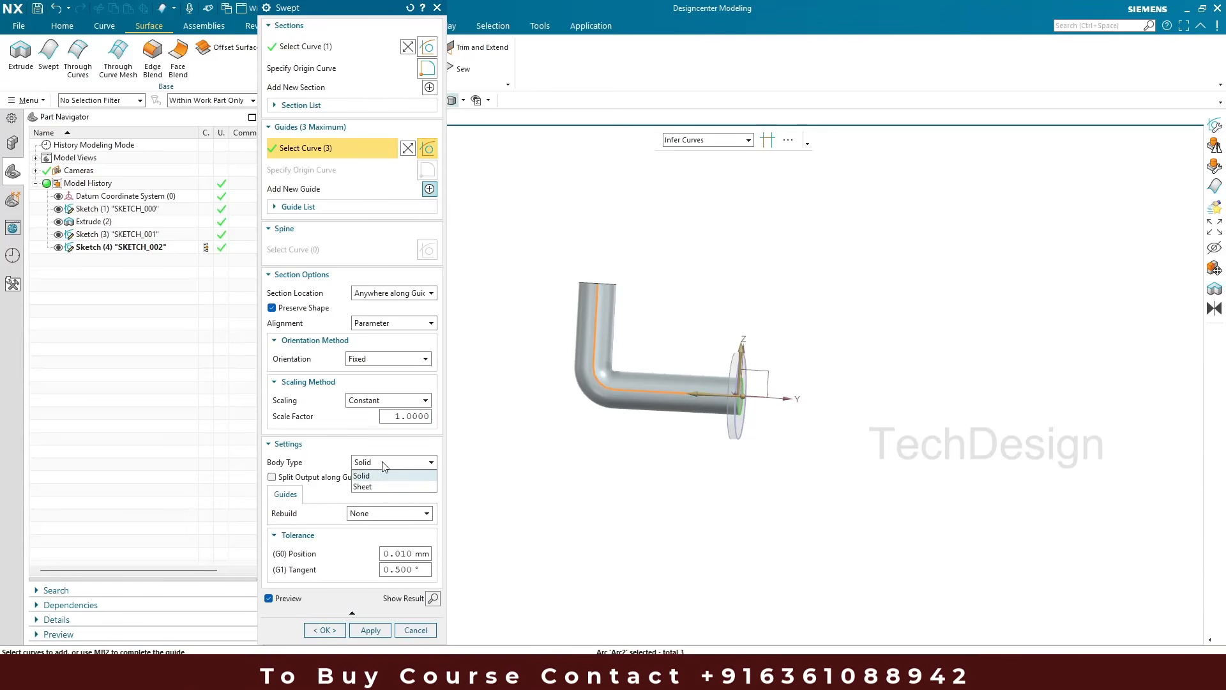
{"action": "left_click", "coordinate": [380, 487]}
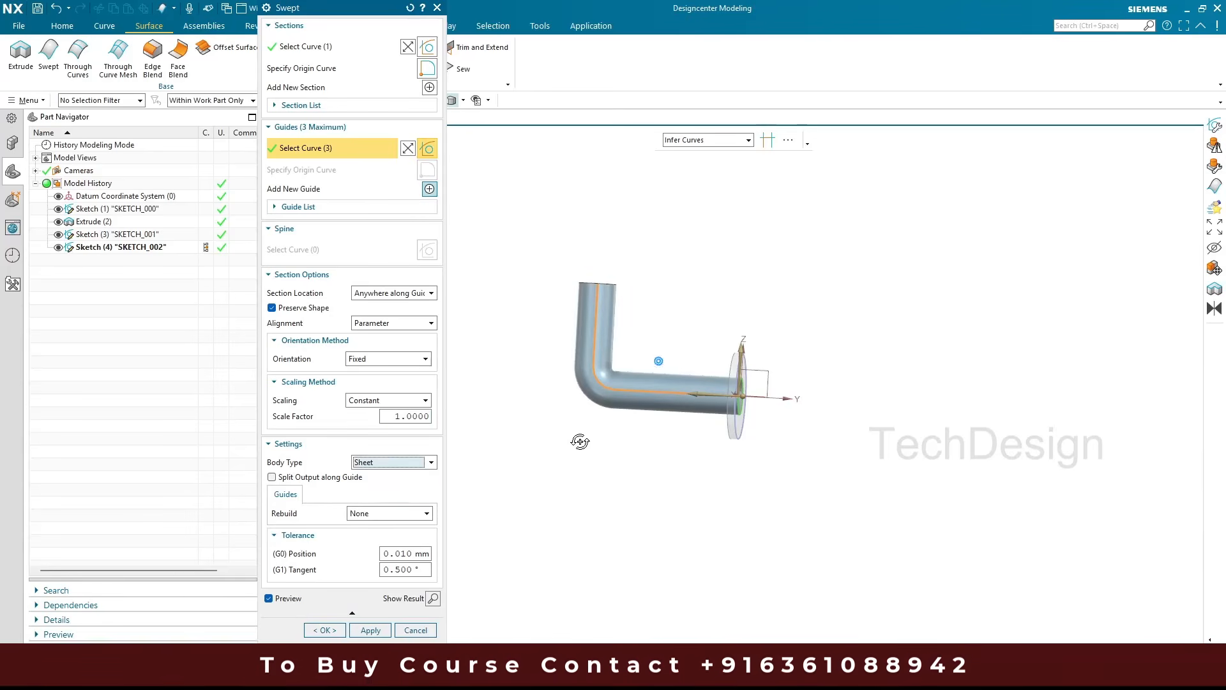
{"action": "scroll", "coordinate": [607, 383], "scroll_direction": "up", "scroll_amount": 5}
{"action": "scroll", "coordinate": [610, 366], "scroll_direction": "down", "scroll_amount": 5}
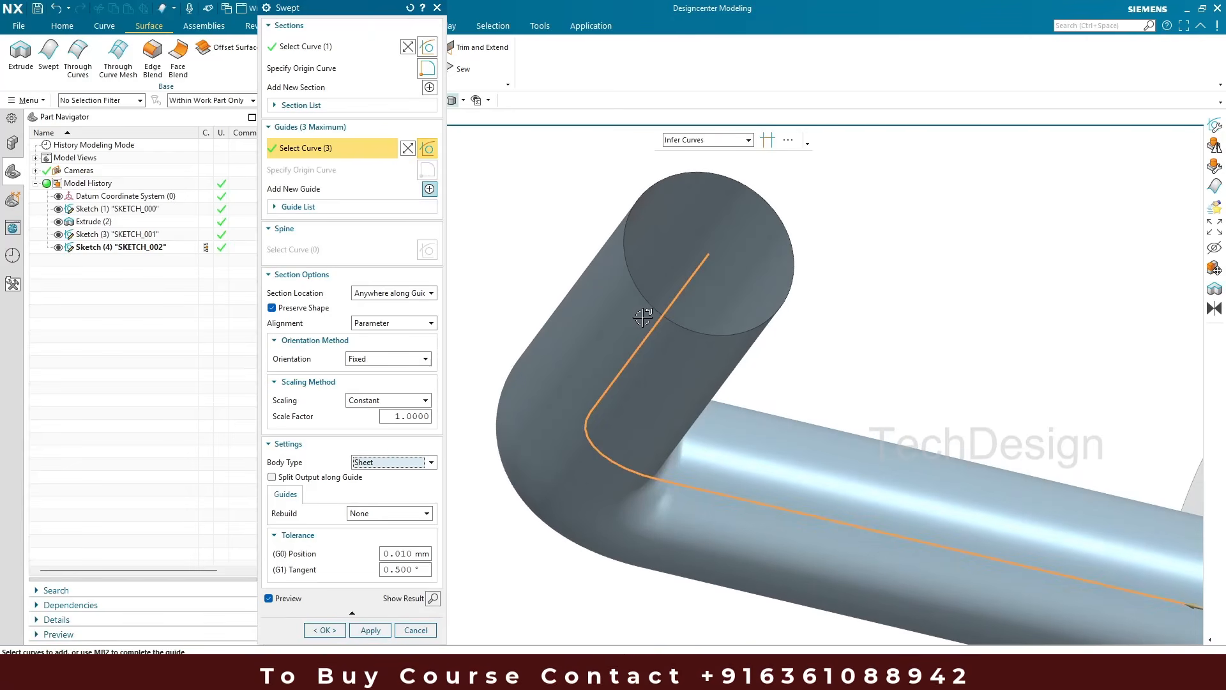
Set the sweep's body type to Solid and create the pipe
{"action": "left_click", "coordinate": [384, 463]}
{"action": "left_click", "coordinate": [381, 474]}
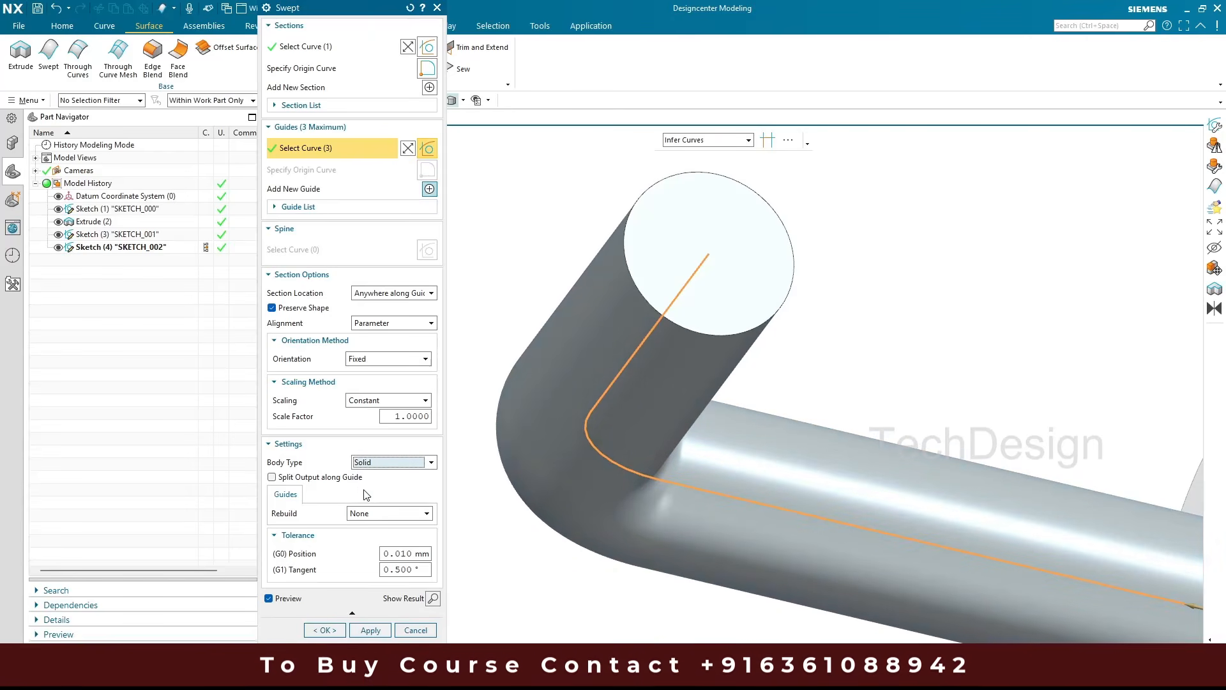
{"action": "left_click", "coordinate": [325, 629]}
{"action": "scroll", "coordinate": [496, 470], "scroll_direction": "down", "scroll_amount": 5}
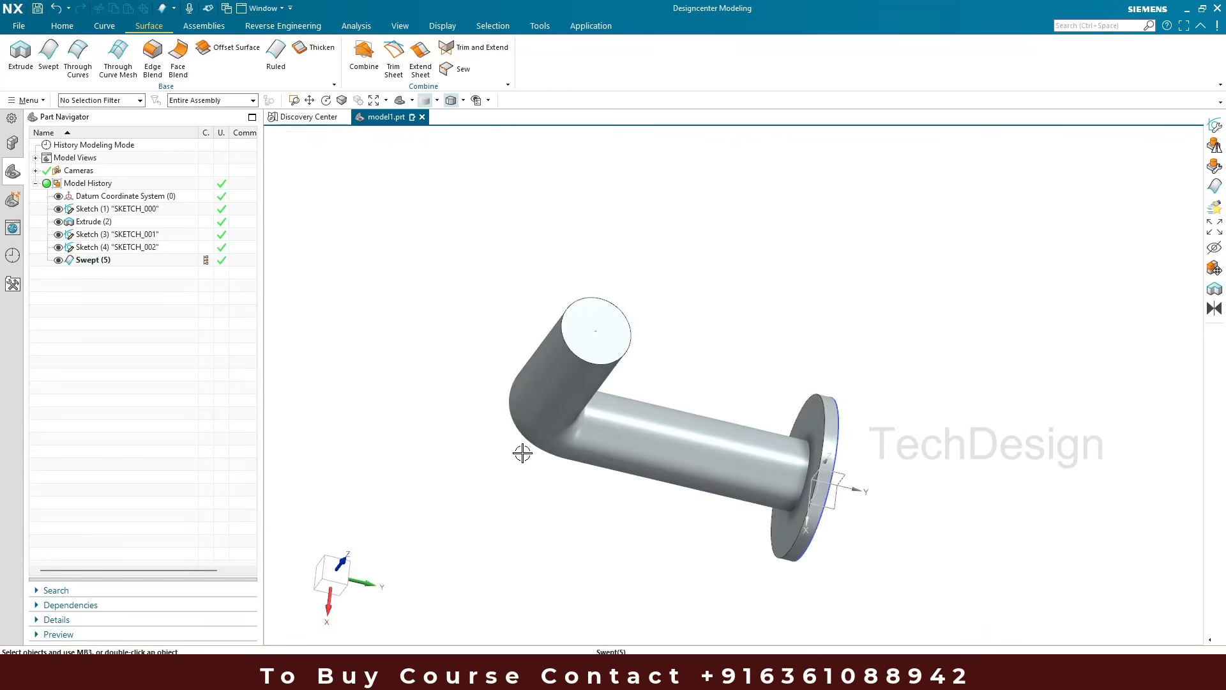
{"action": "middle_click_drag", "start_coordinate": [520, 451], "coordinate": [536, 416]}
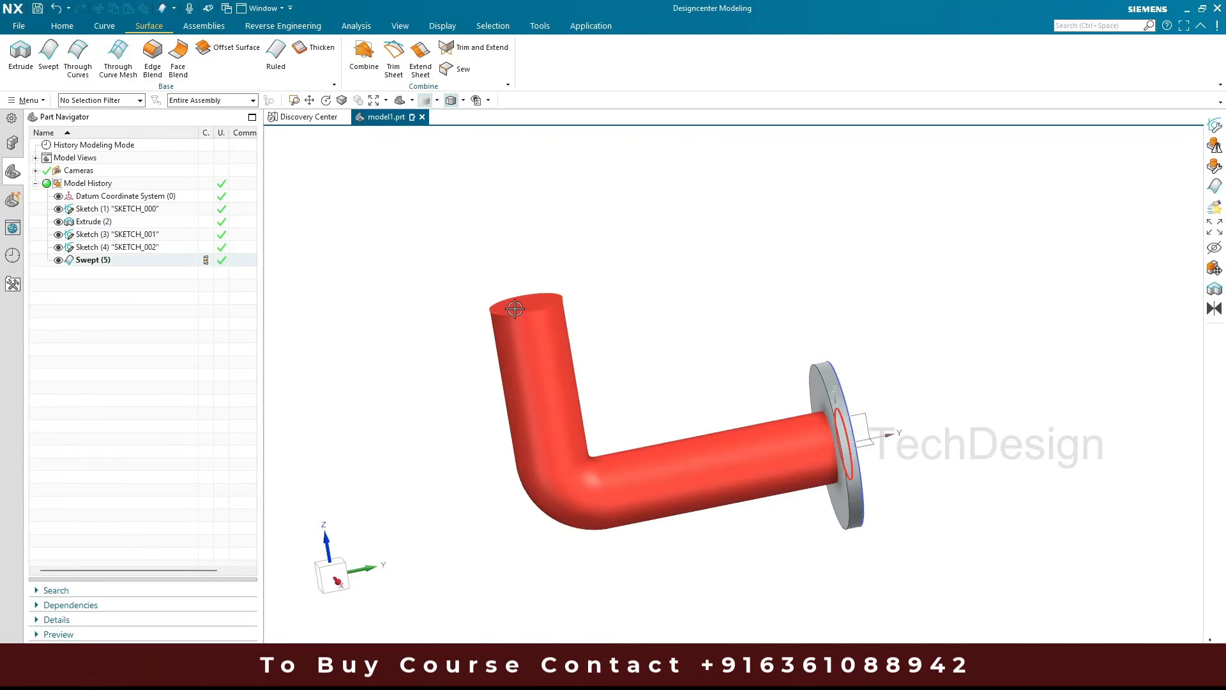
{"action": "middle_click_drag", "start_coordinate": [515, 309], "coordinate": [507, 323]}
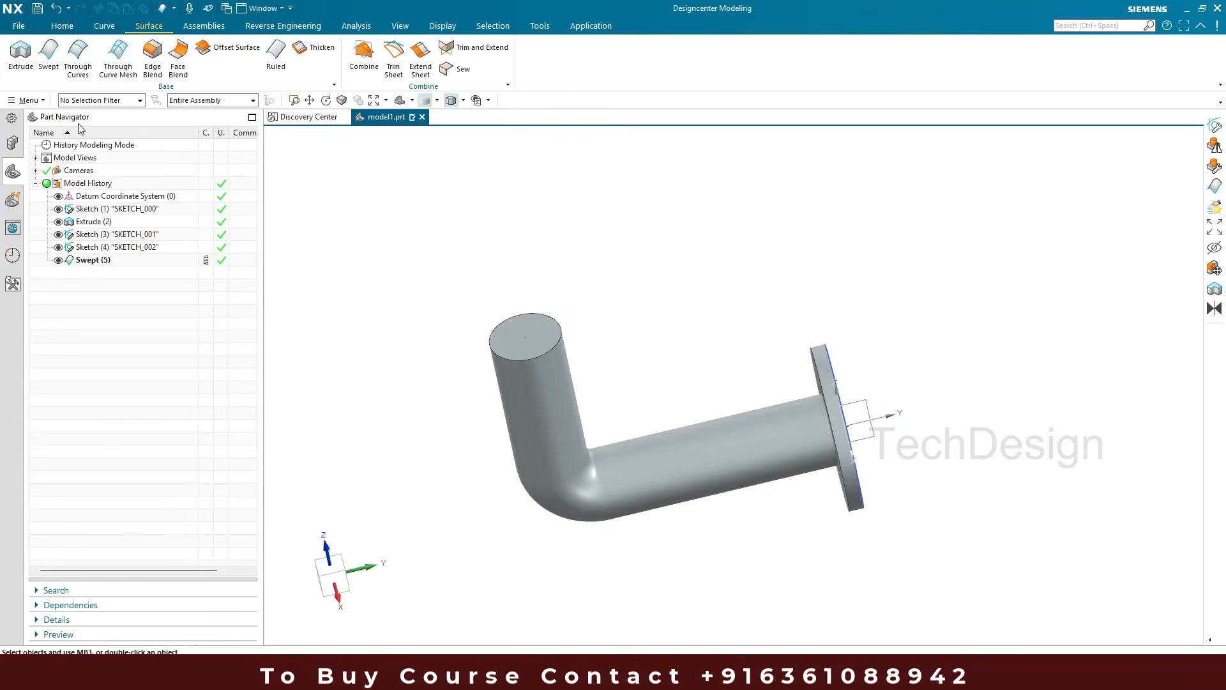
Start a sketch on the pipe's free end face and draw a rectangle about 60 mm wide around the circular end
{"action": "left_click", "coordinate": [62, 26]}
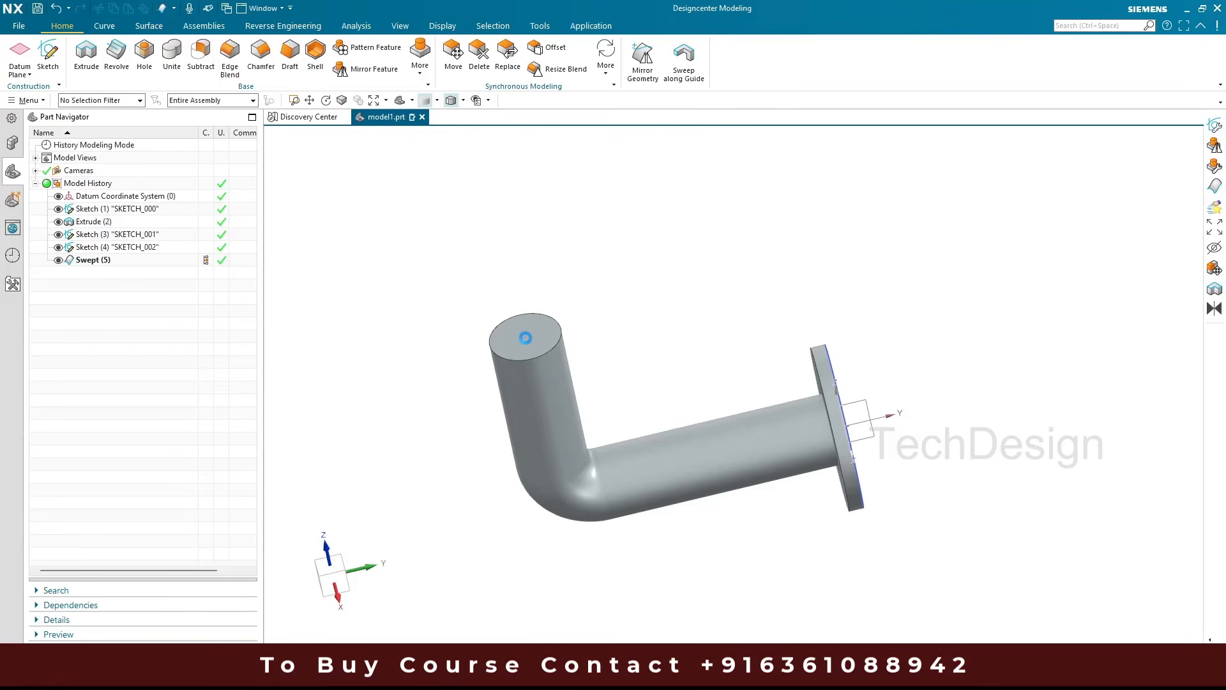
{"action": "left_click", "coordinate": [525, 338]}
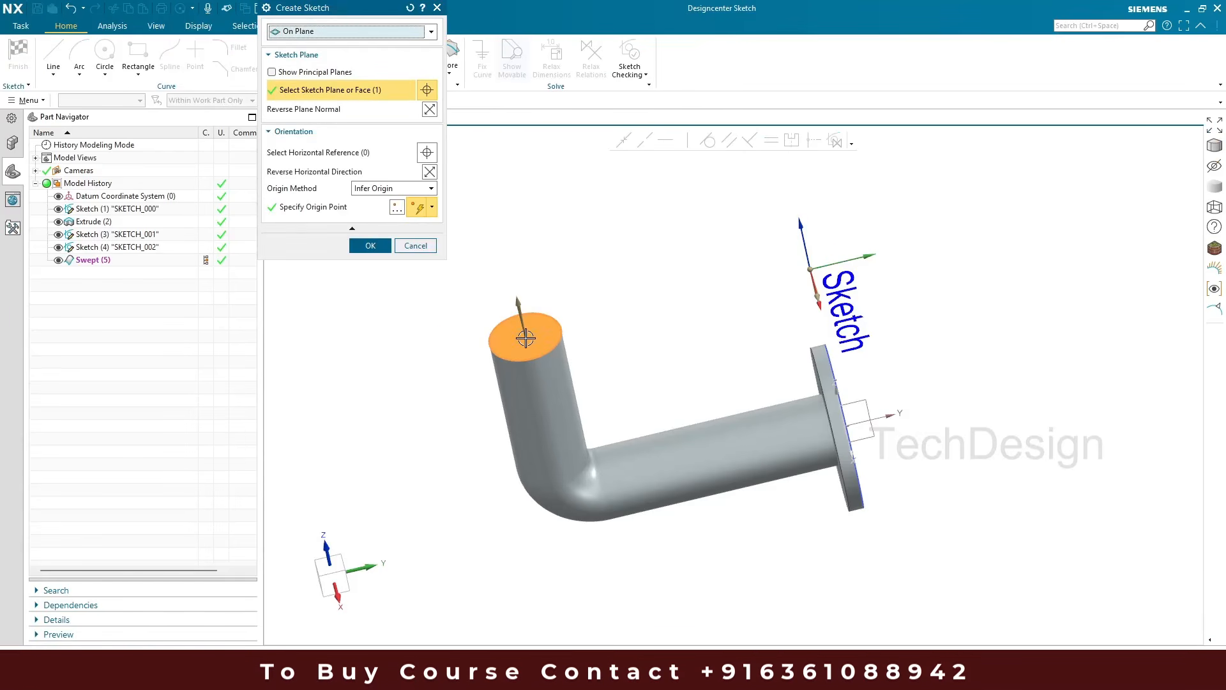
{"action": "middle_click", "coordinate": [610, 307]}
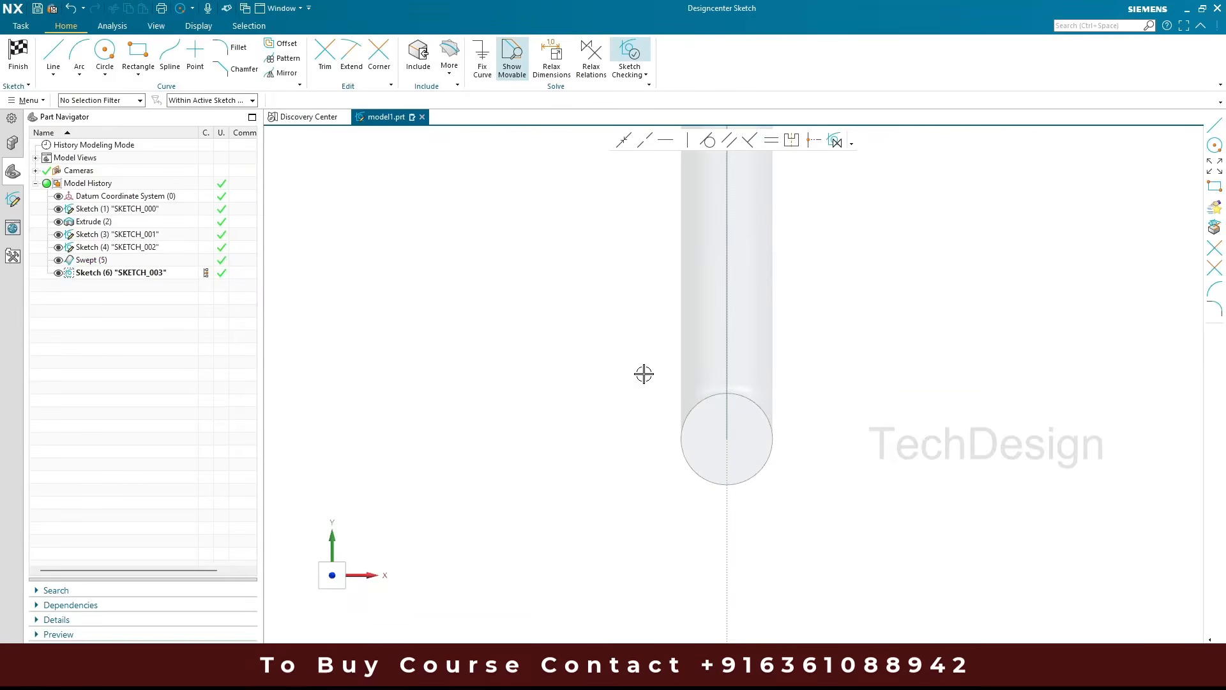
{"action": "left_click", "coordinate": [138, 51]}
{"action": "left_click", "coordinate": [624, 387]}
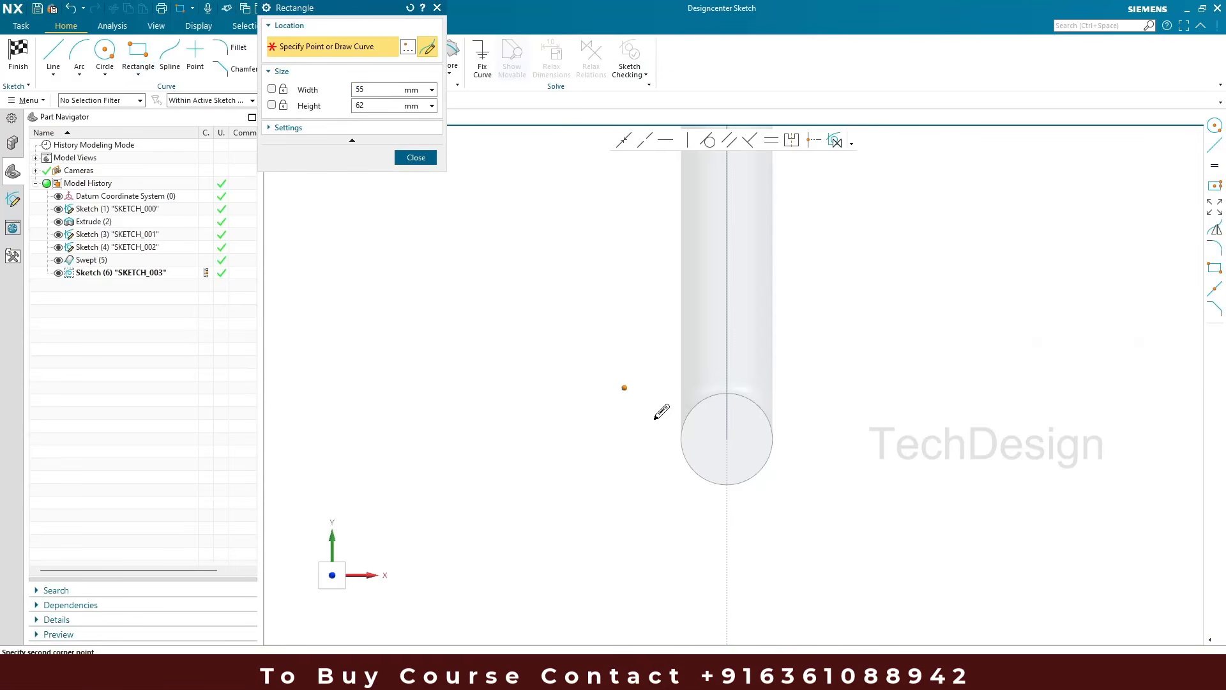
{"action": "left_click", "coordinate": [843, 516]}
{"action": "middle_click", "coordinate": [889, 361]}
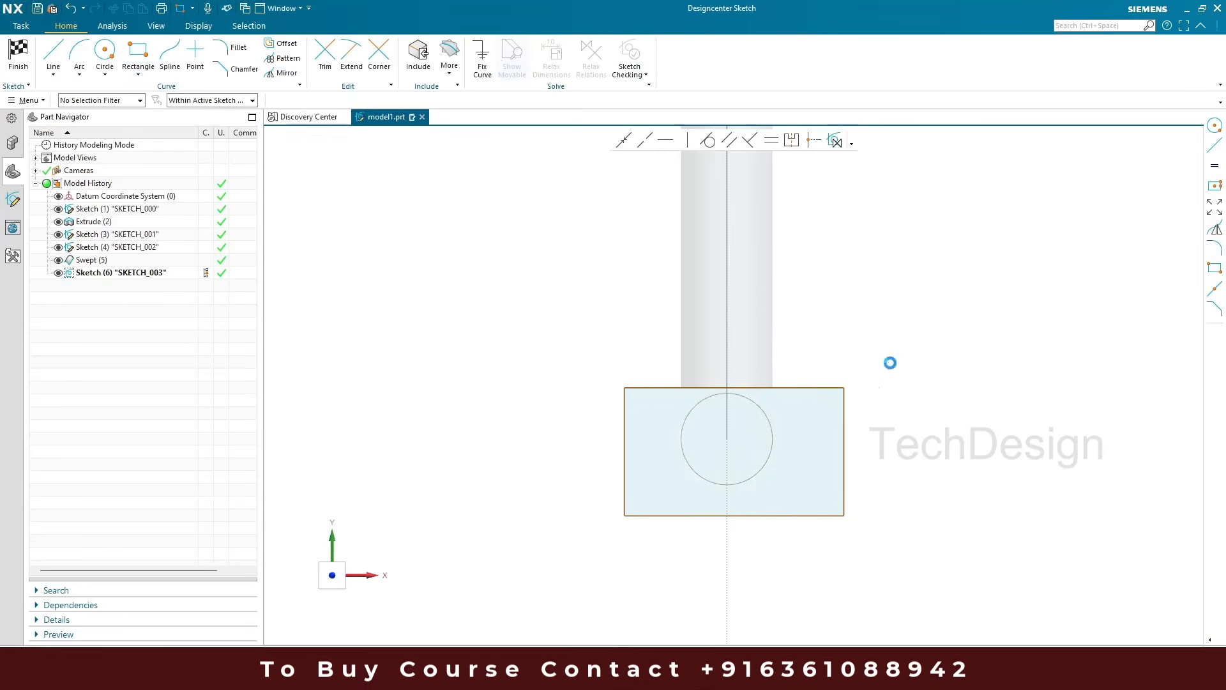
Set the rectangle's width to 50 mm, scaling the entire sketch, and its height to 50 mm
{"action": "left_click", "coordinate": [798, 387]}
{"action": "double_click", "coordinate": [764, 369]}
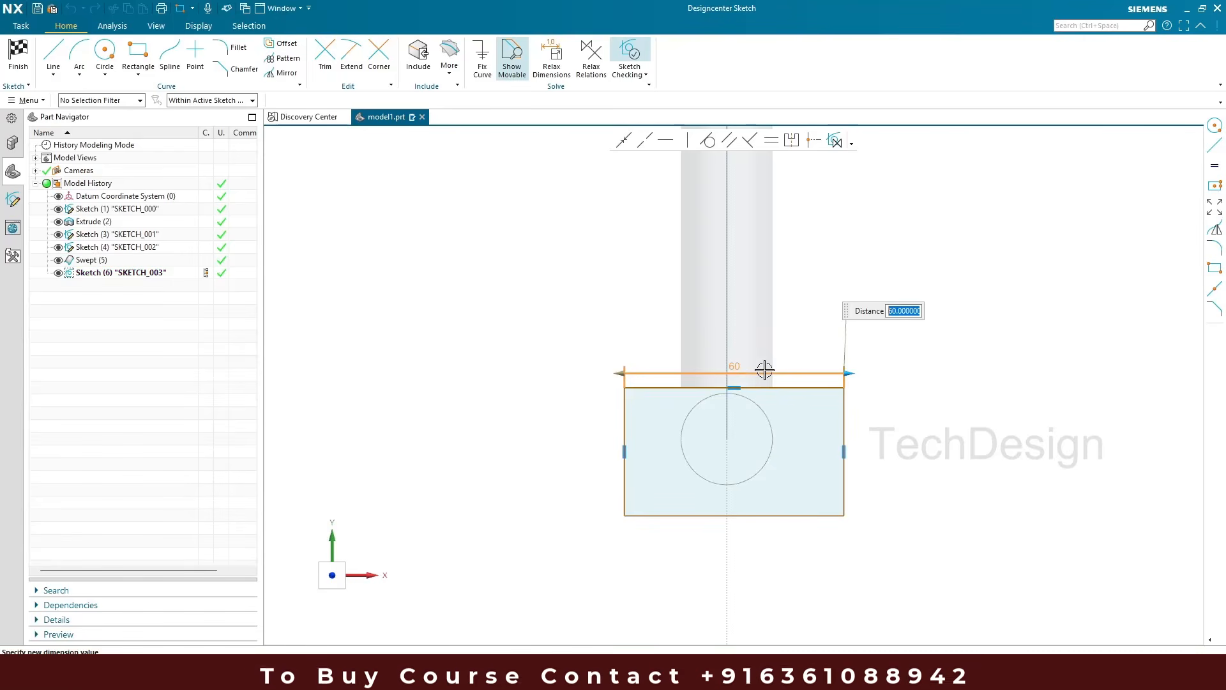
{"action": "type", "text": "50"}
{"action": "key", "text": "Return"}
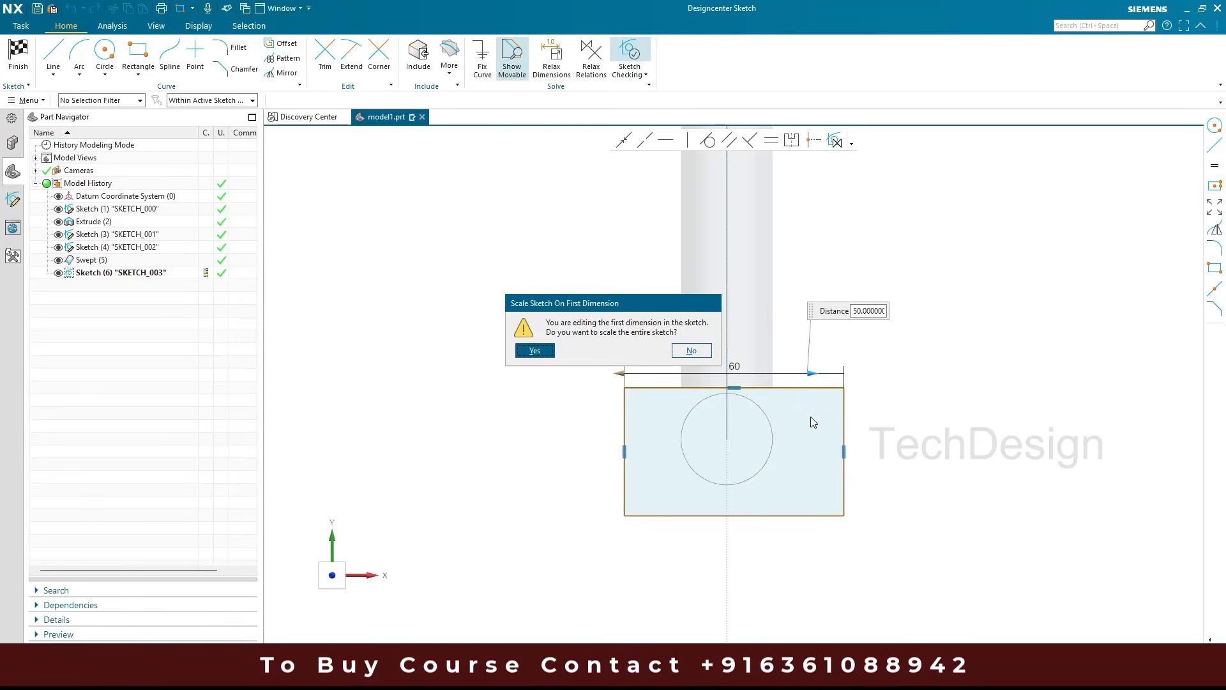
{"action": "key", "text": "Return"}
{"action": "left_click", "coordinate": [824, 388]}
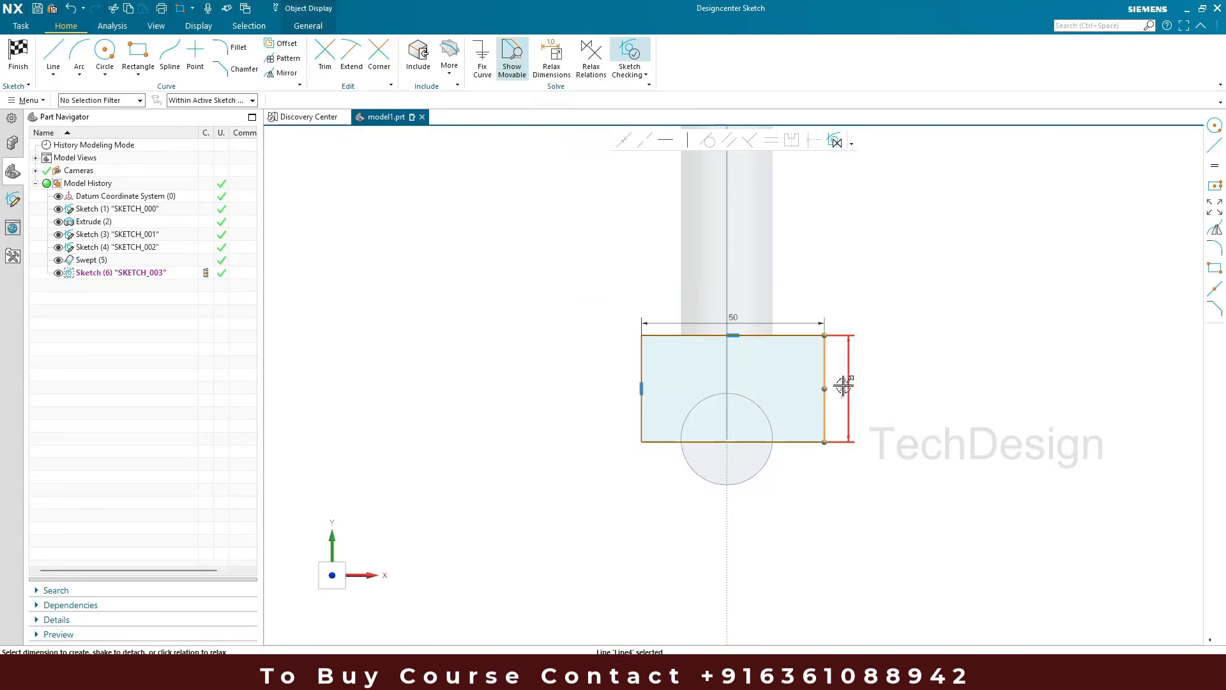
{"action": "double_click", "coordinate": [844, 386]}
{"action": "type", "text": "50"}
{"action": "key", "text": "Return"}
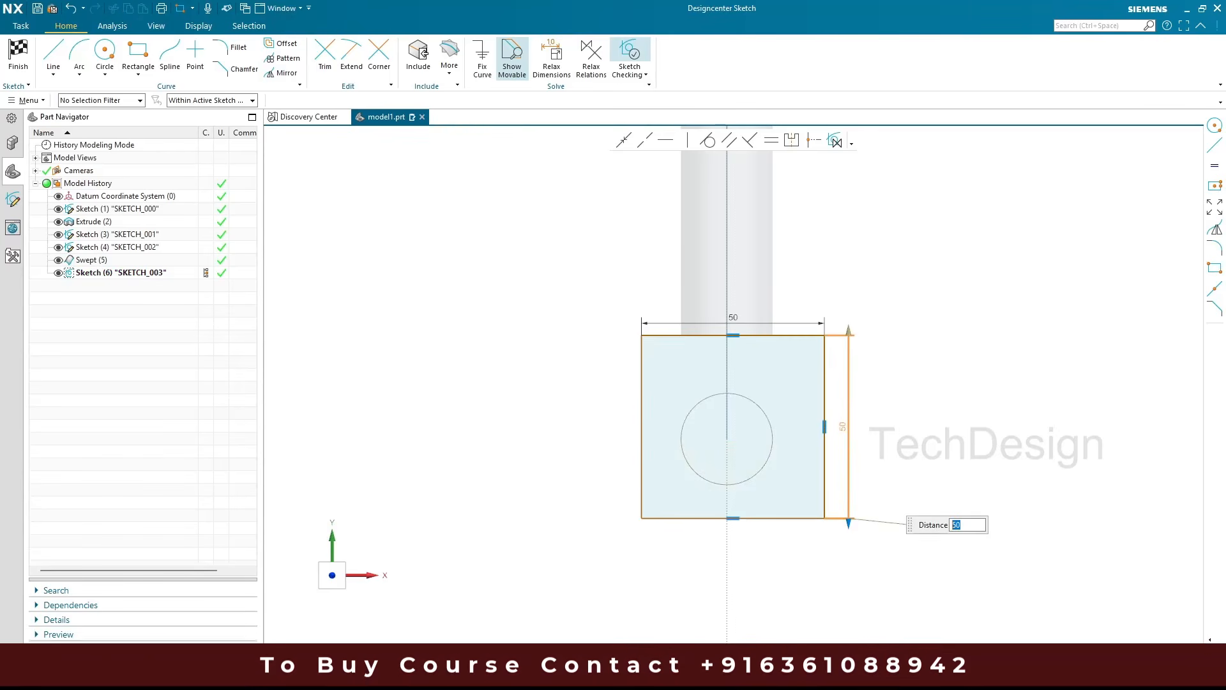
Dimension the square's +X side edge at 25 mm from the sketch's vertical axis
{"action": "scroll", "coordinate": [839, 448], "scroll_direction": "down", "scroll_amount": 4}
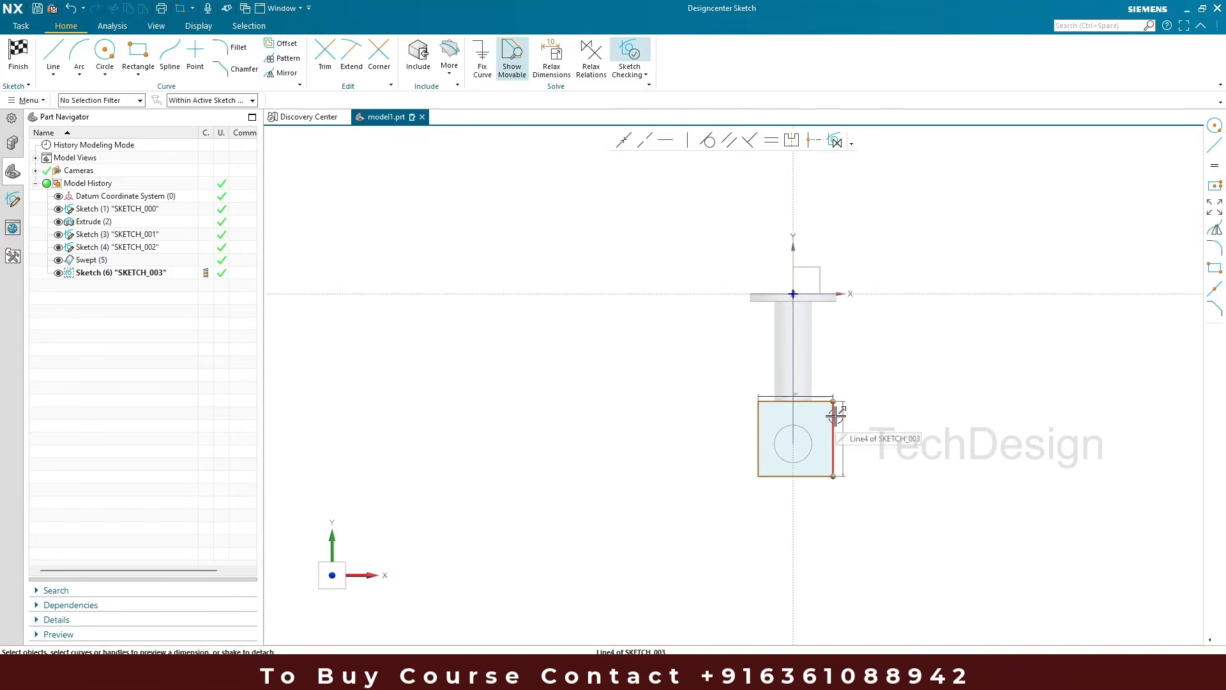
{"action": "left_click", "coordinate": [835, 416]}
{"action": "left_click", "coordinate": [792, 257]}
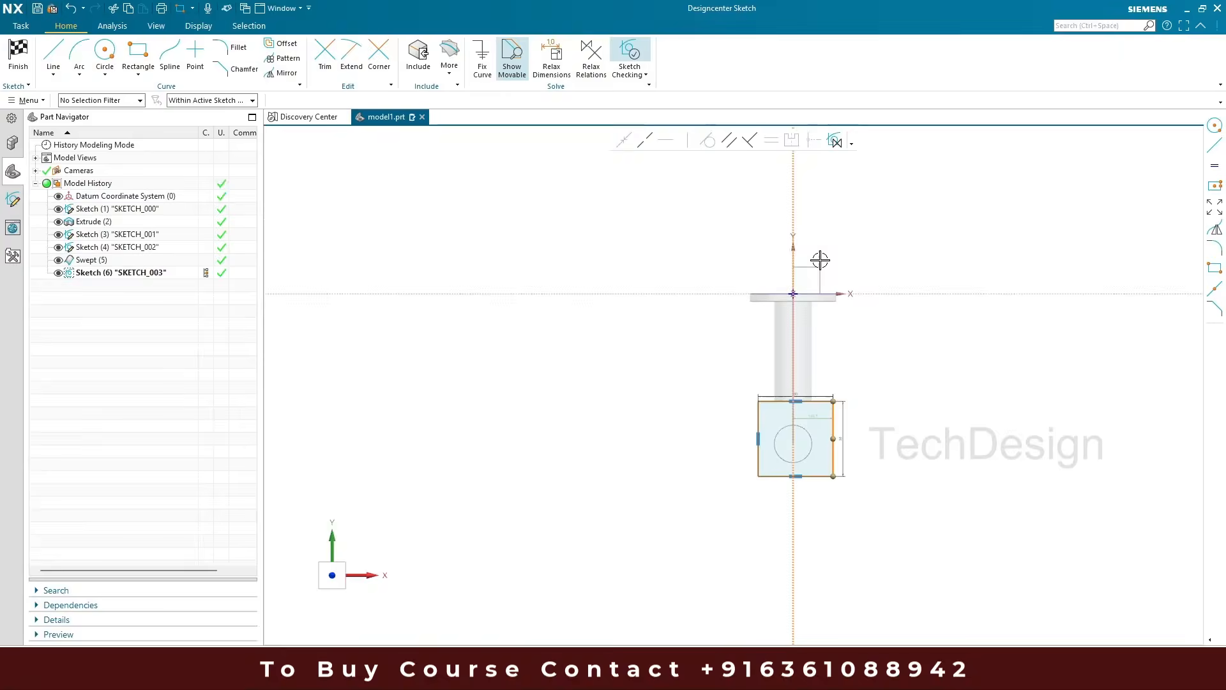
{"action": "left_click", "coordinate": [815, 419]}
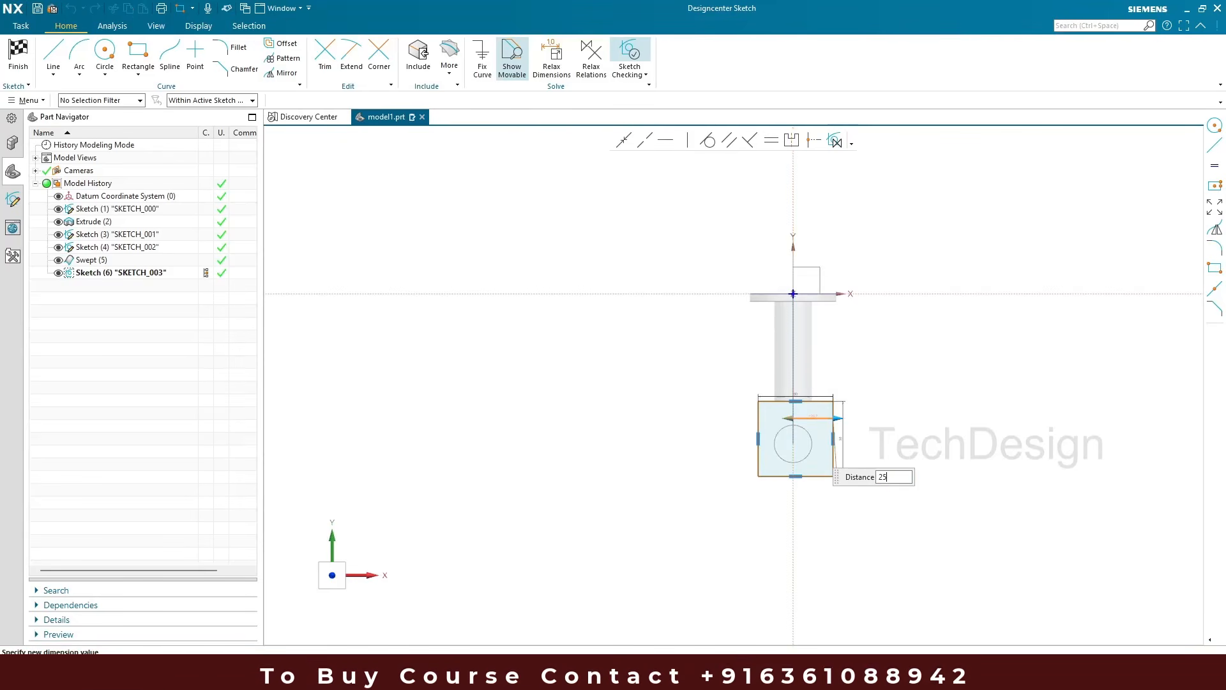
{"action": "type", "text": "25"}
{"action": "key", "text": "Return"}
{"action": "scroll", "coordinate": [823, 457], "scroll_direction": "up", "scroll_amount": 3}
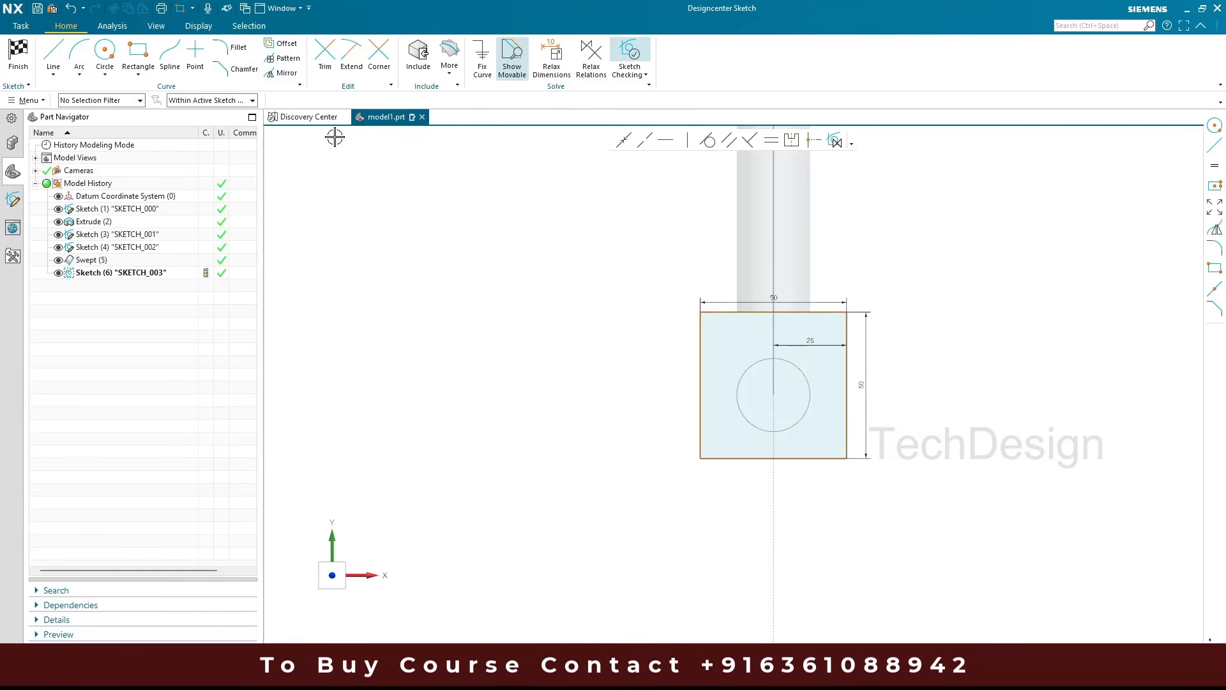
Dimension the square's edge nearest the round flange at 75 mm from the sketch's horizontal axis
{"action": "scroll", "coordinate": [783, 301], "scroll_direction": "down", "scroll_amount": 4}
{"action": "scroll", "coordinate": [624, 430], "scroll_direction": "up", "scroll_amount": 4}
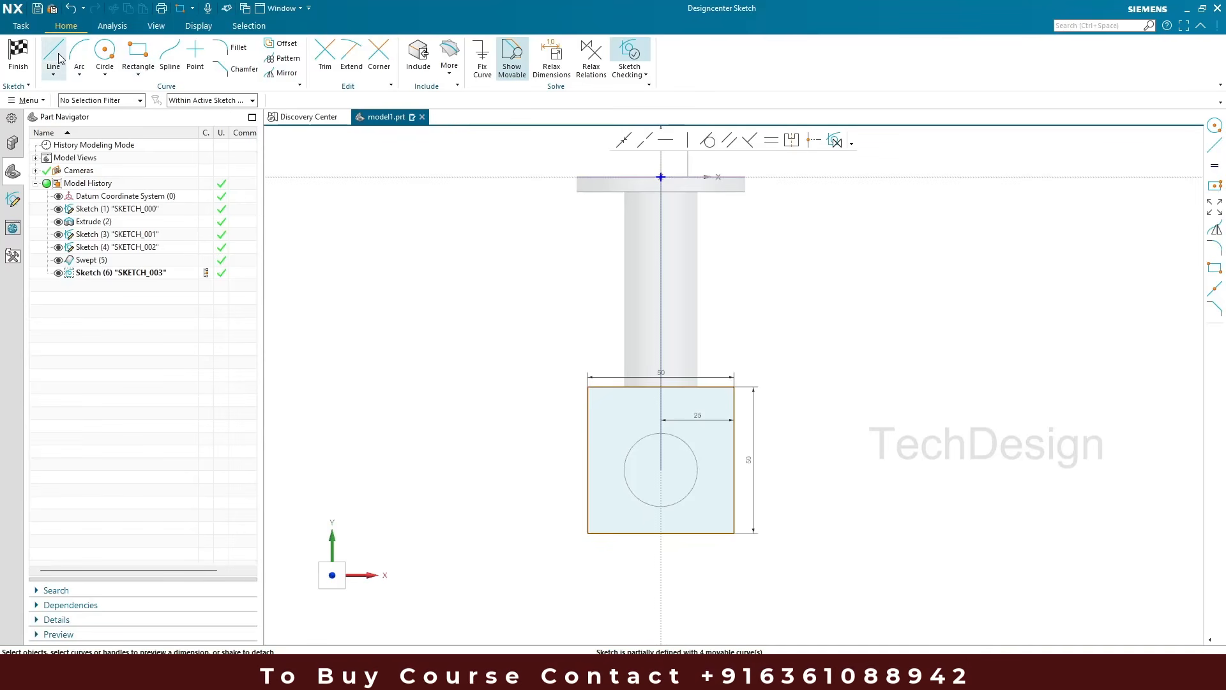
{"action": "left_click", "coordinate": [618, 393]}
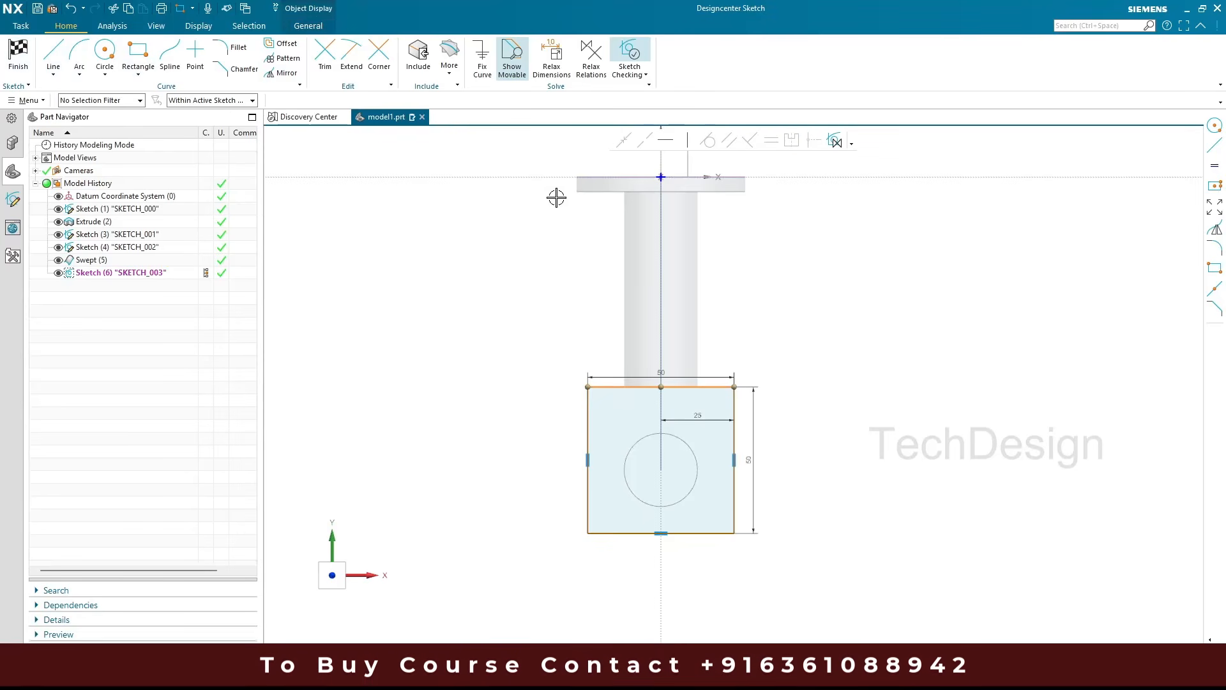
{"action": "left_click", "coordinate": [542, 177]}
{"action": "left_click", "coordinate": [615, 284]}
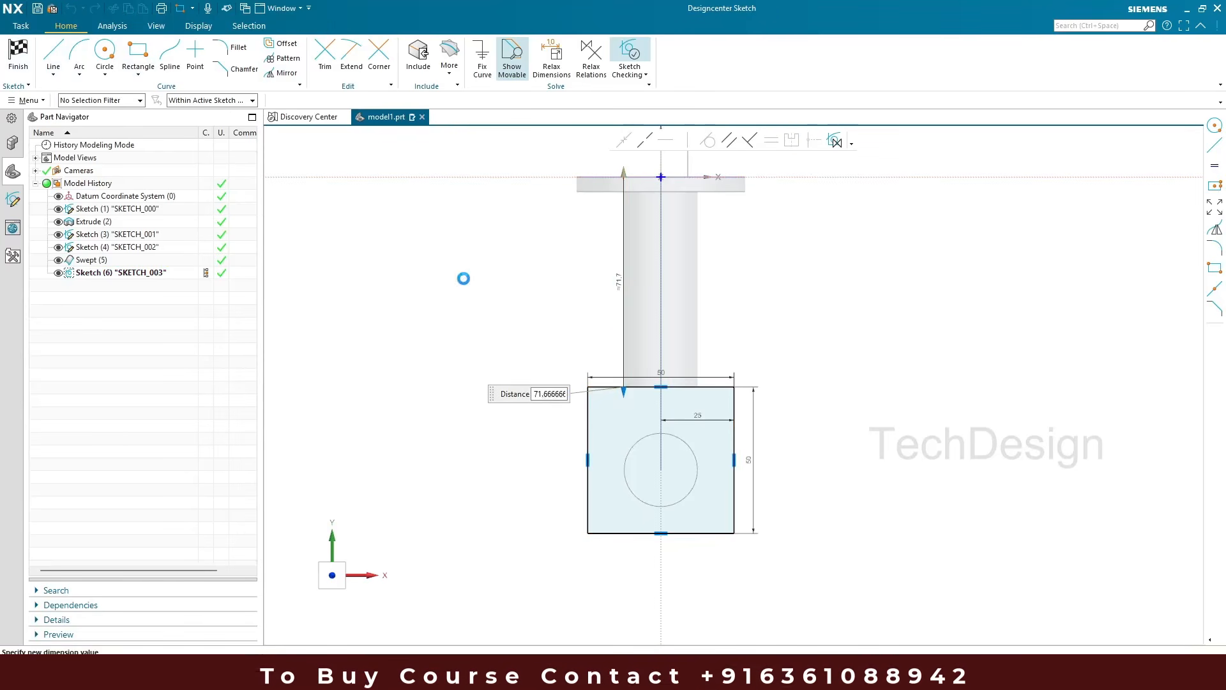
{"action": "type", "text": "75"}
{"action": "key", "text": "Return"}
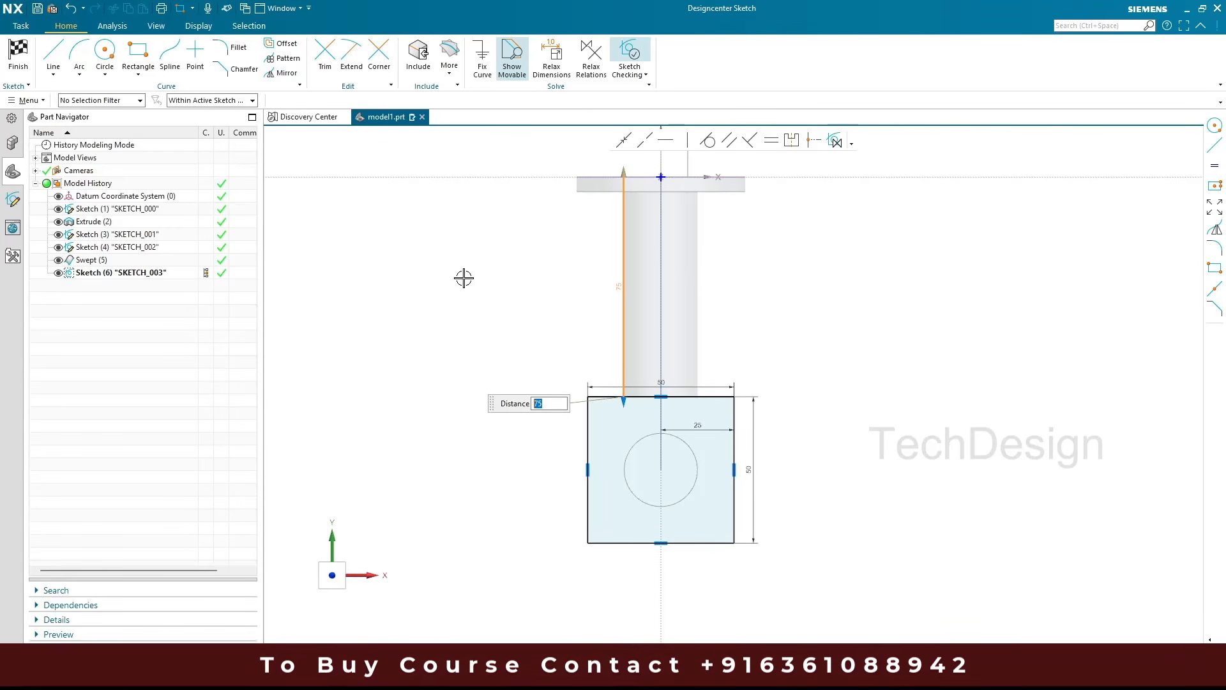
{"action": "scroll", "coordinate": [674, 364], "scroll_direction": "up", "scroll_amount": 3}
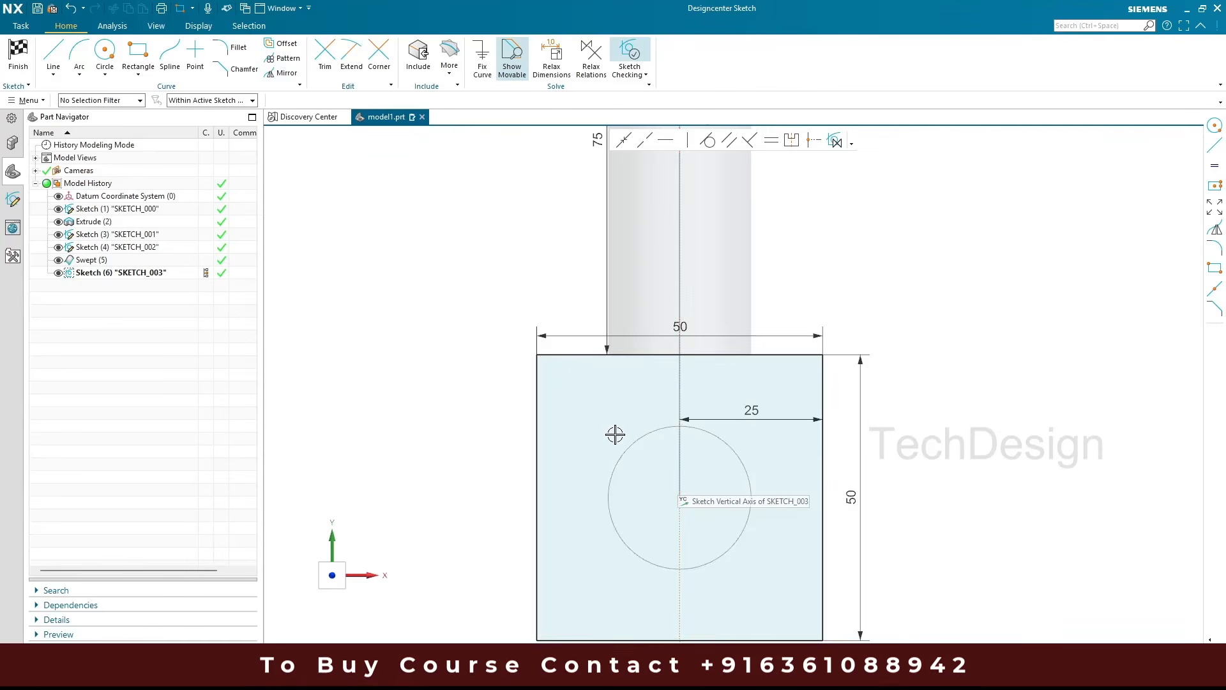
{"action": "scroll", "coordinate": [614, 433], "scroll_direction": "down", "scroll_amount": 3}
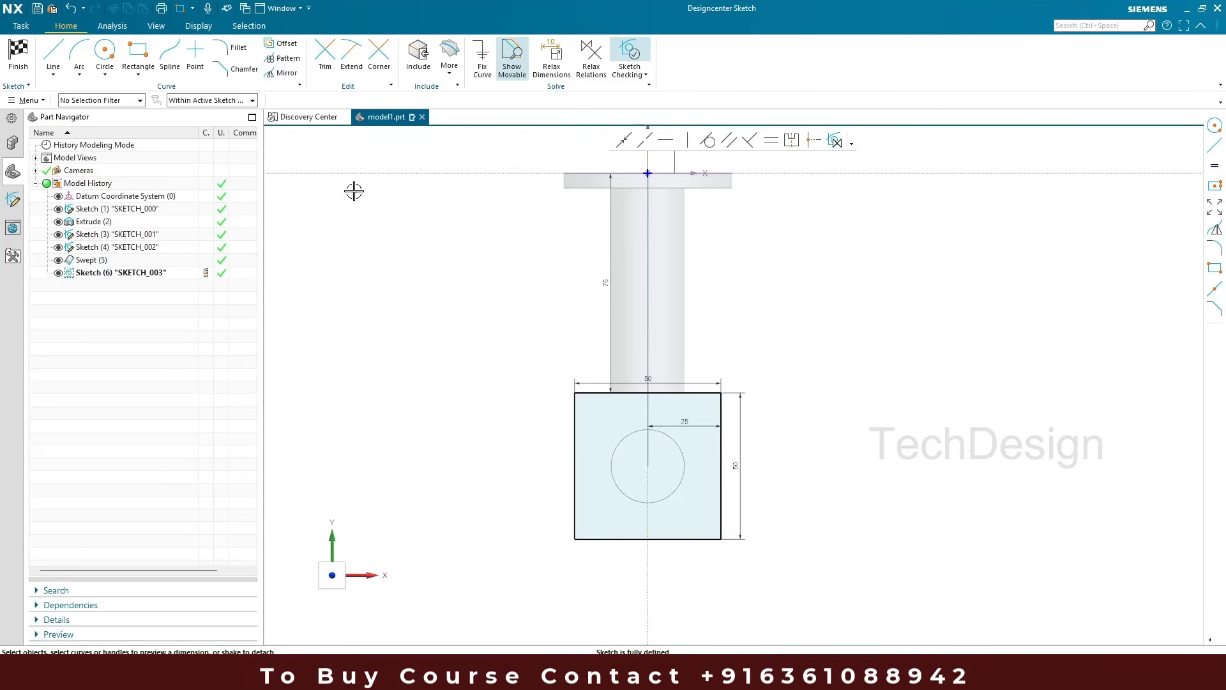
Fillet all four corners of the square with a 5 mm radius and finish the sketch
{"action": "left_click", "coordinate": [235, 51]}
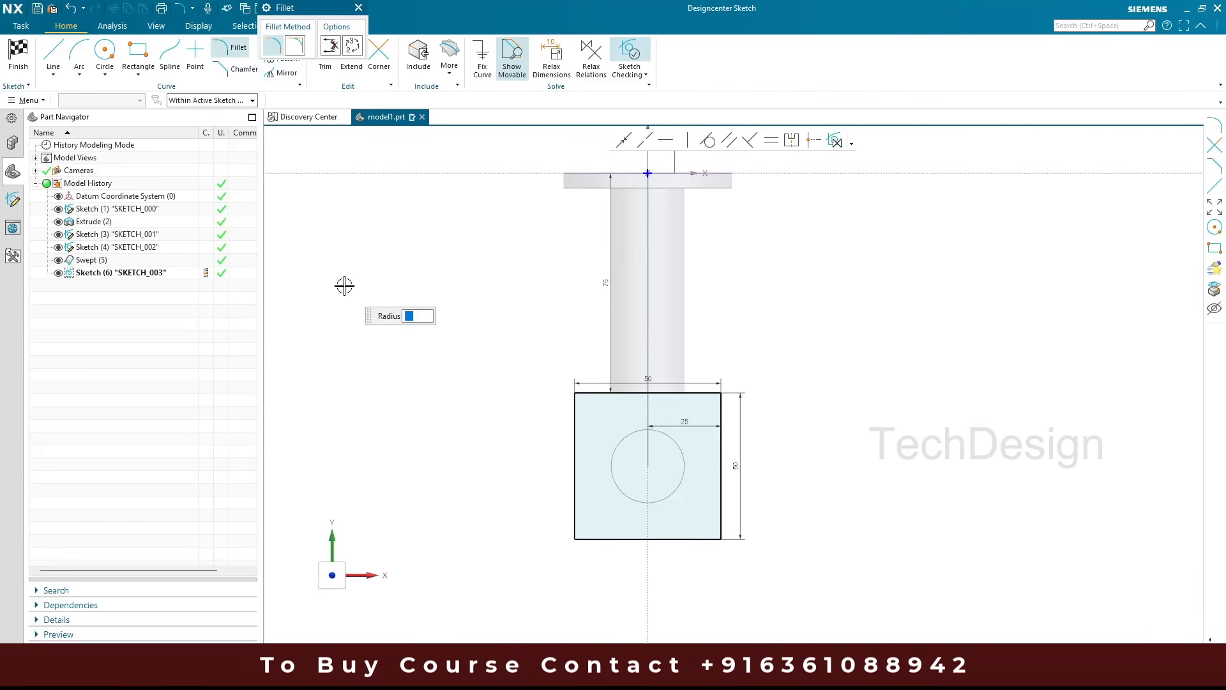
{"action": "type", "text": "5"}
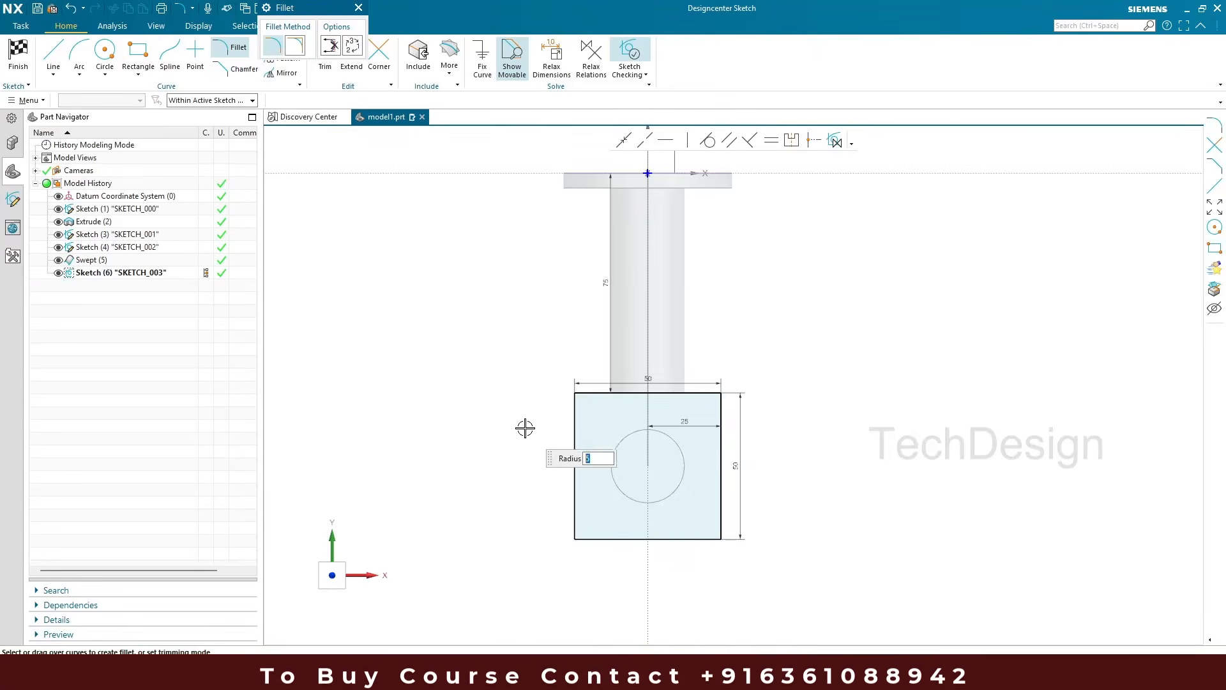
{"action": "scroll", "coordinate": [679, 364], "scroll_direction": "up", "scroll_amount": 5}
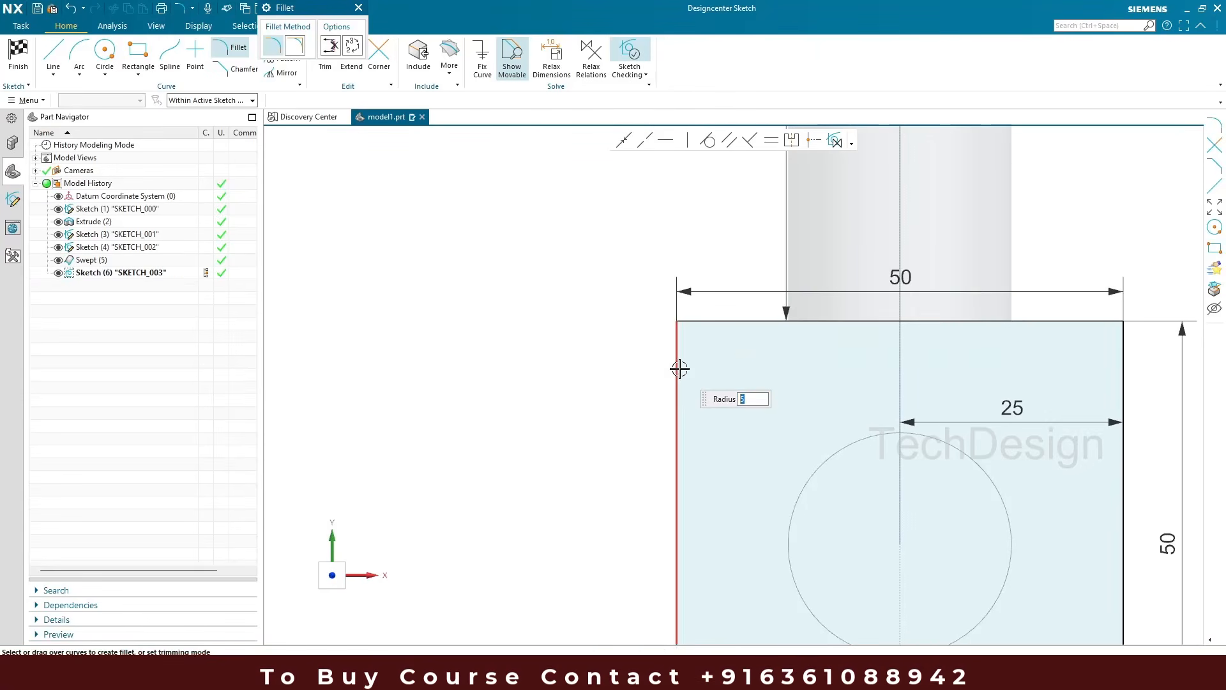
{"action": "left_click", "coordinate": [687, 329]}
{"action": "scroll", "coordinate": [591, 307], "scroll_direction": "down", "scroll_amount": 1}
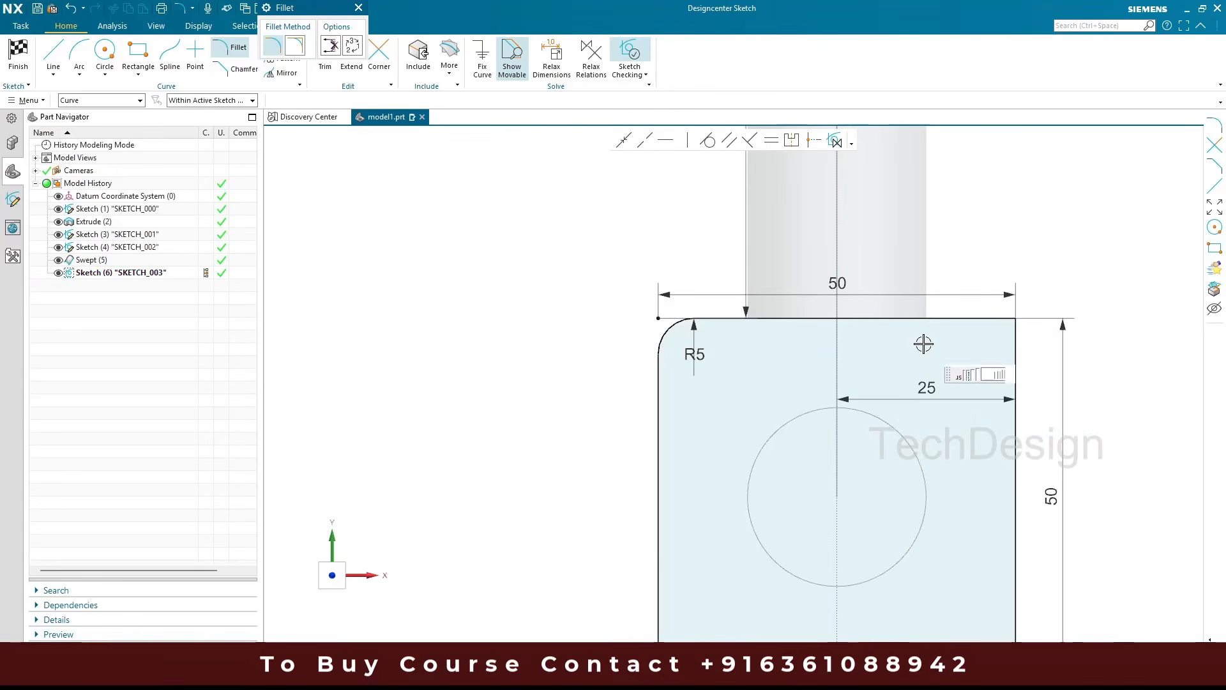
{"action": "left_click", "coordinate": [1004, 344]}
{"action": "scroll", "coordinate": [879, 274], "scroll_direction": "down", "scroll_amount": 3}
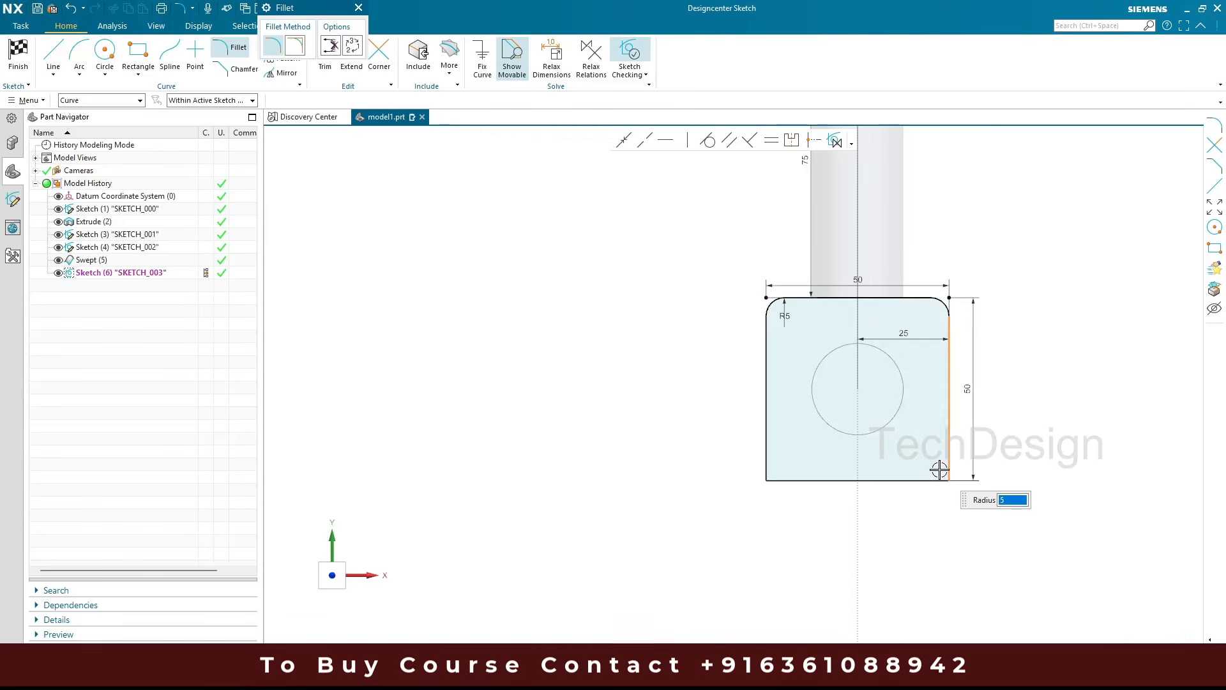
{"action": "left_click", "coordinate": [854, 477]}
{"action": "left_click", "coordinate": [801, 481]}
{"action": "left_click", "coordinate": [767, 454]}
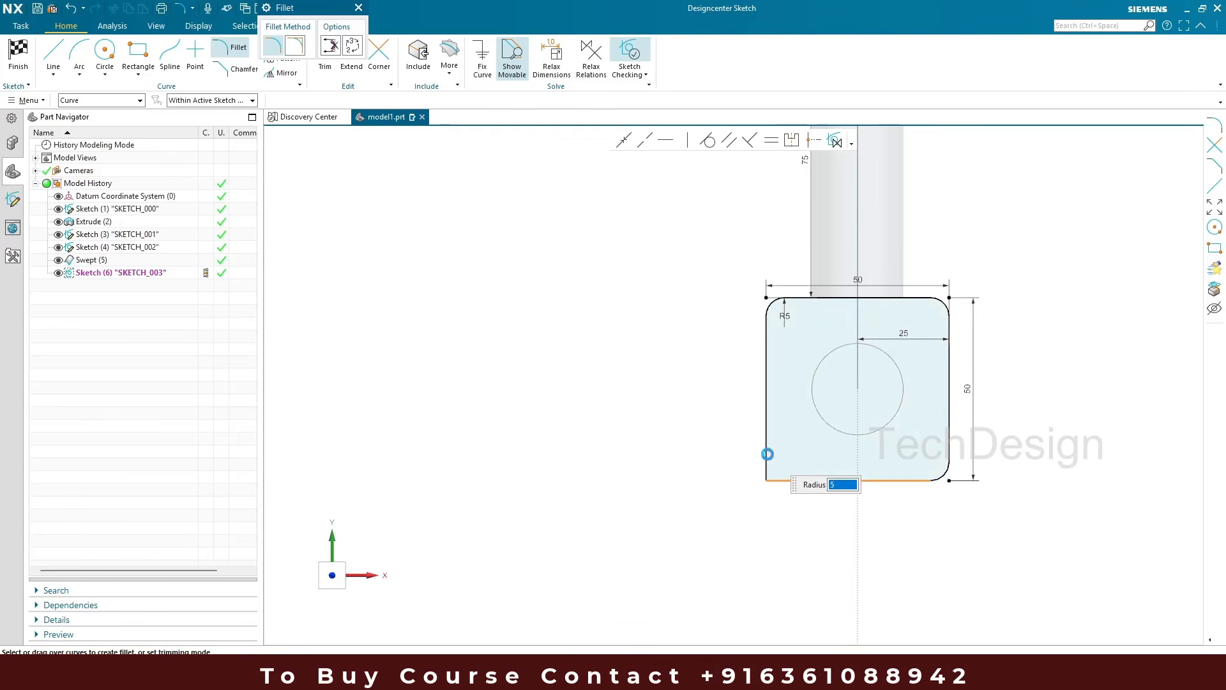
{"action": "key", "text": "Escape"}
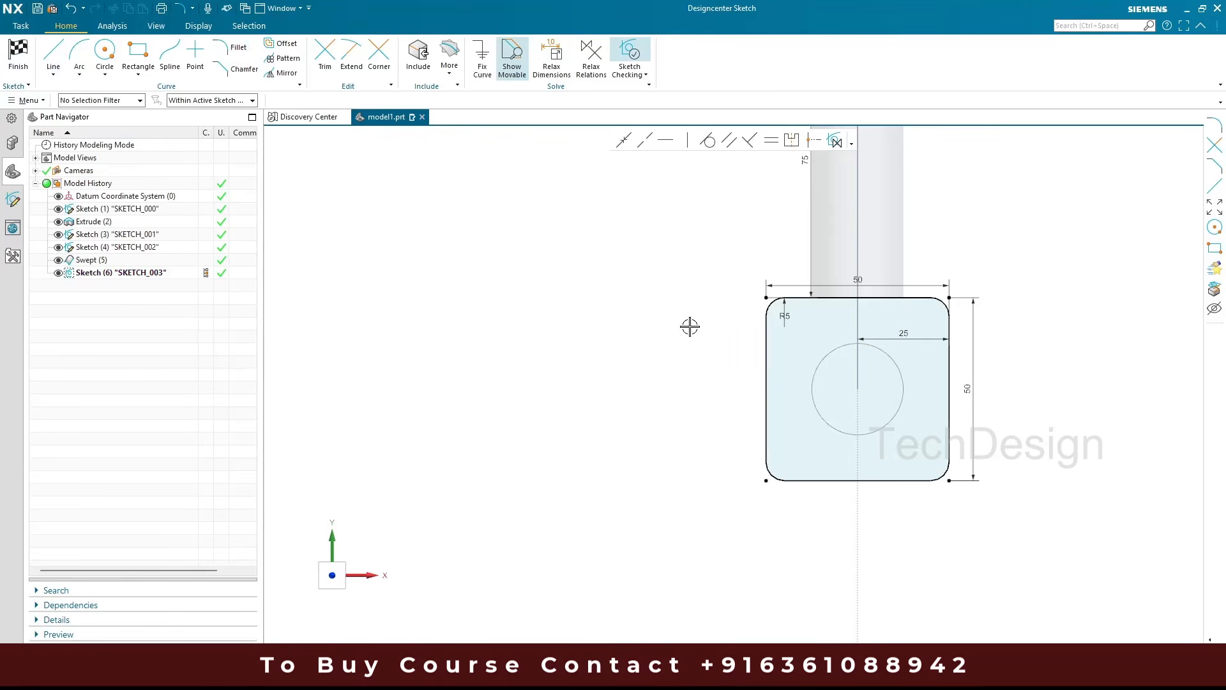
{"action": "left_click", "coordinate": [17, 54]}
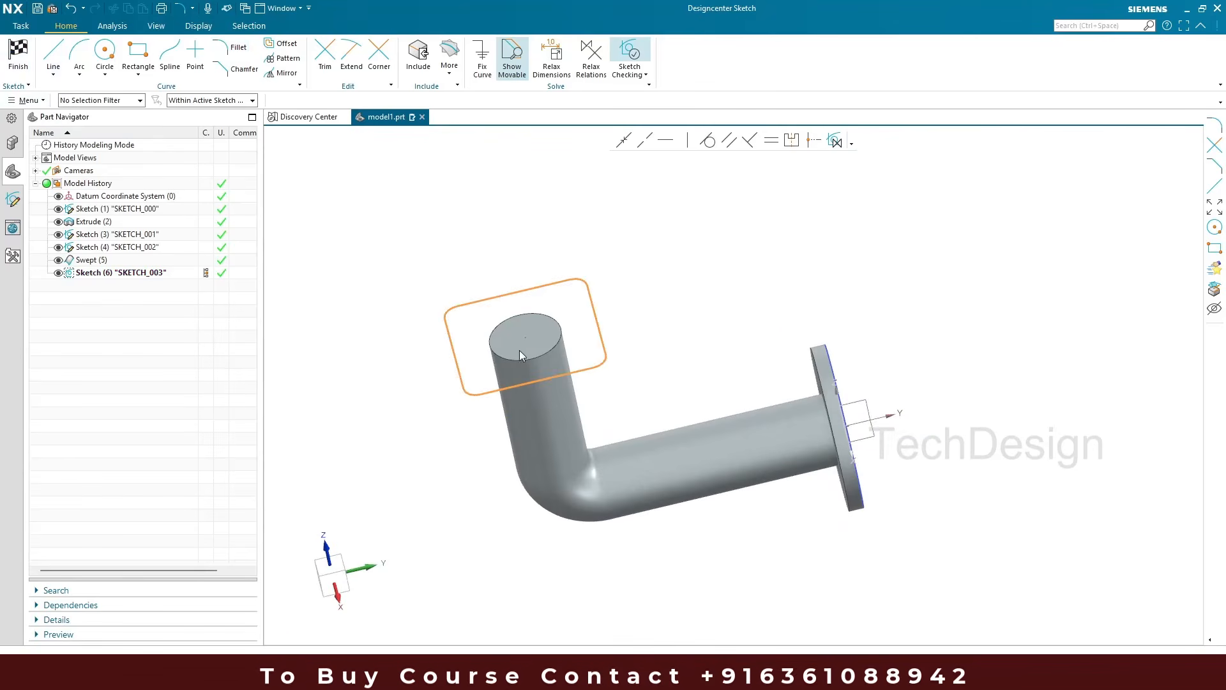
Extrude the rounded square 5 mm in the reversed direction, back along the pipe, and unite it with the pipe body
{"action": "left_click", "coordinate": [86, 55]}
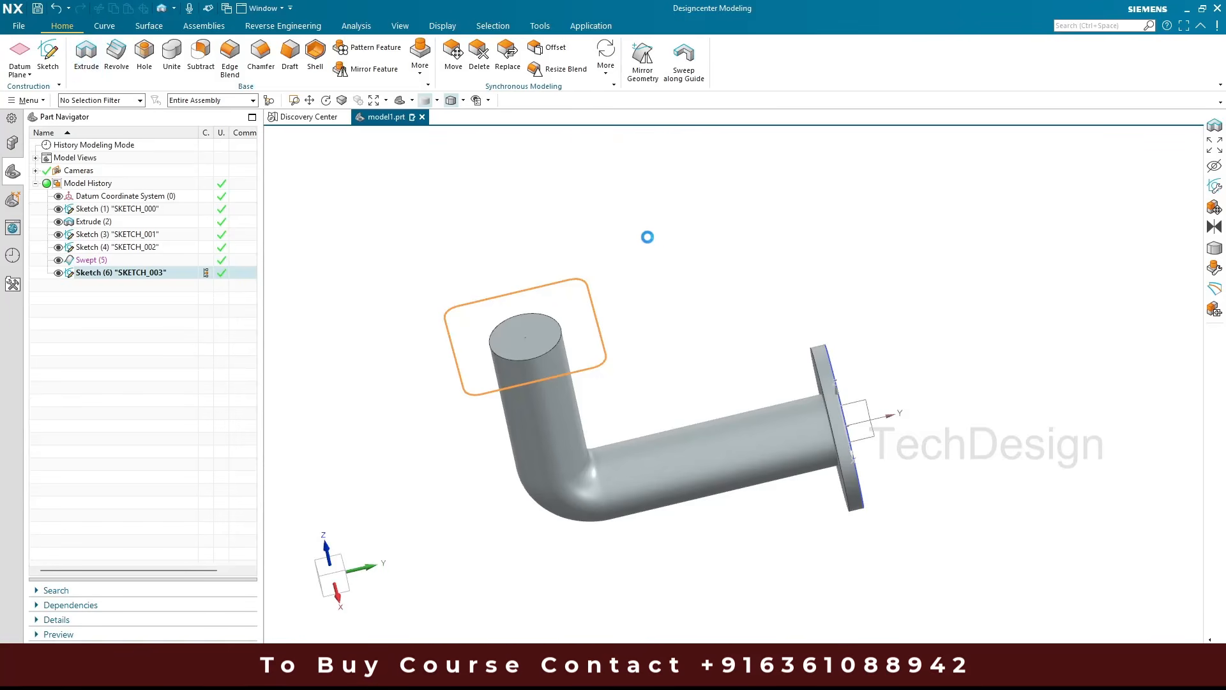
{"action": "scroll", "coordinate": [612, 264], "scroll_direction": "up", "scroll_amount": 4}
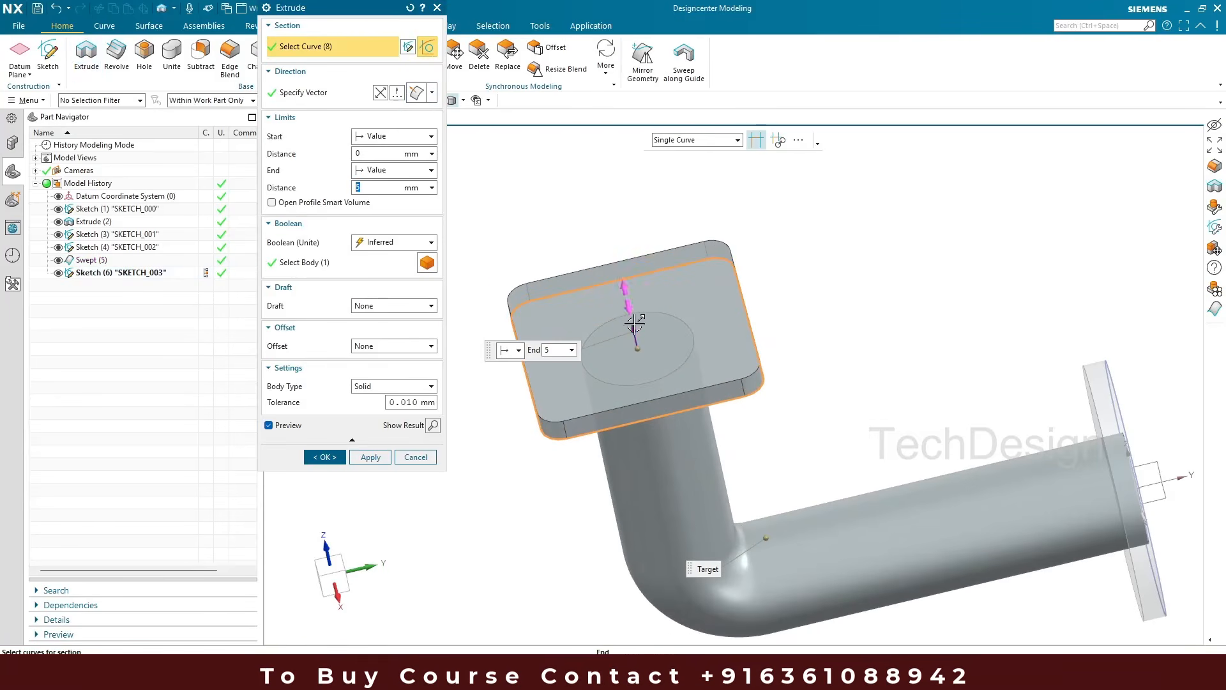
{"action": "double_click", "coordinate": [633, 326]}
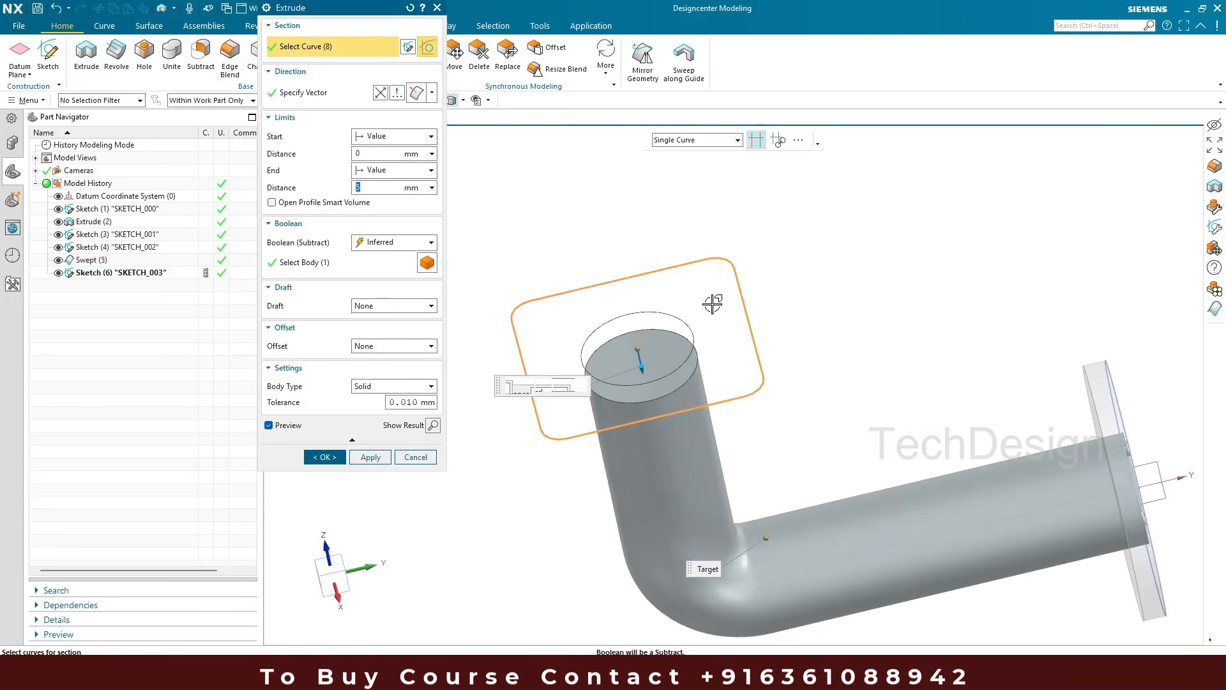
{"action": "left_click", "coordinate": [391, 242]}
{"action": "left_click", "coordinate": [392, 270]}
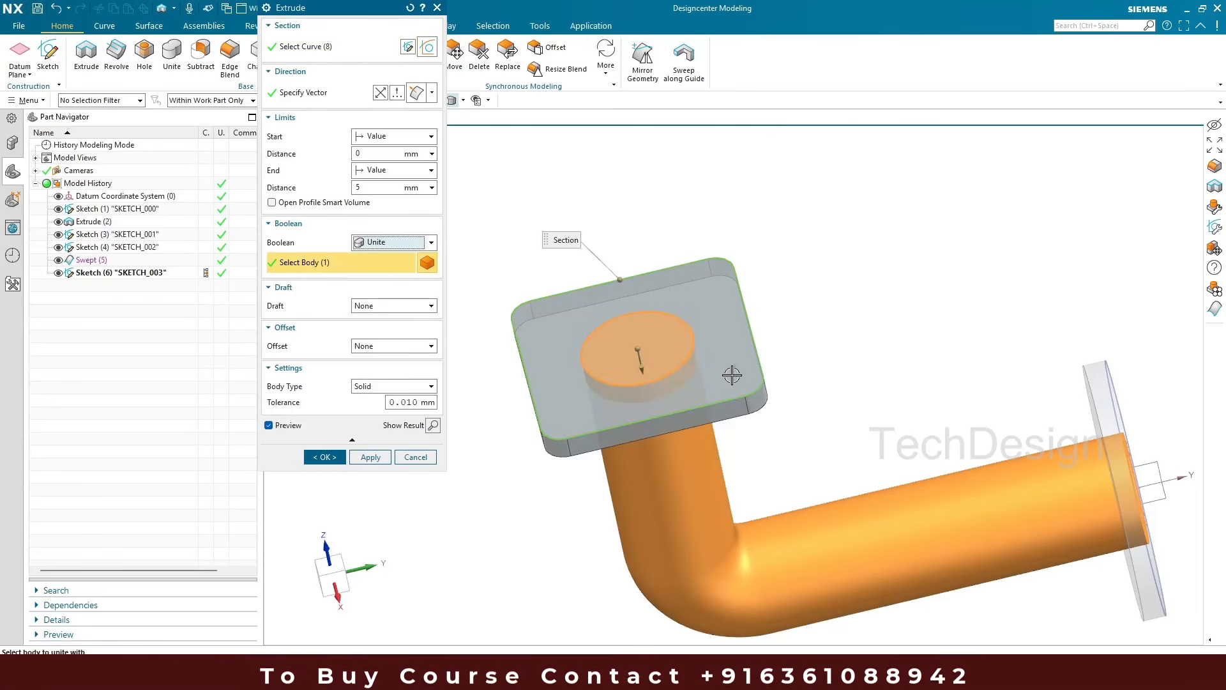
{"action": "left_click", "coordinate": [324, 454]}
Switch to drawing 38.png to check the part's remaining features, return to NX and view the square flange from above
{"action": "middle_click_drag", "start_coordinate": [807, 274], "coordinate": [745, 285]}
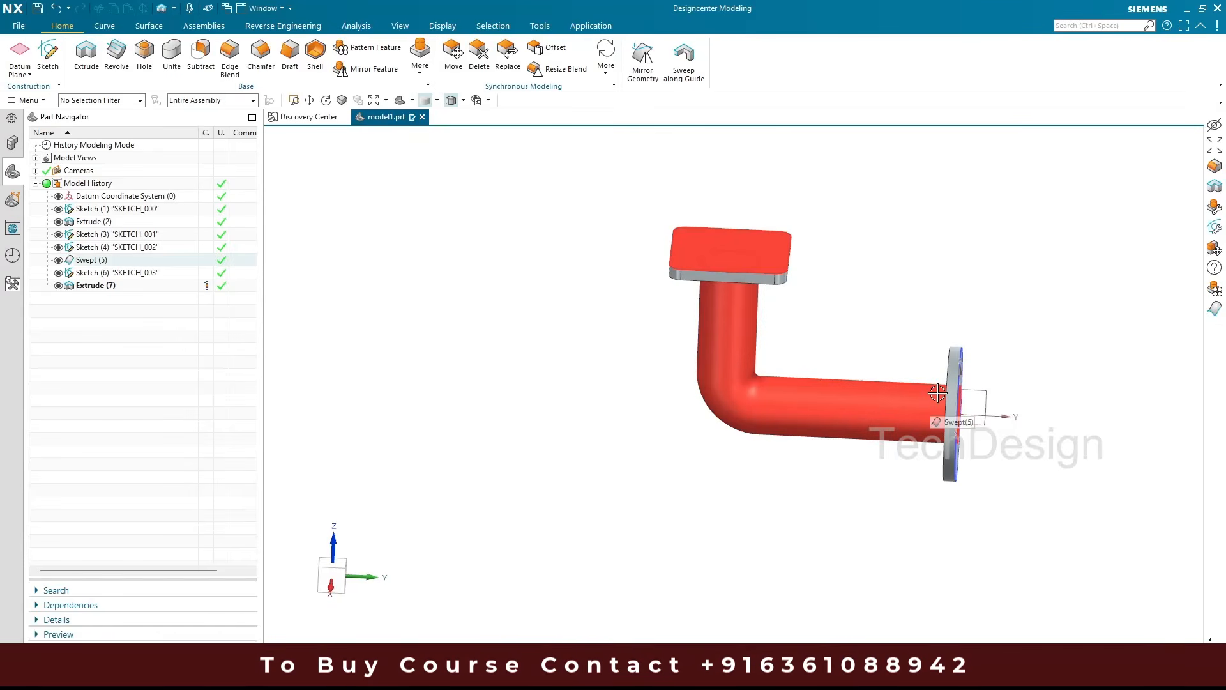
{"action": "mouse_move", "coordinate": [765, 674]}
{"action": "left_click", "coordinate": [697, 601]}
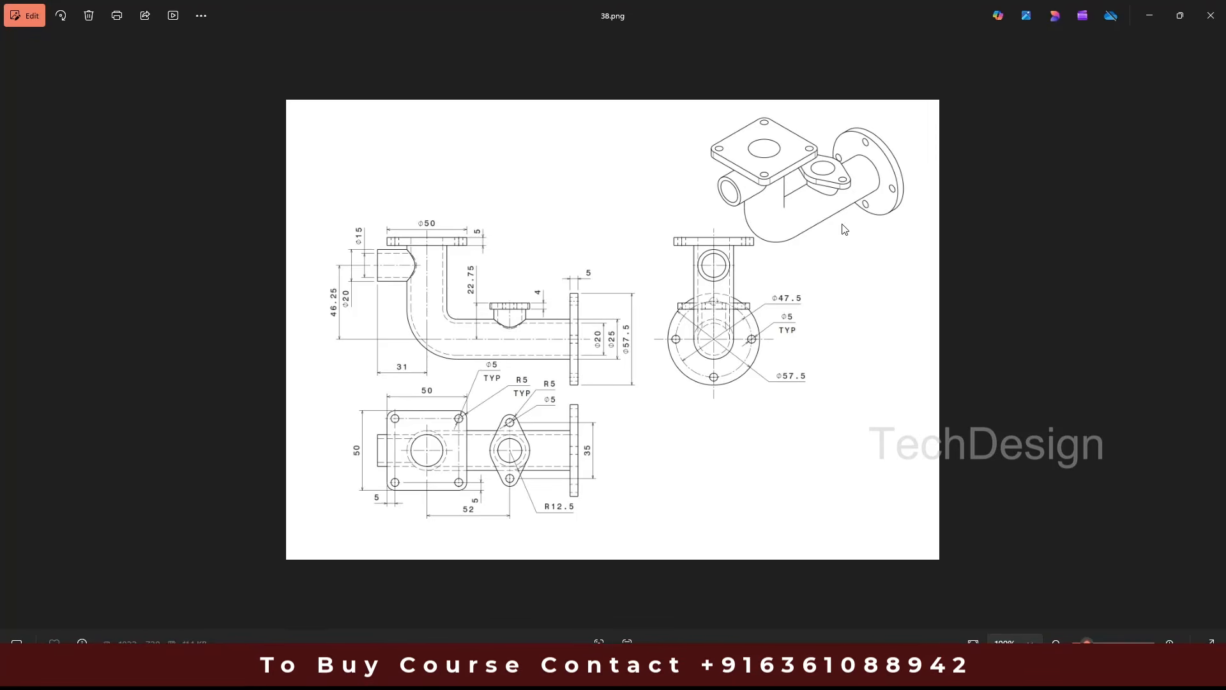
{"action": "left_click", "coordinate": [1152, 21]}
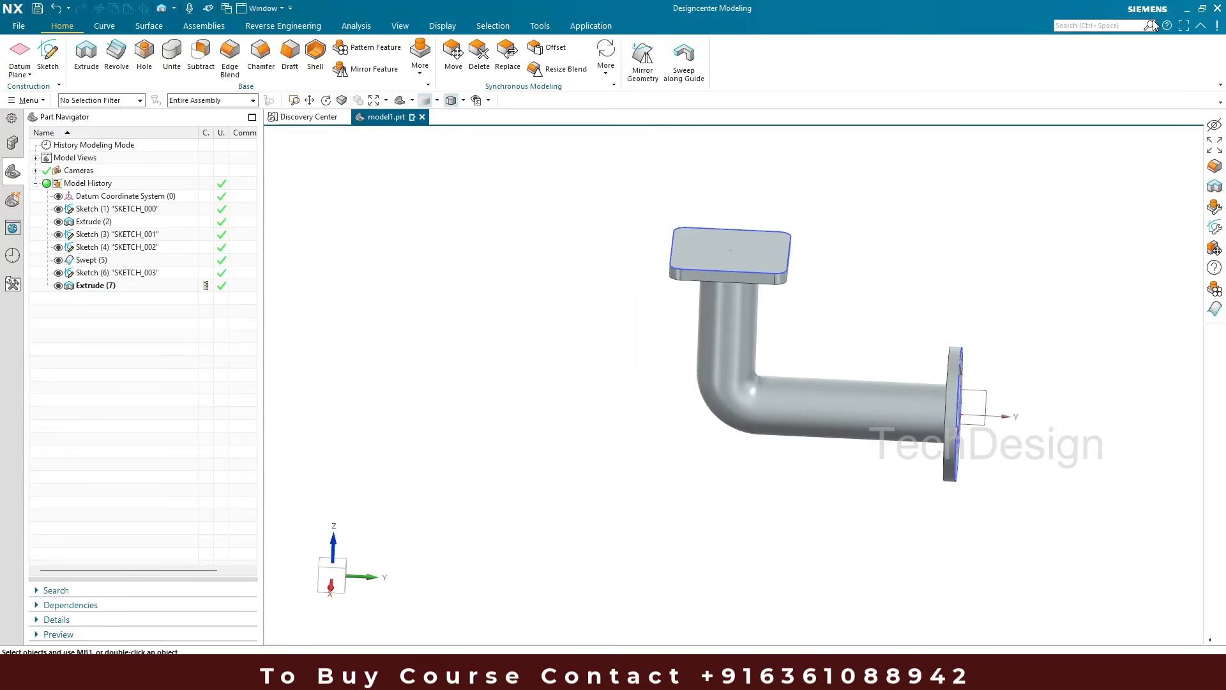
{"action": "middle_click_drag", "start_coordinate": [452, 273], "coordinate": [550, 320]}
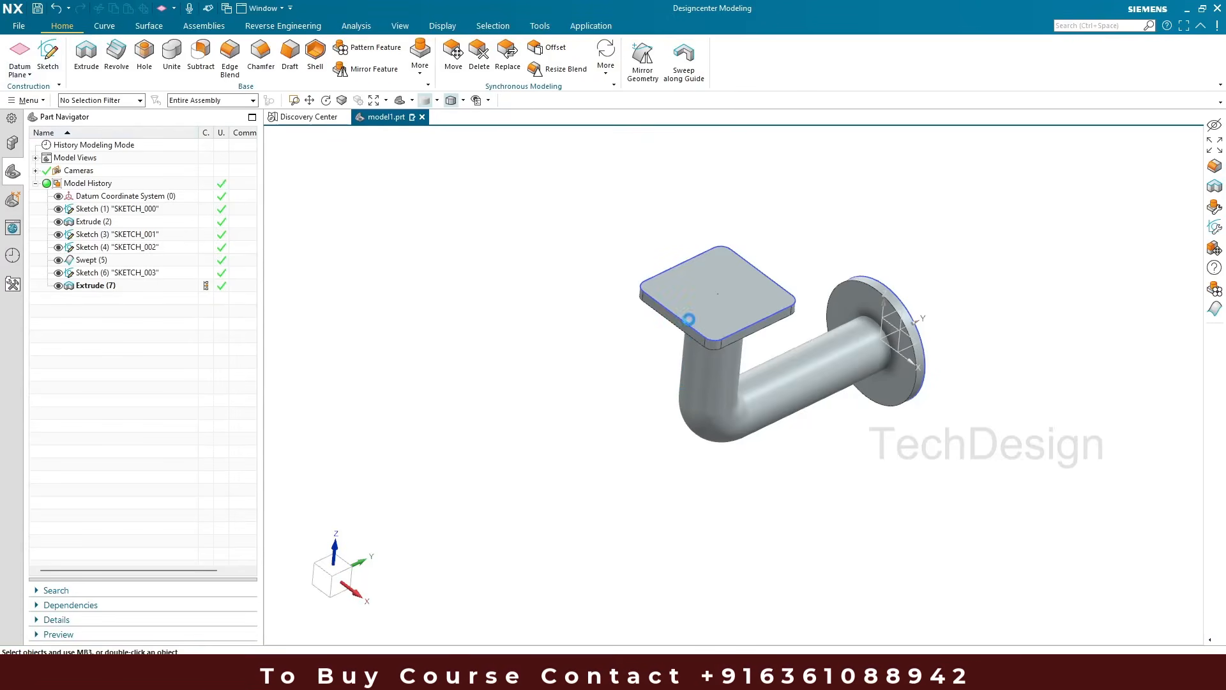
Create a datum plane offset 6 mm outward from the square flange's side face facing away from the round flange
{"action": "scroll", "coordinate": [645, 325], "scroll_direction": "up", "scroll_amount": 3}
{"action": "left_click", "coordinate": [717, 266]}
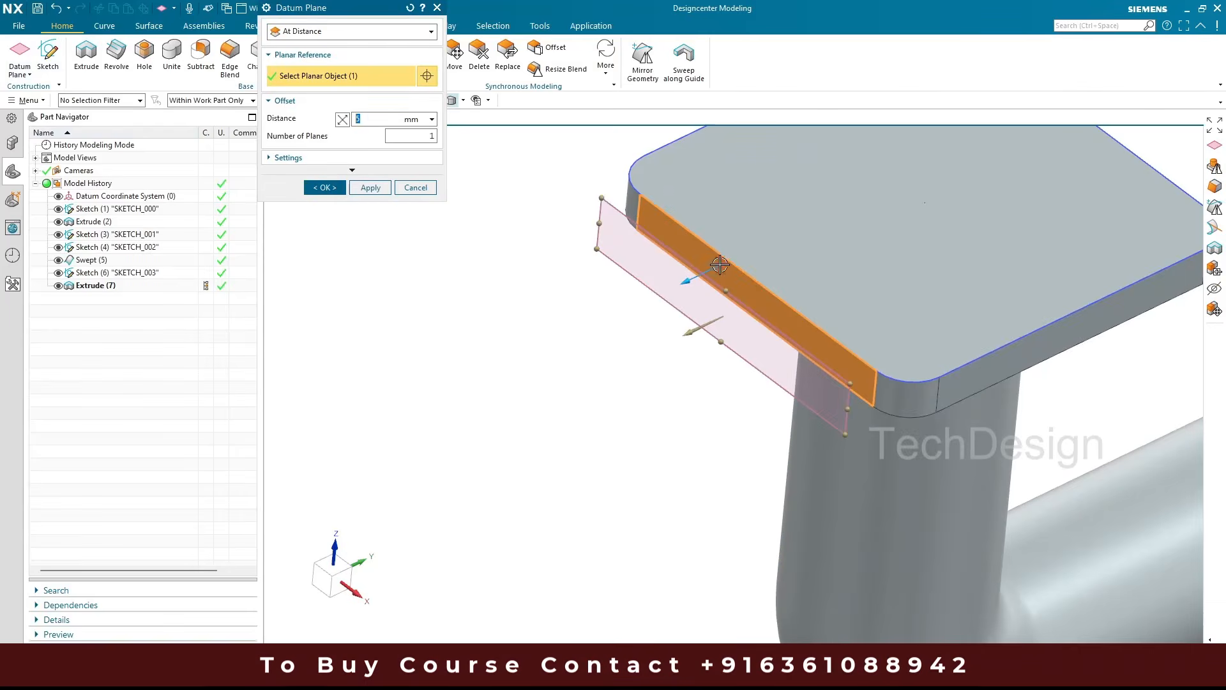
{"action": "scroll", "coordinate": [649, 324], "scroll_direction": "down", "scroll_amount": 3}
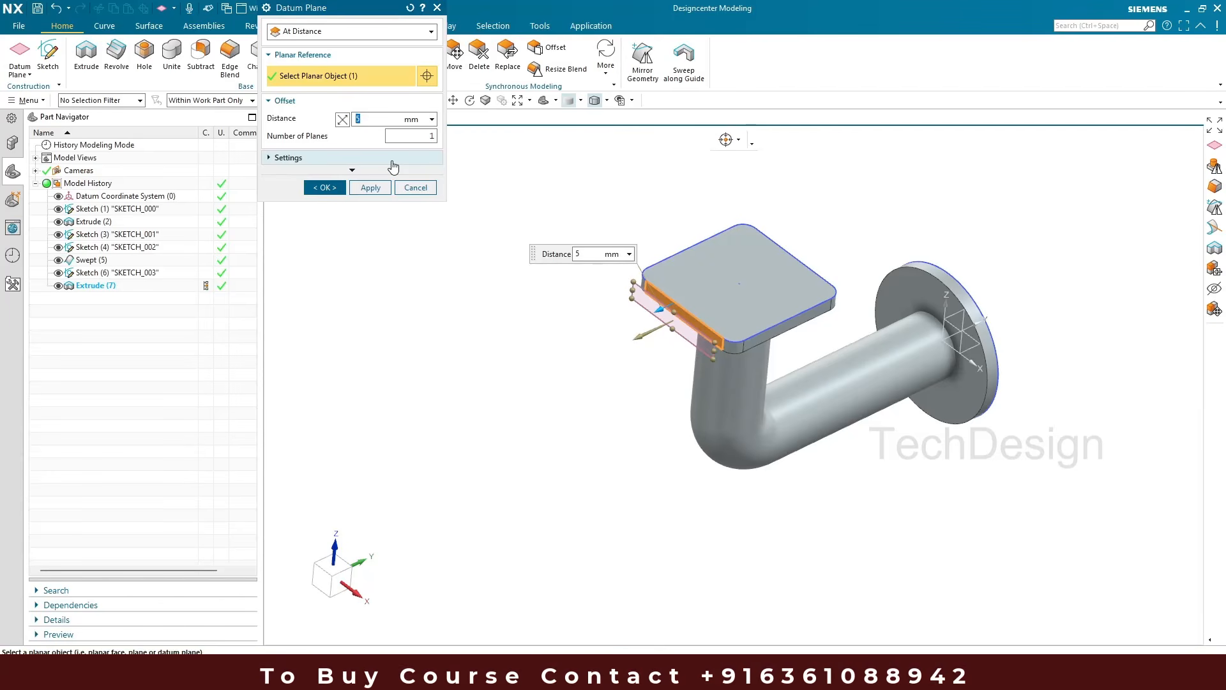
{"action": "key", "text": "Return"}
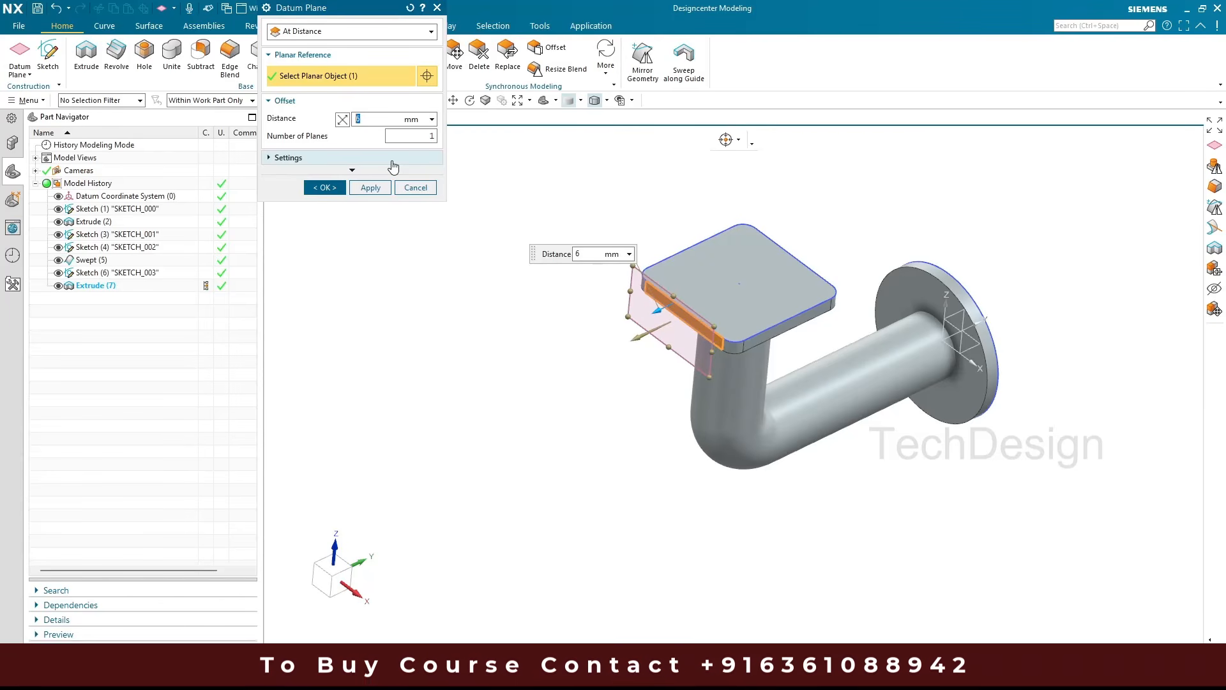
{"action": "left_click", "coordinate": [323, 187]}
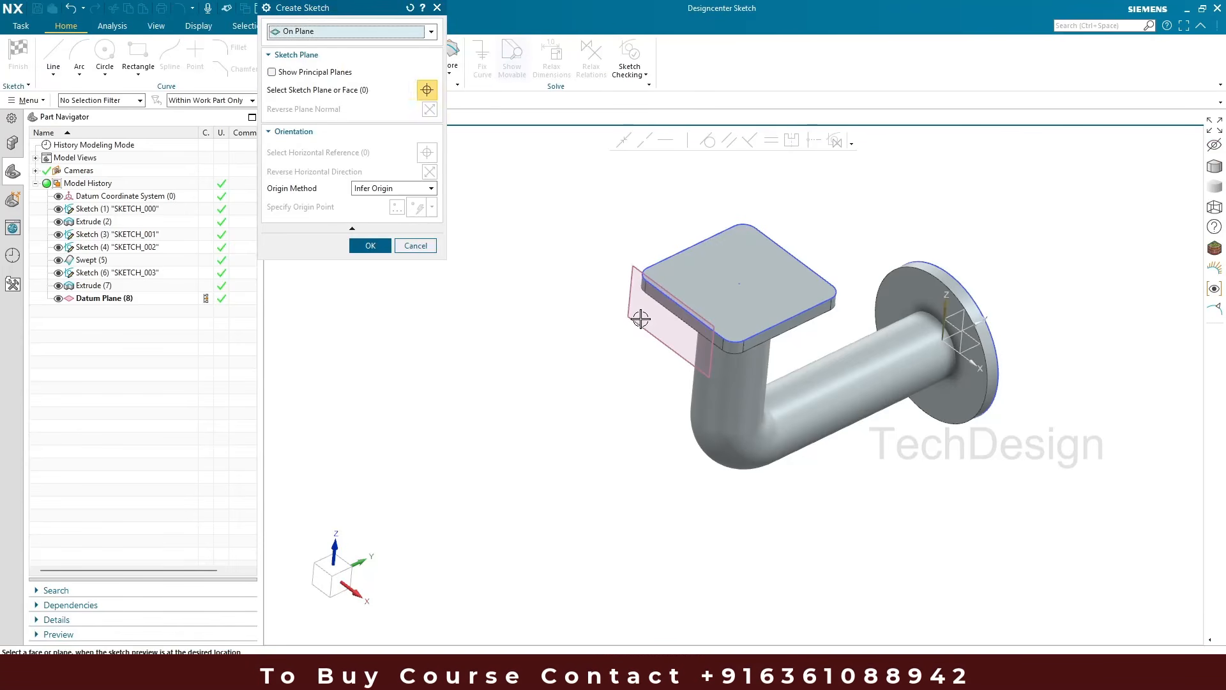
Start a sketch on the new datum plane and draw a circle about 10 mm in diameter over the vertical pipe
{"action": "middle_click", "coordinate": [609, 336]}
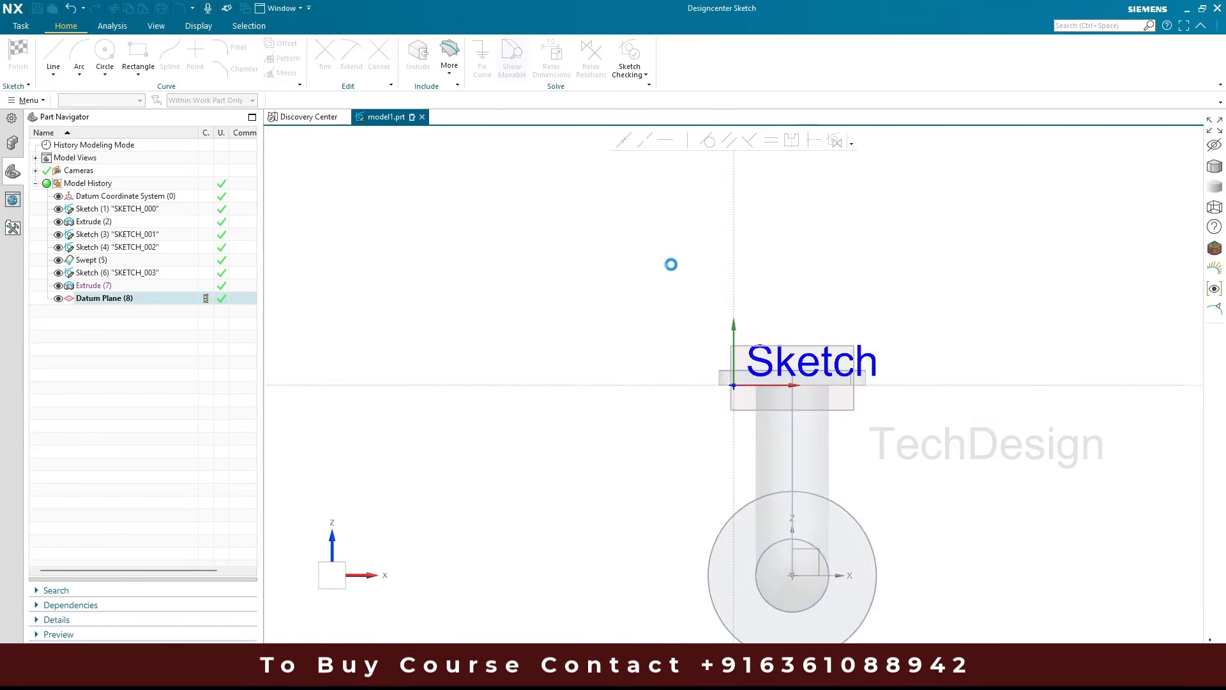
{"action": "left_click", "coordinate": [105, 51]}
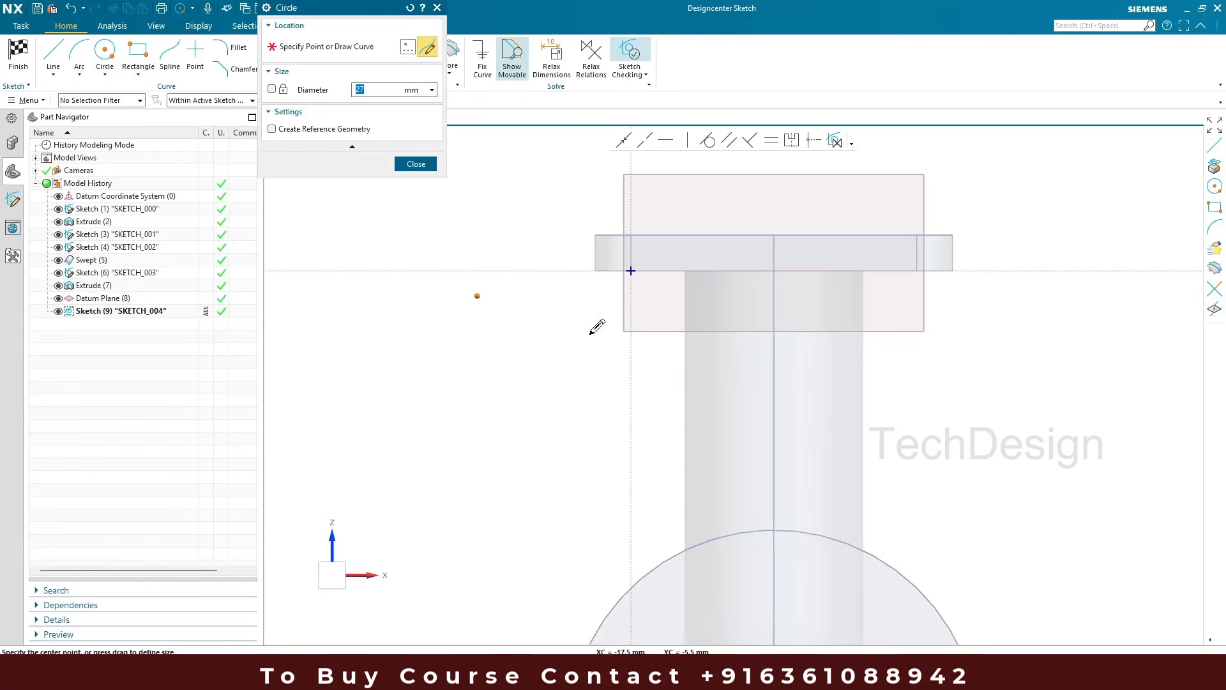
{"action": "left_click", "coordinate": [769, 384]}
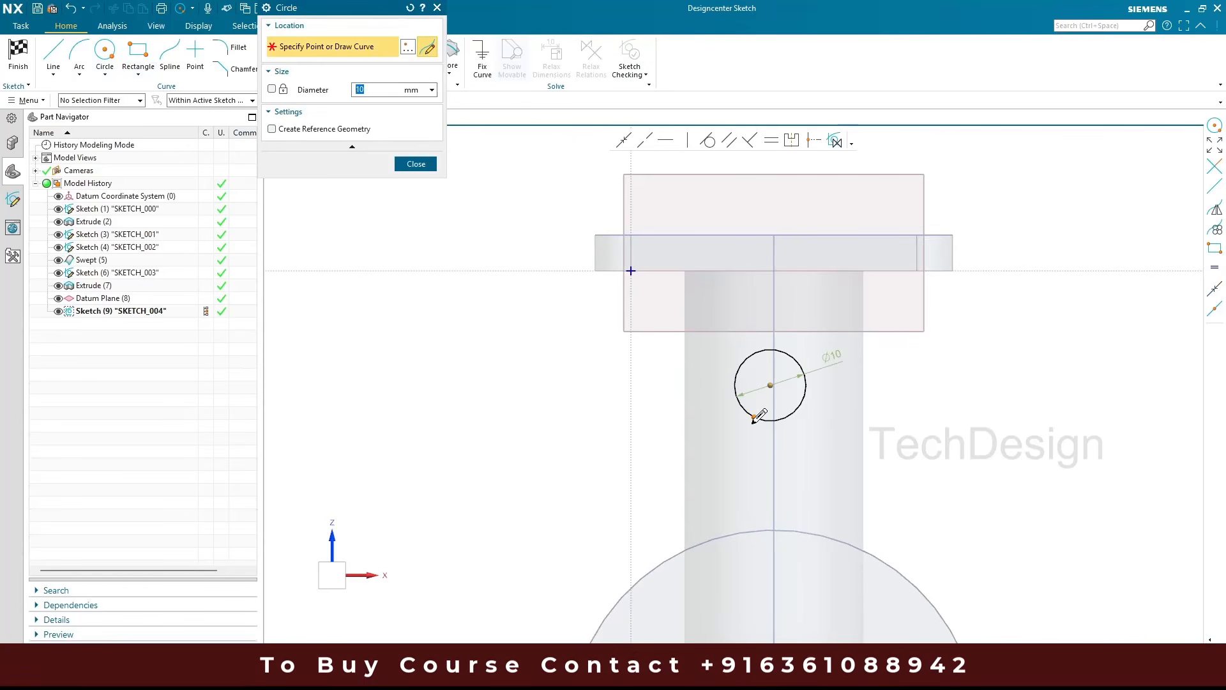
{"action": "left_click", "coordinate": [755, 420]}
{"action": "key", "text": "Escape"}
{"action": "scroll", "coordinate": [1023, 284], "scroll_direction": "down", "scroll_amount": 1}
{"action": "scroll", "coordinate": [934, 359], "scroll_direction": "up", "scroll_amount": 1}
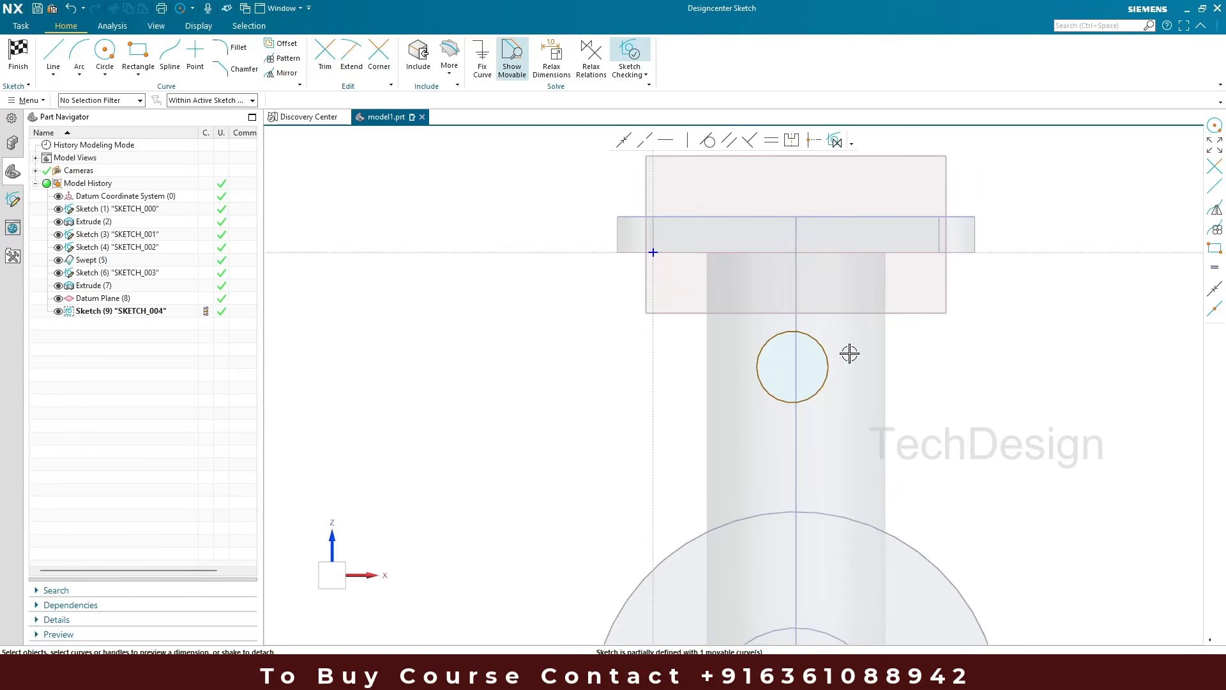
Set the circle's diameter to 20 mm and accept scaling the entire sketch
{"action": "left_click", "coordinate": [837, 345]}
{"action": "double_click", "coordinate": [844, 345]}
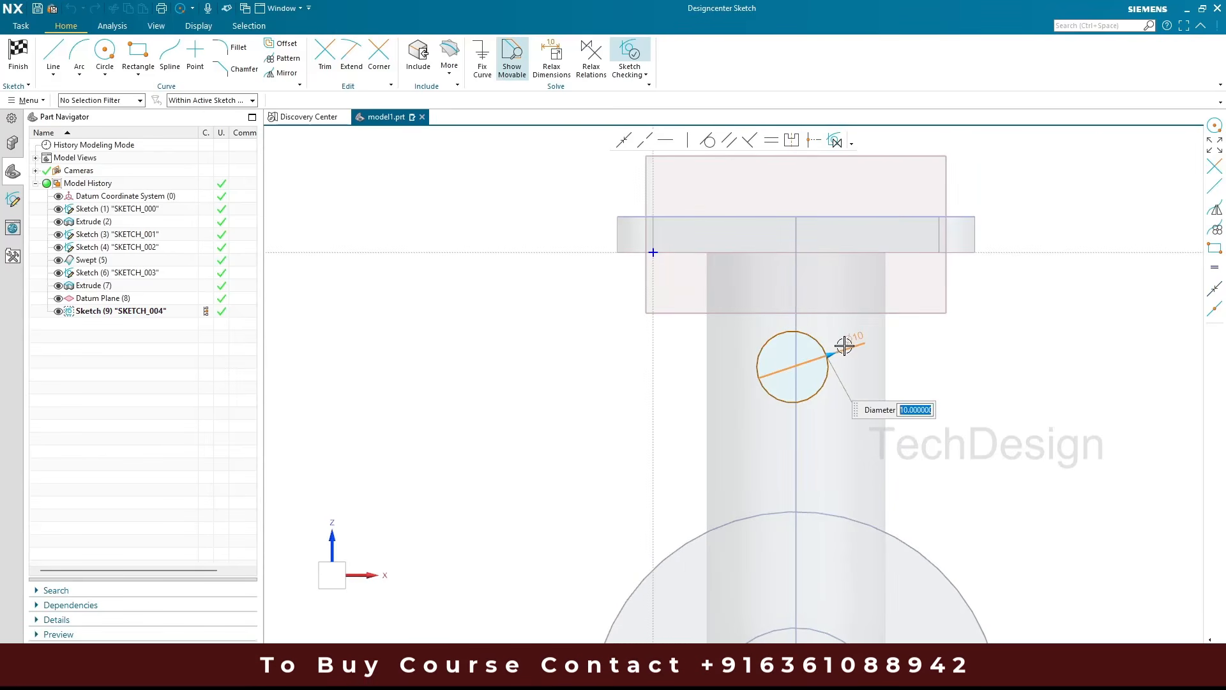
{"action": "type", "text": "20"}
{"action": "key", "text": "Return"}
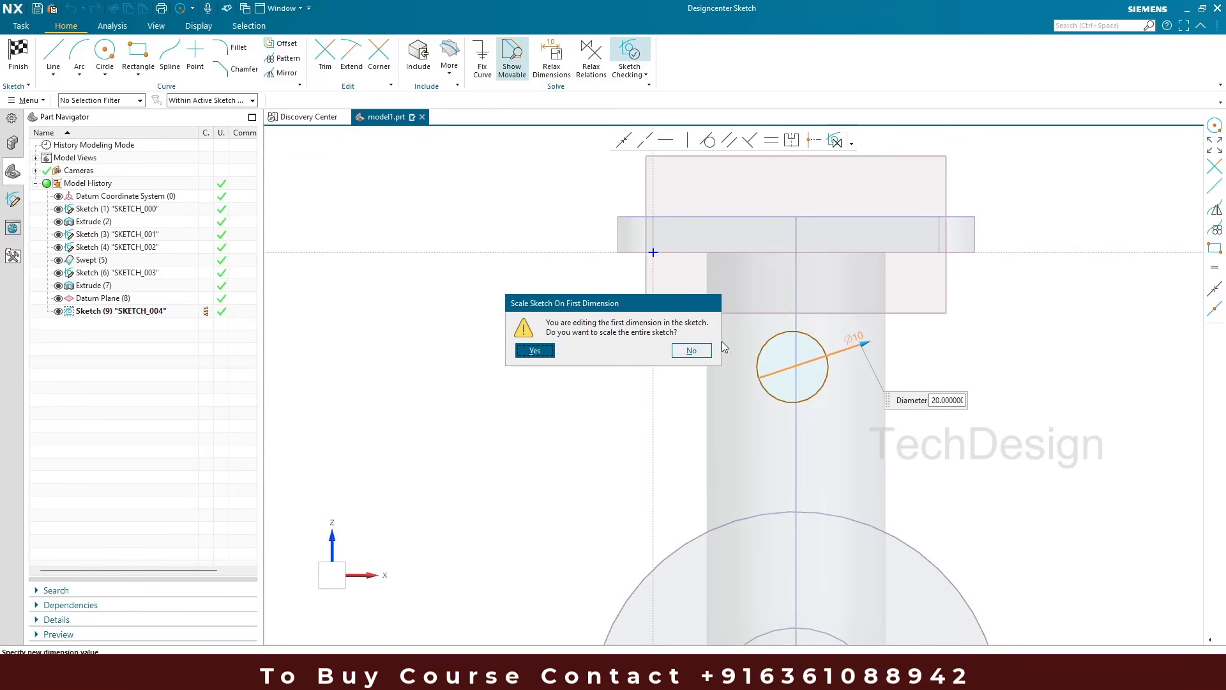
{"action": "left_click", "coordinate": [535, 350]}
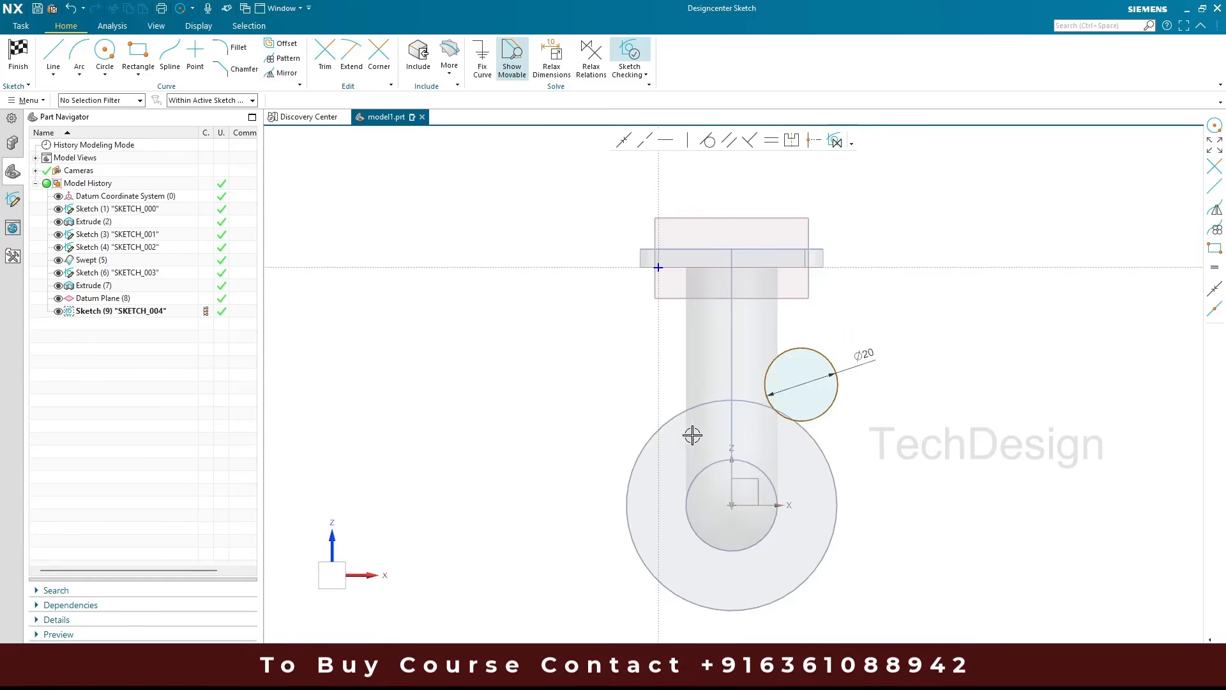
Constrain the circle's centre to lie on the vertical pipe's centreline with a coincident relation
{"action": "left_click", "coordinate": [829, 405]}
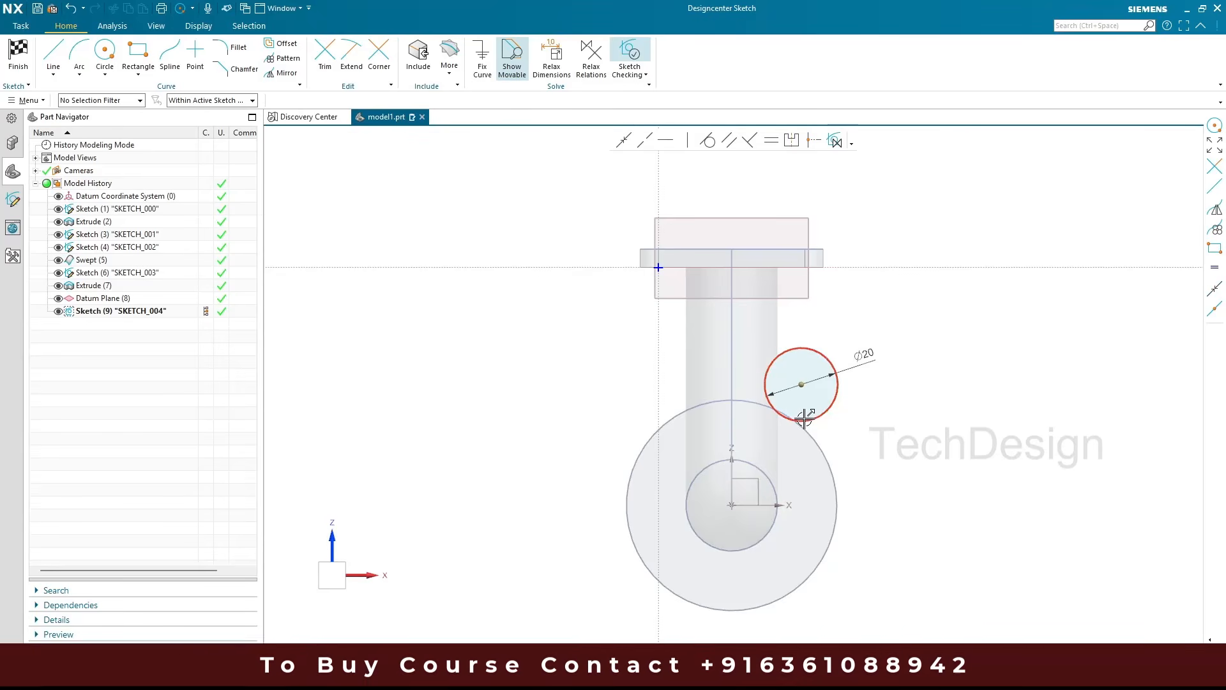
{"action": "left_click", "coordinate": [802, 384]}
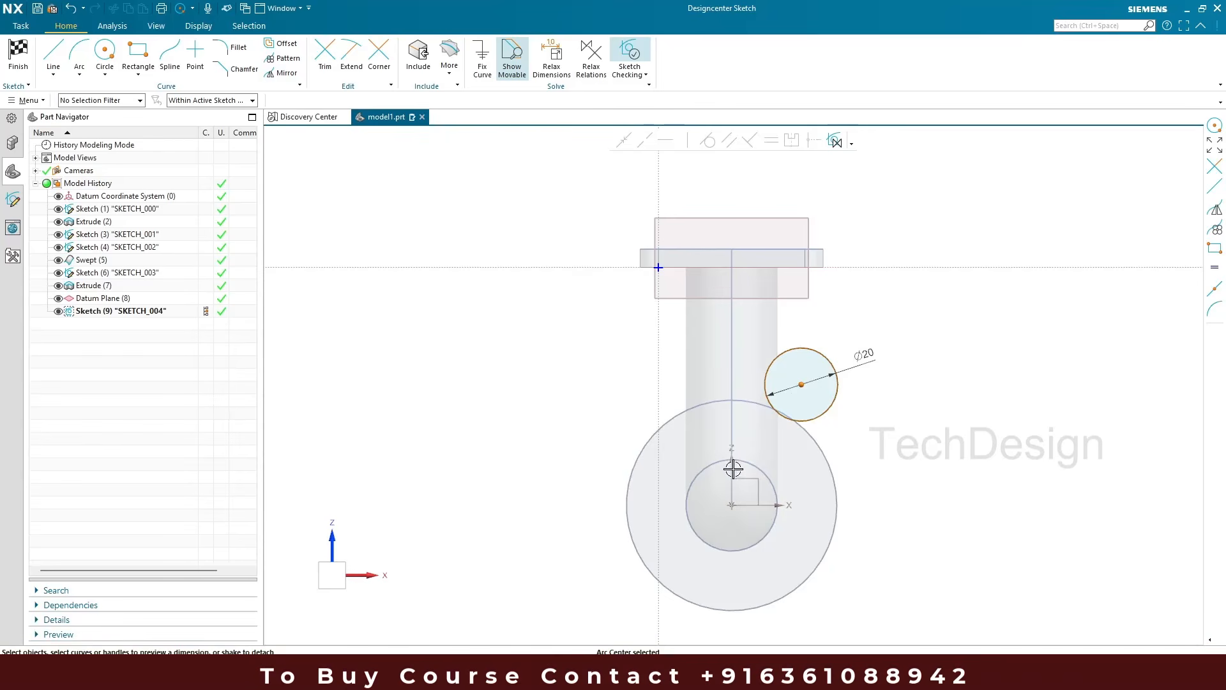
{"action": "left_click", "coordinate": [732, 393]}
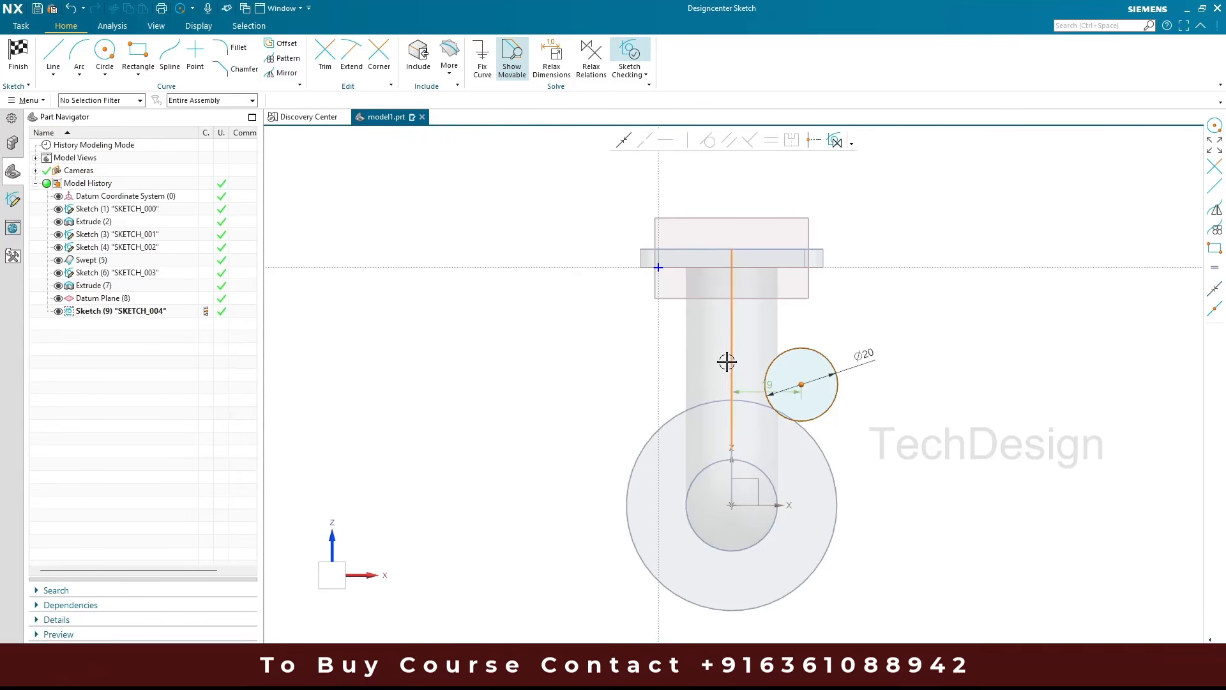
{"action": "left_click", "coordinate": [624, 141]}
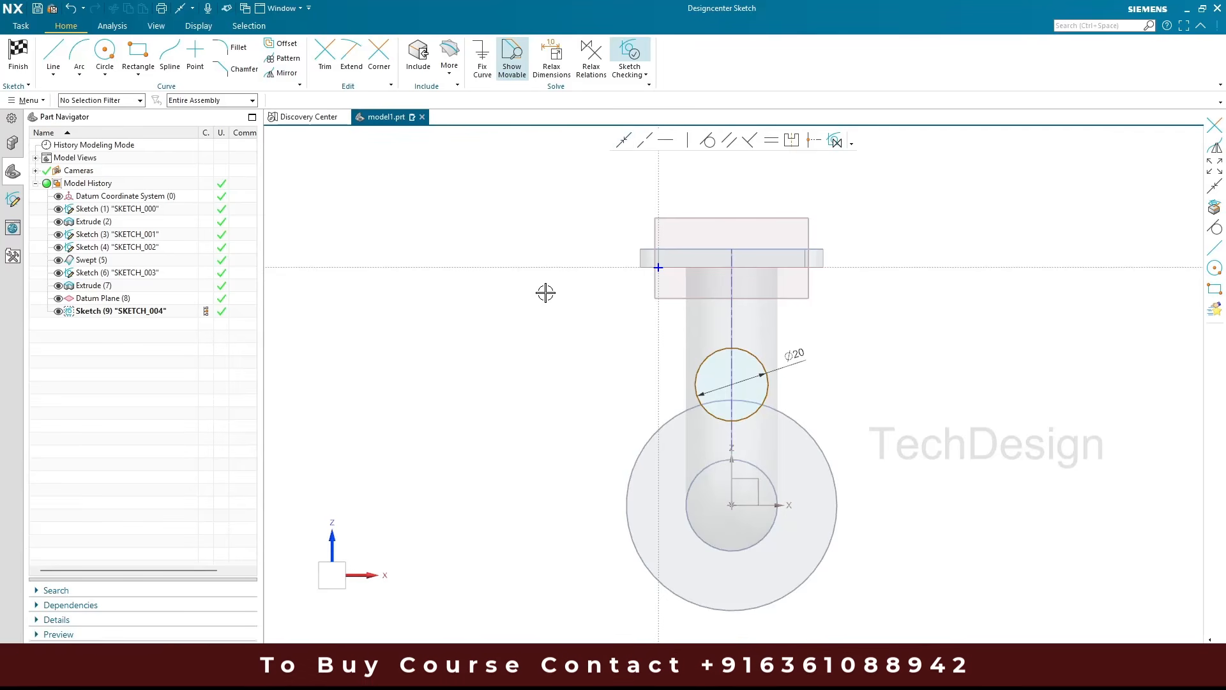
Dimension the circle's centre 46.25 mm above the X axis, place the dimension clear of the circle and finish the sketch
{"action": "left_click", "coordinate": [731, 384]}
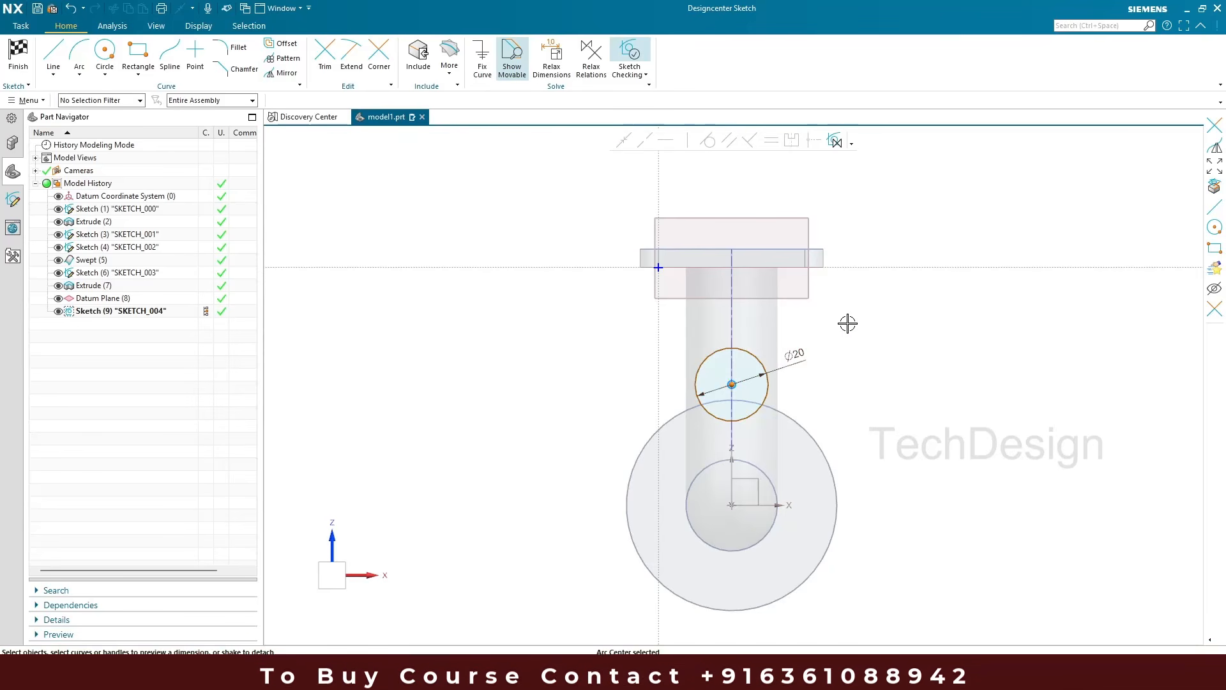
{"action": "left_click", "coordinate": [761, 504]}
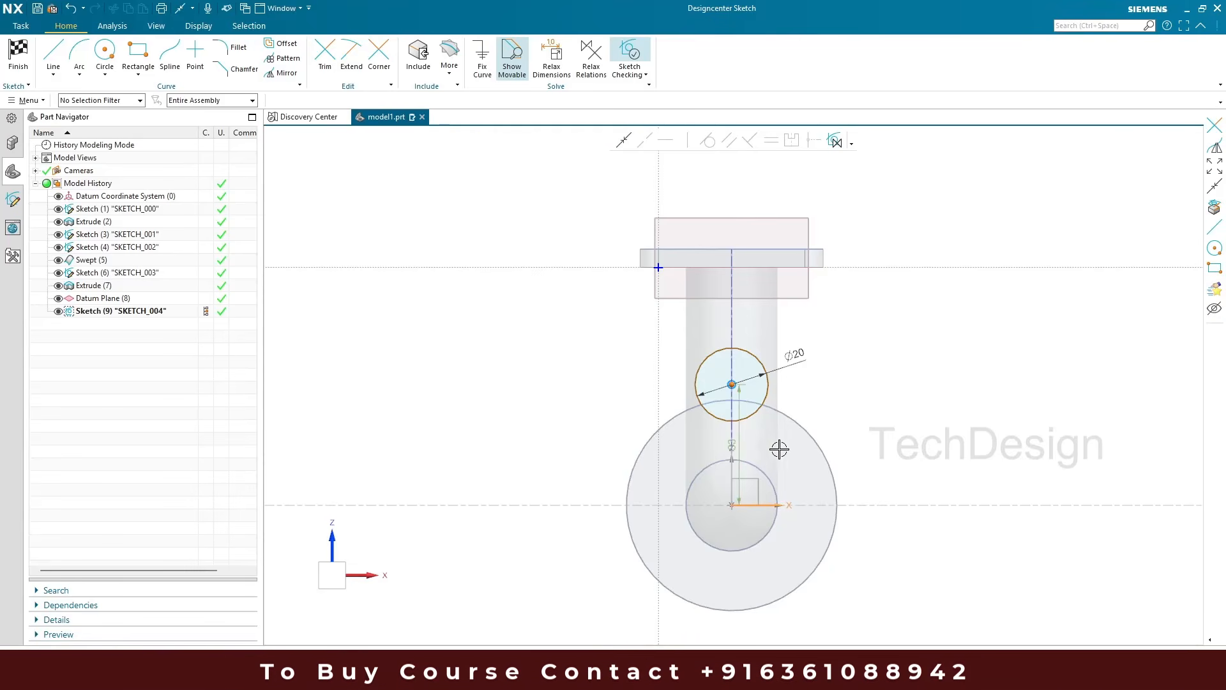
{"action": "left_click", "coordinate": [740, 446]}
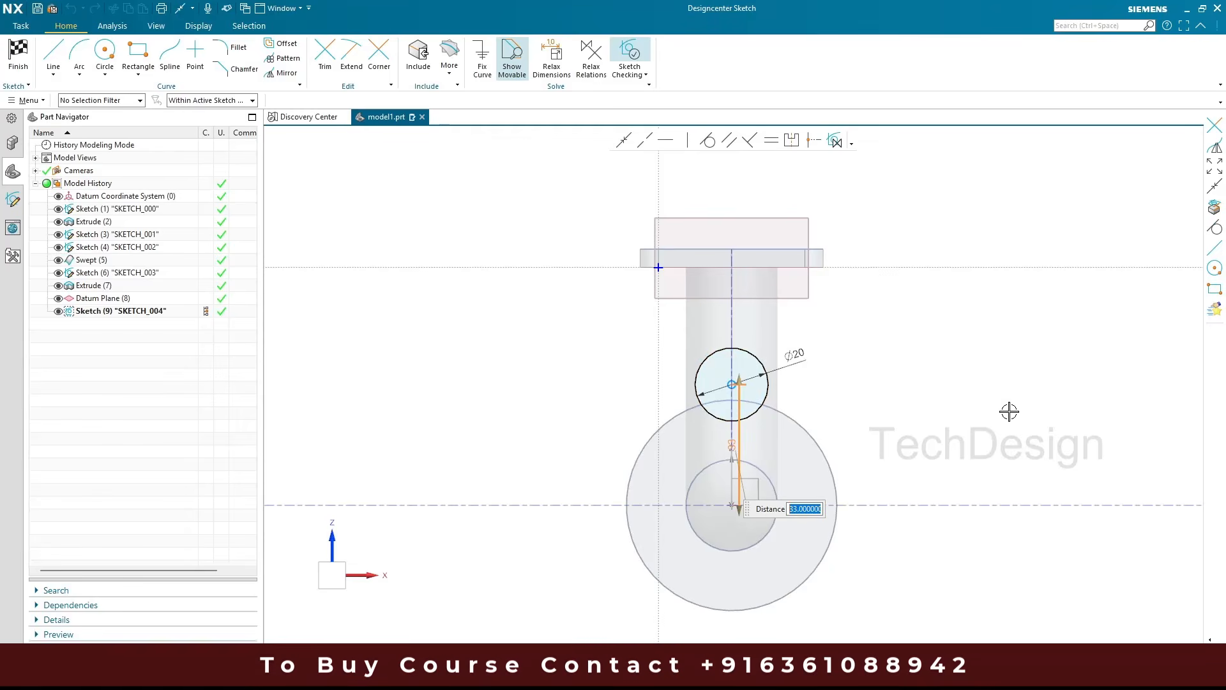
{"action": "type", "text": "46."}
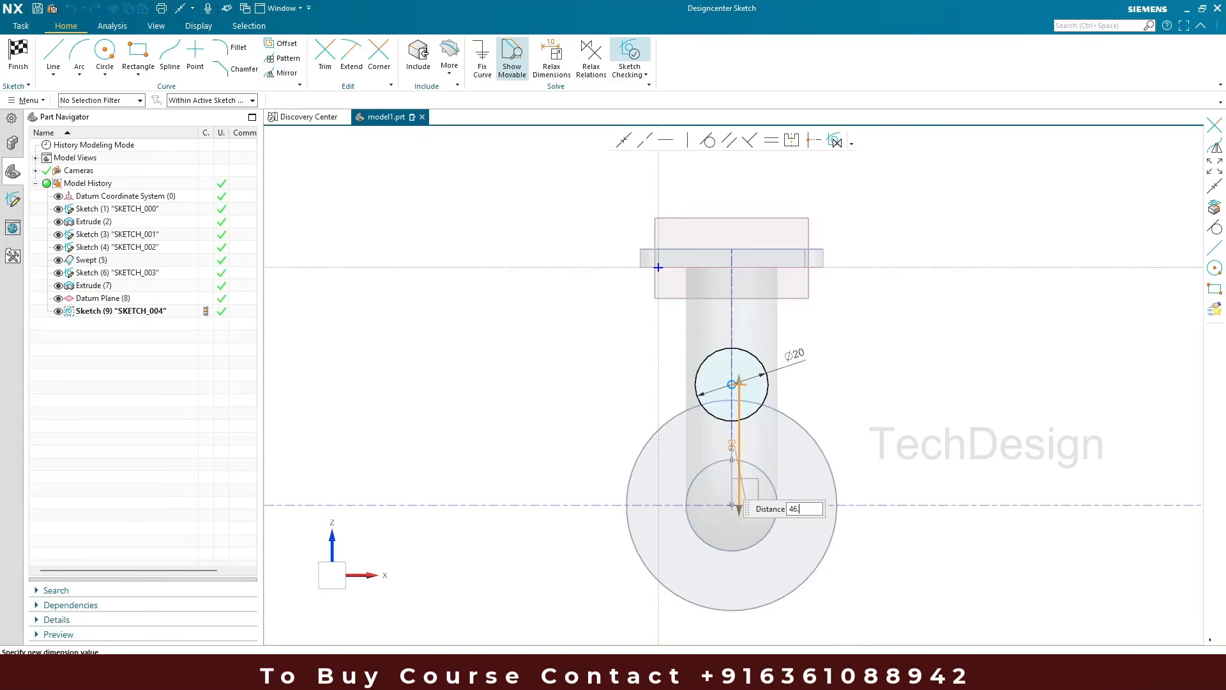
{"action": "type", "text": "25"}
{"action": "key", "text": "Return"}
{"action": "key", "text": "Escape"}
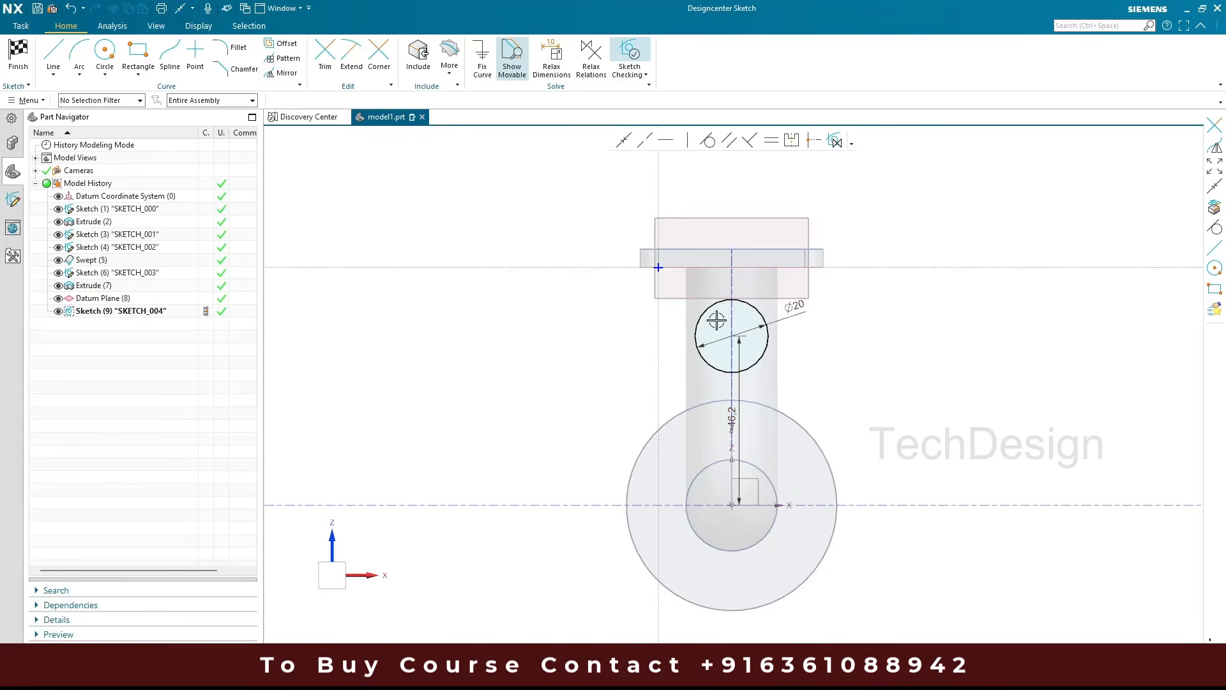
{"action": "left_click_drag", "start_coordinate": [740, 406], "coordinate": [819, 412]}
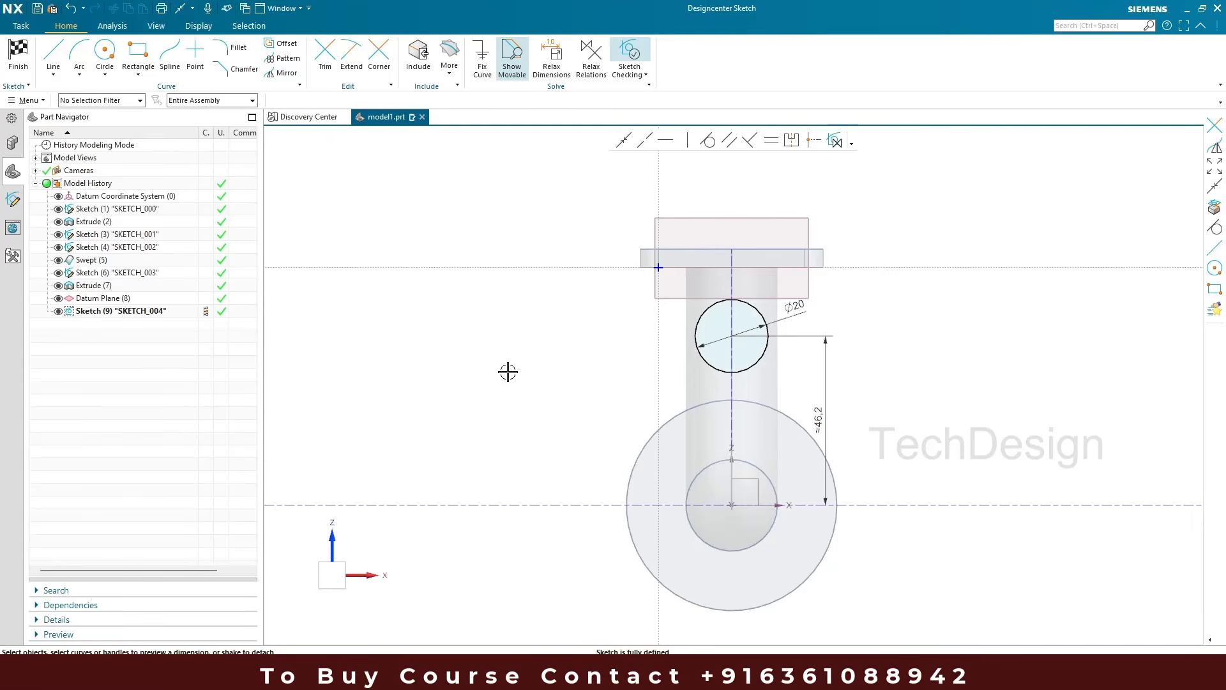
{"action": "left_click", "coordinate": [18, 56]}
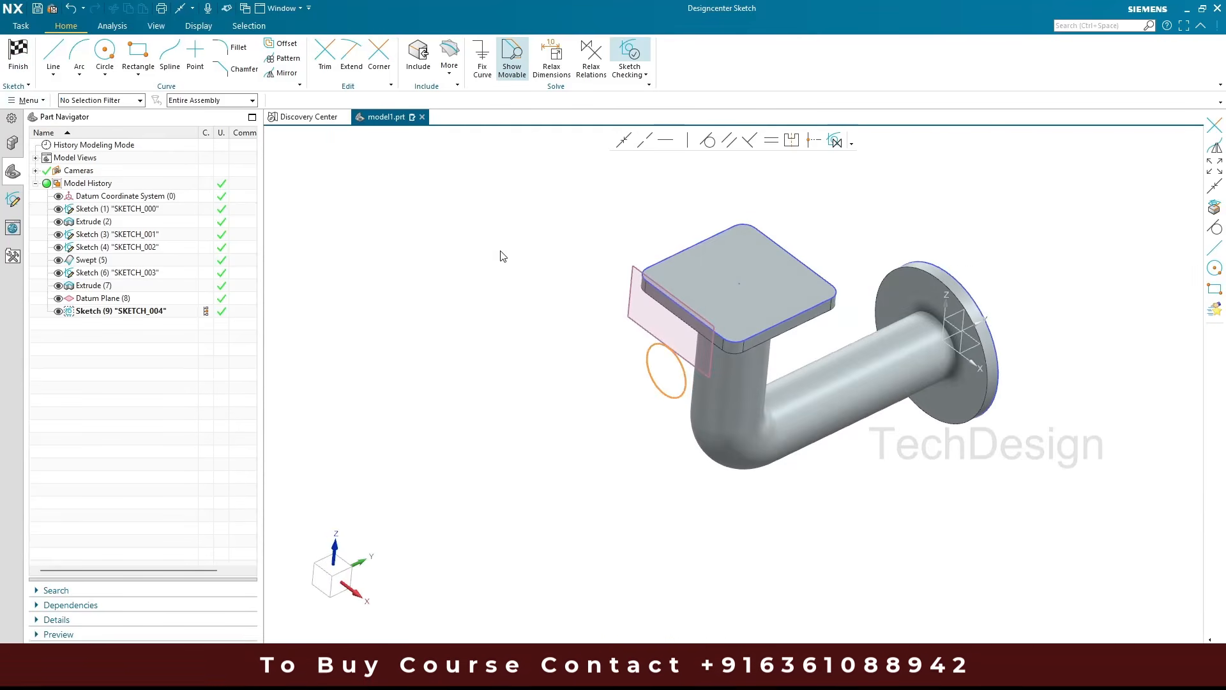
Extrude the 20 mm circle in the reversed direction until the next face and unite it with the pipe body
{"action": "mouse_move", "coordinate": [492, 197]}
{"action": "middle_mouse_down"}
{"action": "mouse_move", "coordinate": [465, 189]}
{"action": "mouse_move", "coordinate": [542, 262]}
{"action": "middle_mouse_up"}
{"action": "scroll", "coordinate": [705, 299], "scroll_direction": "up", "scroll_amount": 4}
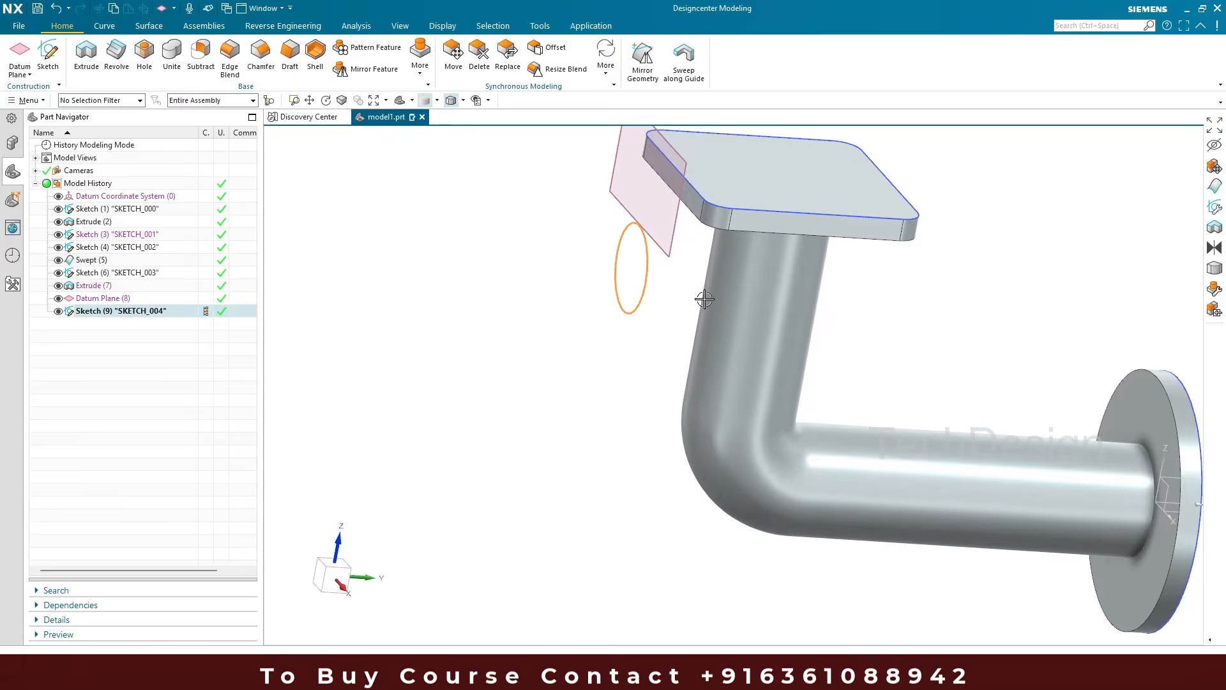
{"action": "scroll", "coordinate": [440, 237], "scroll_direction": "down", "scroll_amount": 2}
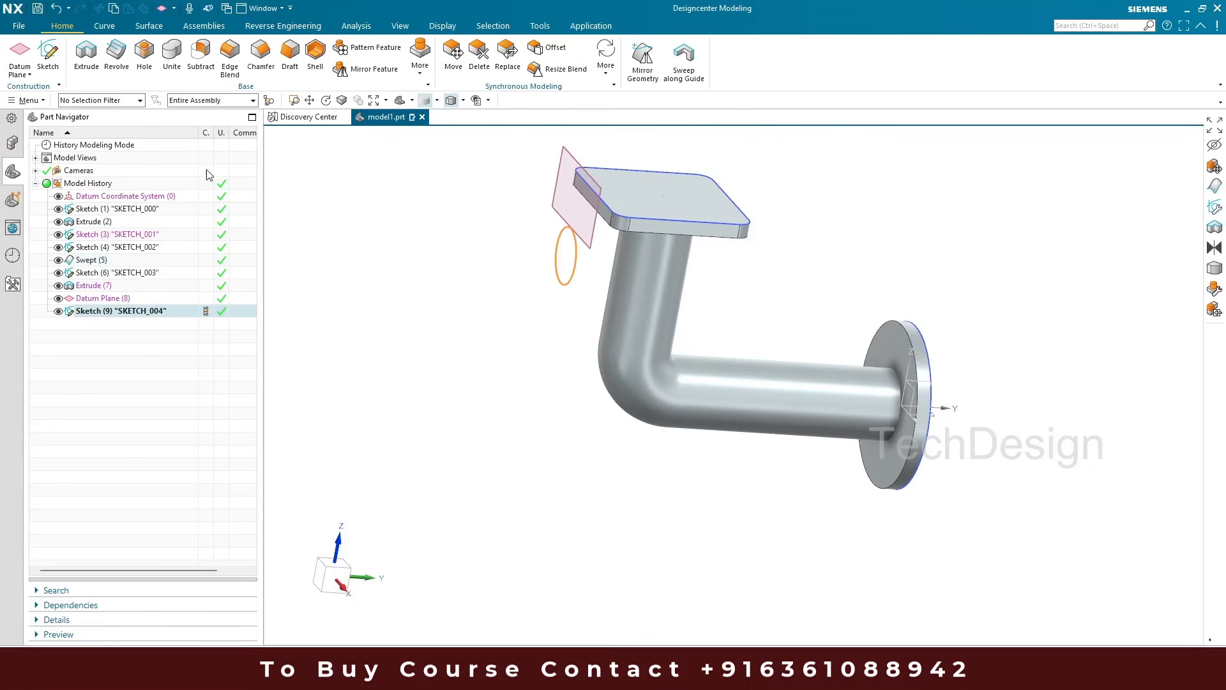
{"action": "left_click", "coordinate": [88, 64]}
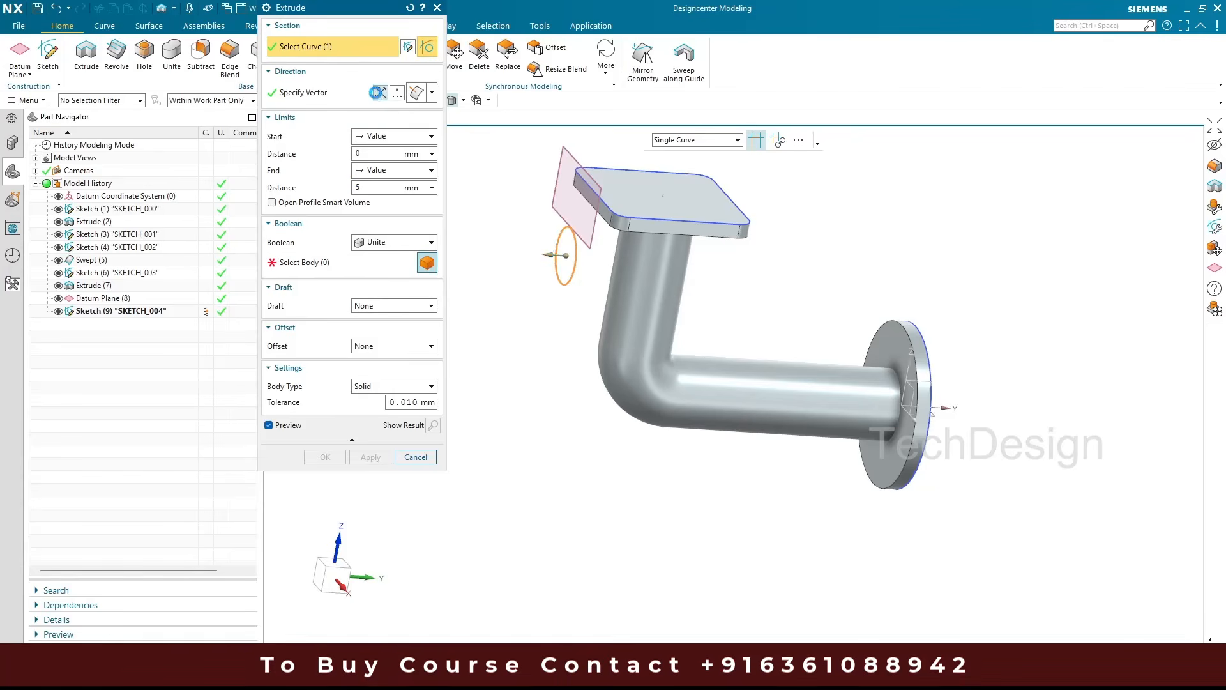
{"action": "left_click", "coordinate": [378, 92]}
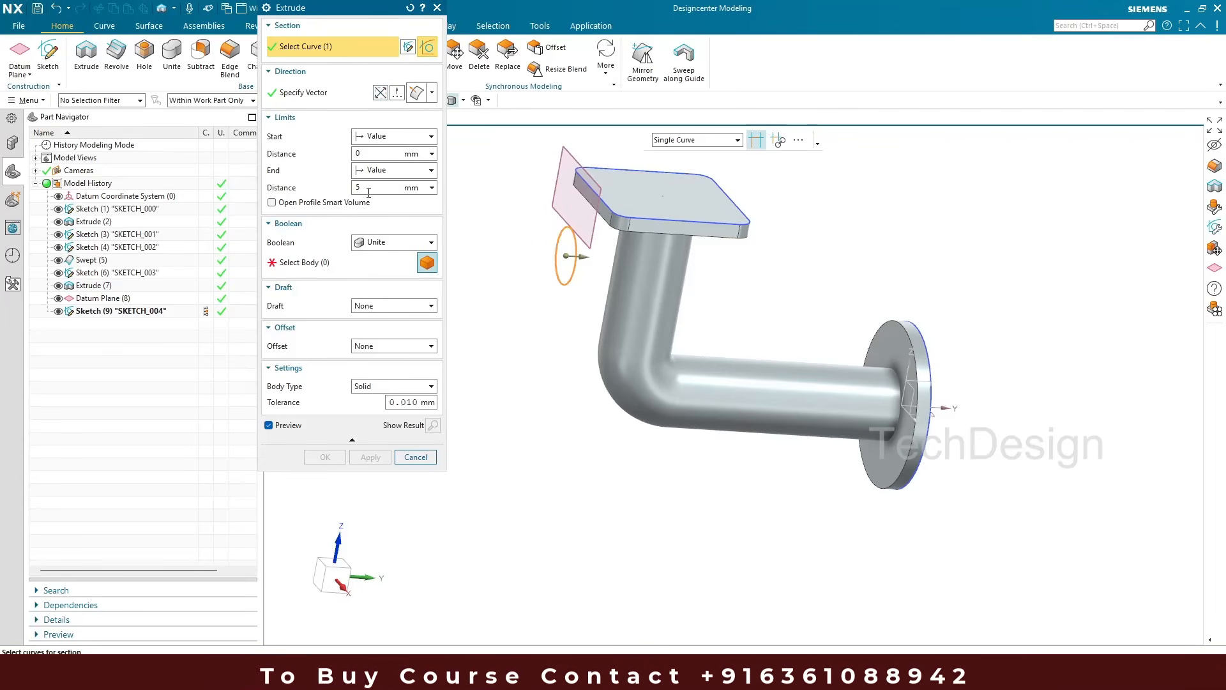
{"action": "left_click", "coordinate": [394, 170]}
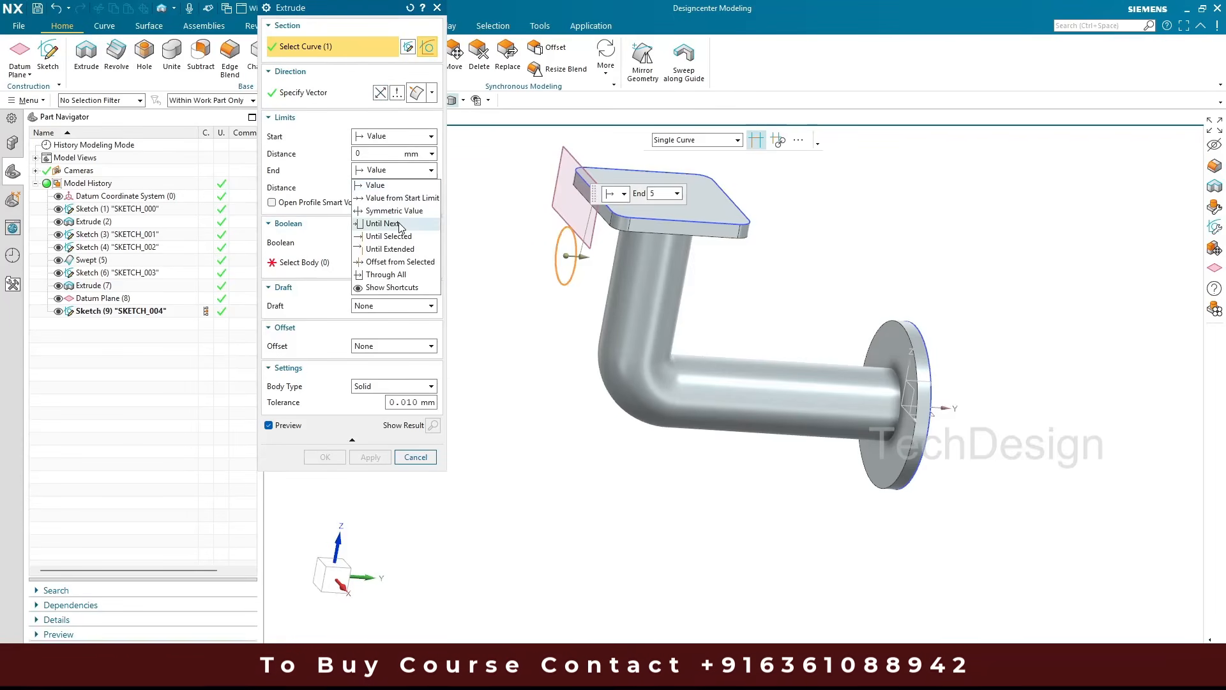
{"action": "left_click", "coordinate": [398, 180]}
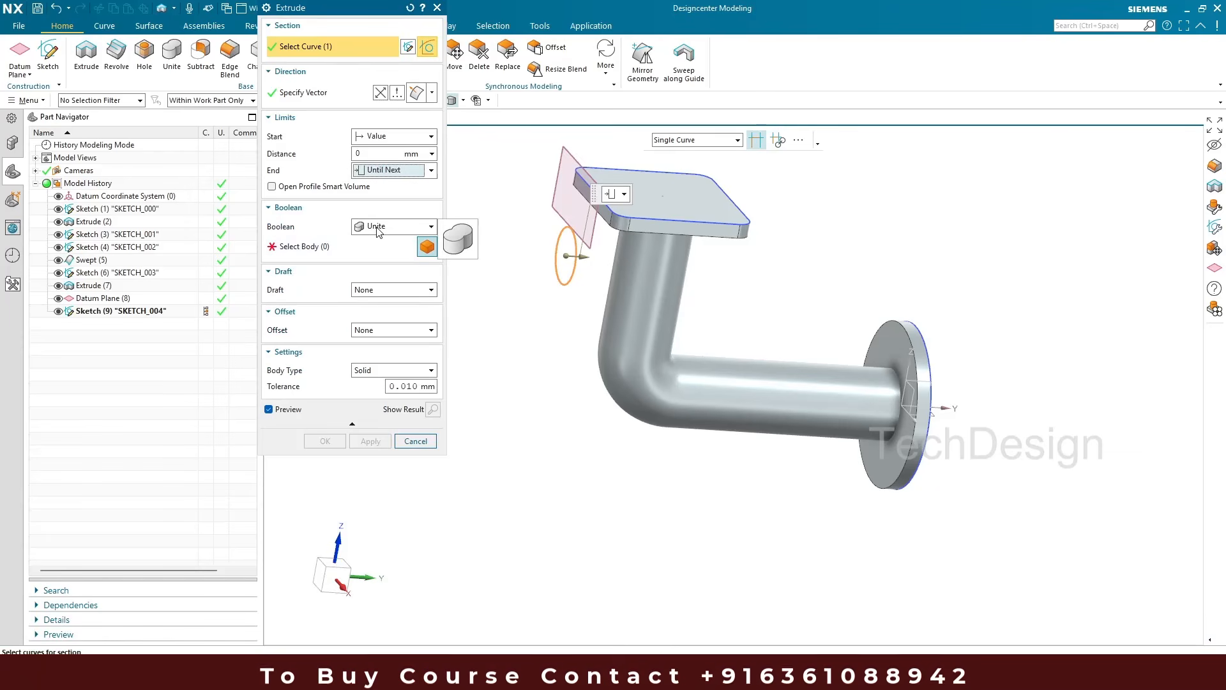
{"action": "left_click", "coordinate": [378, 228]}
{"action": "left_click", "coordinate": [378, 229]}
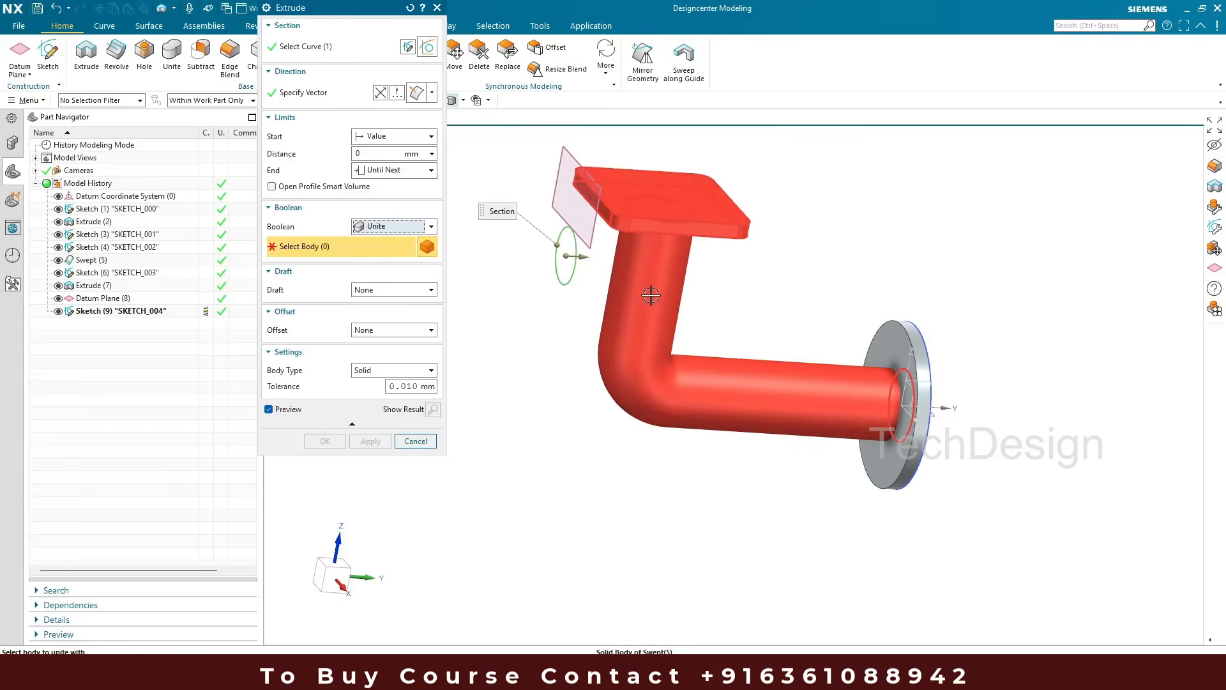
{"action": "left_click", "coordinate": [652, 292]}
{"action": "scroll", "coordinate": [662, 296], "scroll_direction": "up", "scroll_amount": 5}
{"action": "mouse_move", "coordinate": [662, 295]}
{"action": "middle_mouse_down"}
{"action": "mouse_move", "coordinate": [710, 253]}
{"action": "mouse_move", "coordinate": [668, 293]}
{"action": "middle_mouse_up"}
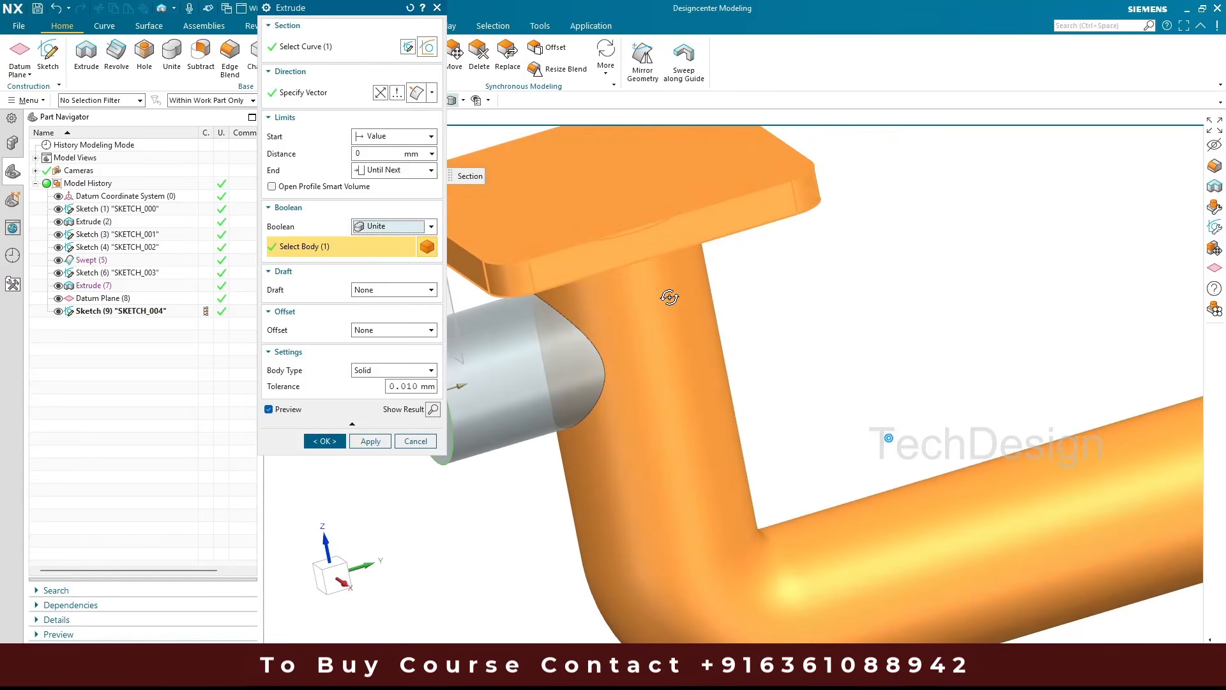
{"action": "left_click", "coordinate": [324, 441]}
{"action": "scroll", "coordinate": [456, 206], "scroll_direction": "down", "scroll_amount": 5}
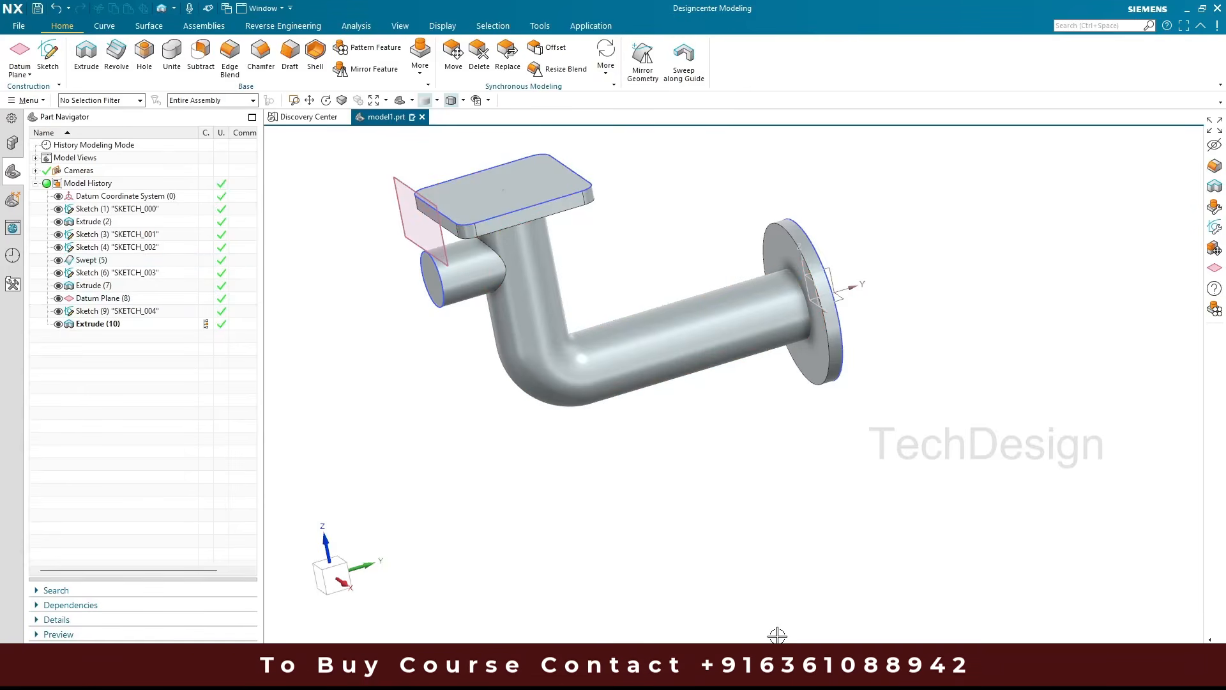
Create a datum plane 22.75 mm above the XY plane, referring to drawing 38.png, and enlarge it over the horizontal pipe
{"action": "left_click", "coordinate": [703, 581]}
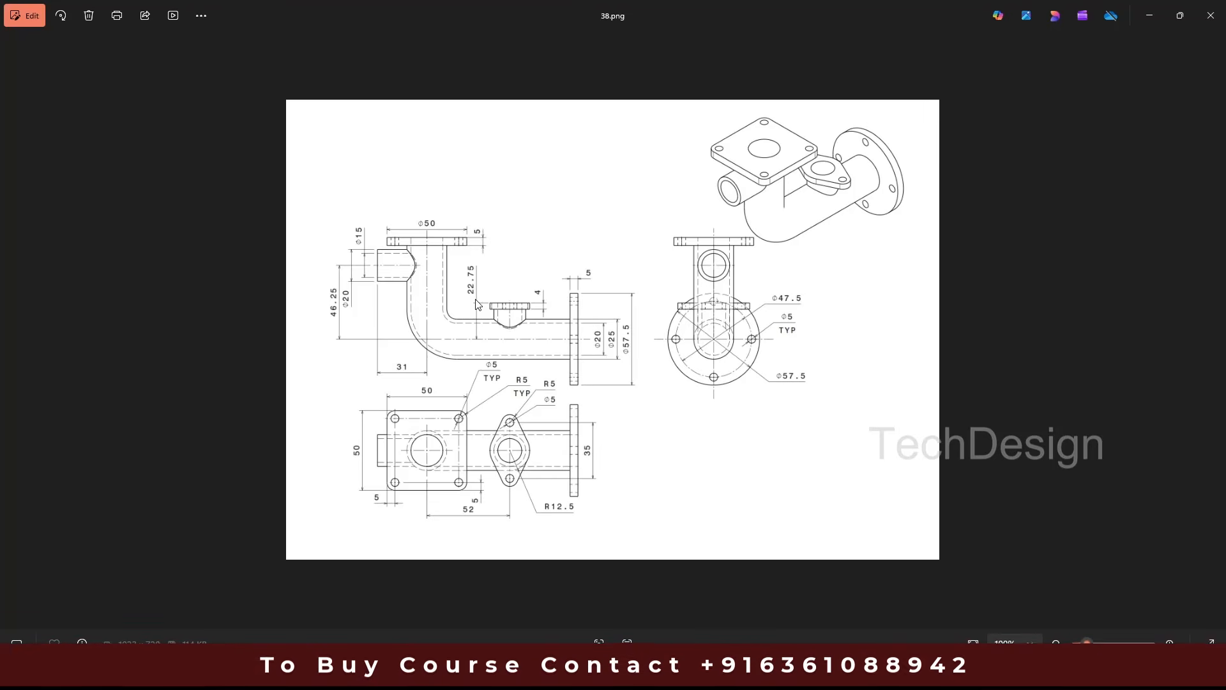
{"action": "left_click", "coordinate": [1148, 15]}
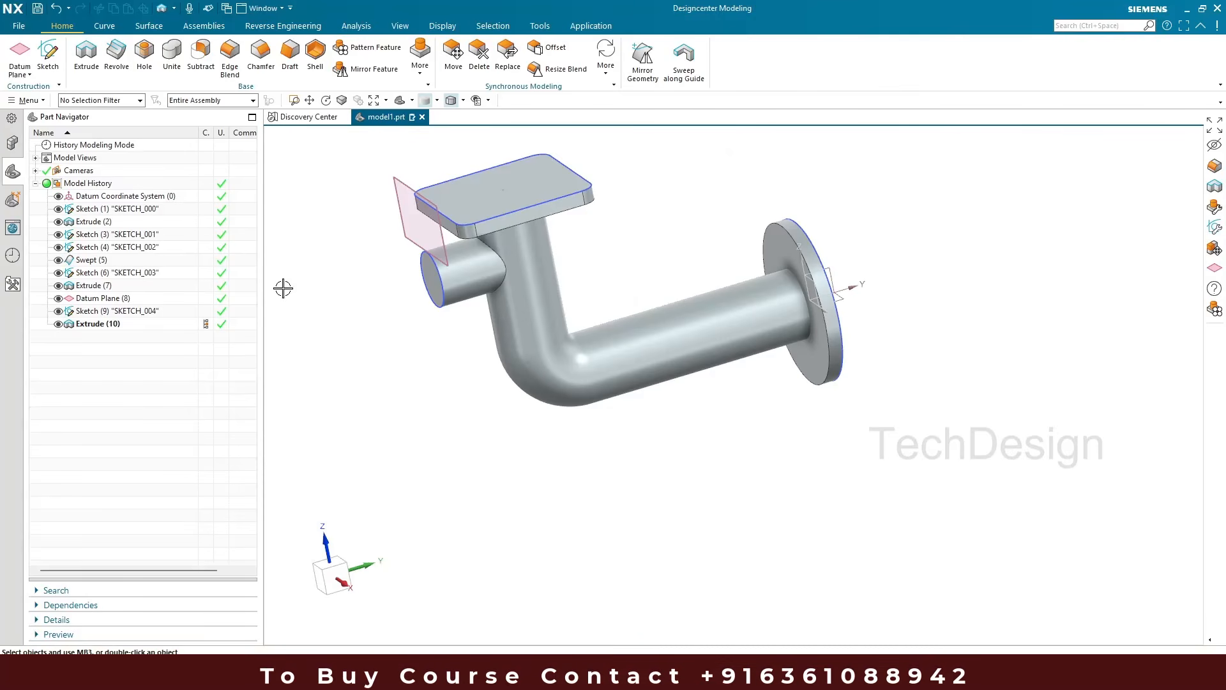
{"action": "left_click", "coordinate": [28, 56]}
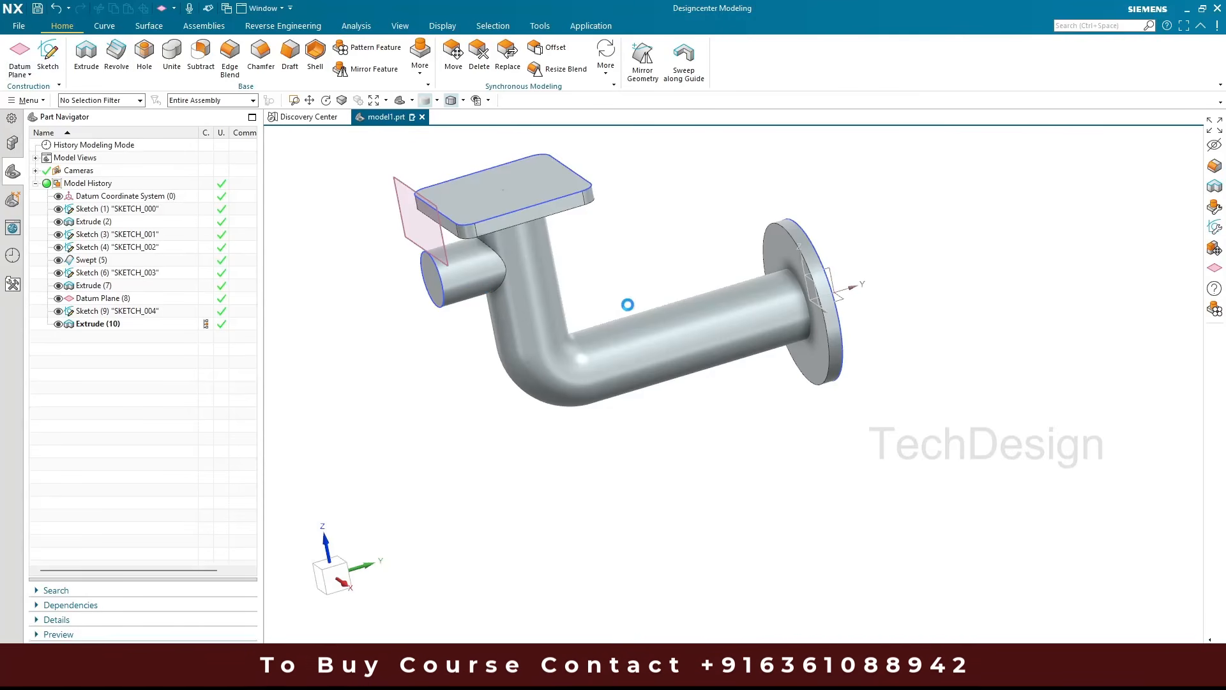
{"action": "scroll", "coordinate": [645, 292], "scroll_direction": "up", "scroll_amount": 1}
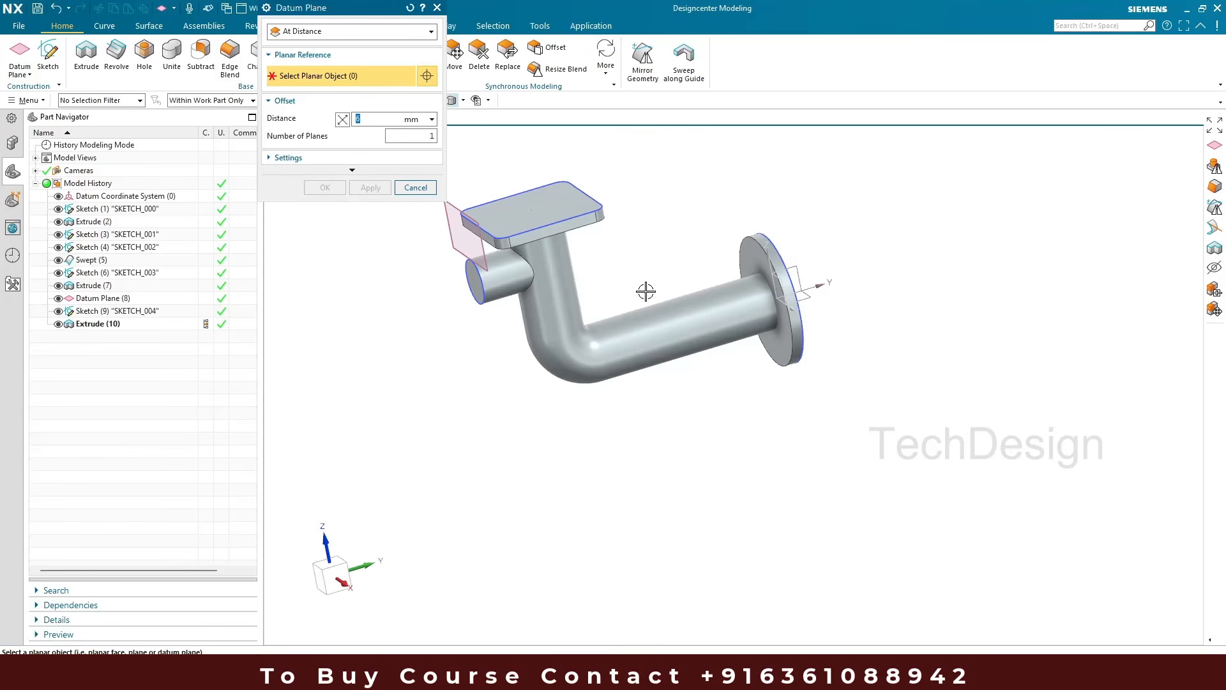
{"action": "scroll", "coordinate": [811, 281], "scroll_direction": "down", "scroll_amount": 2}
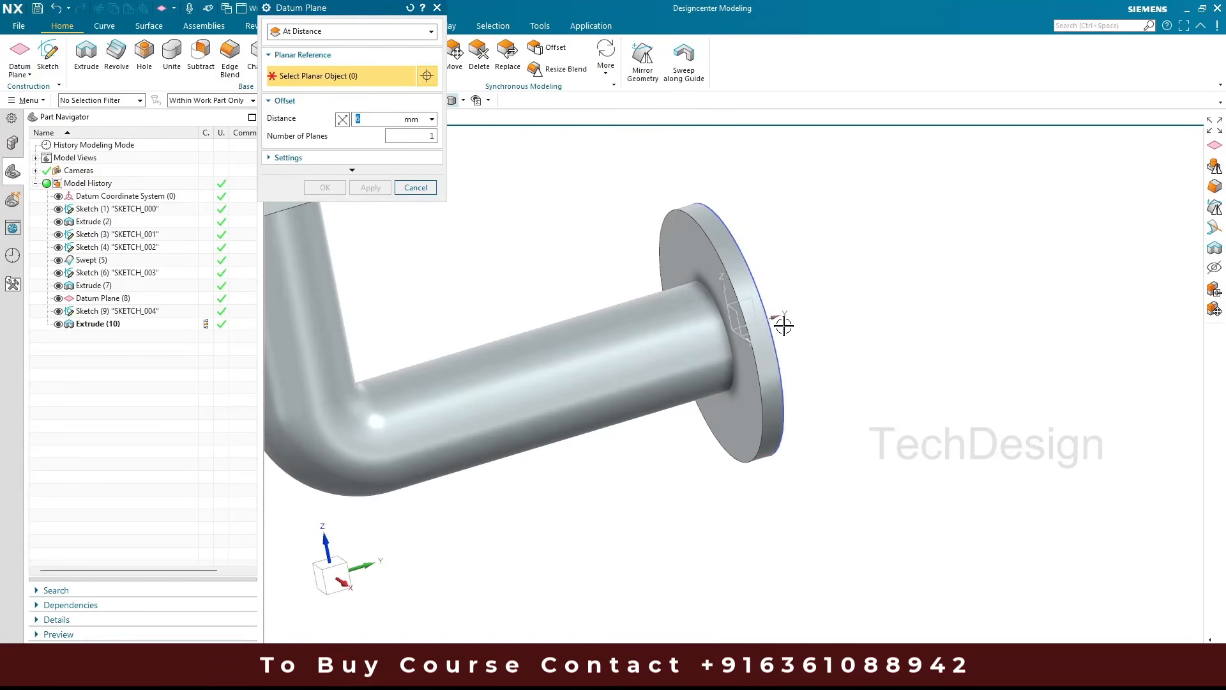
{"action": "left_click", "coordinate": [747, 327]}
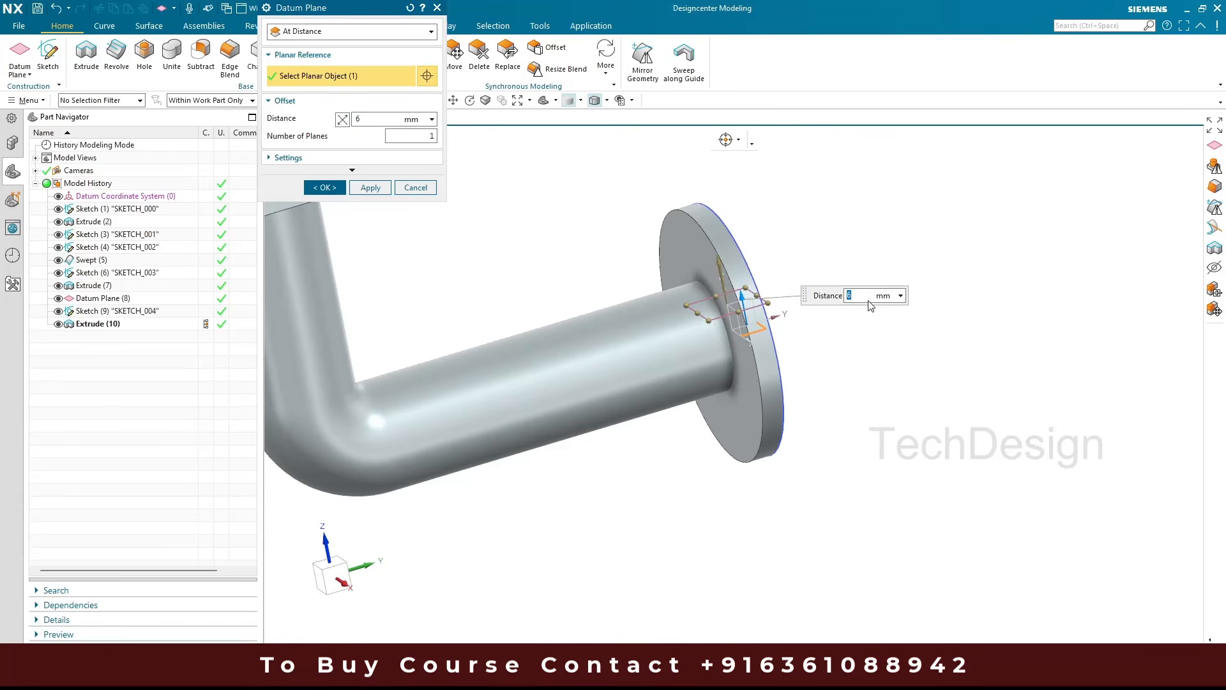
{"action": "type", "text": "22.75"}
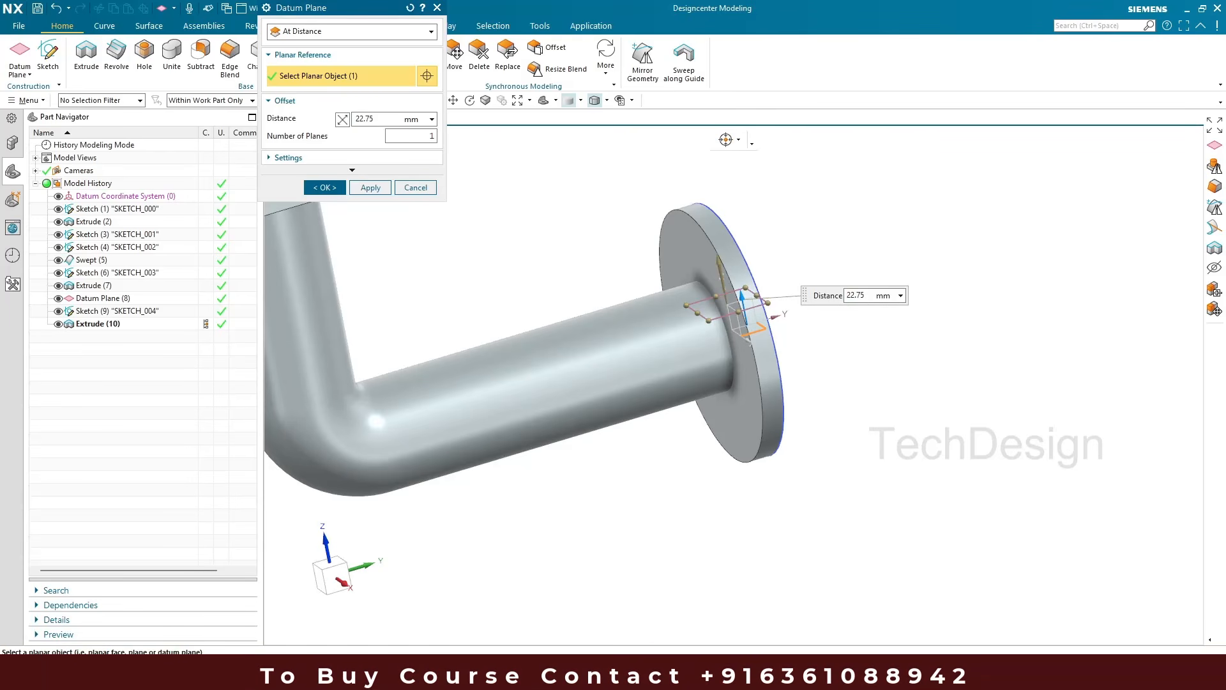
{"action": "key", "text": "Return"}
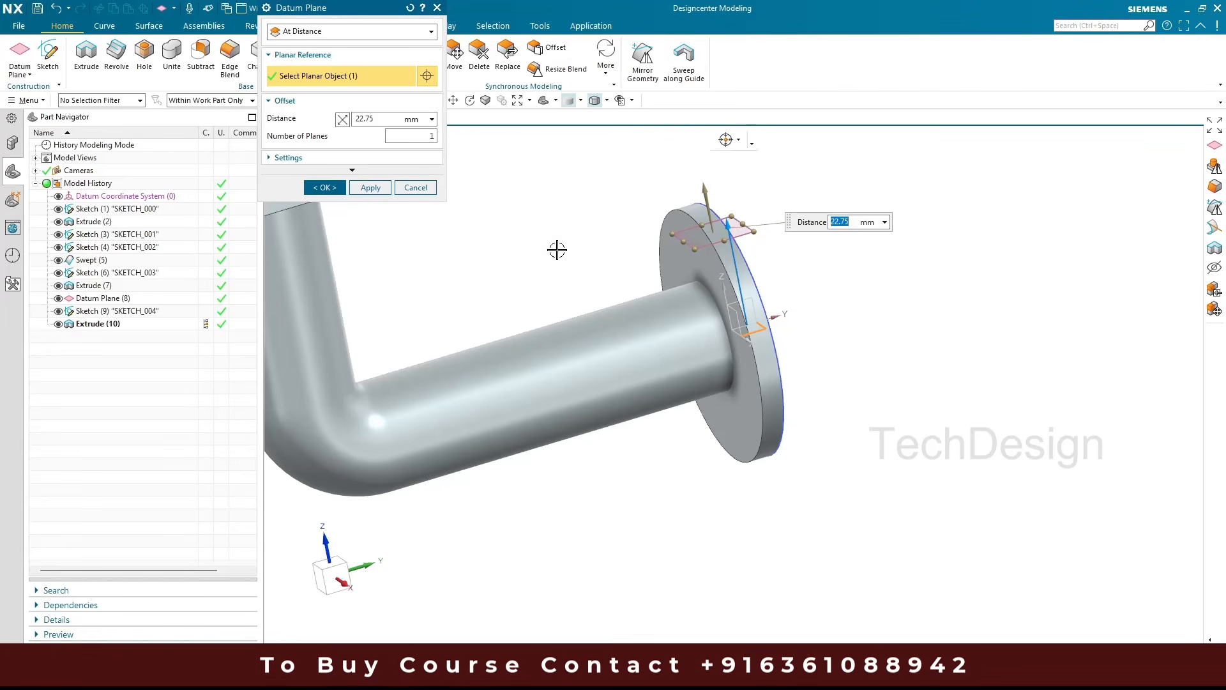
{"action": "left_click_drag", "start_coordinate": [671, 234], "coordinate": [406, 245]}
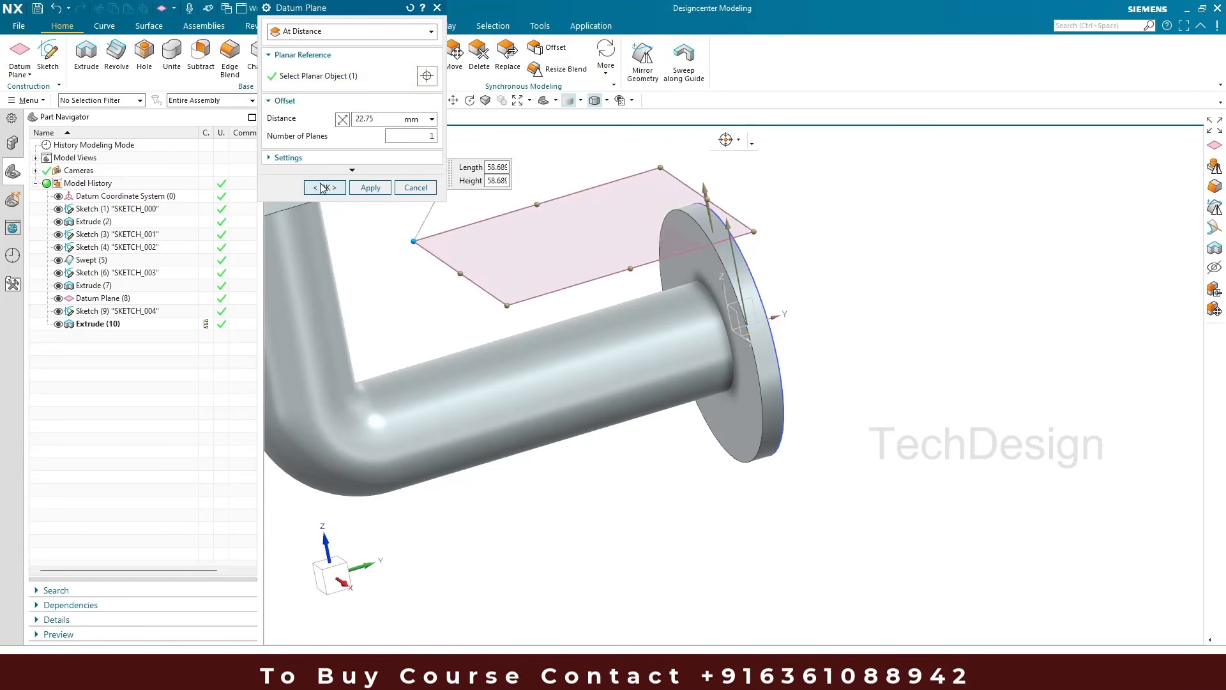
{"action": "left_click", "coordinate": [323, 187]}
Start a sketch on the new datum plane above the horizontal pipe
{"action": "scroll", "coordinate": [604, 254], "scroll_direction": "down", "scroll_amount": 3}
{"action": "mouse_move", "coordinate": [604, 254]}
{"action": "middle_mouse_down"}
{"action": "mouse_move", "coordinate": [575, 274]}
{"action": "mouse_move", "coordinate": [592, 261]}
{"action": "middle_mouse_up"}
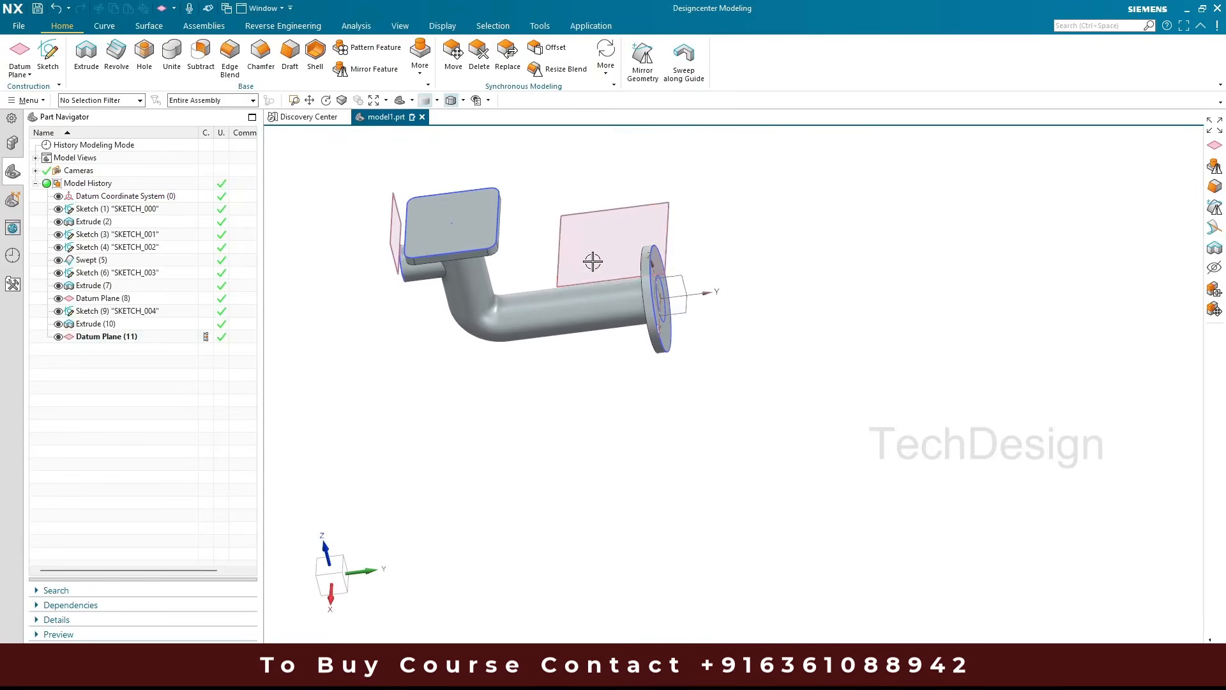
{"action": "left_click", "coordinate": [50, 59]}
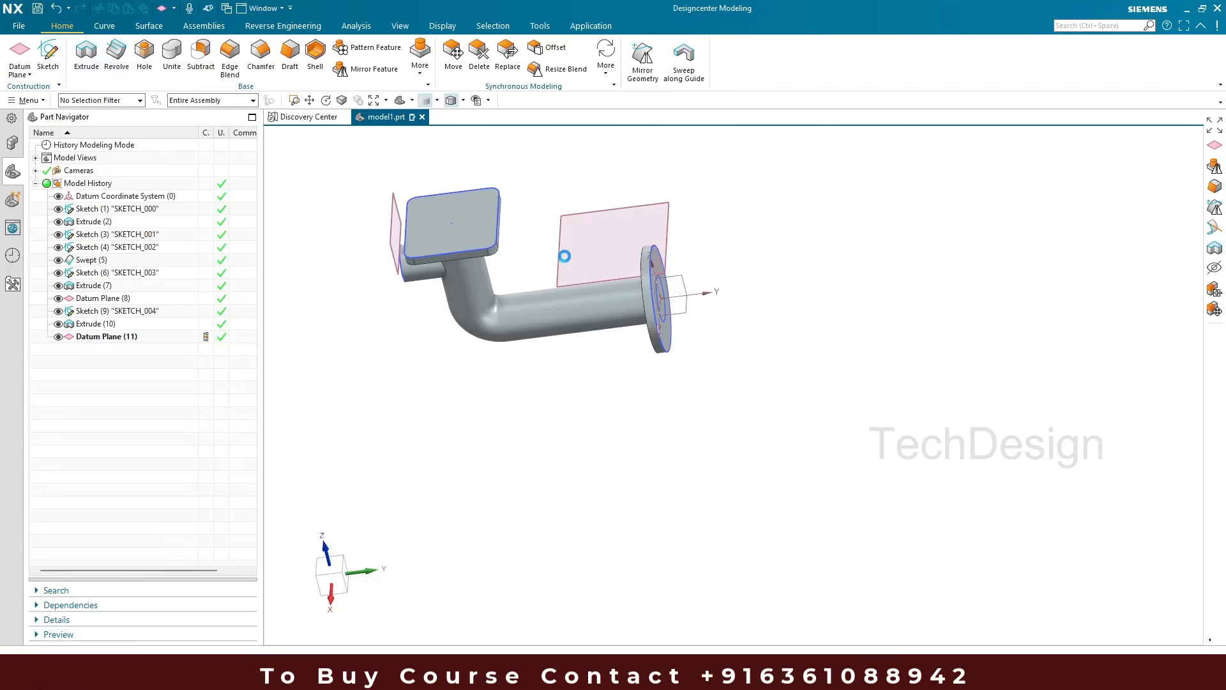
{"action": "left_click", "coordinate": [561, 281]}
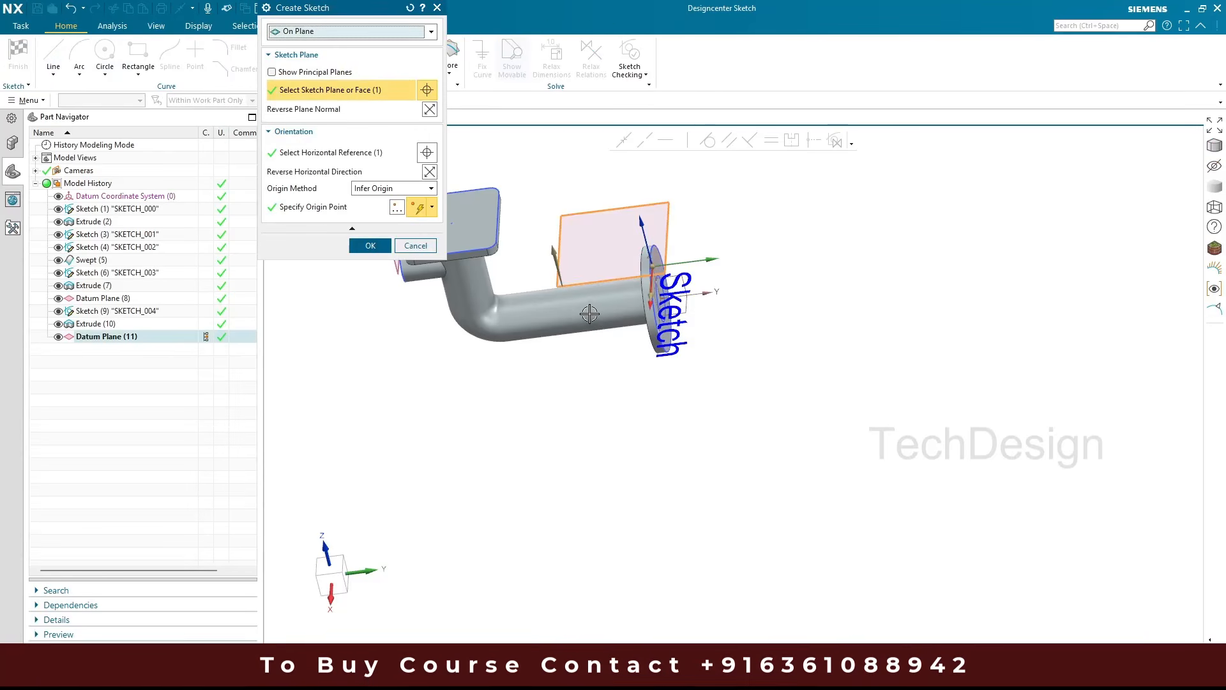
{"action": "scroll", "coordinate": [682, 342], "scroll_direction": "down", "scroll_amount": 1}
{"action": "scroll", "coordinate": [702, 434], "scroll_direction": "up", "scroll_amount": 5}
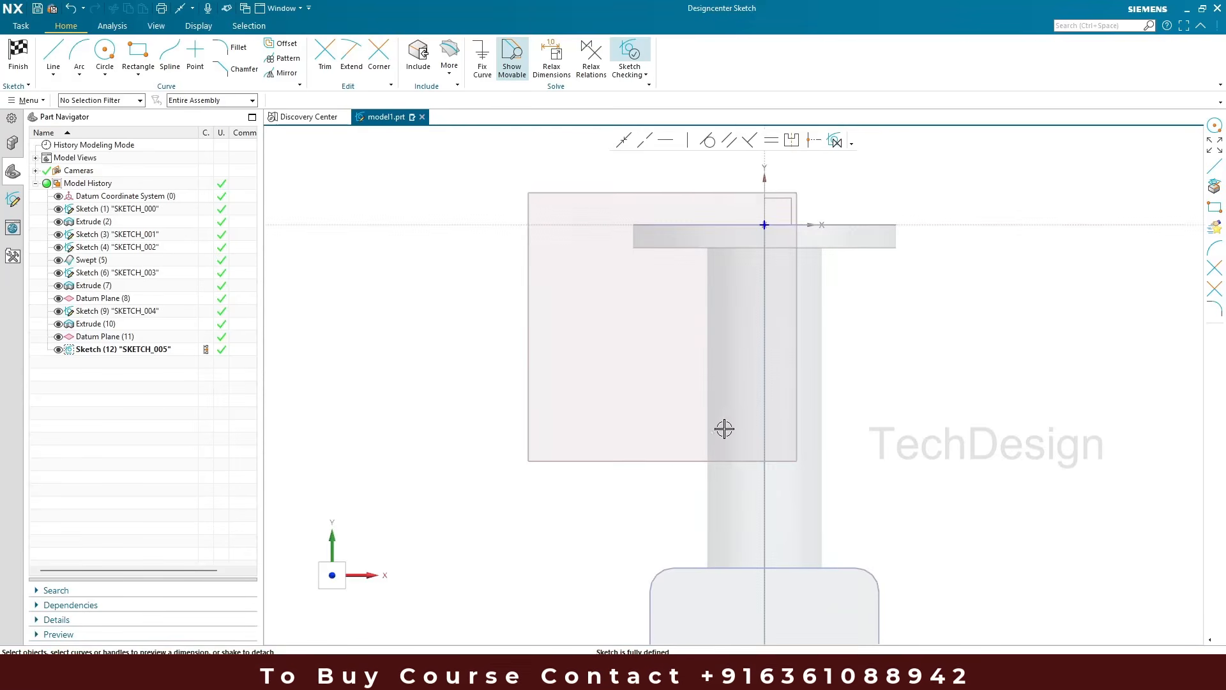
Sketch two circles about 10 mm and 13 mm in diameter on opposite sides of the horizontal pipe
{"action": "scroll", "coordinate": [687, 361], "scroll_direction": "down", "scroll_amount": 4}
{"action": "scroll", "coordinate": [754, 397], "scroll_direction": "up", "scroll_amount": 3}
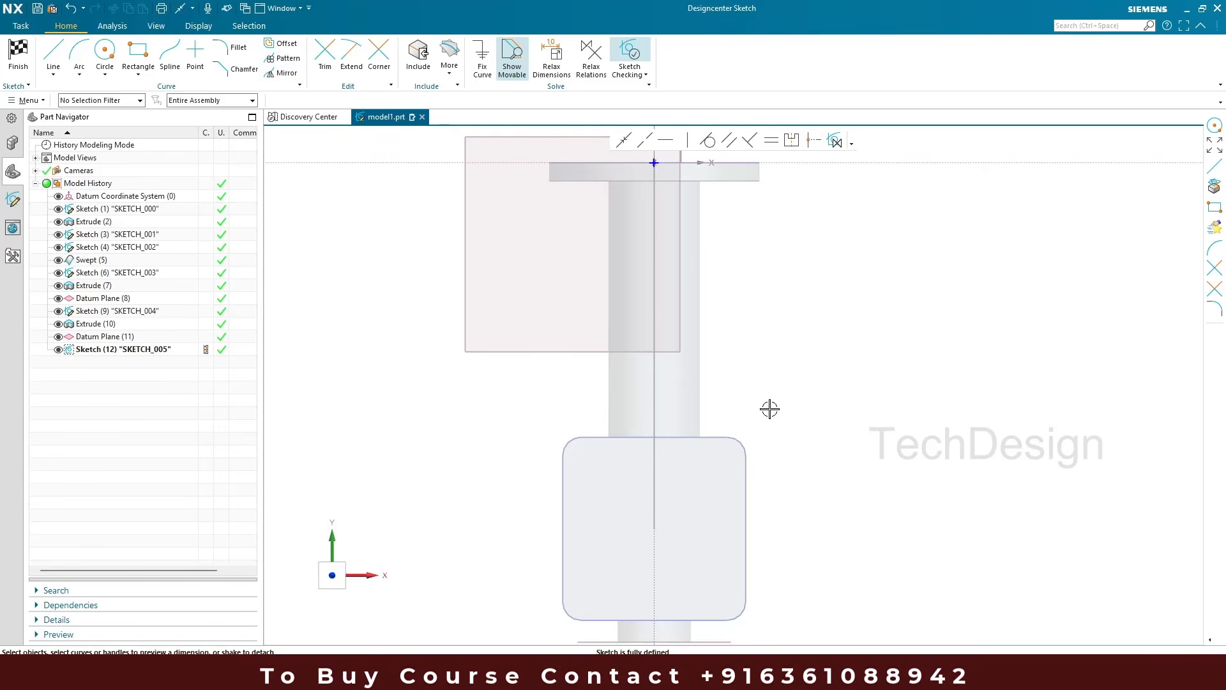
{"action": "scroll", "coordinate": [766, 411], "scroll_direction": "down", "scroll_amount": 2}
{"action": "scroll", "coordinate": [767, 410], "scroll_direction": "up", "scroll_amount": 2}
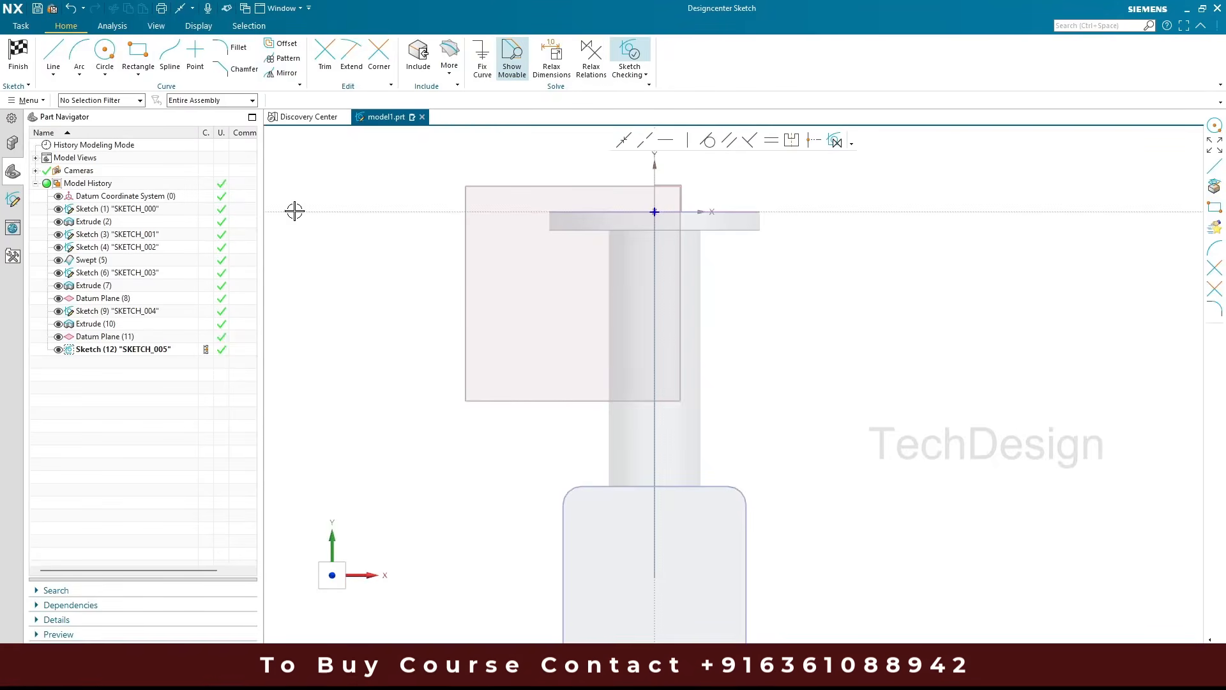
{"action": "left_click", "coordinate": [106, 54]}
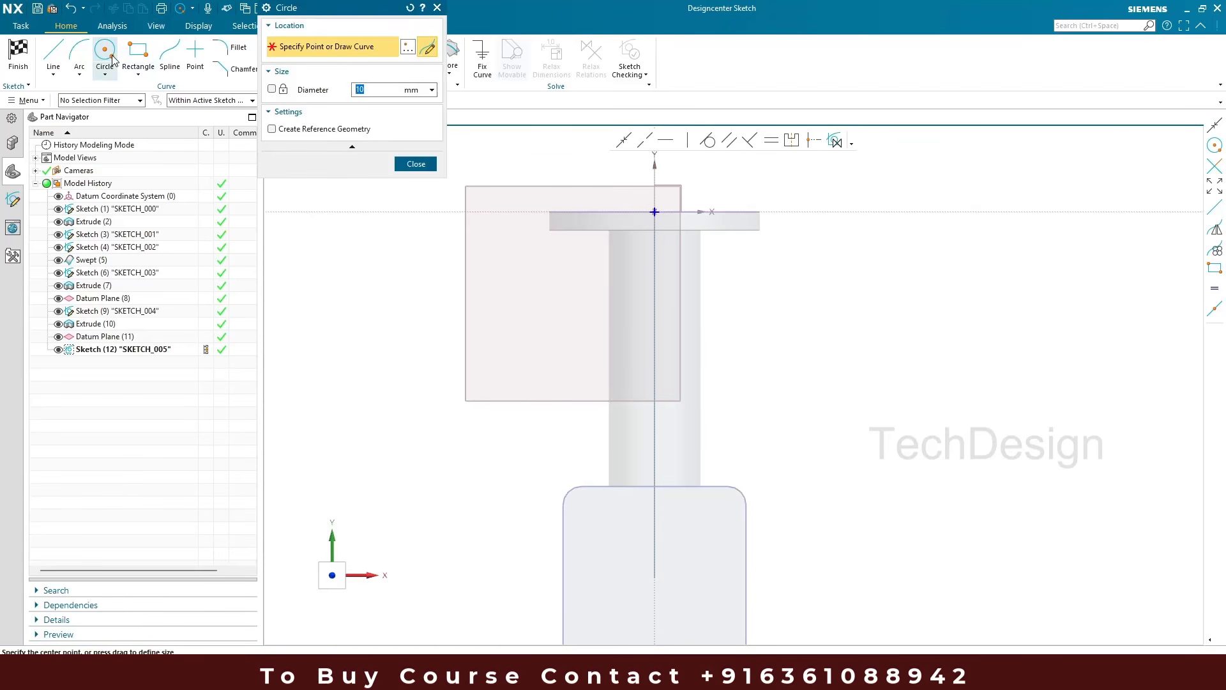
{"action": "left_click", "coordinate": [750, 340]}
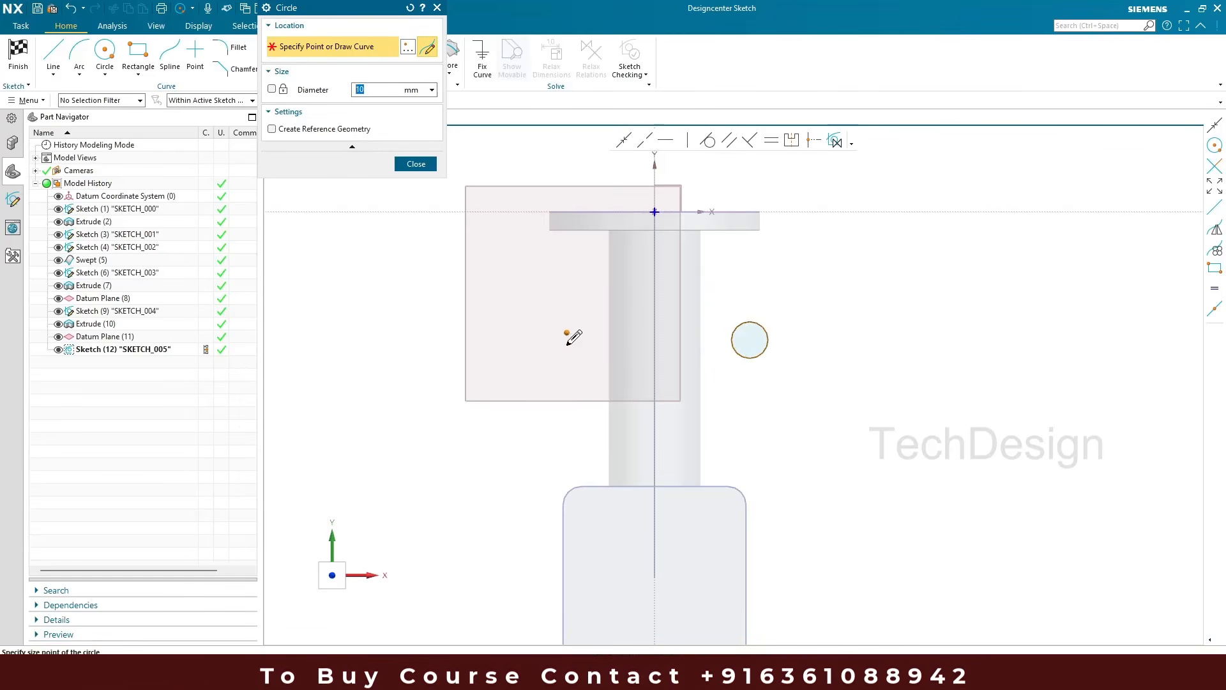
{"action": "left_click", "coordinate": [591, 332]}
{"action": "key", "text": "Escape"}
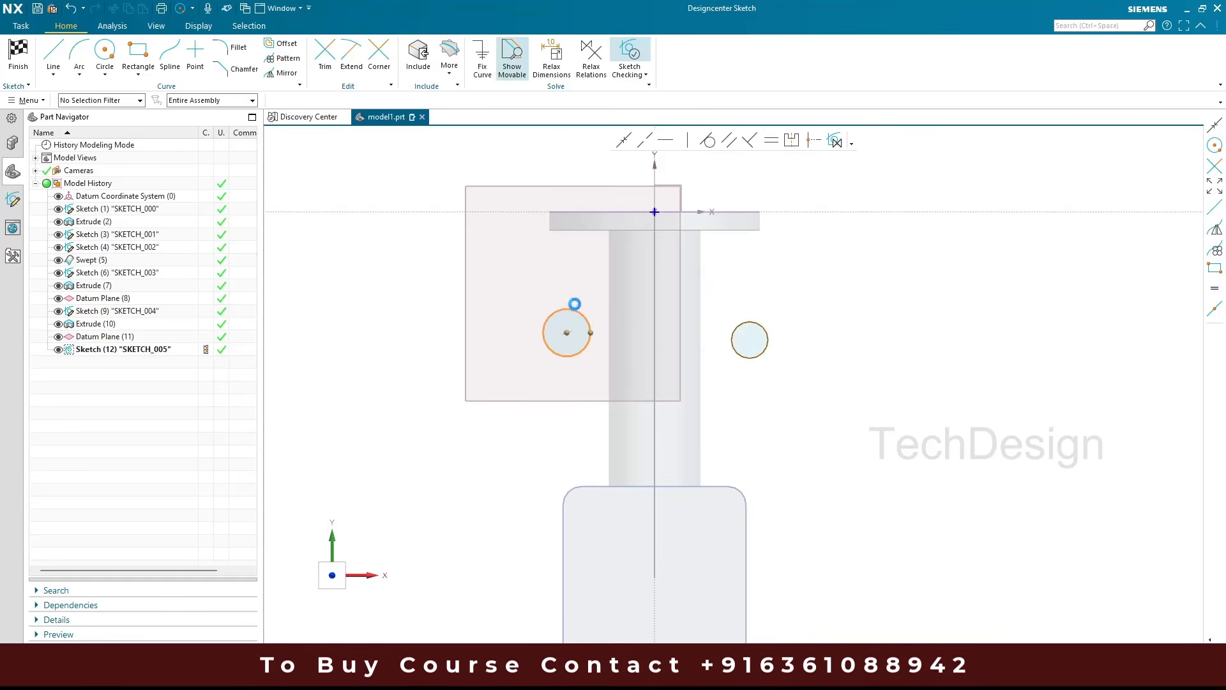
Set the diameters of both circles to 5 mm
{"action": "left_click", "coordinate": [575, 306]}
{"action": "type", "text": "5"}
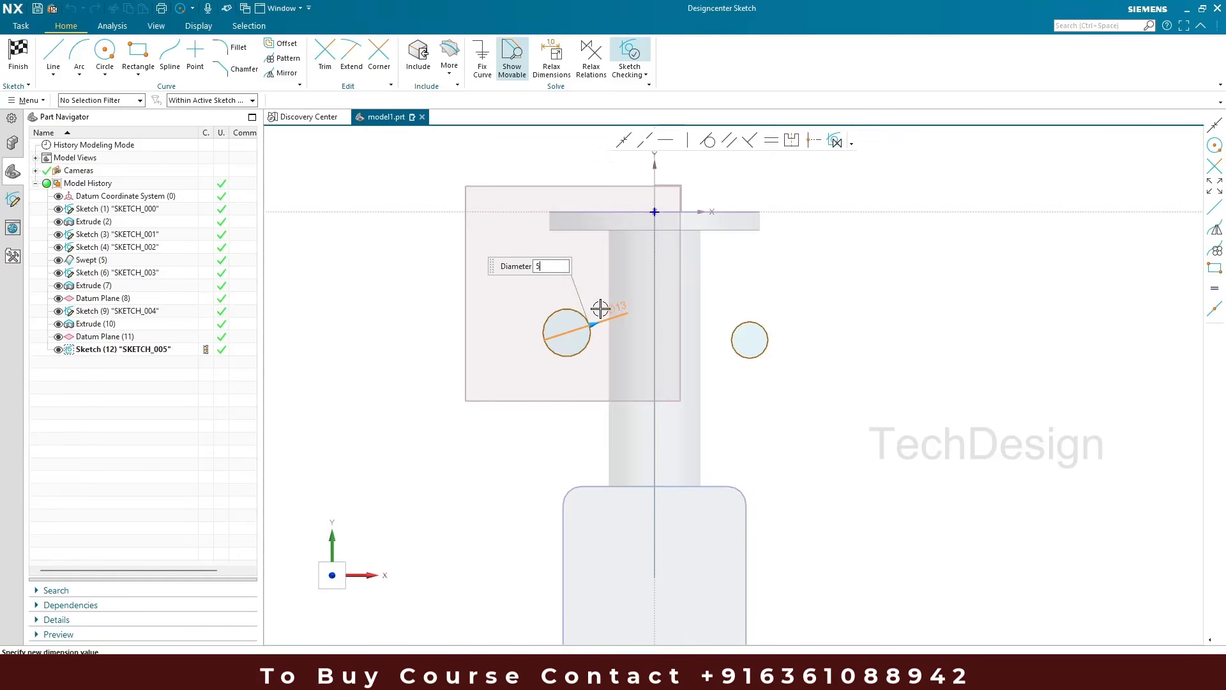
{"action": "key", "text": "Return"}
{"action": "key", "text": "Return"}
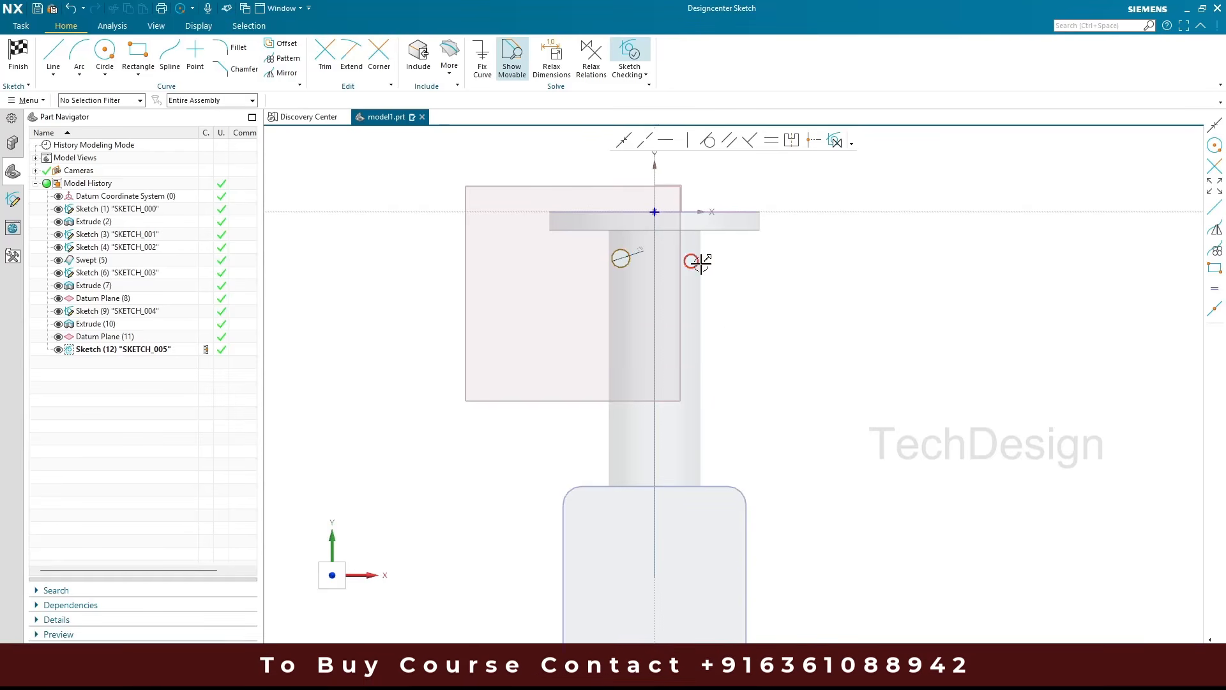
{"action": "left_click", "coordinate": [700, 261]}
{"action": "left_click", "coordinate": [710, 256]}
{"action": "type", "text": "5"}
{"action": "key", "text": "Return"}
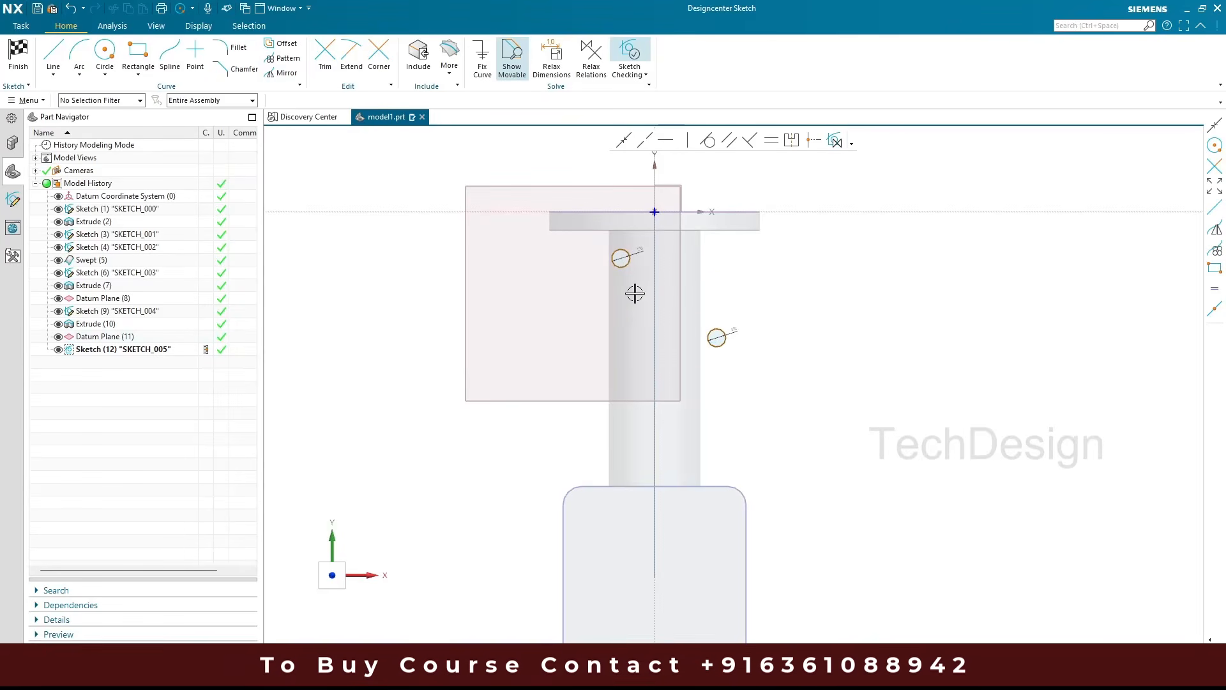
Move the circle overlapping the pipe out beside it and align both circle centres horizontally
{"action": "left_click_drag", "start_coordinate": [622, 269], "coordinate": [570, 350]}
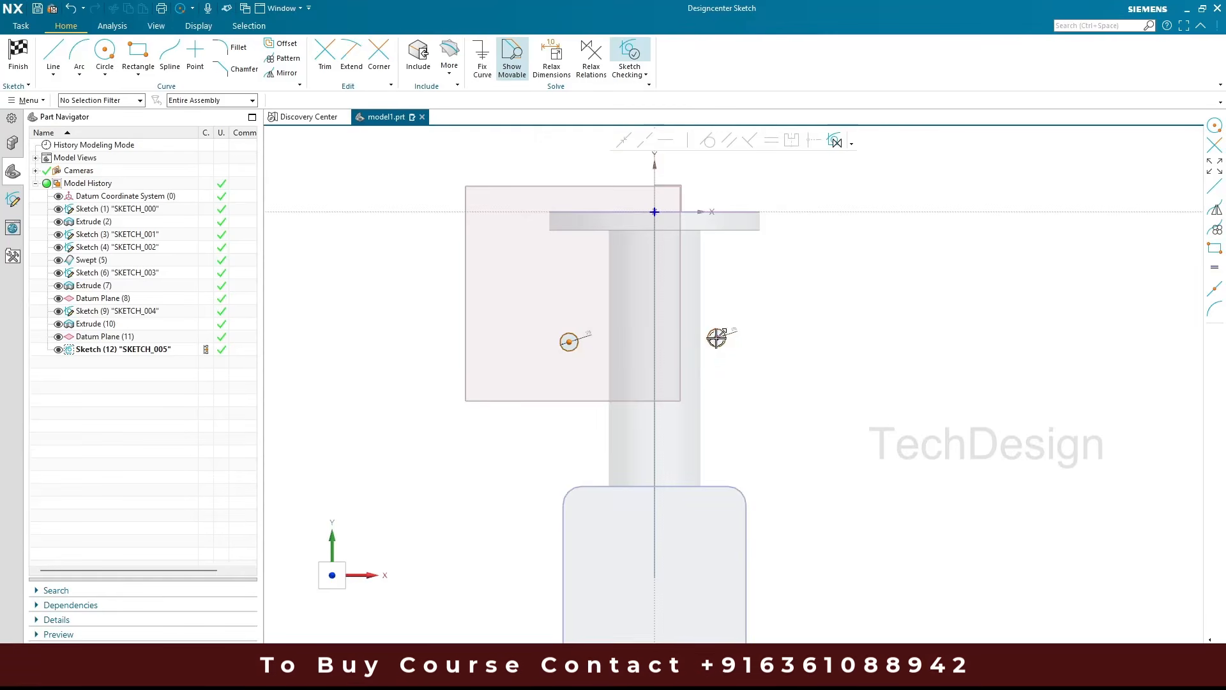
{"action": "left_click", "coordinate": [666, 140]}
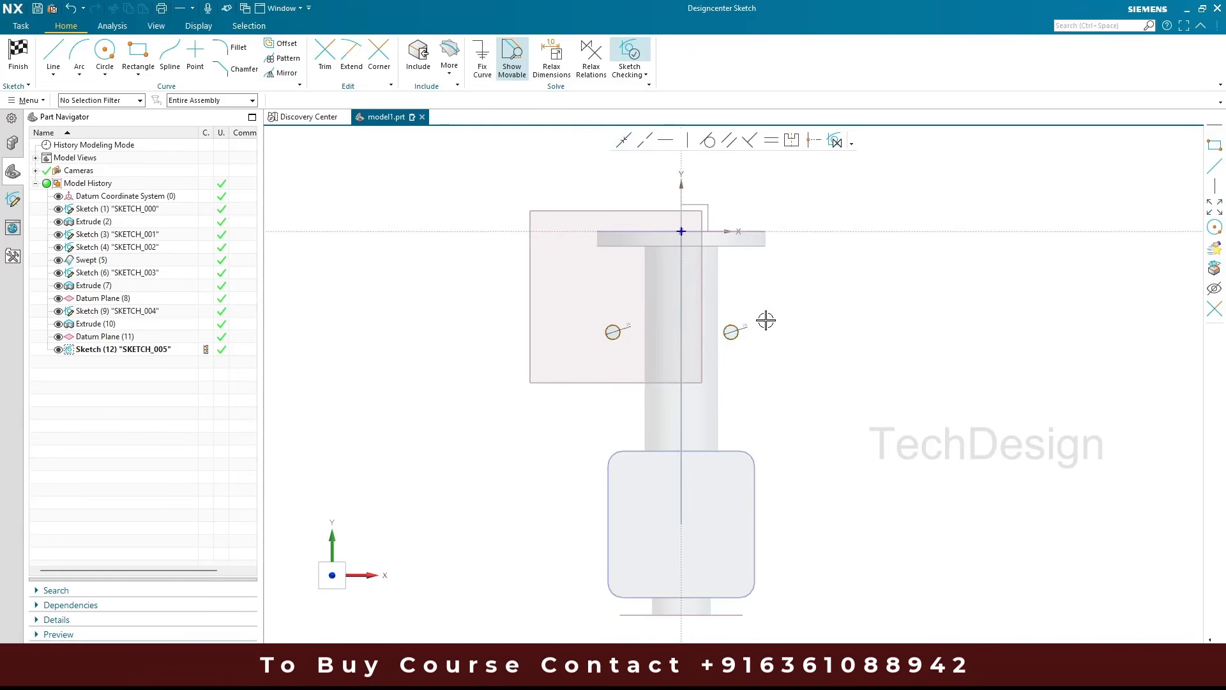
{"action": "scroll", "coordinate": [766, 317], "scroll_direction": "up", "scroll_amount": 3}
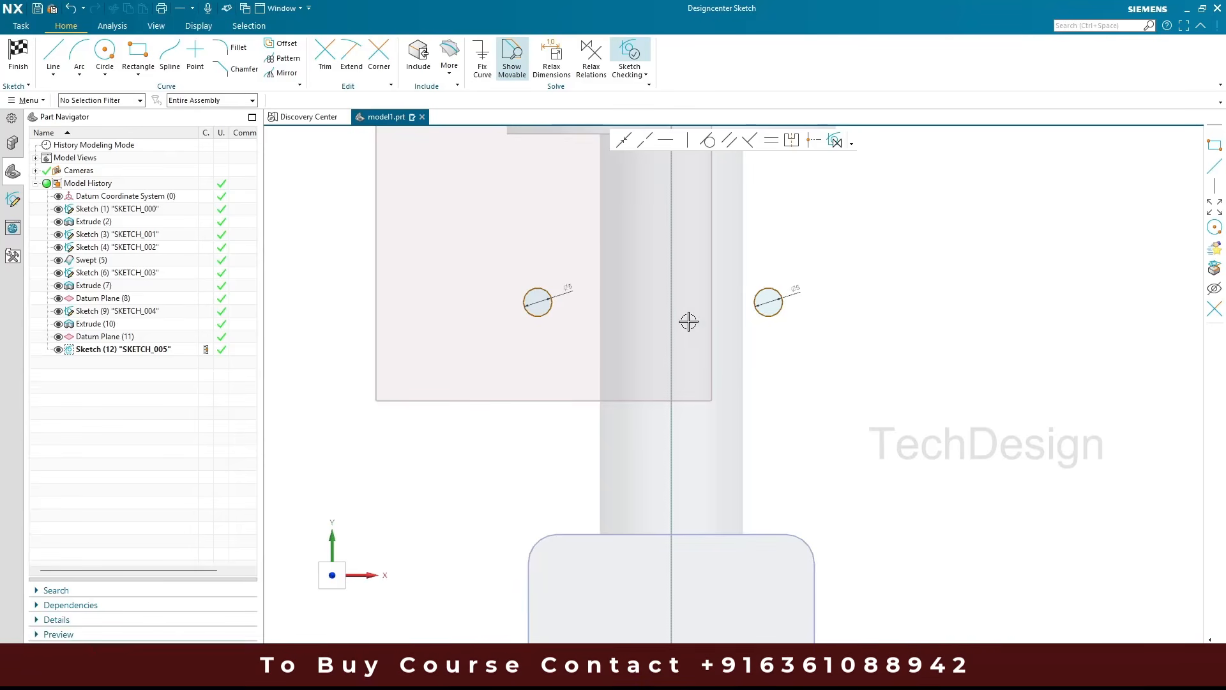
{"action": "scroll", "coordinate": [689, 322], "scroll_direction": "down", "scroll_amount": 3}
Dimension the distance between the two 5 mm circles' centres as 35 mm
{"action": "left_click", "coordinate": [733, 313]}
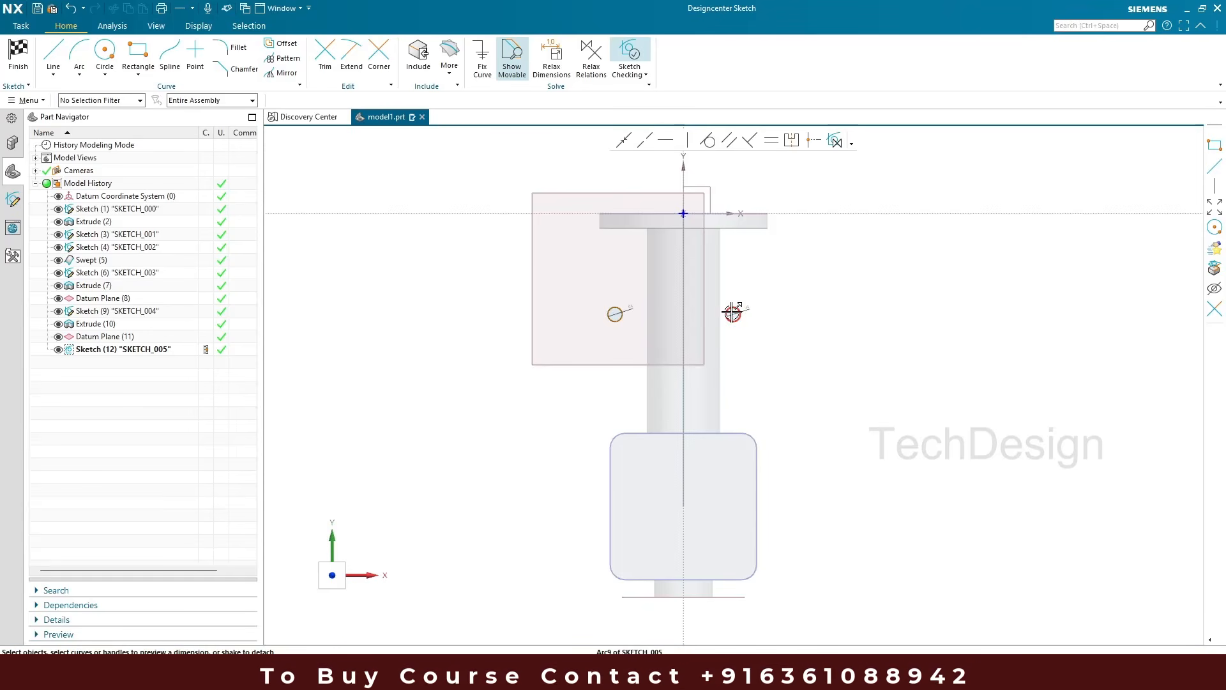
{"action": "left_click", "coordinate": [614, 314]}
{"action": "left_click", "coordinate": [671, 311]}
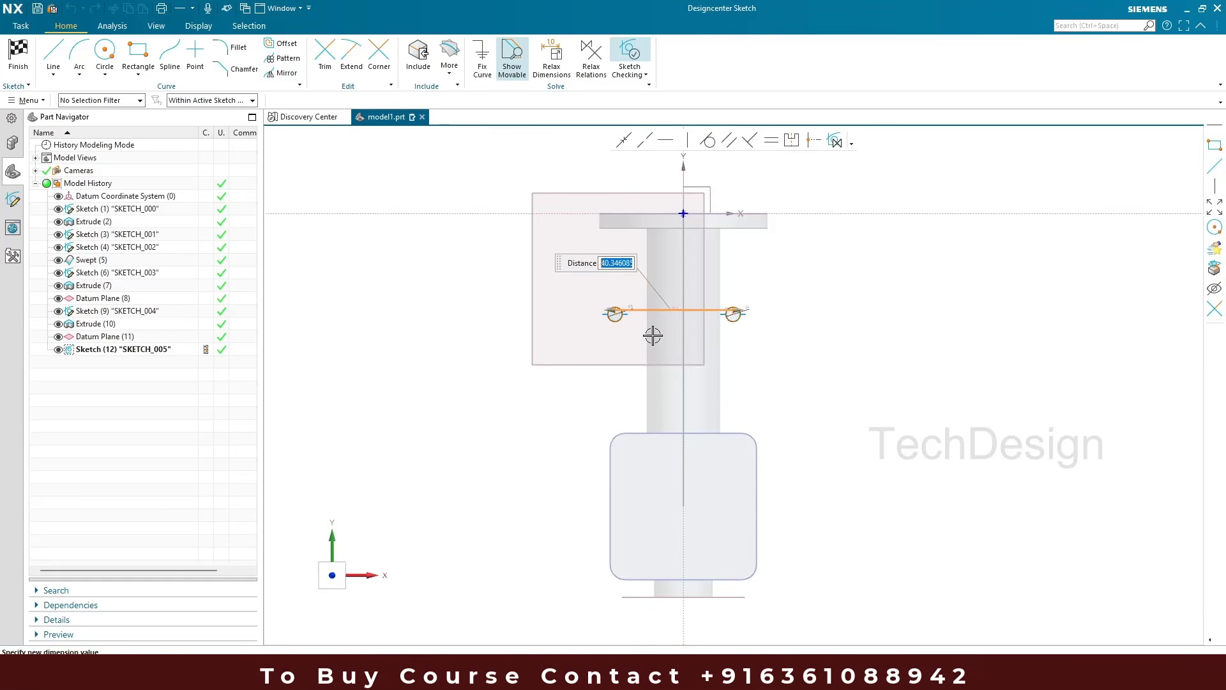
{"action": "type", "text": "35"}
{"action": "key", "text": "Return"}
{"action": "scroll", "coordinate": [709, 268], "scroll_direction": "up", "scroll_amount": 4}
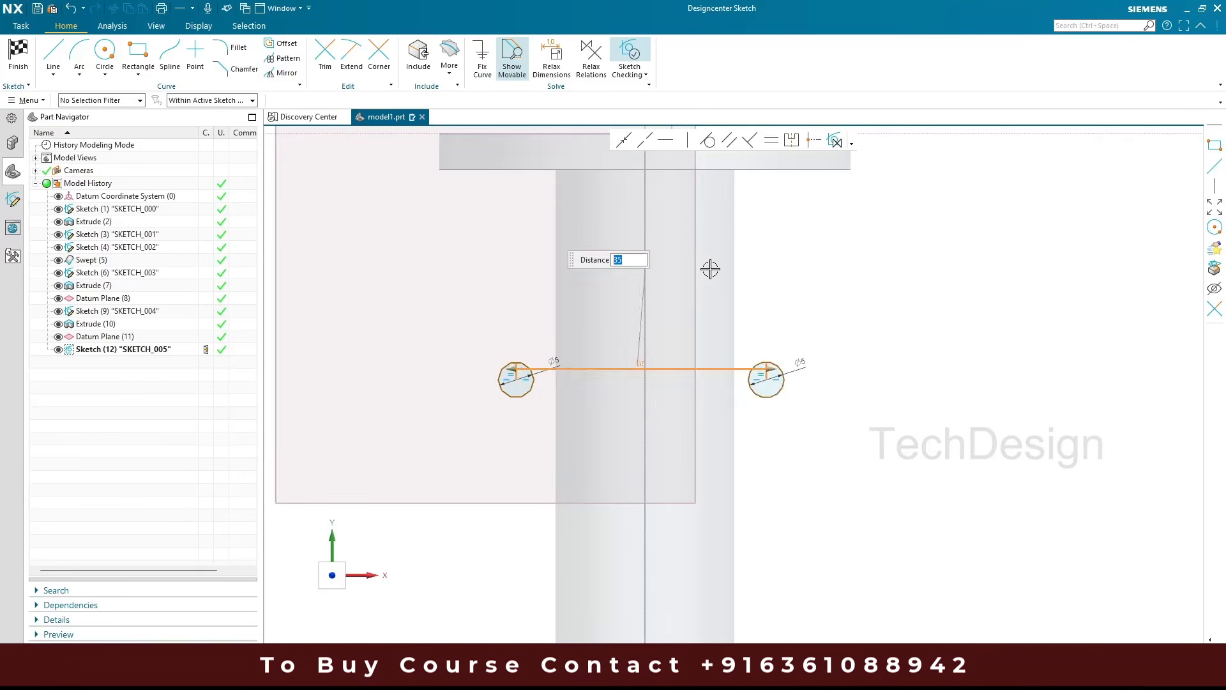
Dimension the centre of the circle on the positive X side at 35/2 mm from the Y axis
{"action": "left_click", "coordinate": [766, 380]}
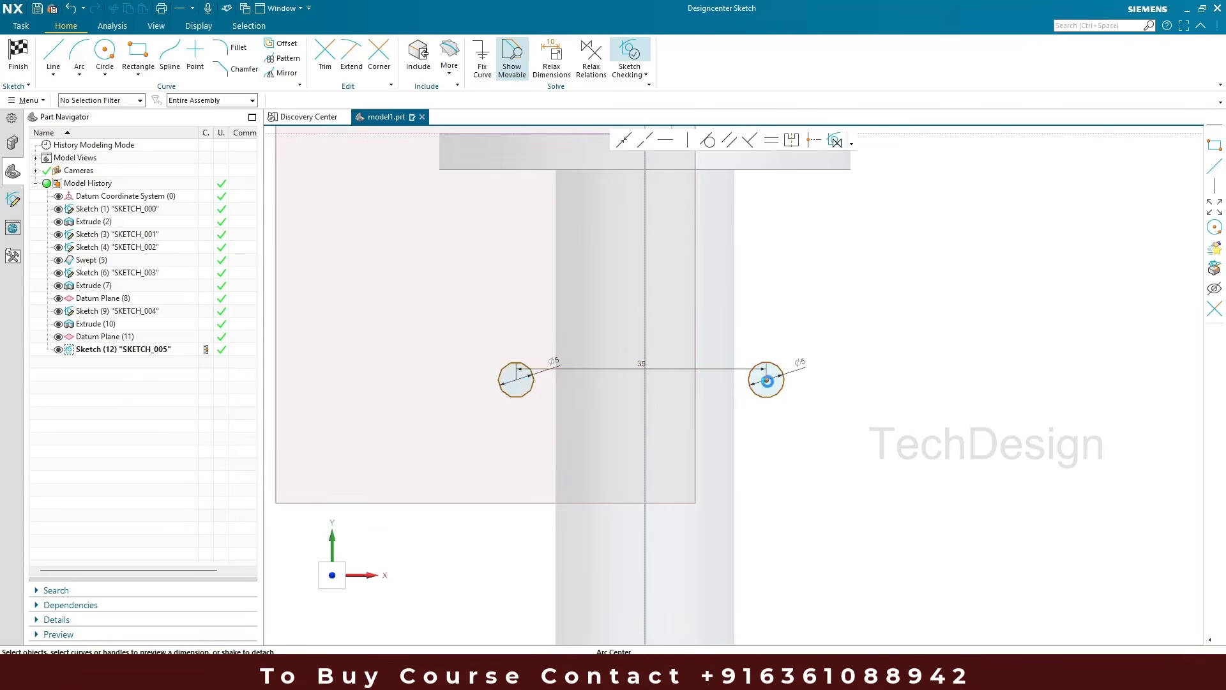
{"action": "scroll", "coordinate": [756, 417], "scroll_direction": "down", "scroll_amount": 3}
{"action": "left_click", "coordinate": [700, 233]}
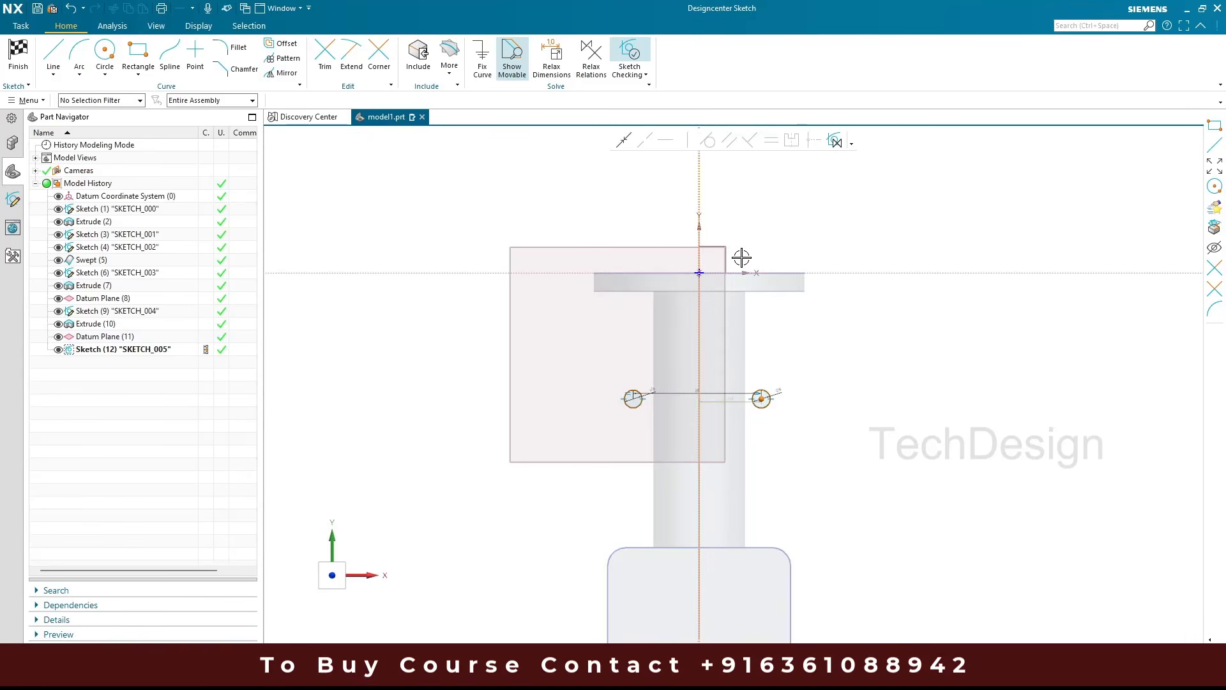
{"action": "left_click", "coordinate": [726, 402]}
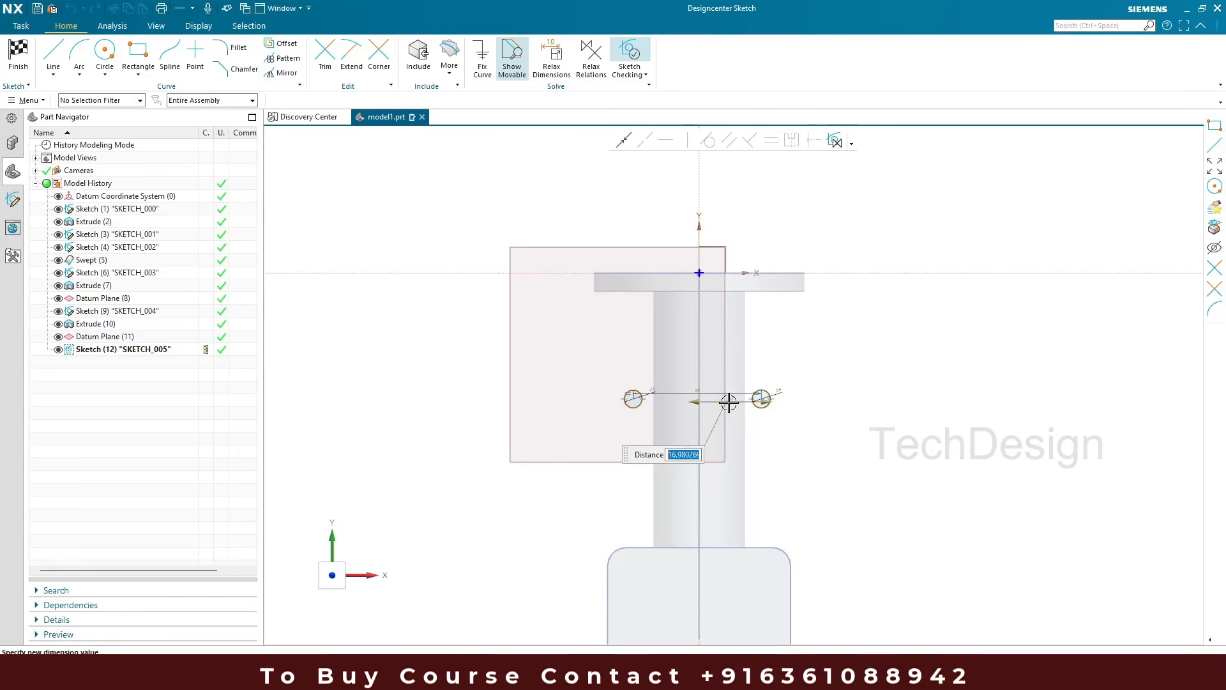
{"action": "type", "text": "35/2"}
{"action": "key", "text": "Return"}
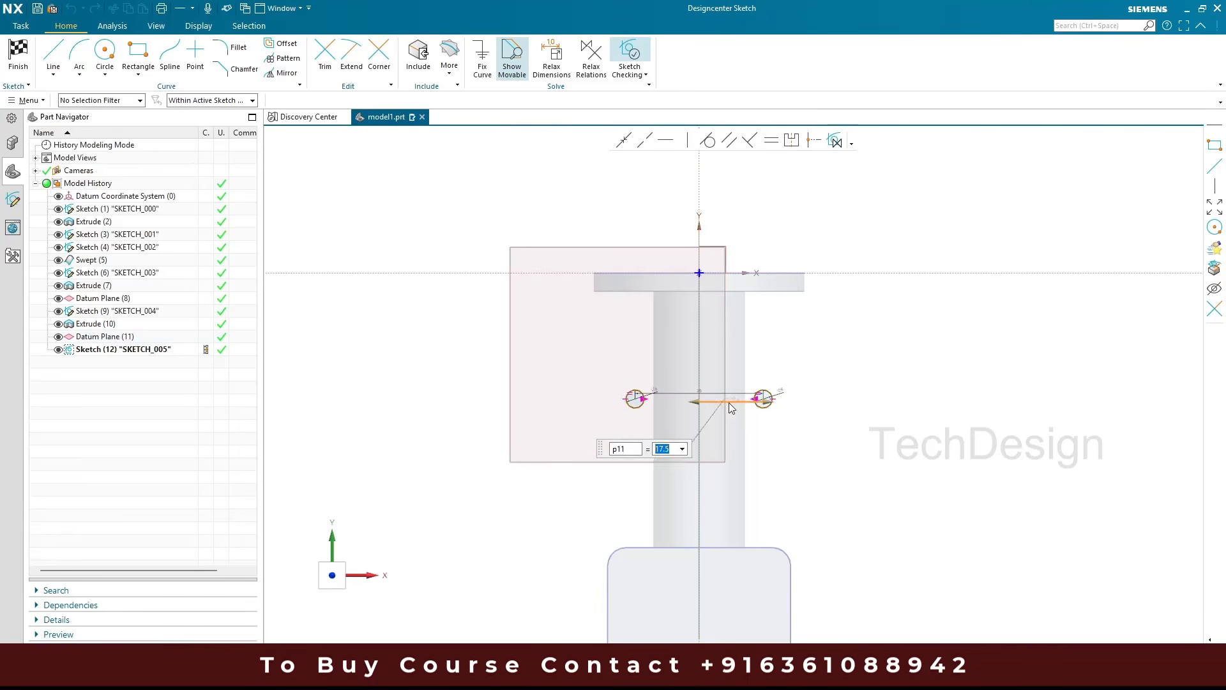
Draw a circle about 16 mm in diameter centred on the Y axis between the two 5 mm circles
{"action": "scroll", "coordinate": [728, 401], "scroll_direction": "up", "scroll_amount": 4}
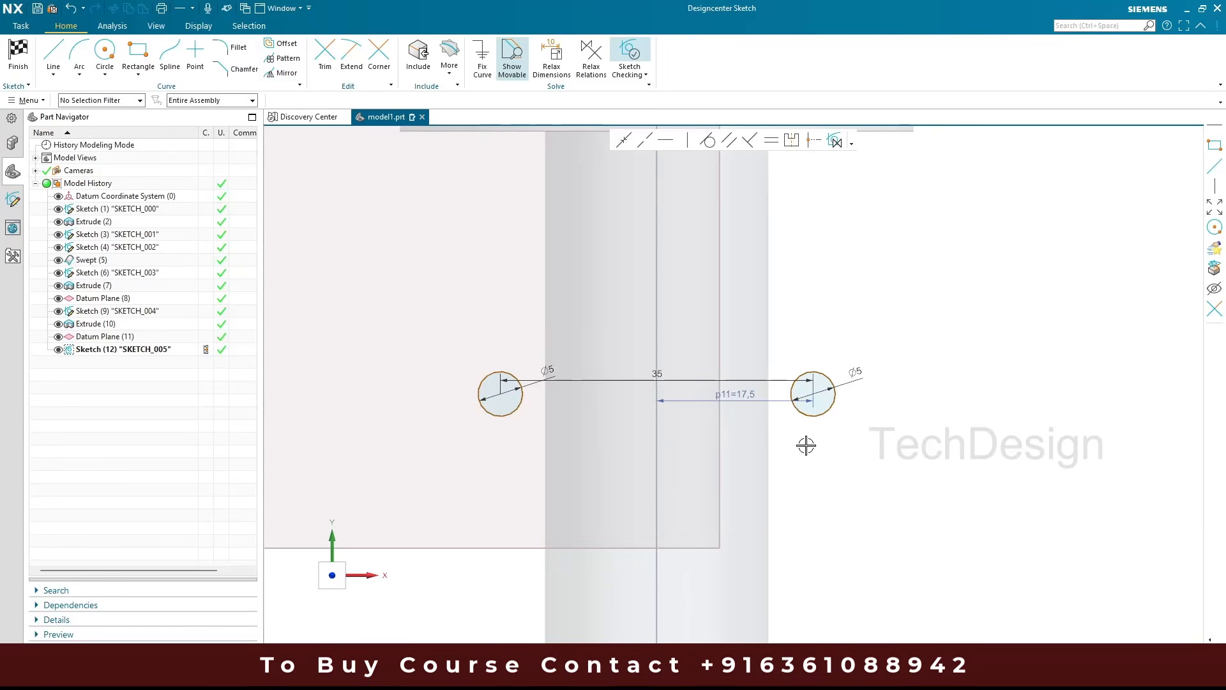
{"action": "scroll", "coordinate": [795, 397], "scroll_direction": "down", "scroll_amount": 2}
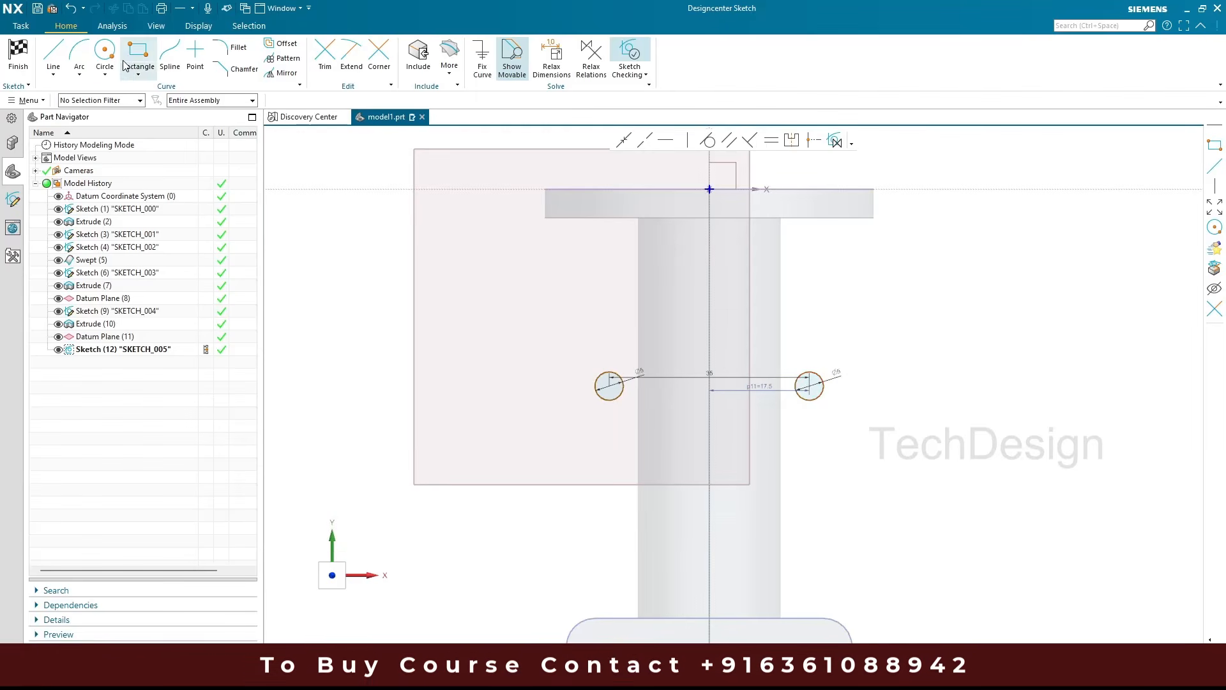
{"action": "left_click", "coordinate": [105, 51]}
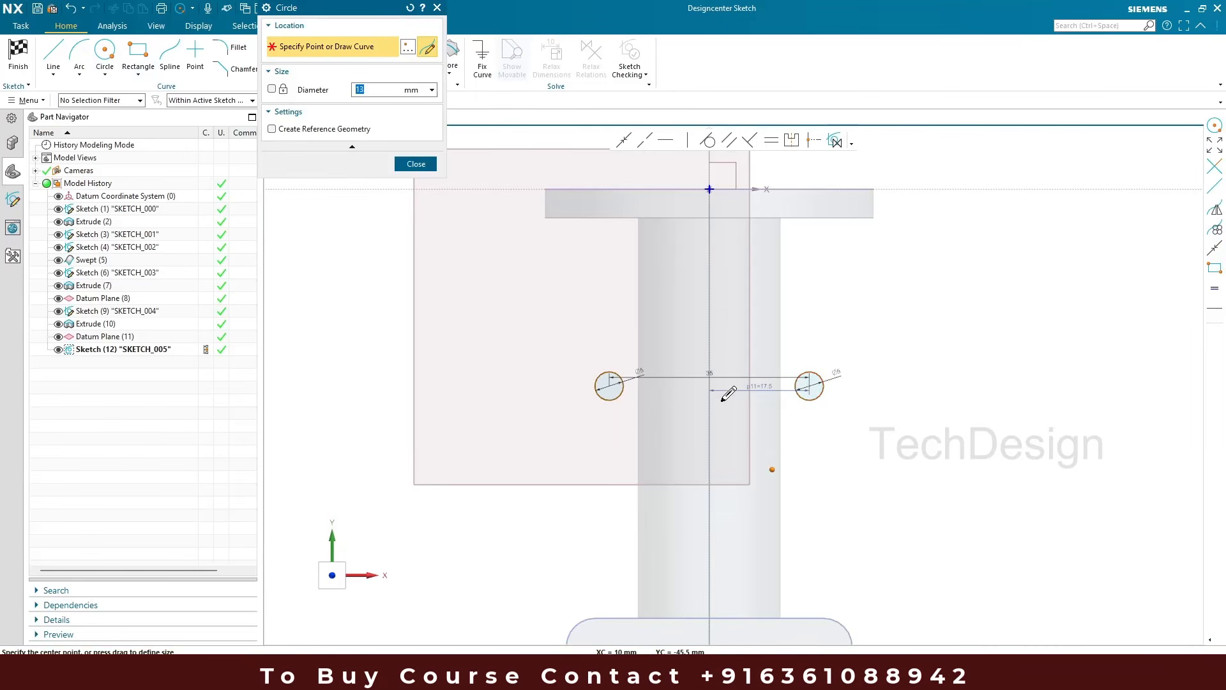
{"action": "left_click", "coordinate": [709, 381]}
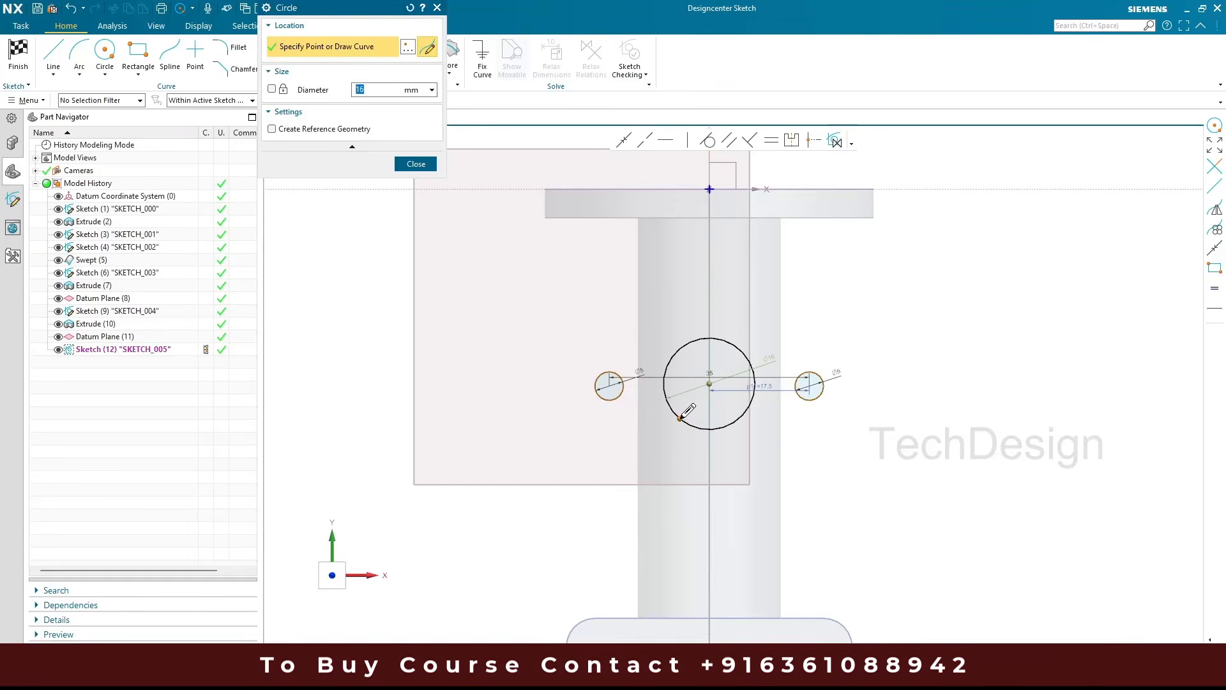
{"action": "left_click", "coordinate": [681, 416]}
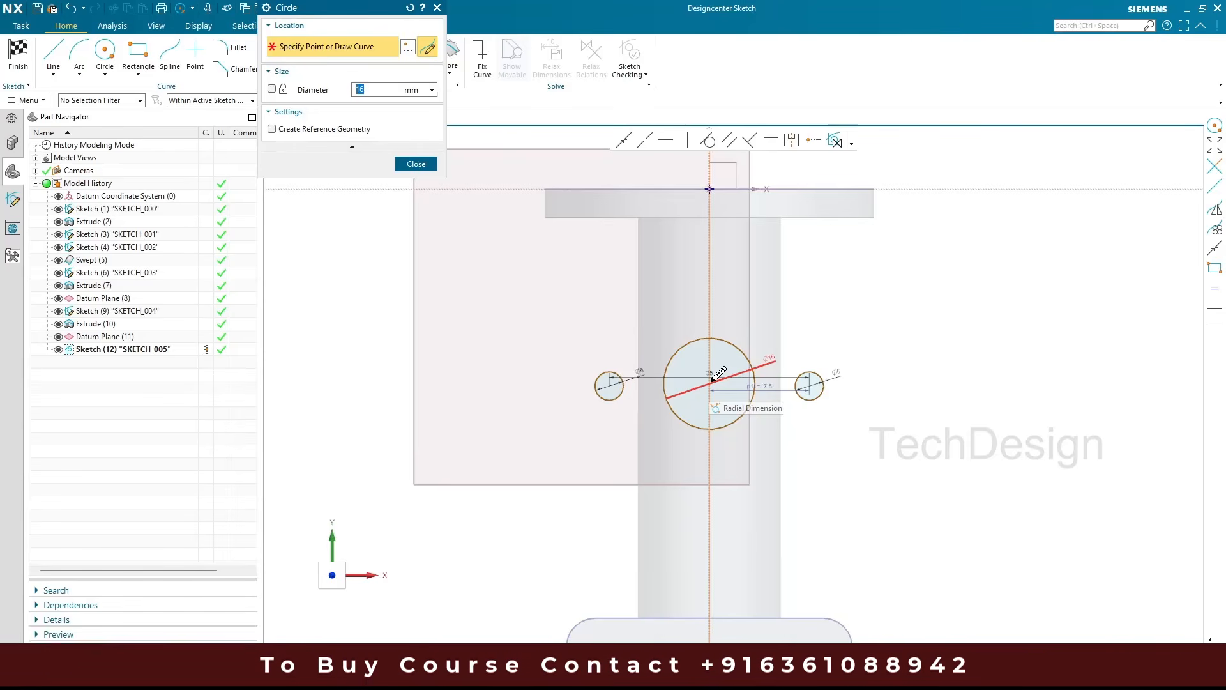
{"action": "scroll", "coordinate": [719, 373], "scroll_direction": "up", "scroll_amount": 3}
{"action": "scroll", "coordinate": [717, 383], "scroll_direction": "up", "scroll_amount": 3}
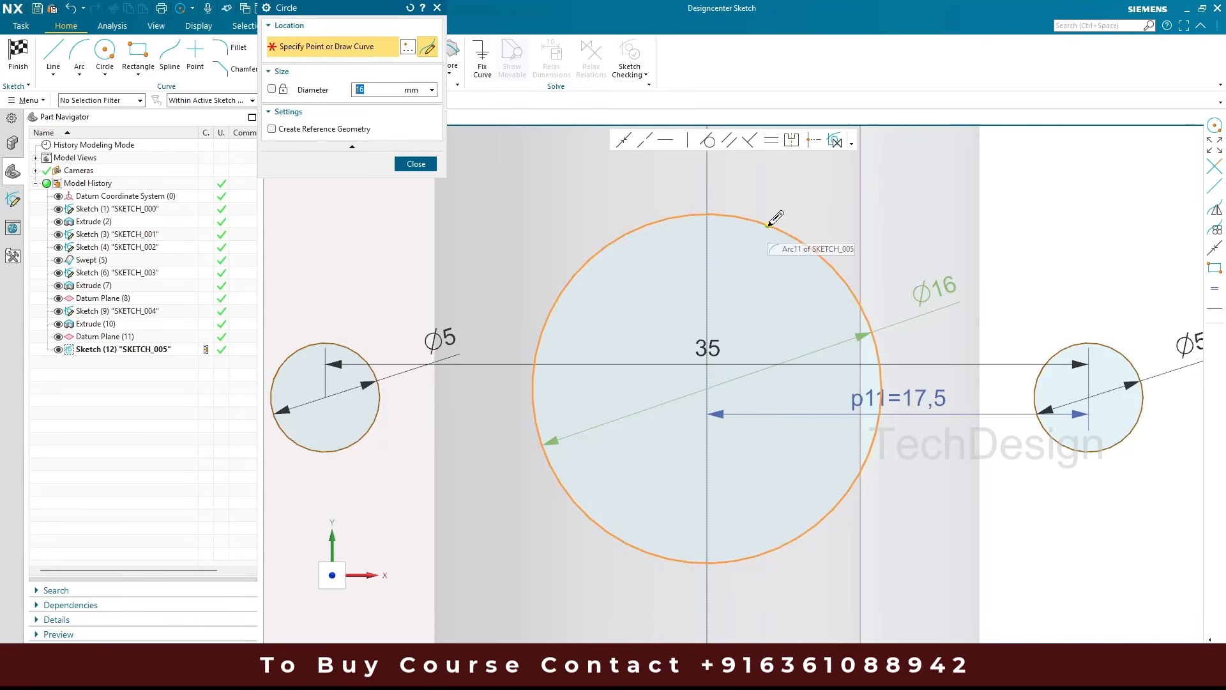
{"action": "key", "text": "Escape"}
Draw a smaller circle, about 9.5 mm in diameter, concentric with the central 16 mm circle
{"action": "left_click", "coordinate": [105, 51]}
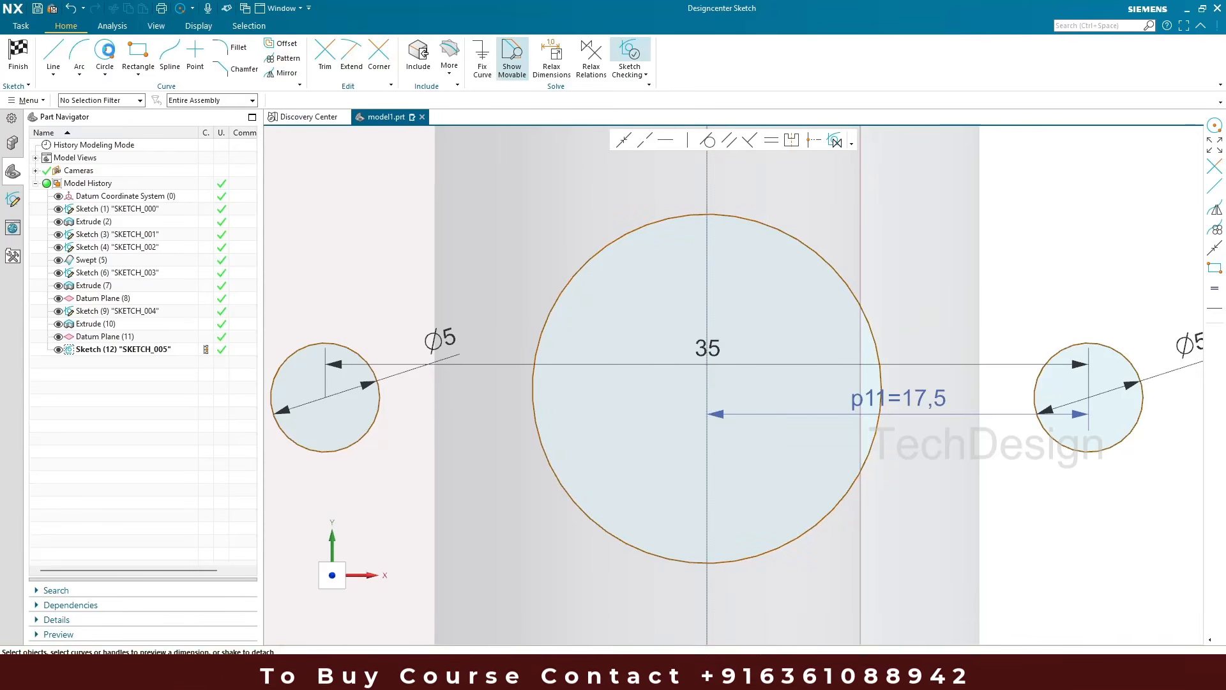
{"action": "left_click", "coordinate": [708, 390]}
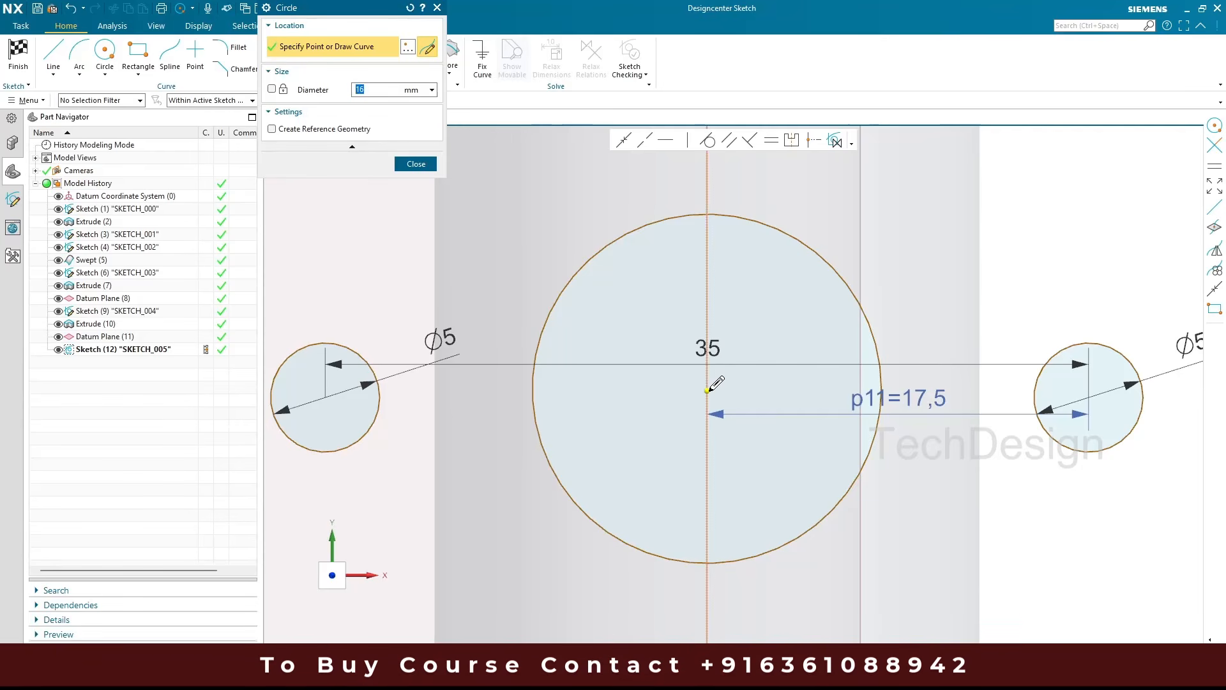
{"action": "type", "text": "10"}
{"action": "key", "text": "Return"}
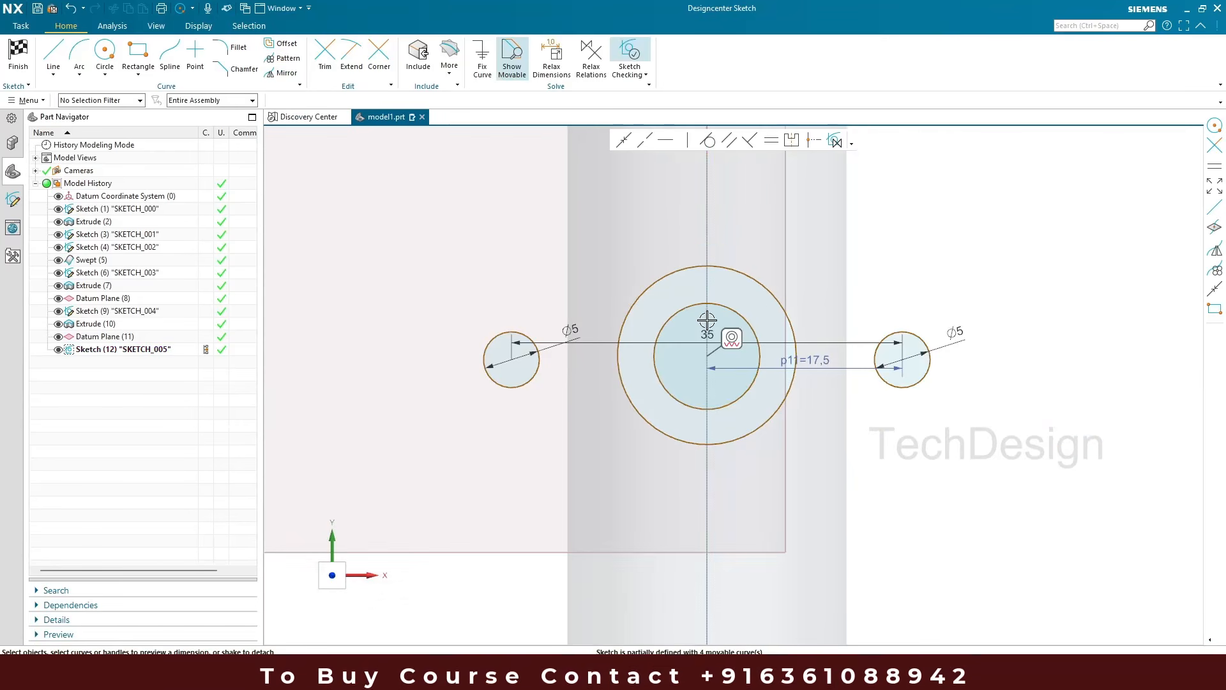
Set the central outer circle's diameter to 25 mm and the inner circle's diameter to 20 mm
{"action": "scroll", "coordinate": [707, 319], "scroll_direction": "down", "scroll_amount": 3}
{"action": "left_click", "coordinate": [772, 287]}
{"action": "double_click", "coordinate": [823, 303]}
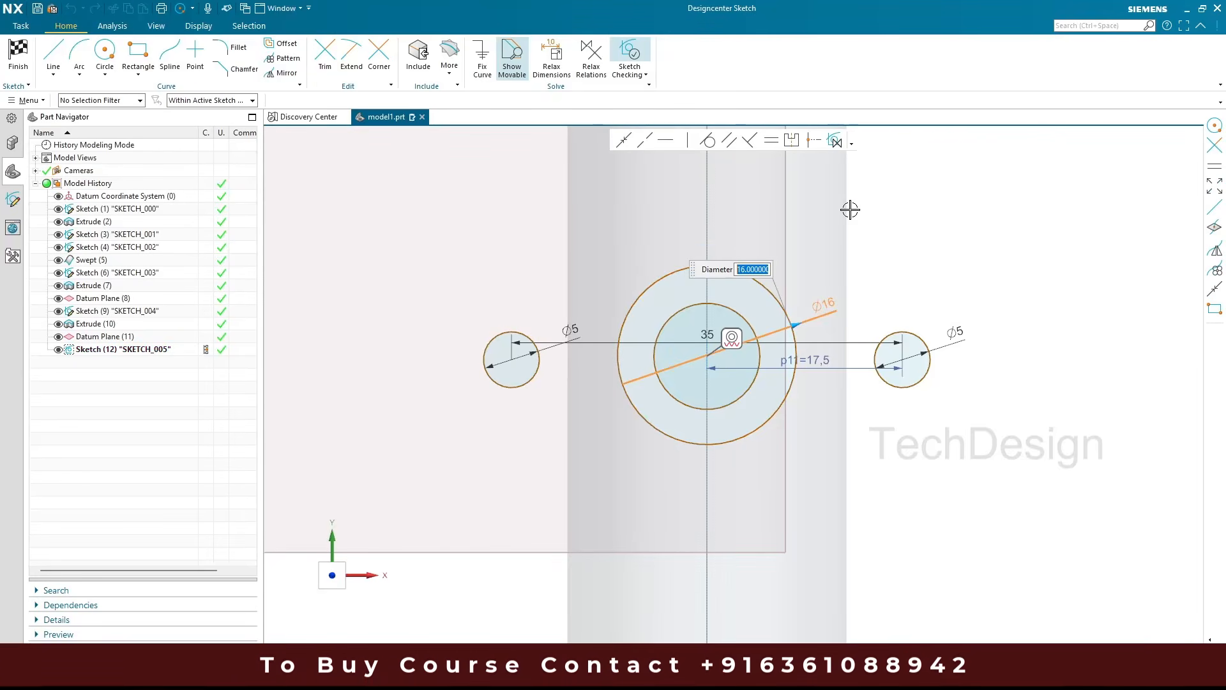
{"action": "type", "text": "25"}
{"action": "key", "text": "Return"}
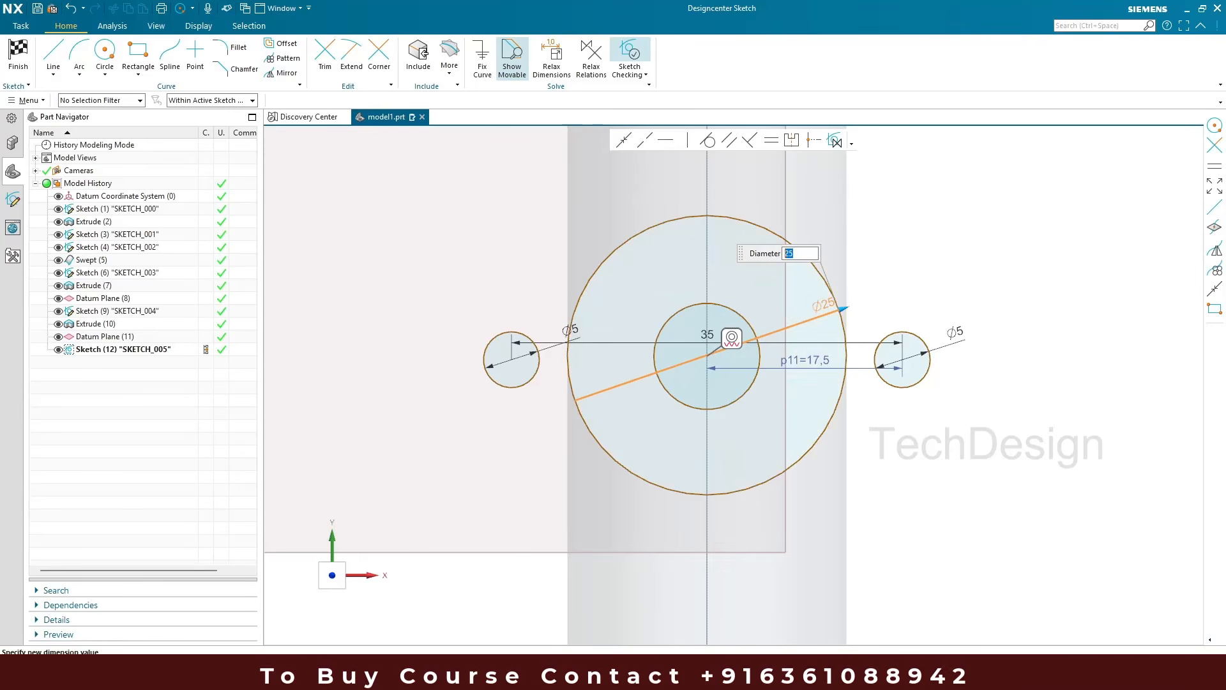
{"action": "left_click", "coordinate": [738, 315]}
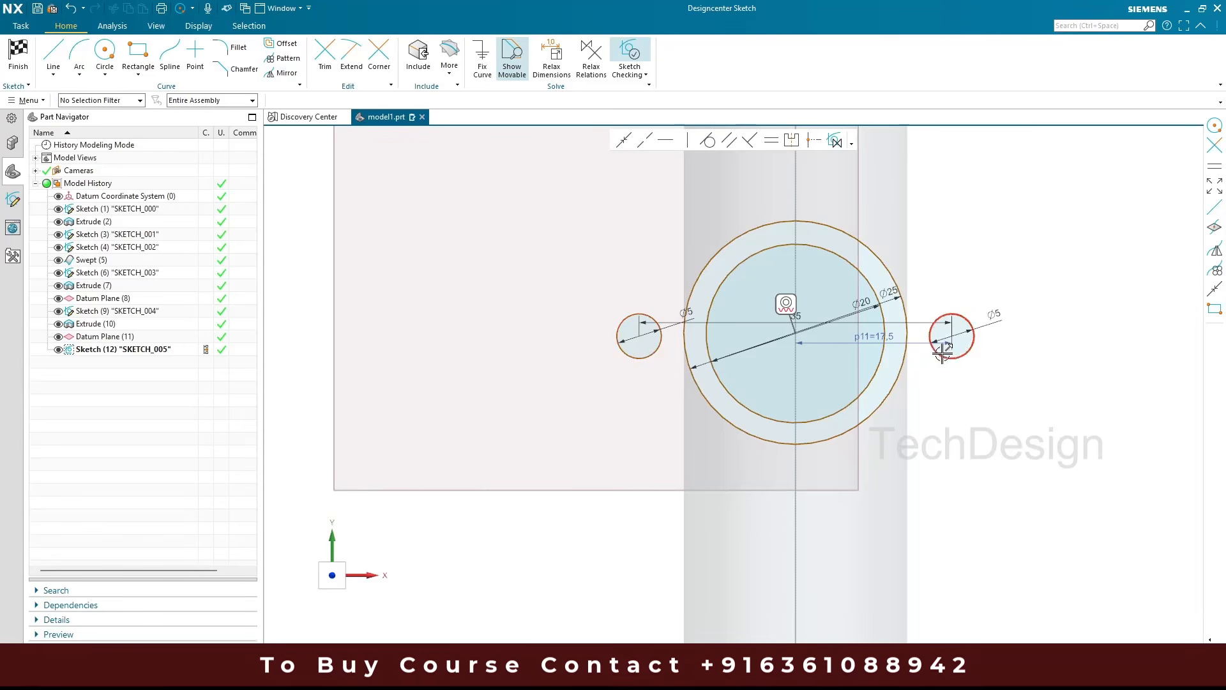
Align the 25 mm circle's centre horizontally with the 5 mm circle on the negative X side and with the 20 mm circle
{"action": "left_click", "coordinate": [626, 320]}
{"action": "left_click", "coordinate": [701, 271]}
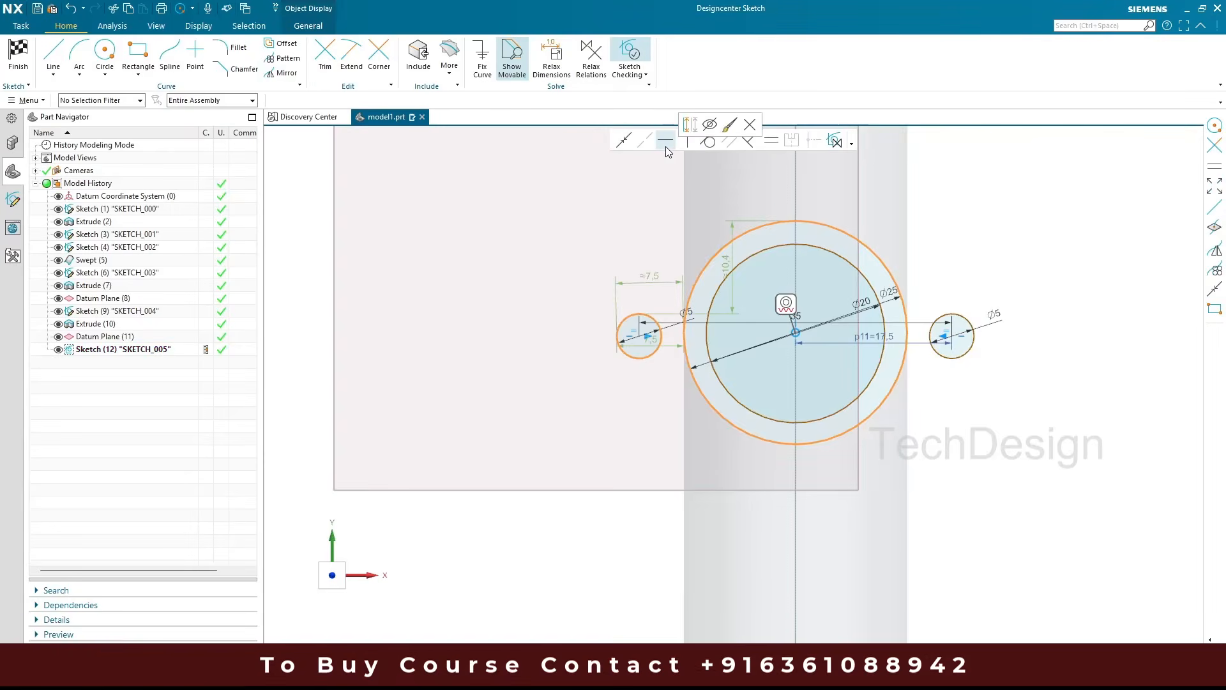
{"action": "left_click", "coordinate": [665, 142]}
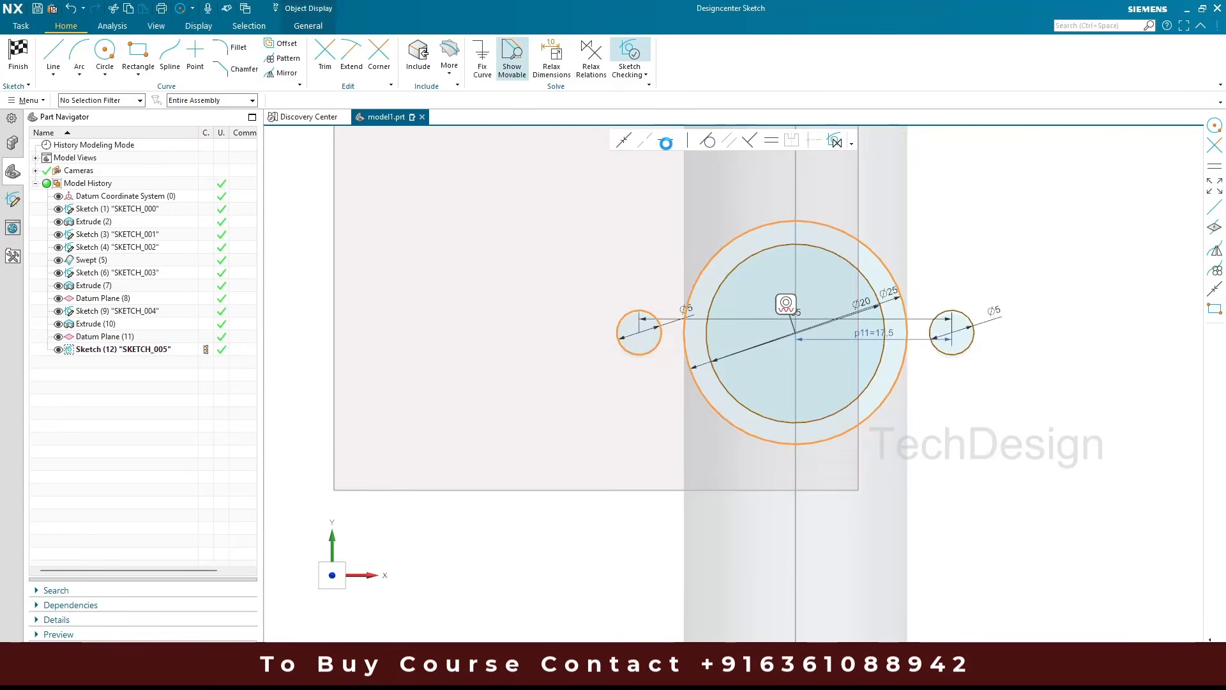
{"action": "left_click", "coordinate": [713, 297]}
{"action": "left_click", "coordinate": [696, 281]}
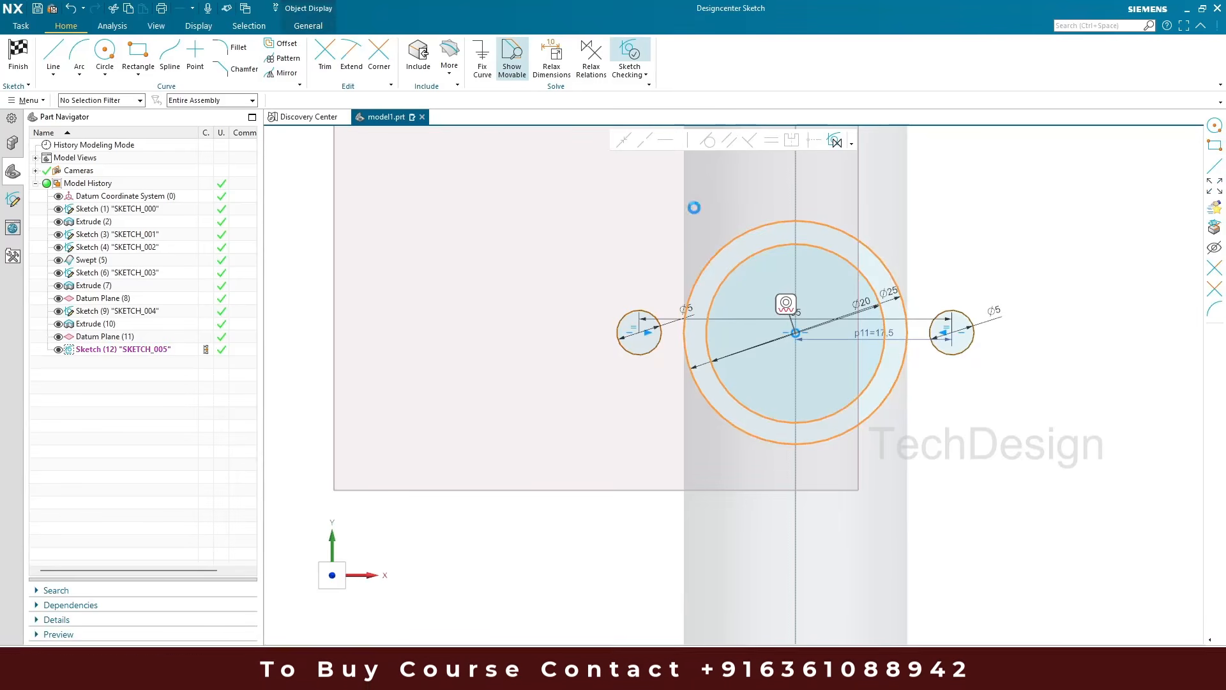
{"action": "left_click", "coordinate": [669, 140]}
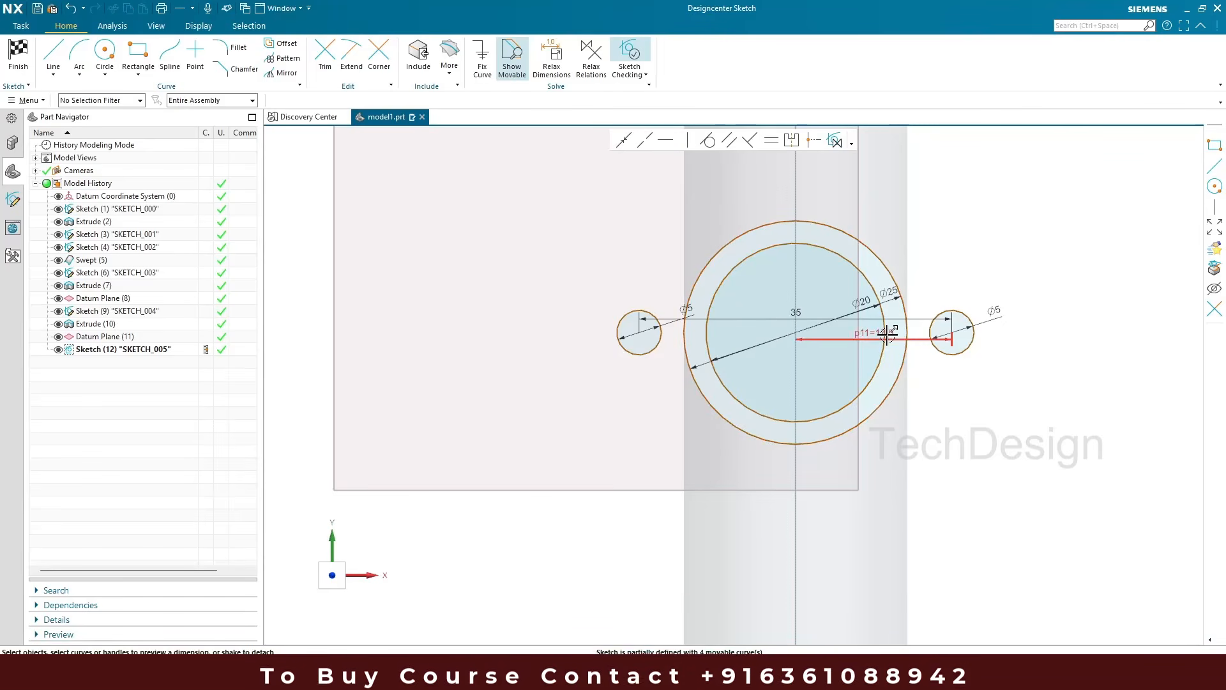
{"action": "left_click", "coordinate": [53, 55]}
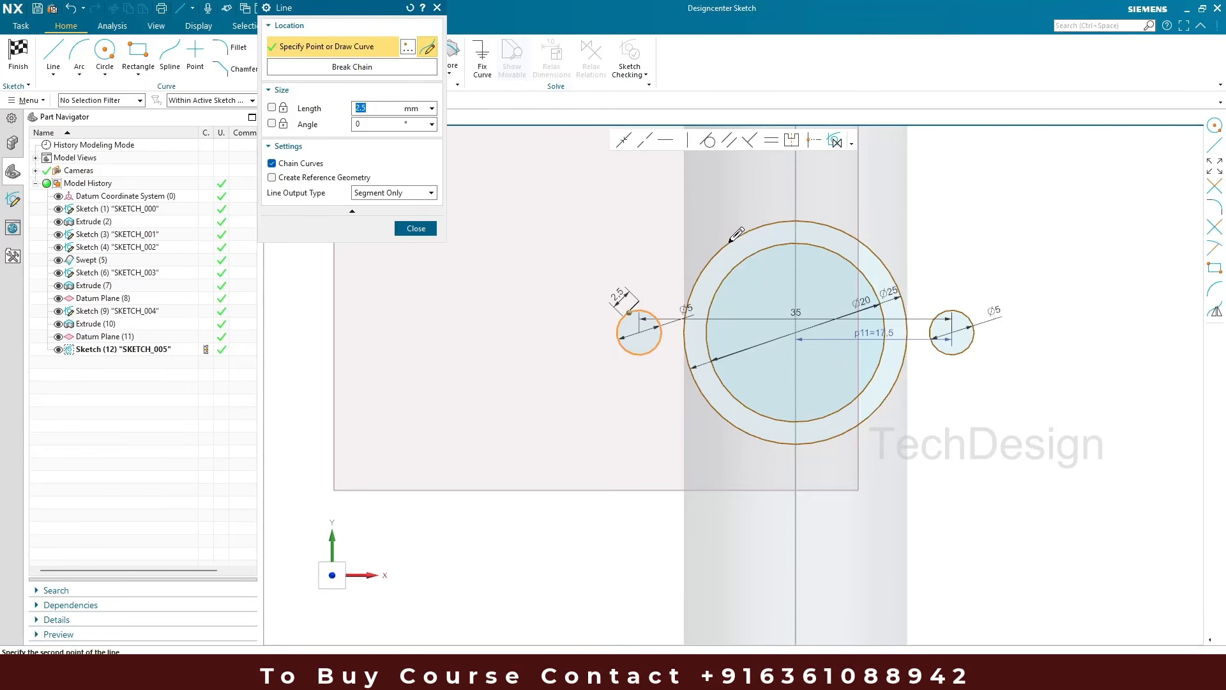
{"action": "left_click", "coordinate": [626, 313]}
{"action": "key", "text": "Escape"}
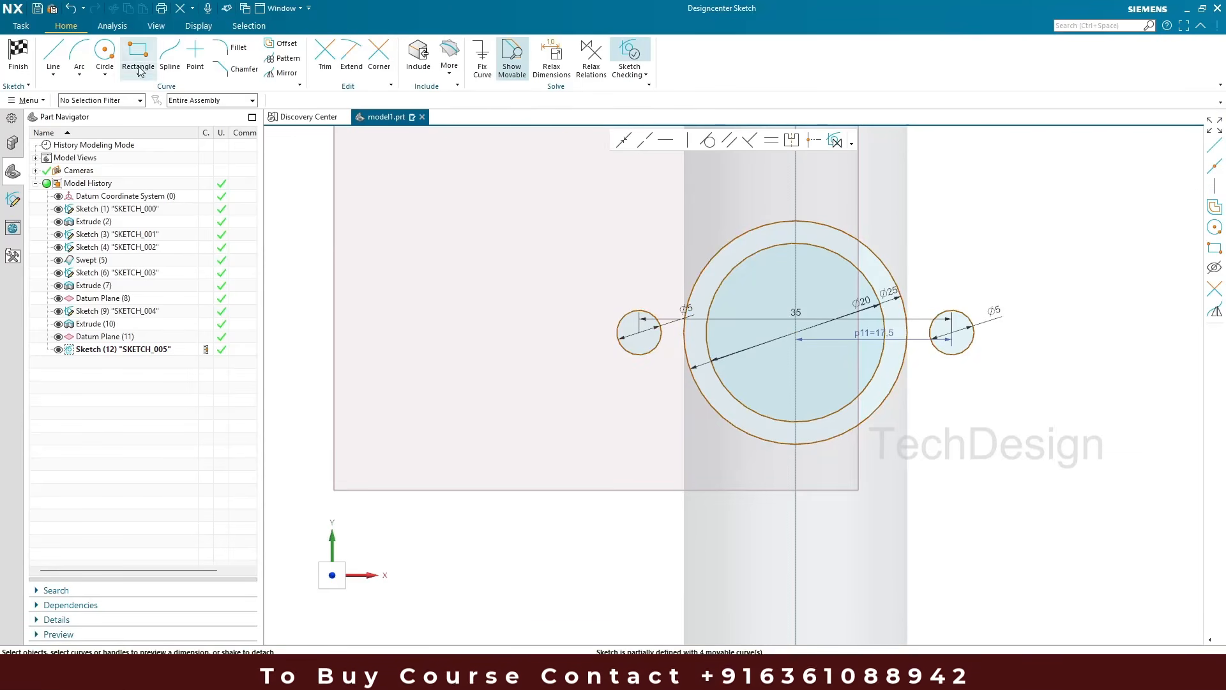
Draw two 10 mm circles, one near each 5 mm circle, and dimension the diameter of the one on the positive X side
{"action": "left_click", "coordinate": [105, 55]}
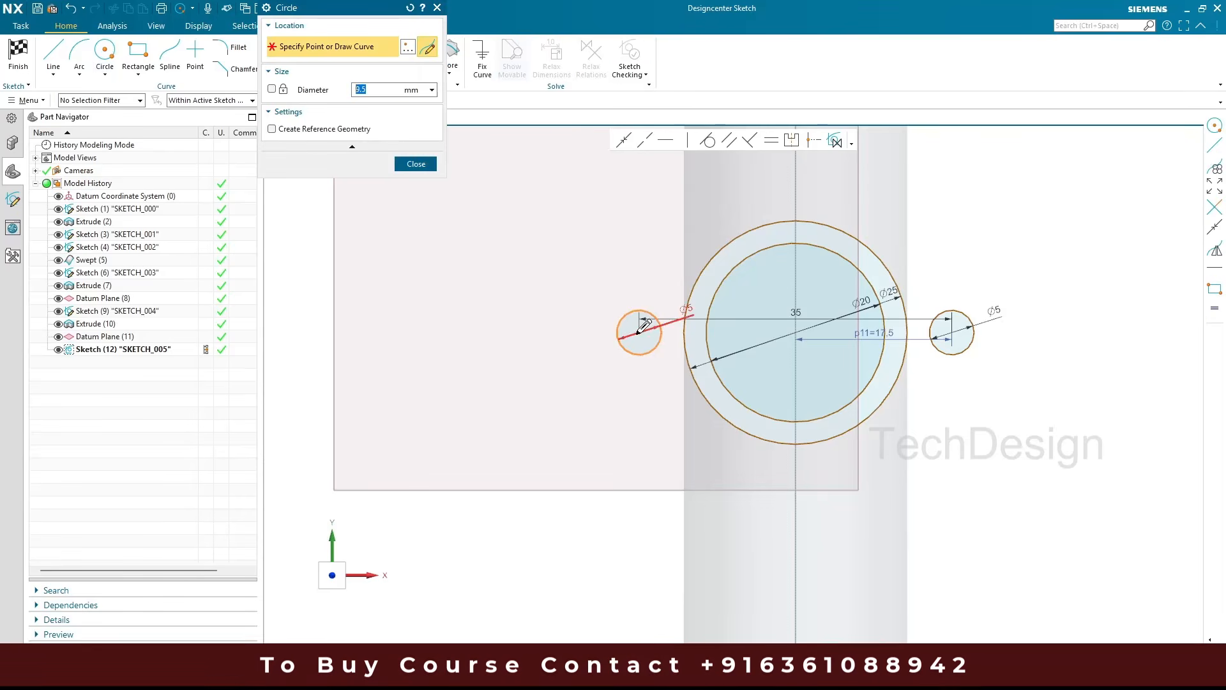
{"action": "left_click", "coordinate": [581, 332]}
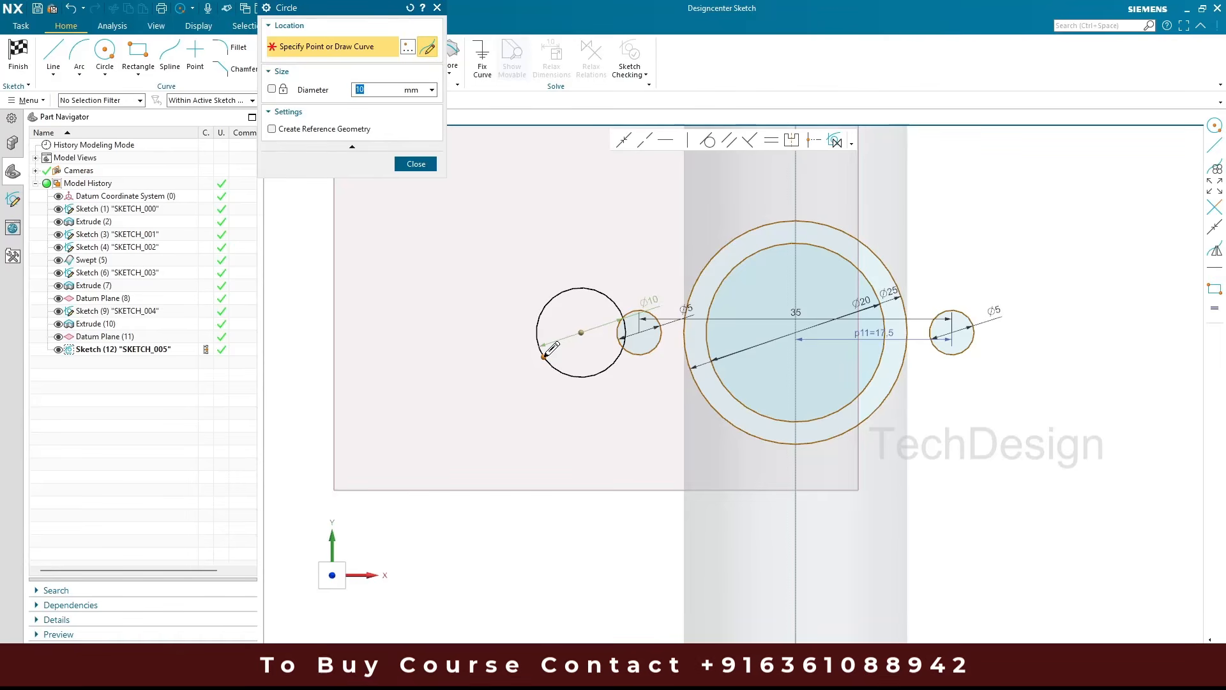
{"action": "left_click", "coordinate": [543, 355]}
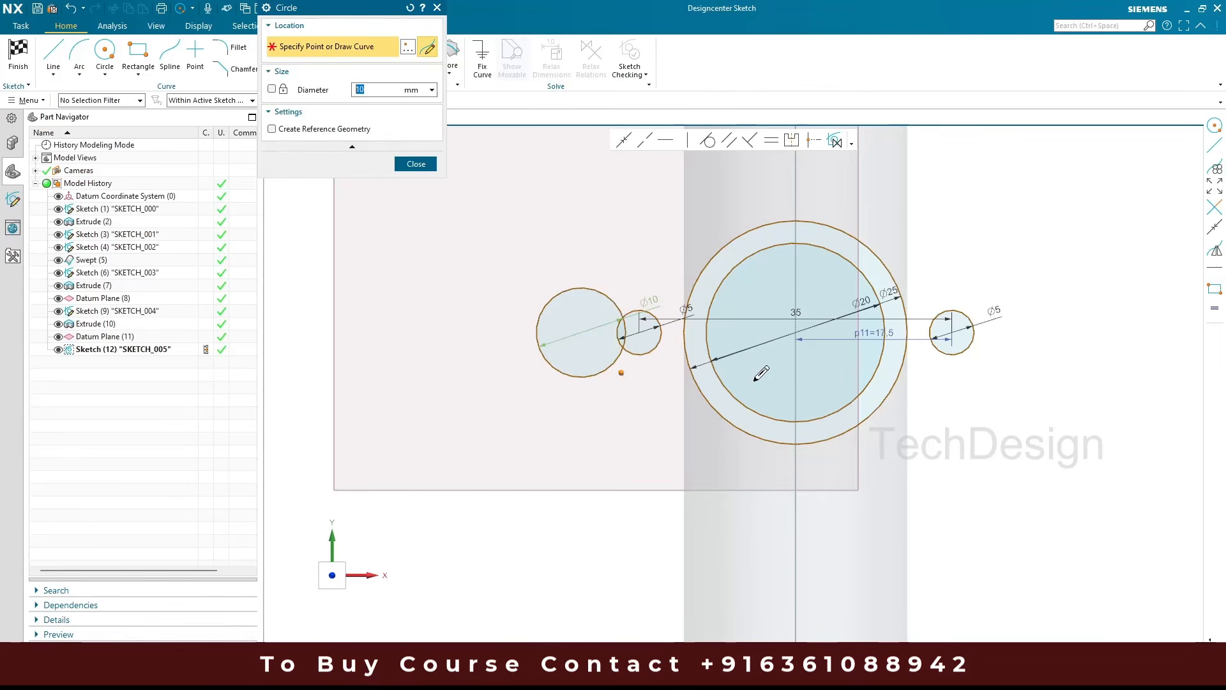
{"action": "left_click", "coordinate": [1001, 430]}
{"action": "key", "text": "Escape"}
{"action": "left_click", "coordinate": [1043, 368]}
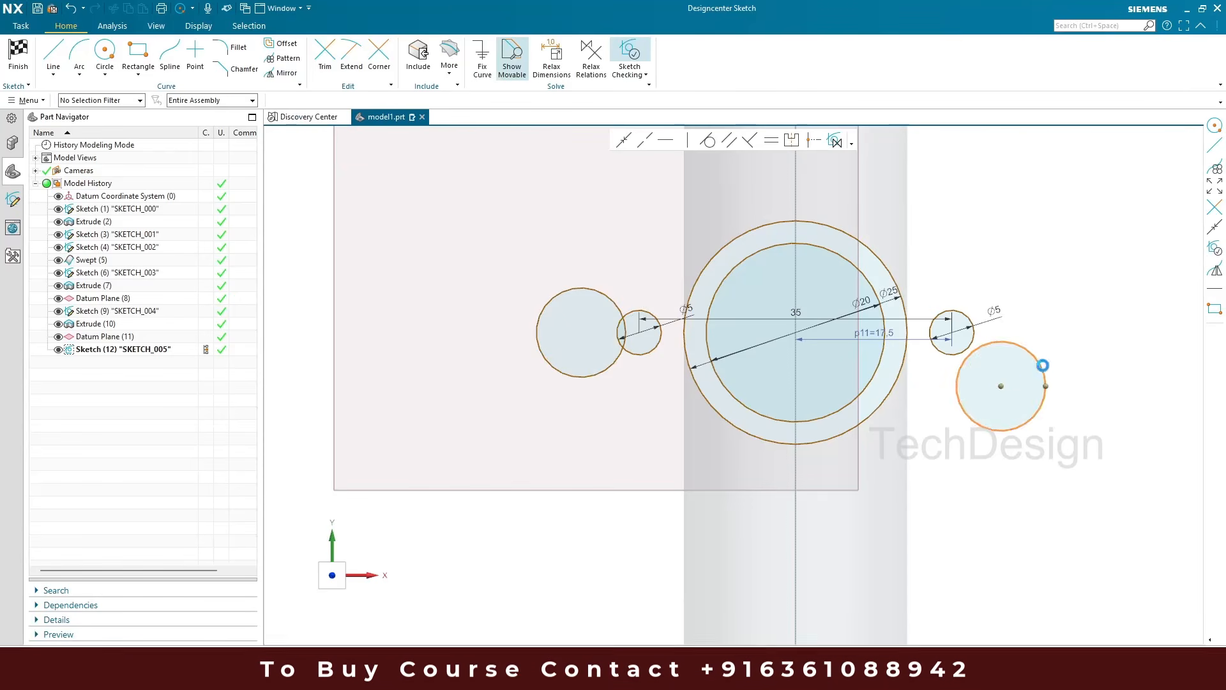
{"action": "double_click", "coordinate": [1068, 358]}
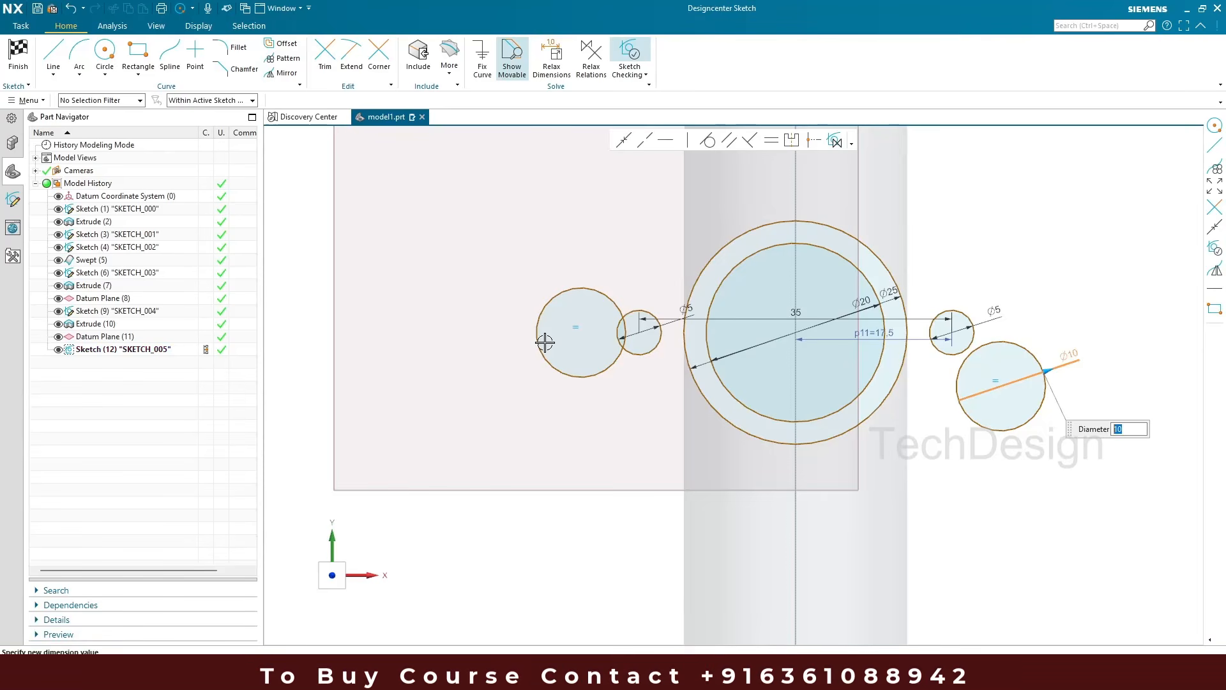
{"action": "key", "text": "Escape"}
Make each 10 mm circle concentric with its neighbouring 5 mm circle using coincident relations
{"action": "left_click", "coordinate": [572, 291]}
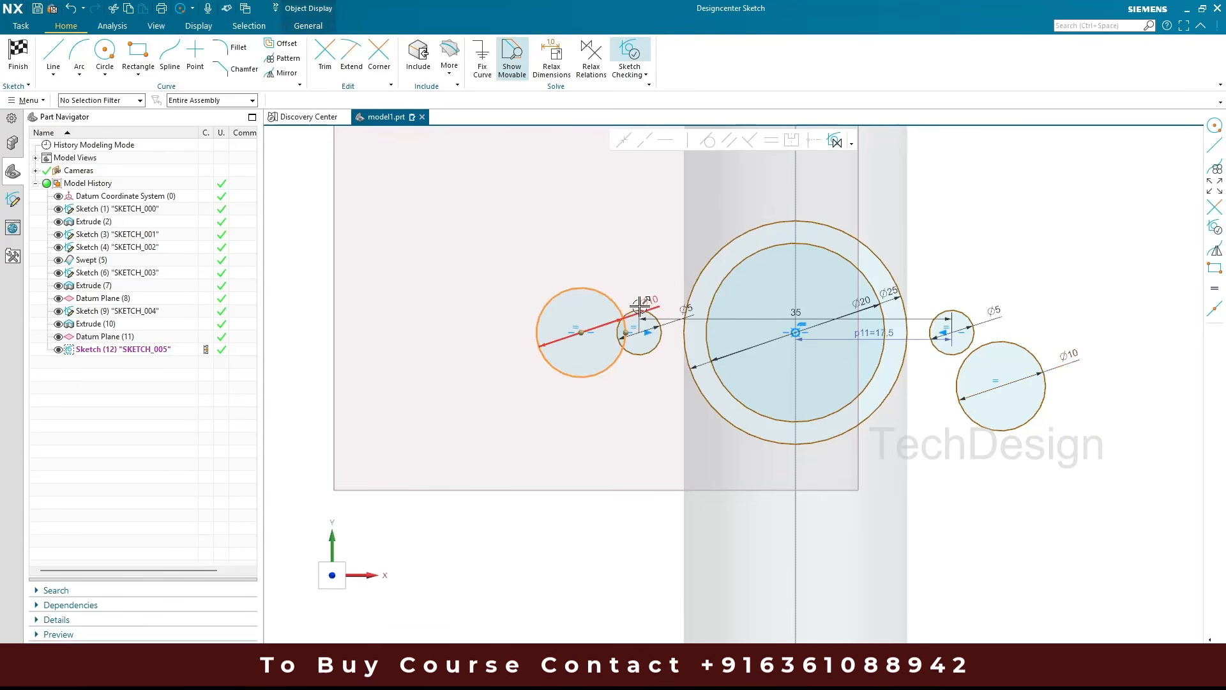
{"action": "left_click", "coordinate": [657, 343]}
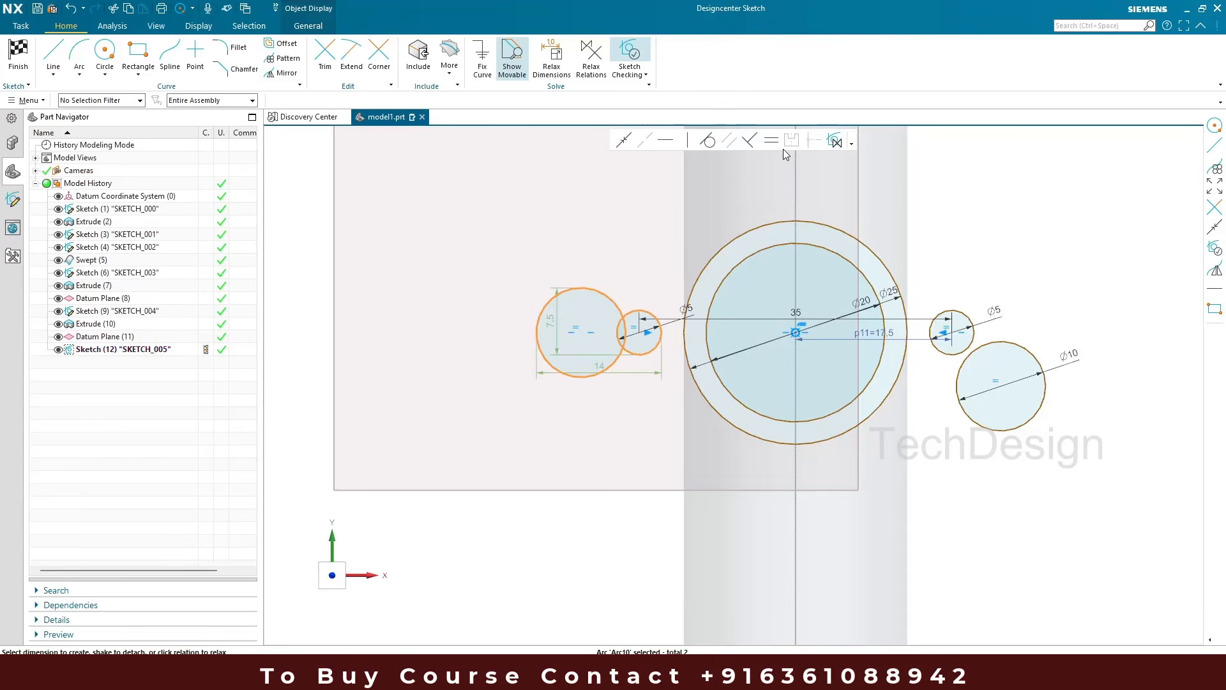
{"action": "left_click", "coordinate": [623, 139]}
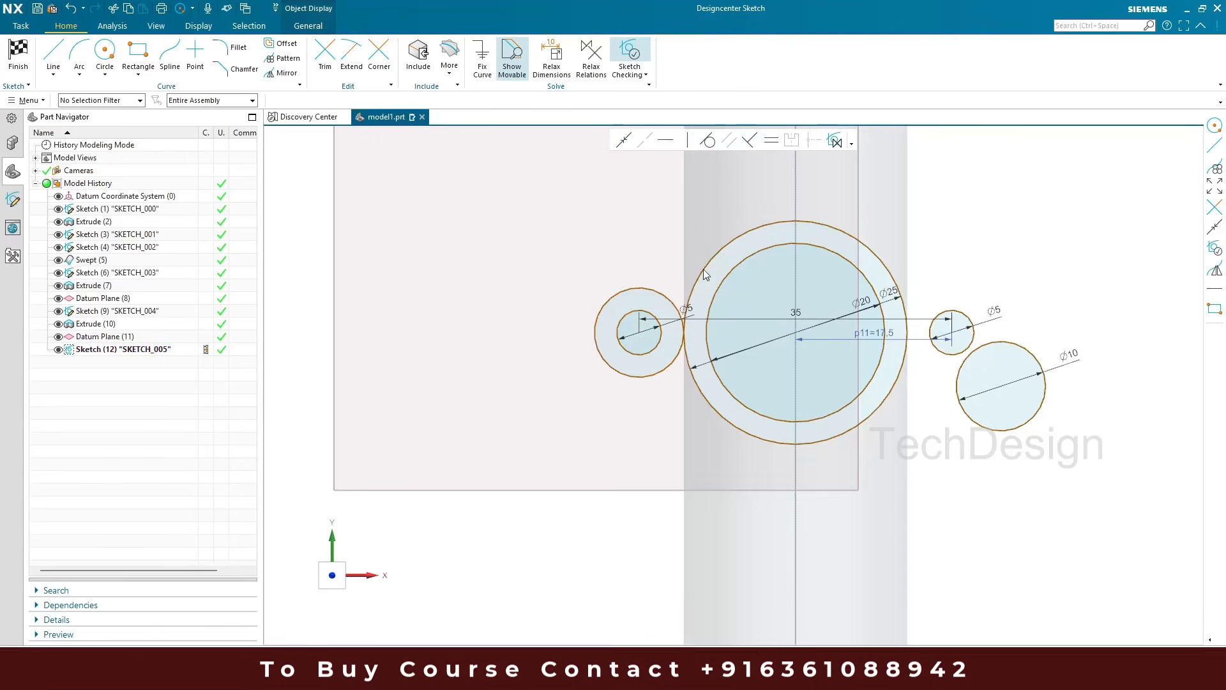
{"action": "left_click", "coordinate": [1038, 398]}
{"action": "left_click", "coordinate": [939, 349]}
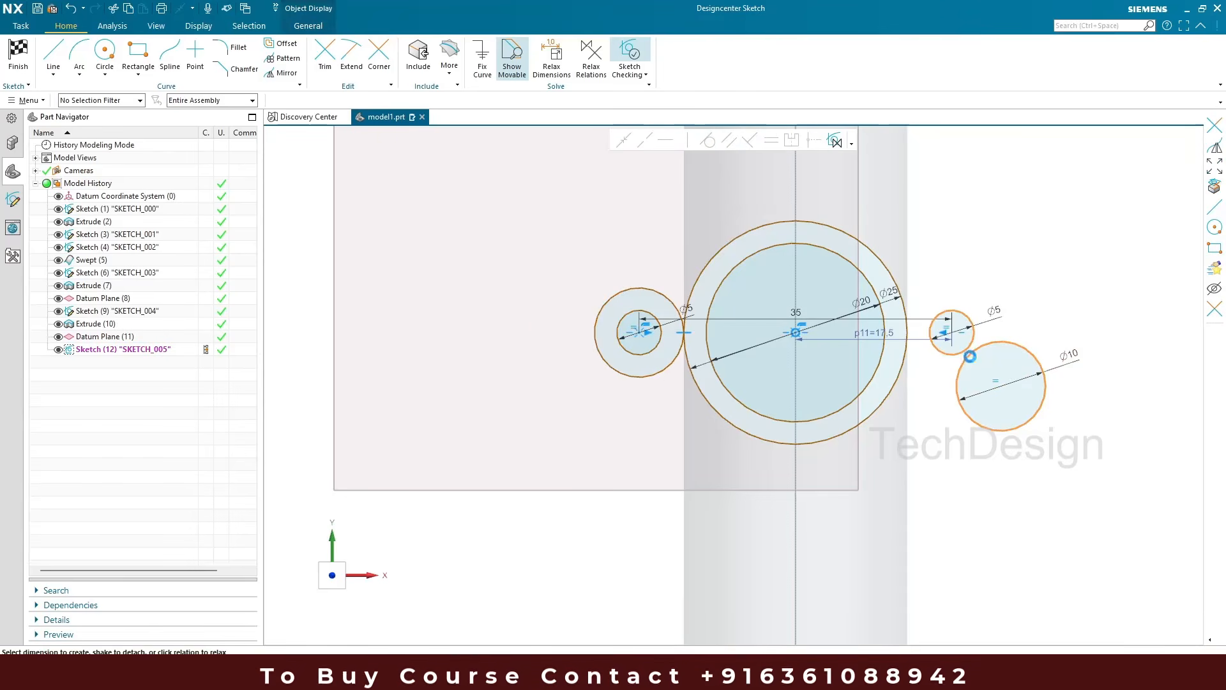
{"action": "left_click", "coordinate": [624, 140]}
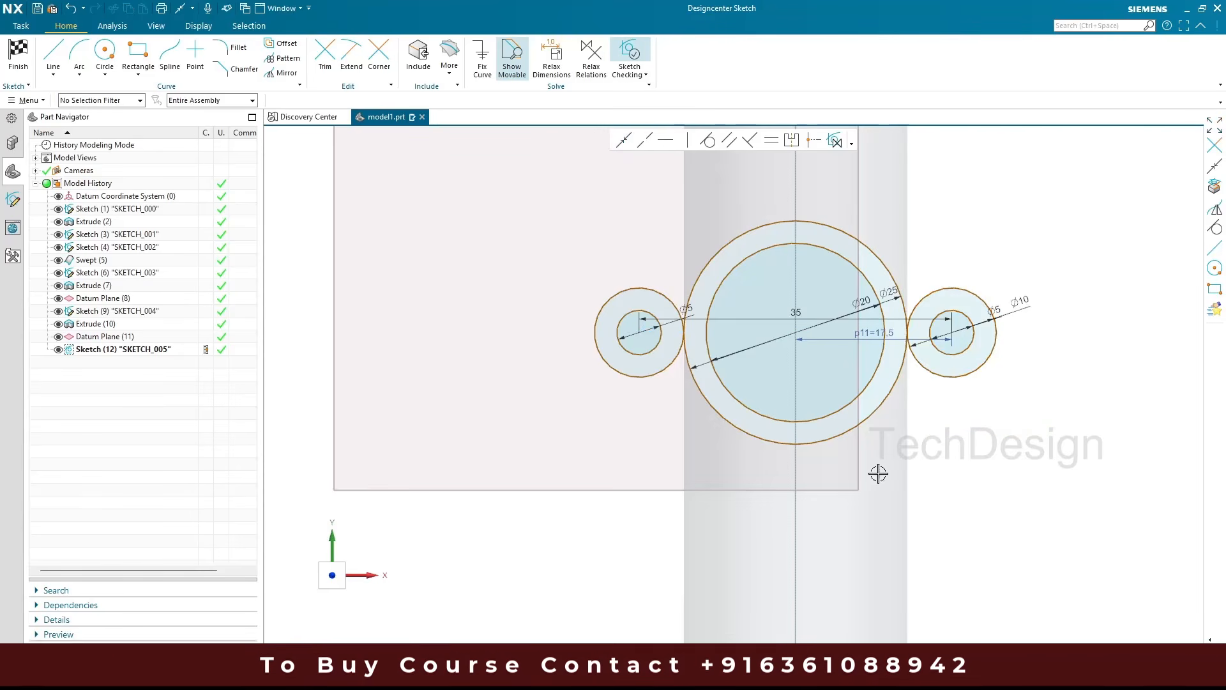
Draw the upper tangent line from the 10 mm circle on the negative X side to the 25 mm circle
{"action": "scroll", "coordinate": [679, 372], "scroll_direction": "down", "scroll_amount": 1}
{"action": "scroll", "coordinate": [678, 373], "scroll_direction": "up", "scroll_amount": 2}
{"action": "scroll", "coordinate": [453, 287], "scroll_direction": "down", "scroll_amount": 1}
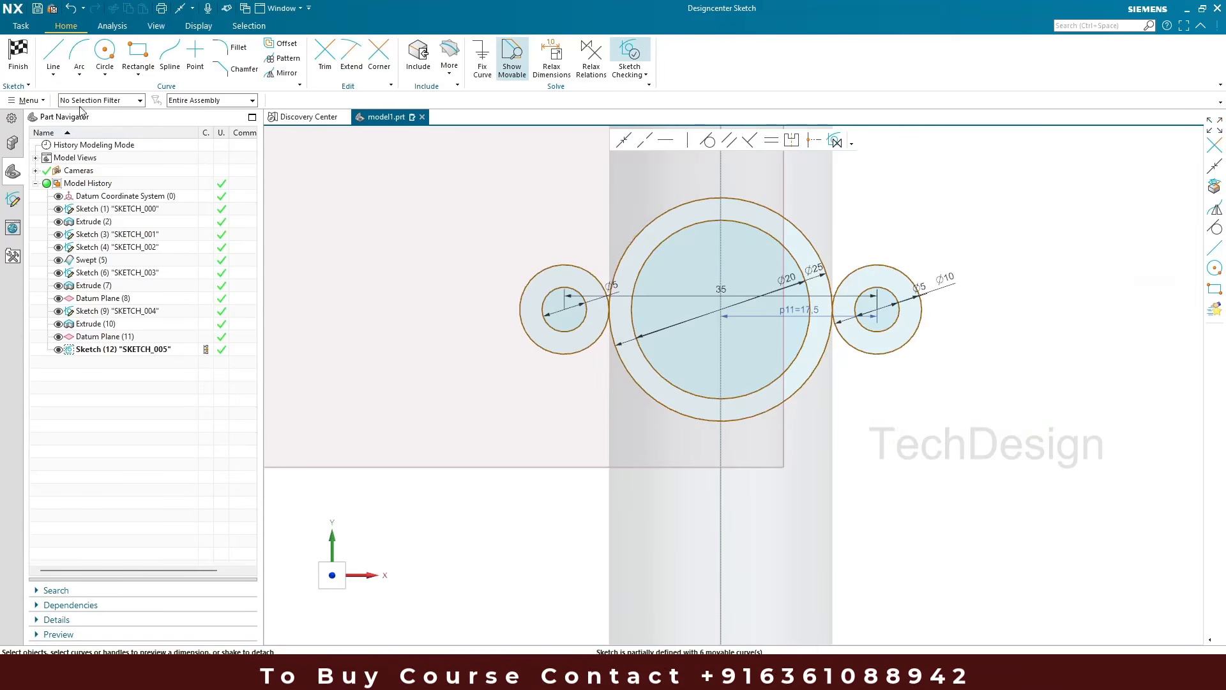
{"action": "left_click", "coordinate": [53, 59]}
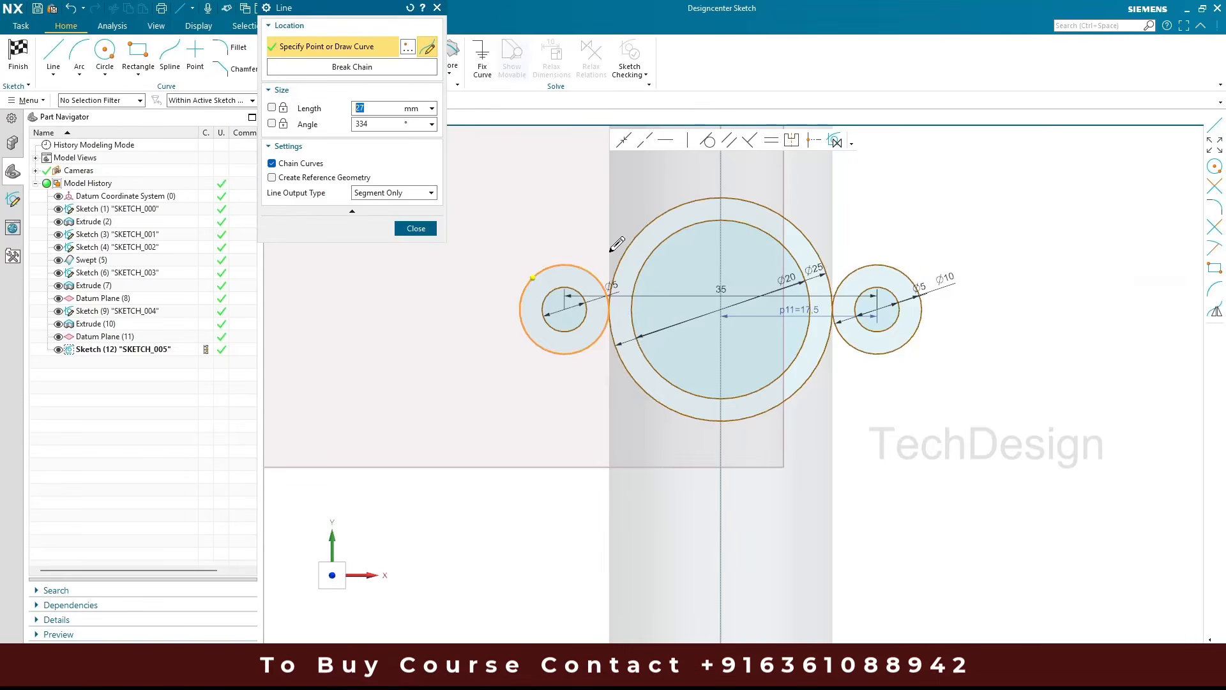
{"action": "left_click", "coordinate": [544, 269]}
{"action": "left_click", "coordinate": [674, 207]}
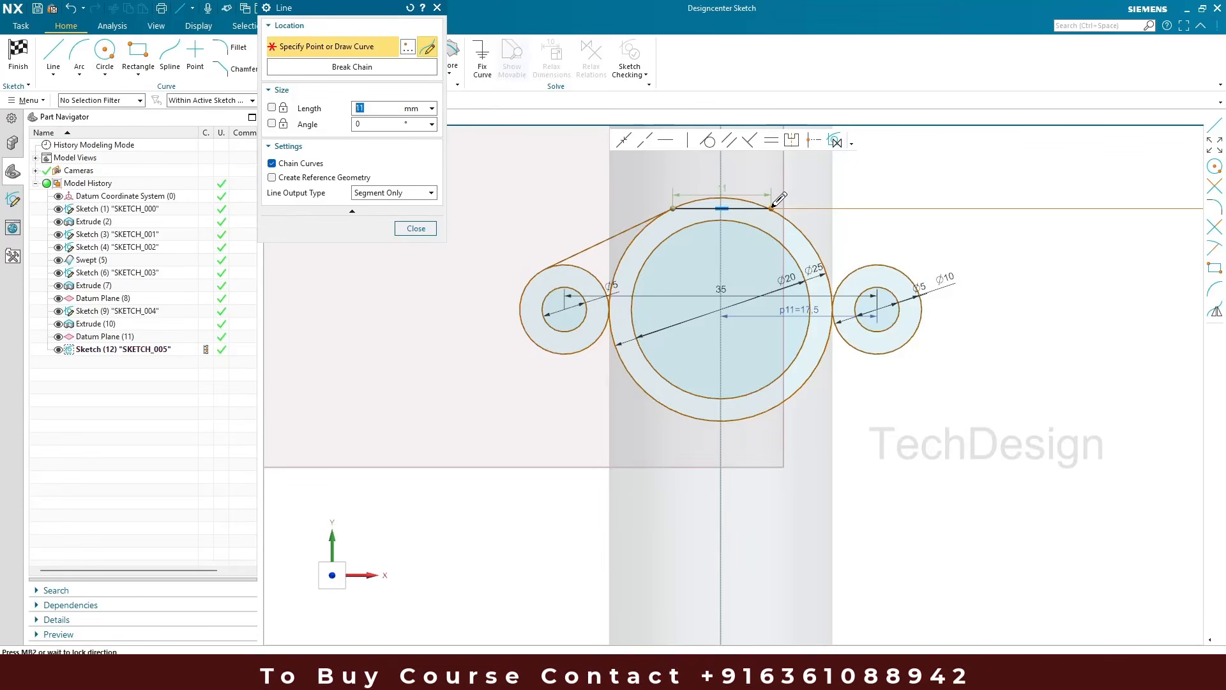
{"action": "key", "text": "Escape"}
Draw the upper tangent line from the 25 mm circle to the 10 mm circle on the positive X side
{"action": "left_click", "coordinate": [53, 57]}
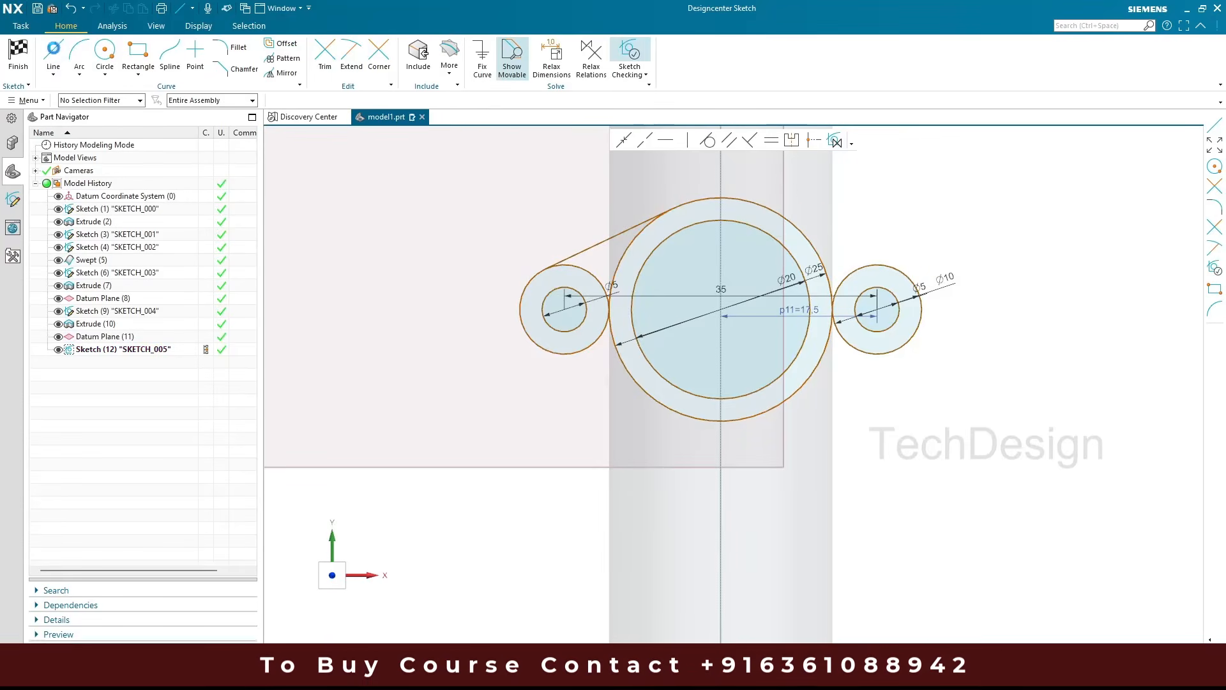
{"action": "left_click", "coordinate": [767, 208]}
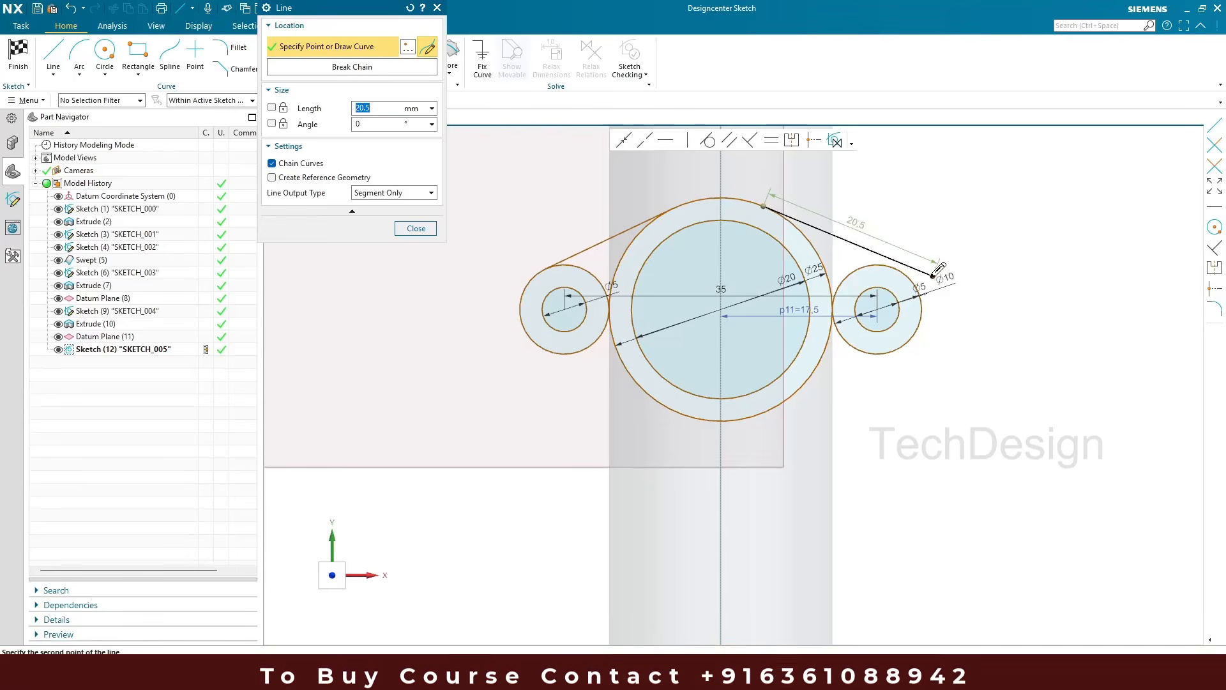
{"action": "left_click", "coordinate": [913, 281]}
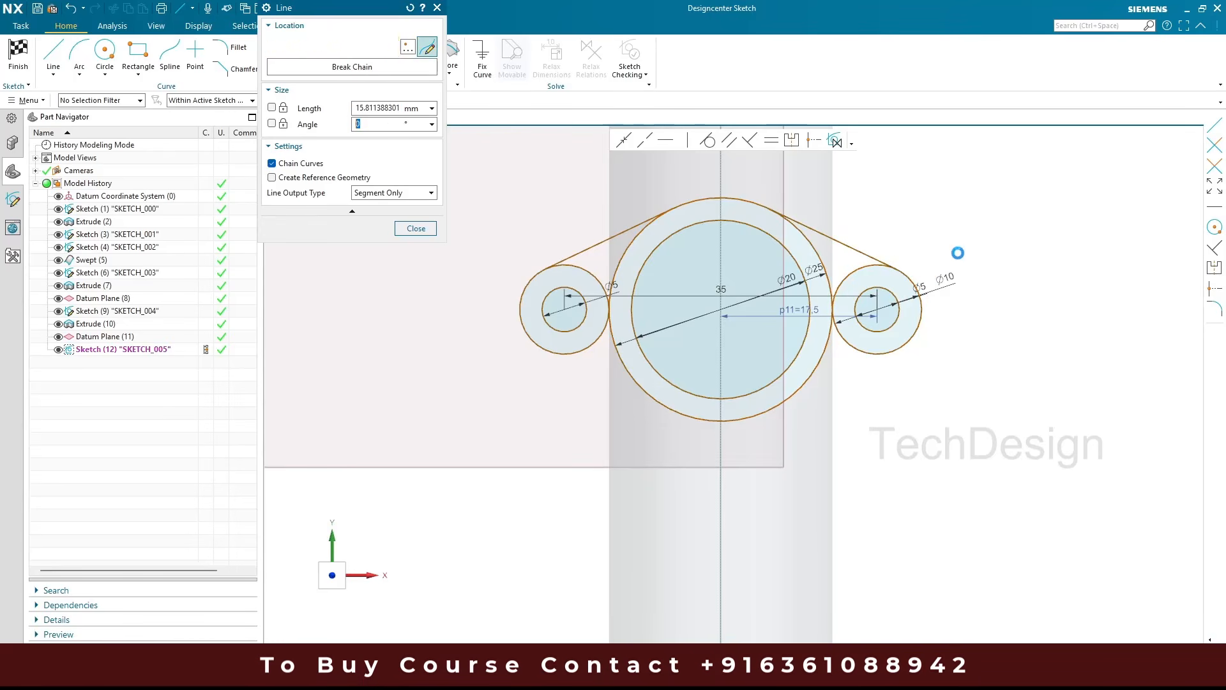
{"action": "key", "text": "Escape"}
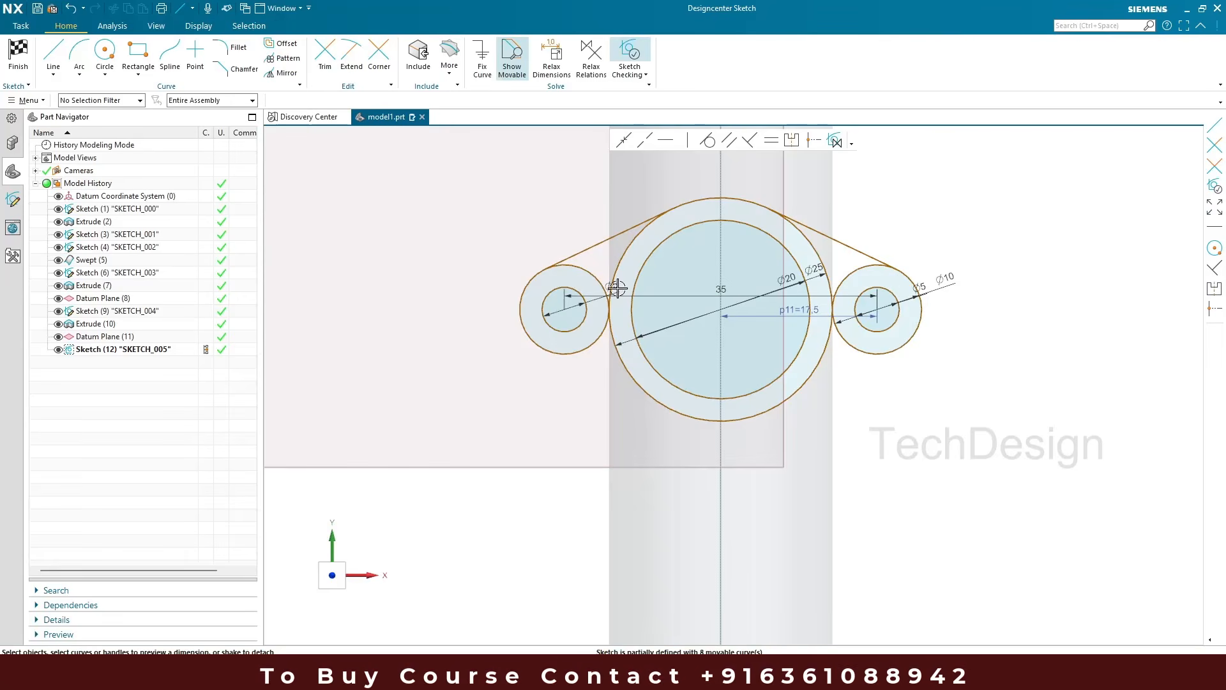
Draw the lower tangent line from the 10 mm circle on the negative X side to the 25 mm circle
{"action": "left_click", "coordinate": [53, 54]}
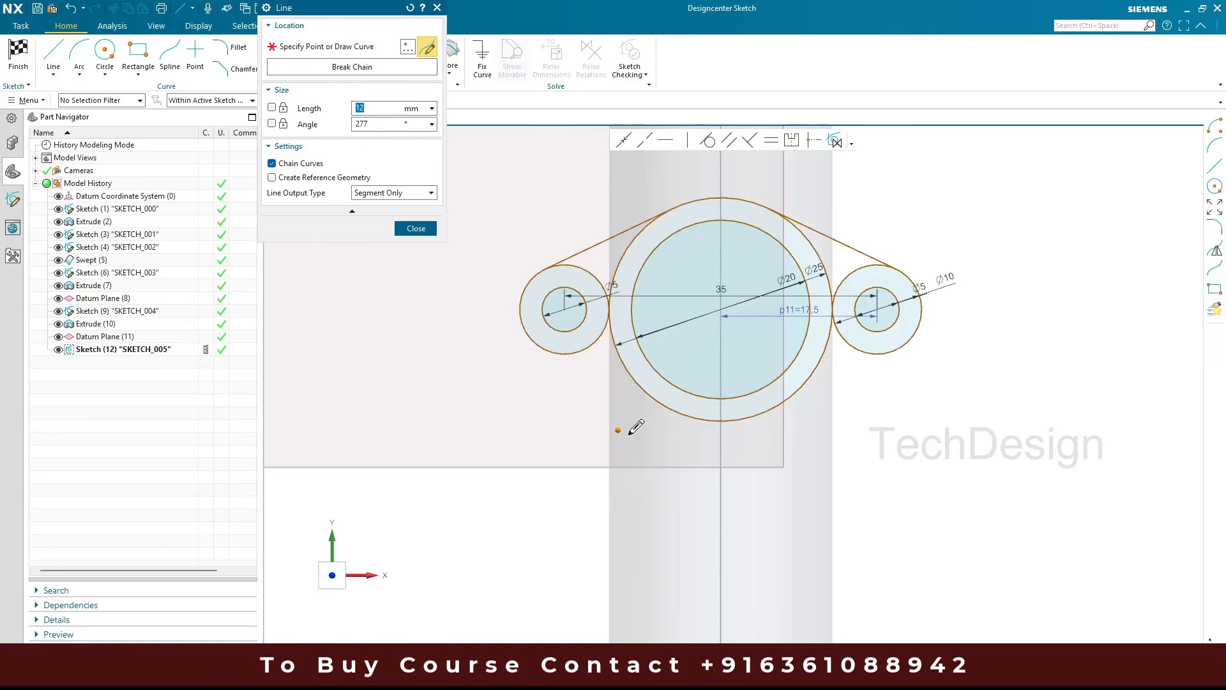
{"action": "left_click", "coordinate": [578, 346]}
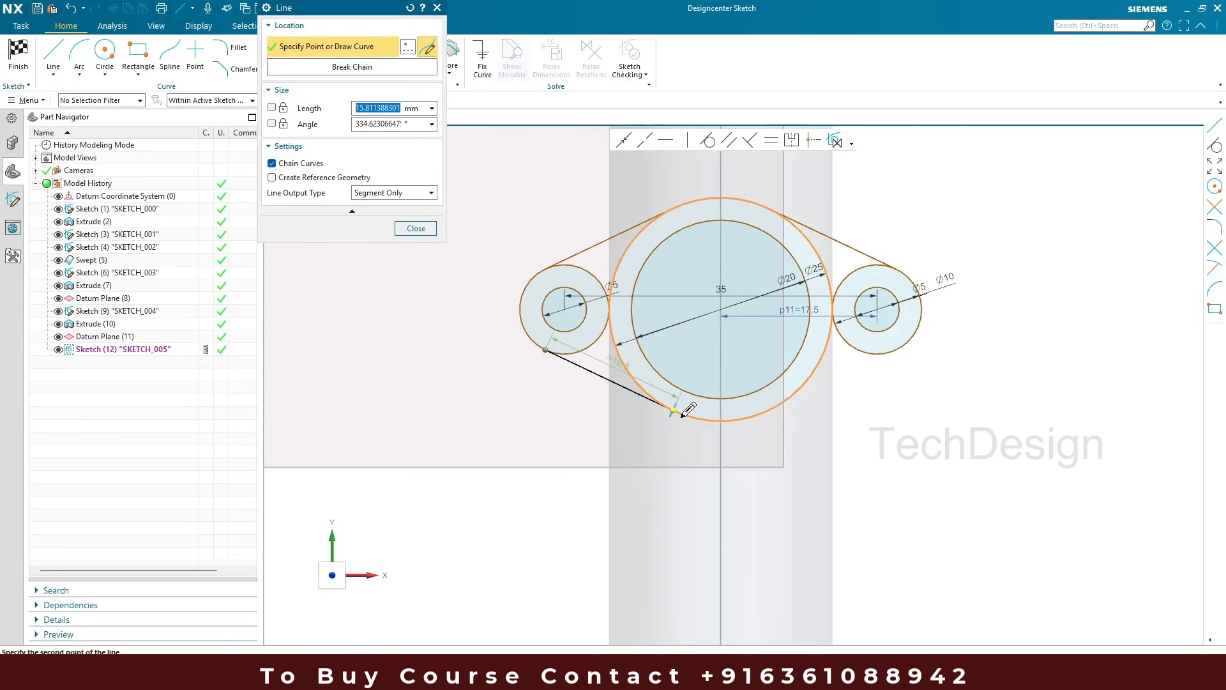
{"action": "left_click", "coordinate": [673, 408]}
{"action": "key", "text": "Escape"}
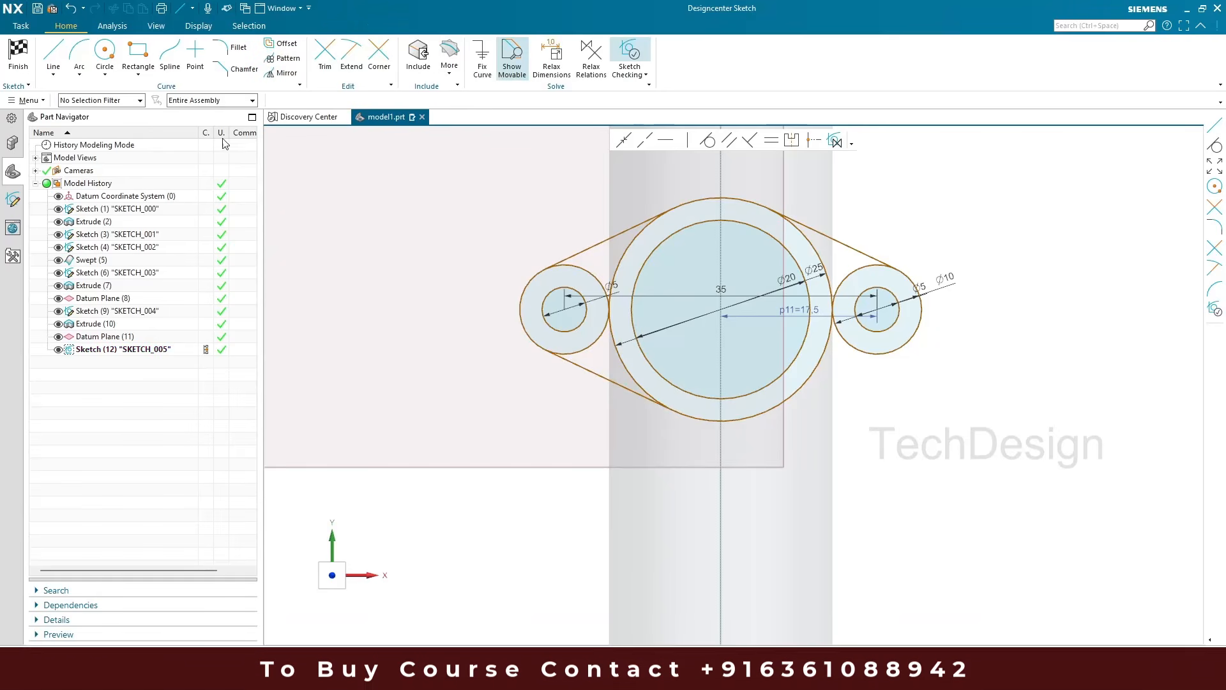
Draw the lower tangent line from the 25 mm circle to the 10 mm circle on the positive X side
{"action": "left_click", "coordinate": [53, 55]}
{"action": "left_click", "coordinate": [769, 410]}
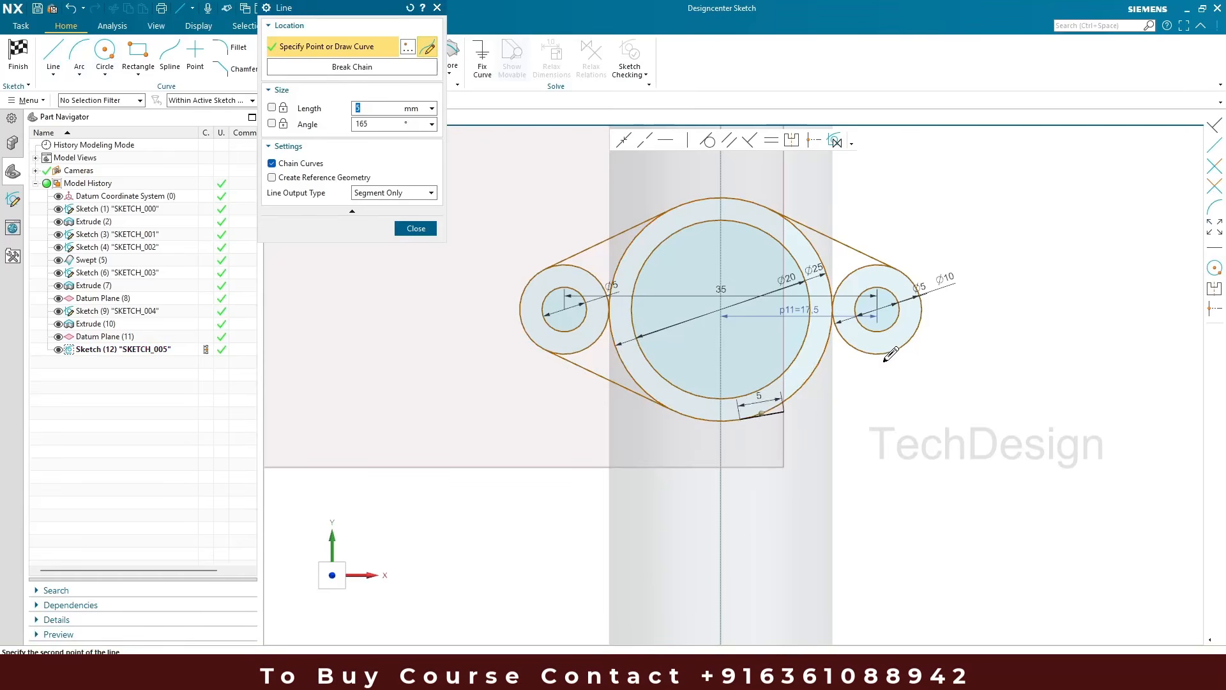
{"action": "left_click", "coordinate": [901, 347]}
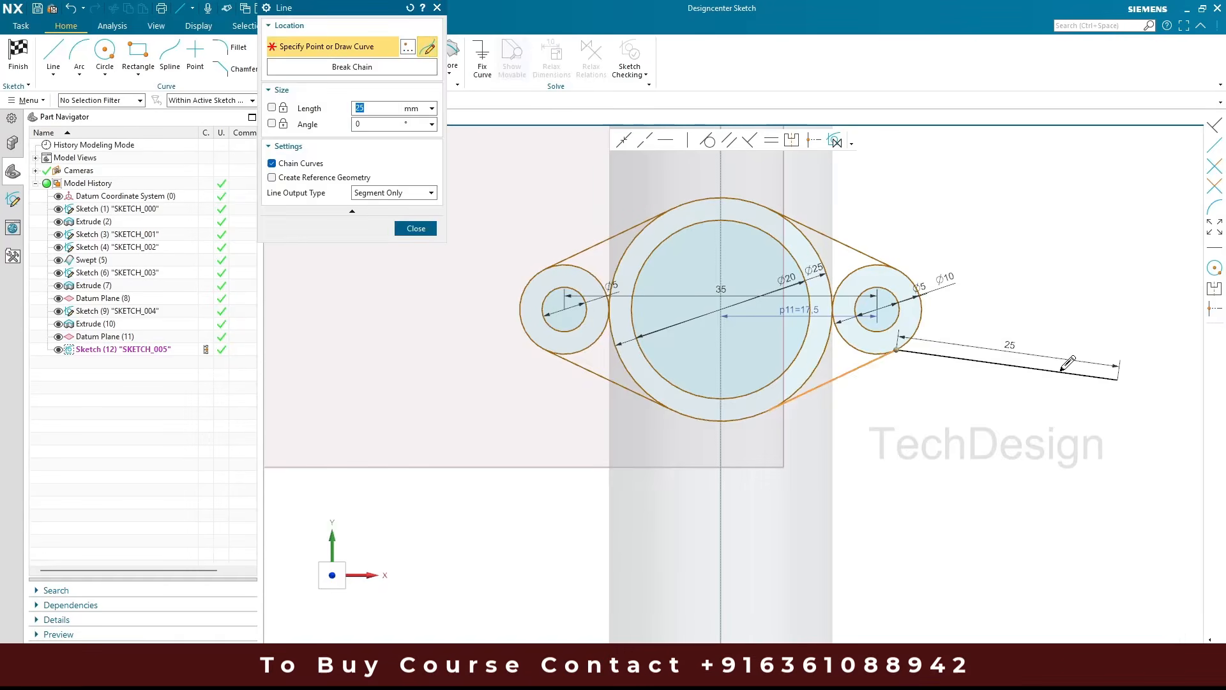
{"action": "key", "text": "Escape"}
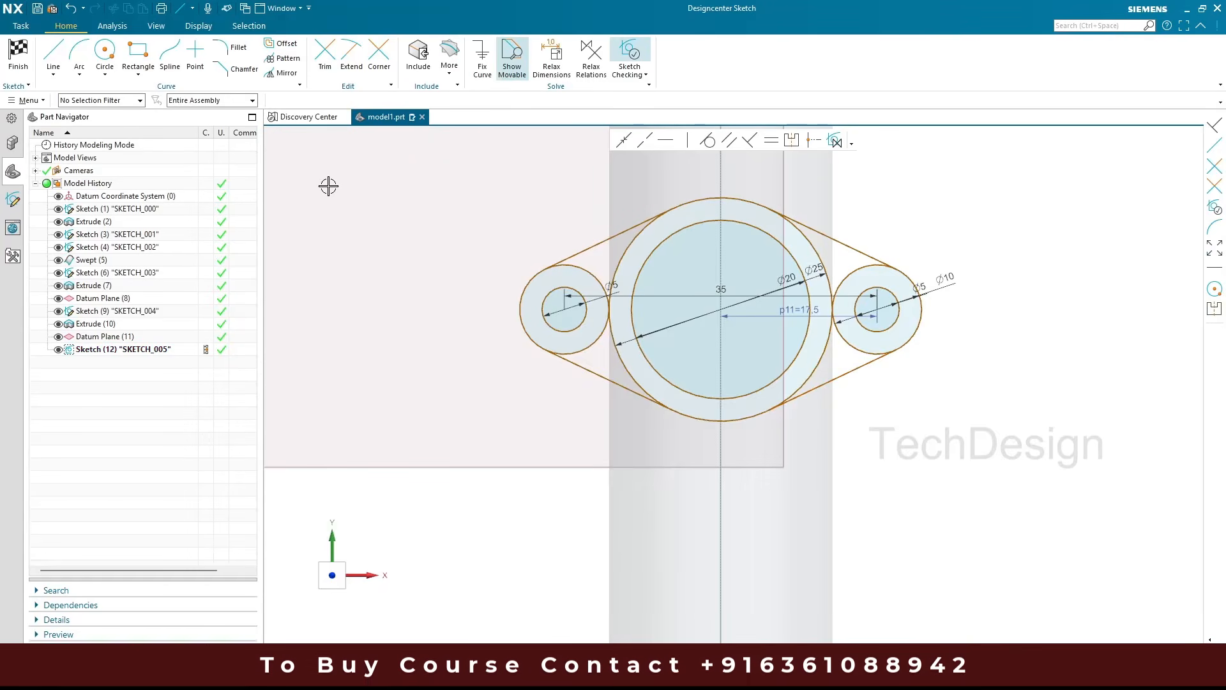
Trim the inner arcs of both 10 mm circles and the side arcs of the 25 mm circle to leave one closed flange outline
{"action": "left_click", "coordinate": [325, 52]}
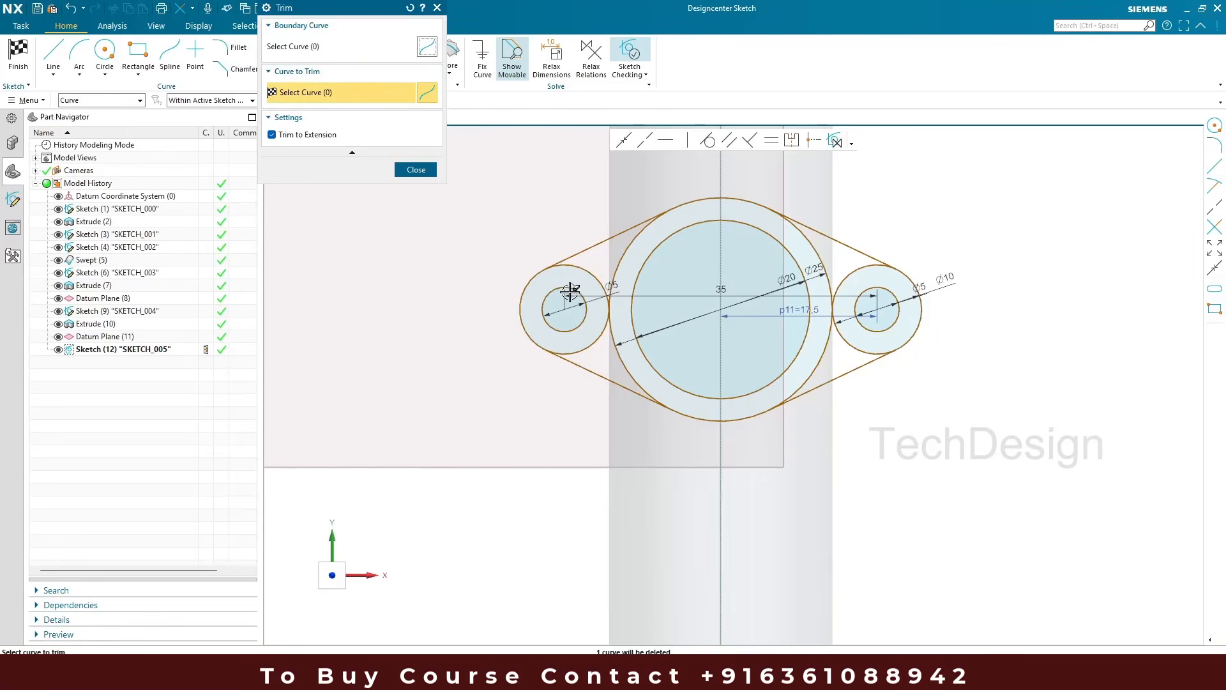
{"action": "left_click", "coordinate": [597, 275]}
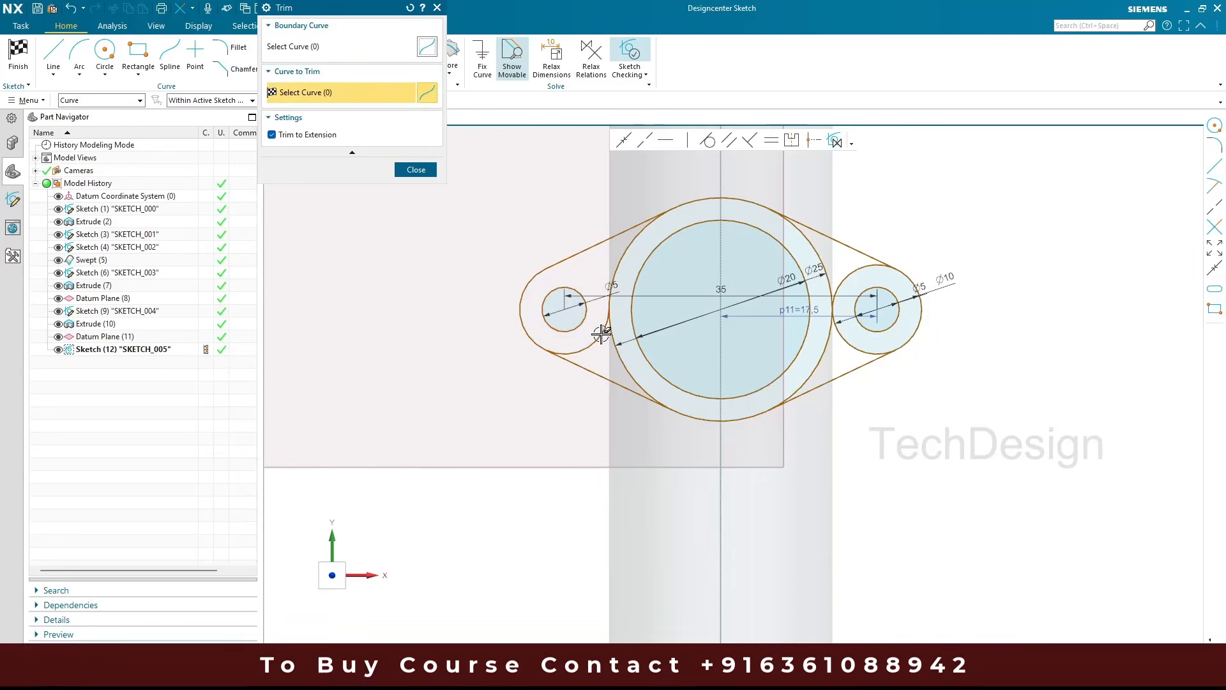
{"action": "left_click", "coordinate": [857, 274]}
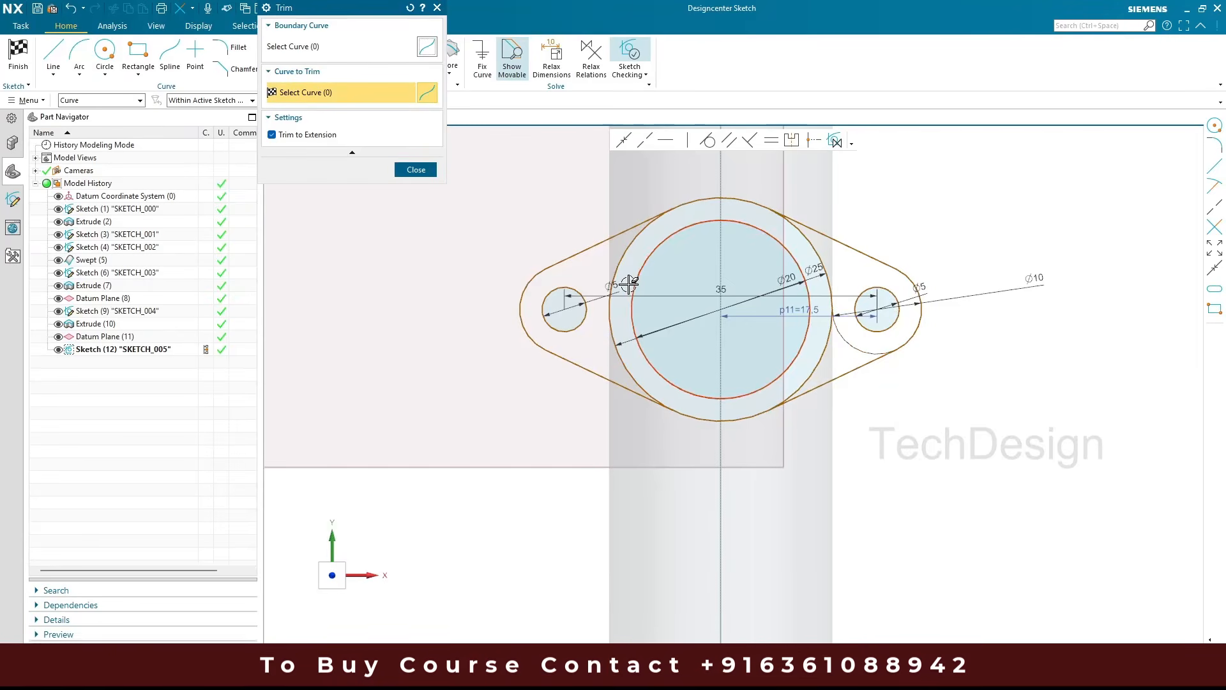
{"action": "left_click", "coordinate": [634, 242]}
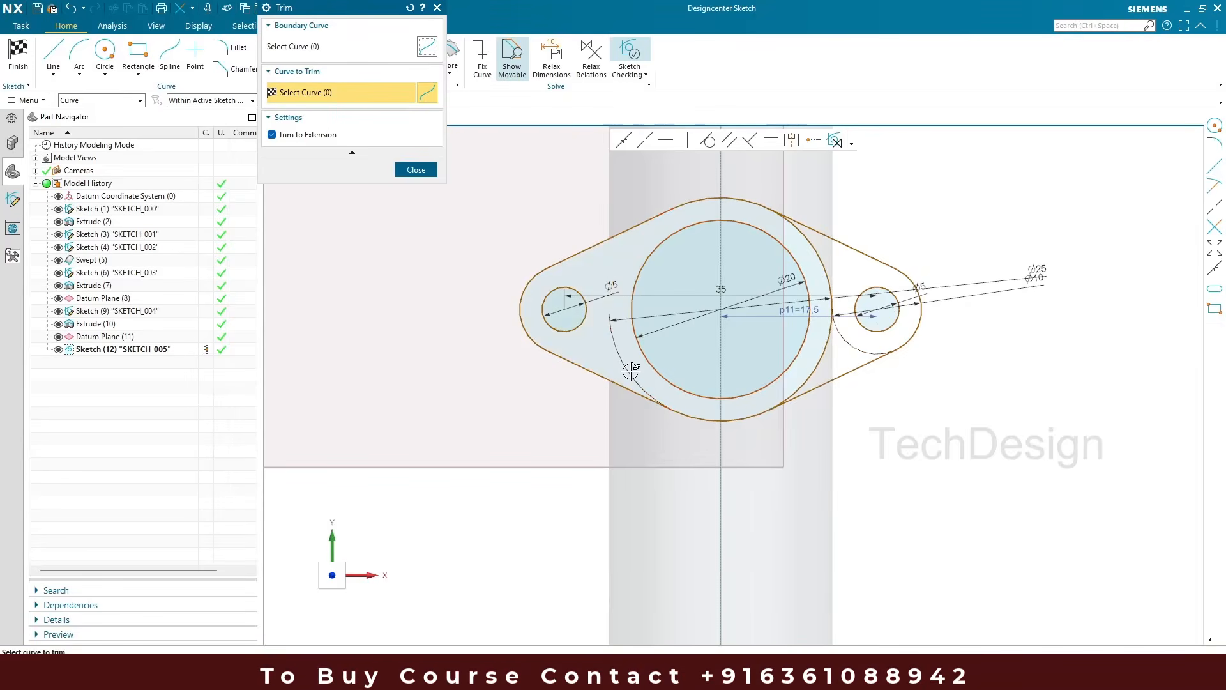
{"action": "left_click", "coordinate": [827, 345]}
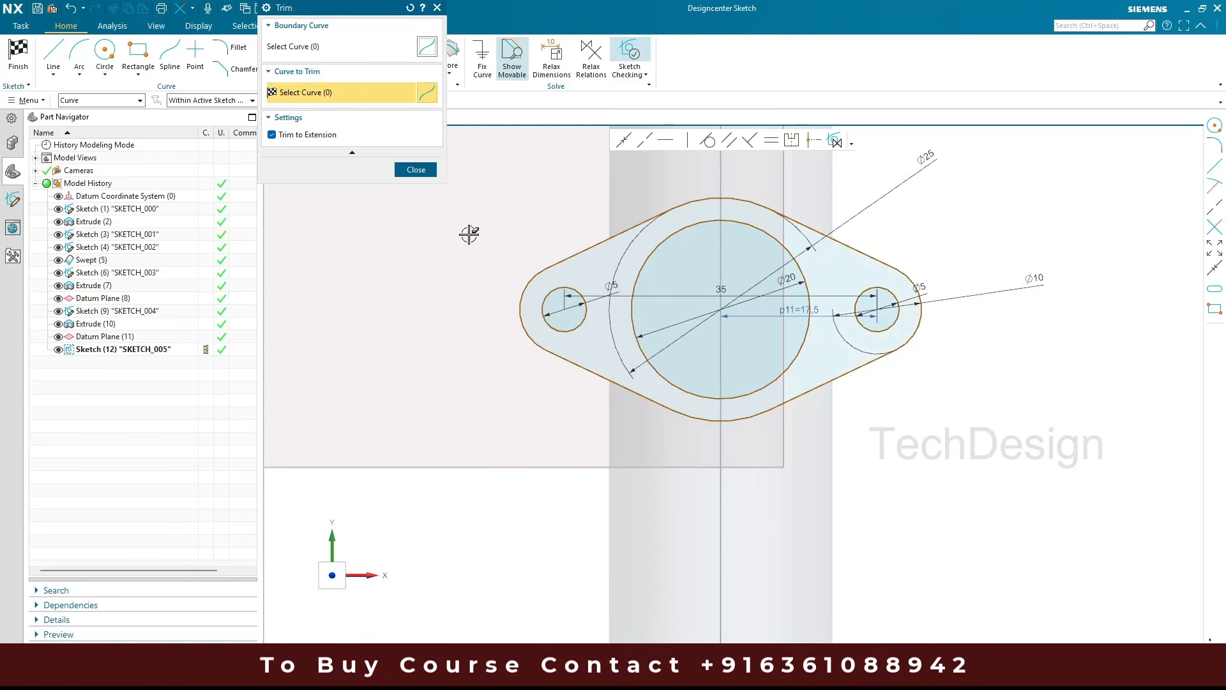
{"action": "left_click", "coordinate": [415, 169]}
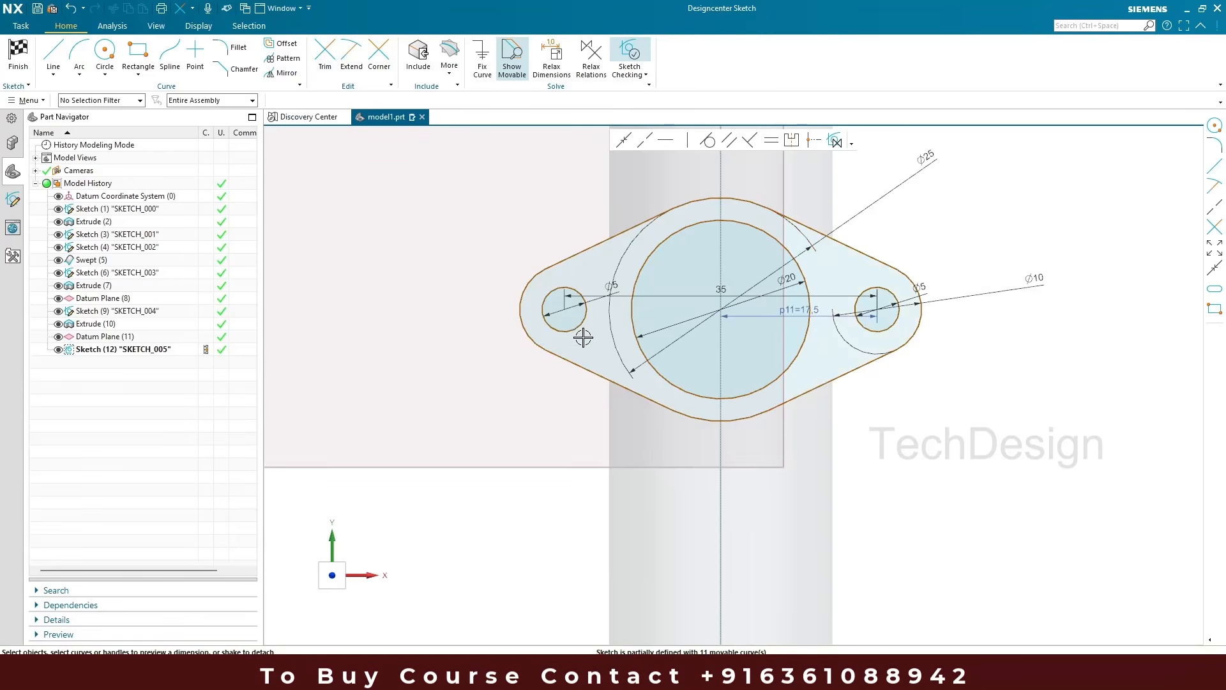
{"action": "scroll", "coordinate": [554, 334], "scroll_direction": "down", "scroll_amount": 3}
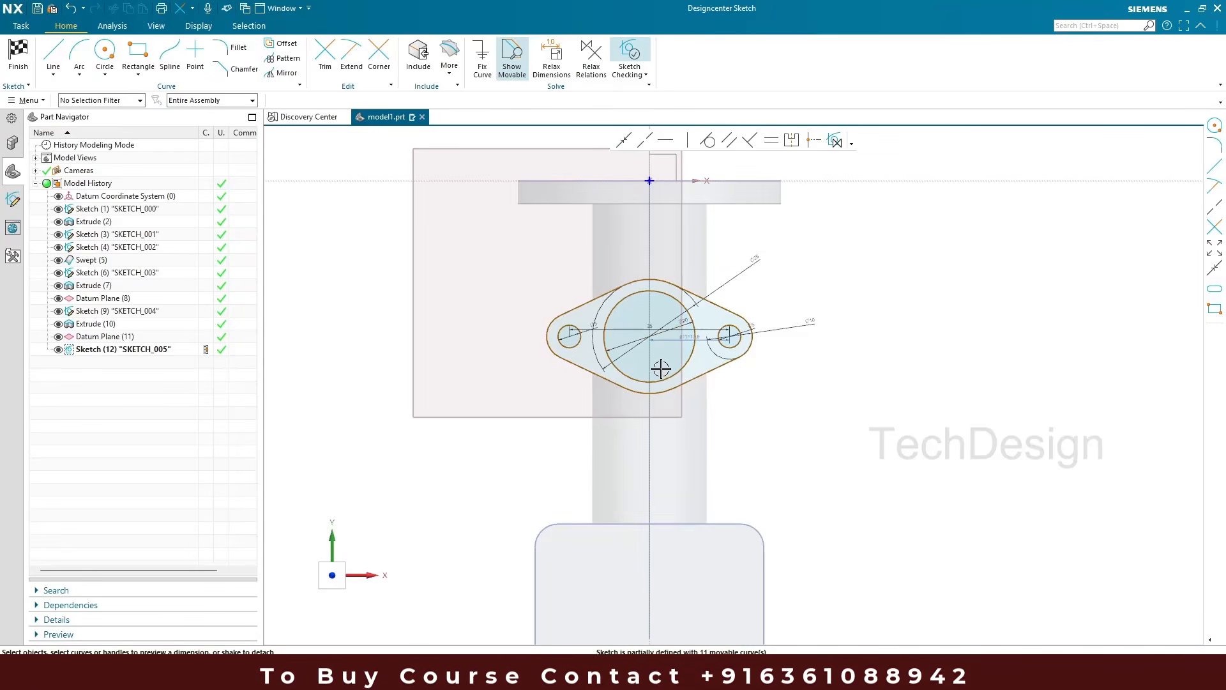
{"action": "scroll", "coordinate": [744, 284], "scroll_direction": "down", "scroll_amount": 2}
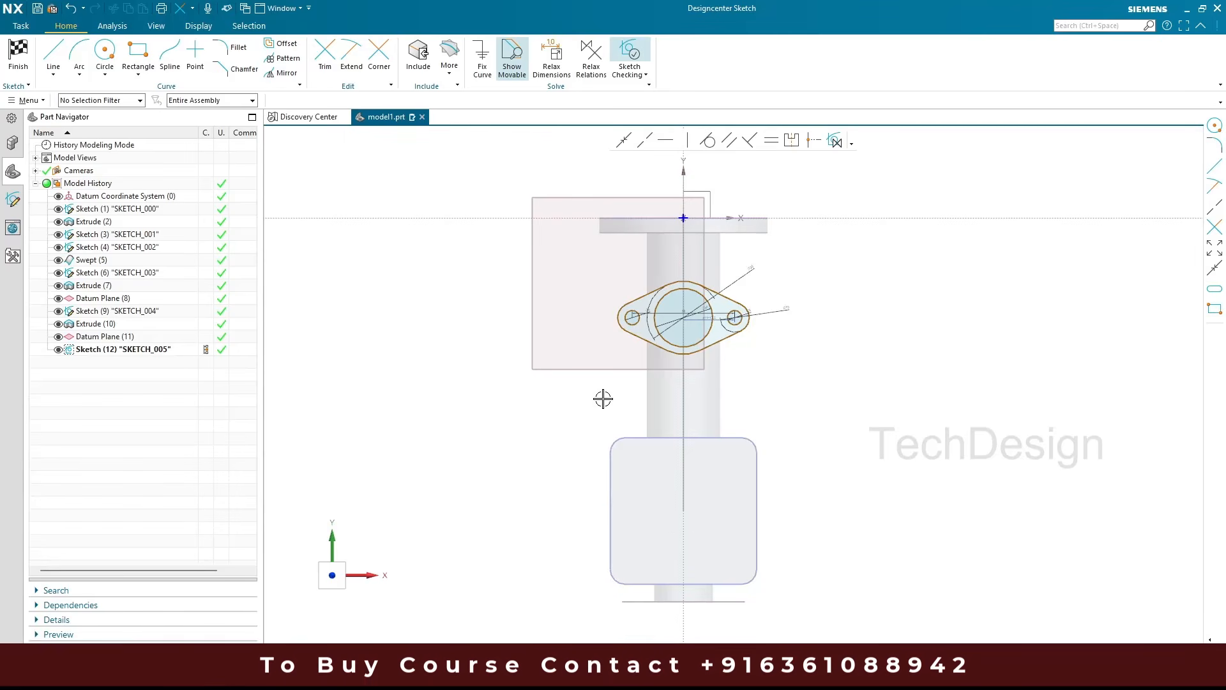
{"action": "scroll", "coordinate": [578, 209], "scroll_direction": "down", "scroll_amount": 1}
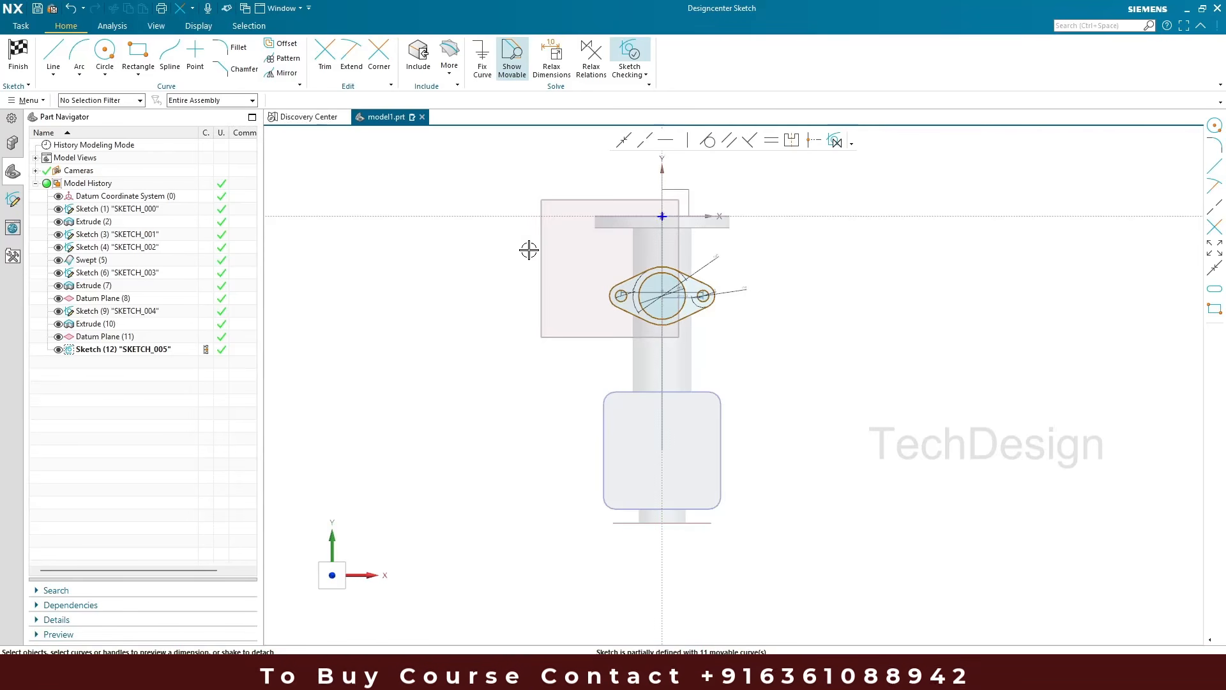
{"action": "scroll", "coordinate": [662, 300], "scroll_direction": "up", "scroll_amount": 3}
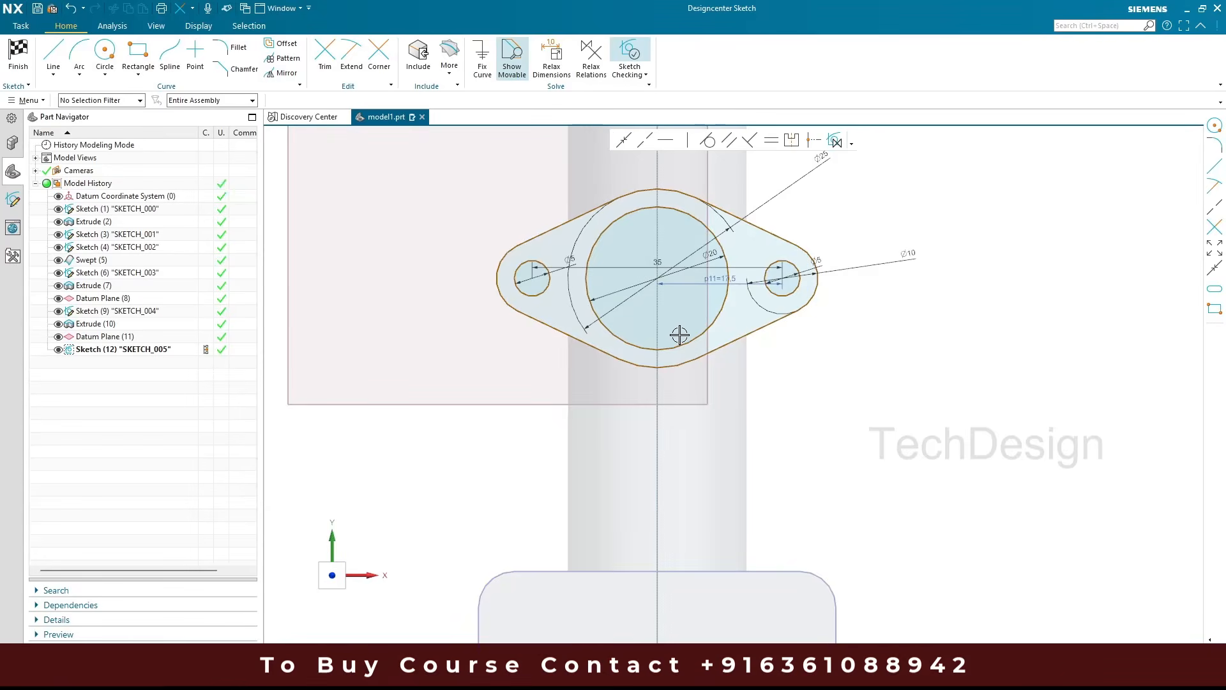
{"action": "left_click", "coordinate": [657, 276]}
{"action": "scroll", "coordinate": [657, 276], "scroll_direction": "down", "scroll_amount": 1}
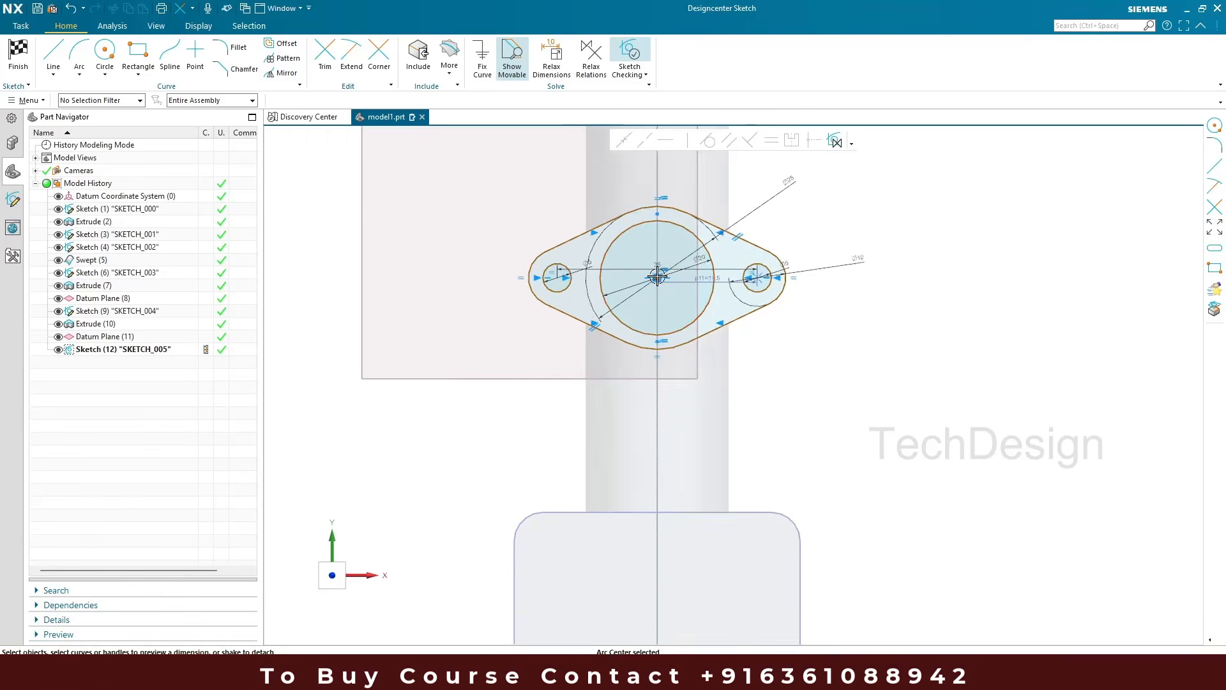
{"action": "scroll", "coordinate": [657, 276], "scroll_direction": "down", "scroll_amount": 3}
{"action": "middle_click_drag", "start_coordinate": [657, 520], "coordinate": [623, 523]}
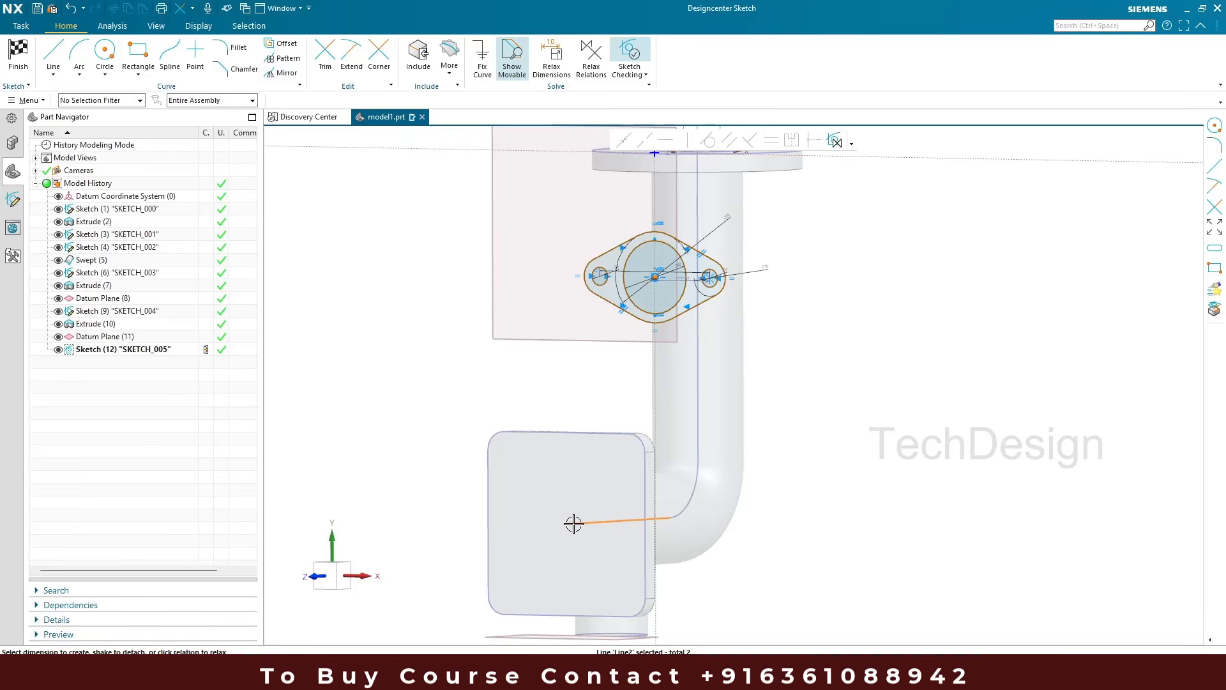
{"action": "key", "text": "Escape"}
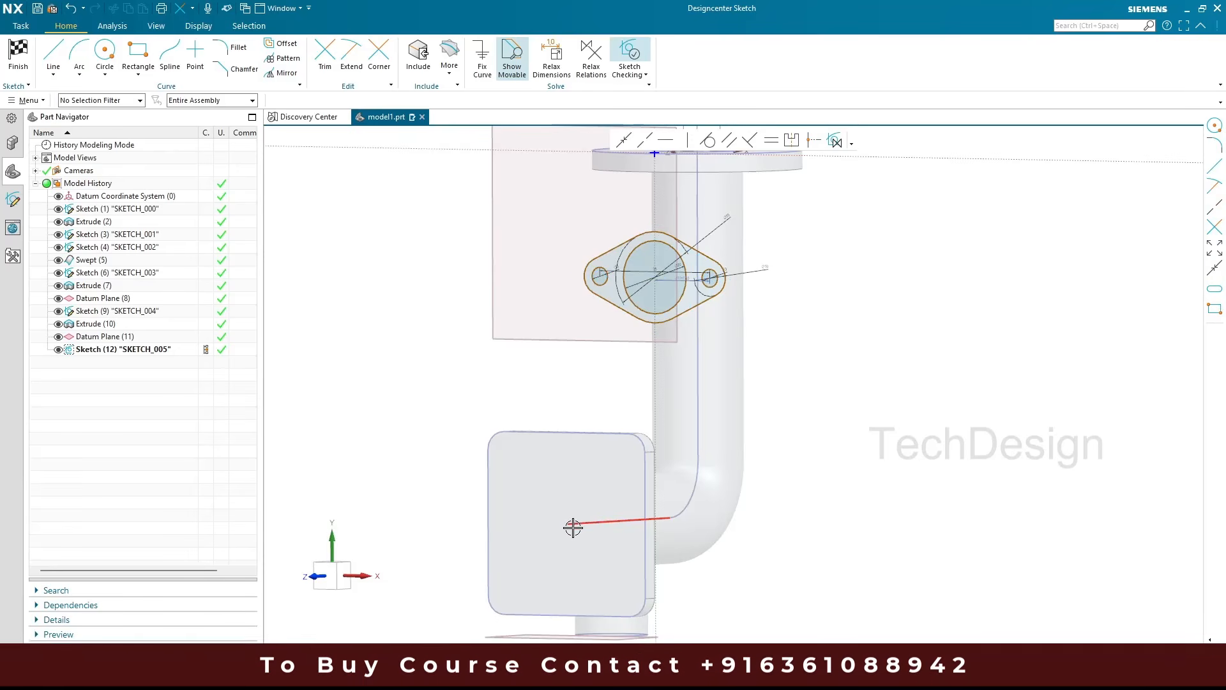
{"action": "left_click", "coordinate": [567, 525]}
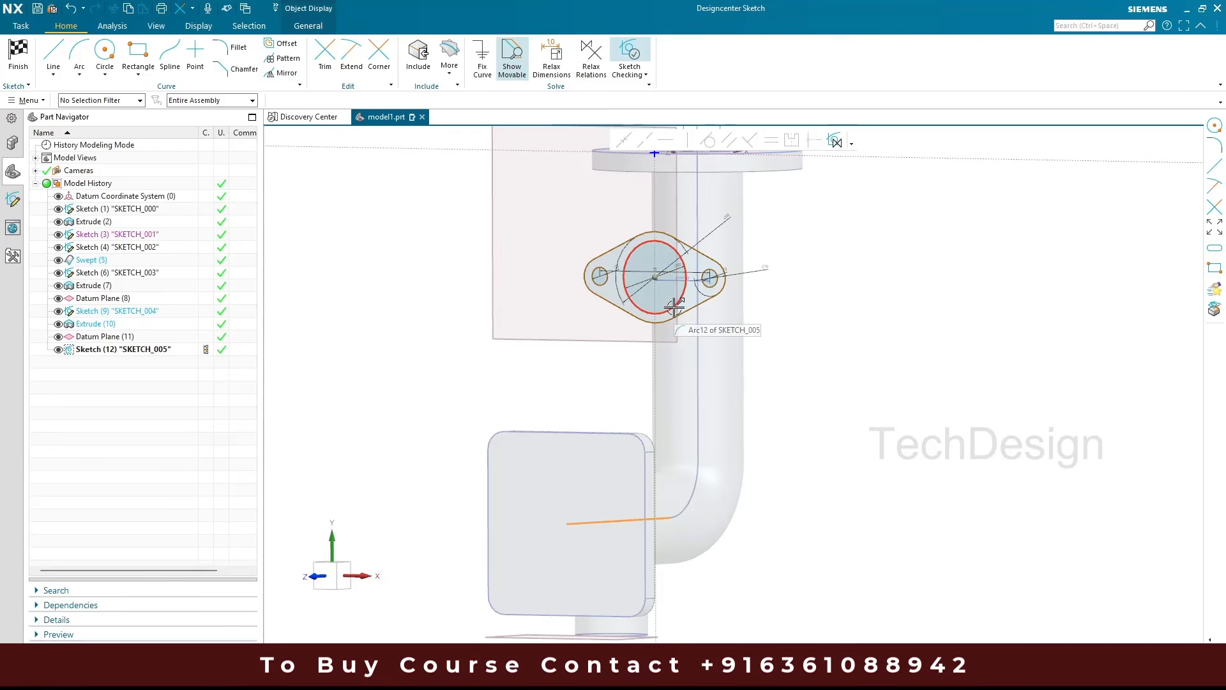
{"action": "left_click", "coordinate": [655, 276]}
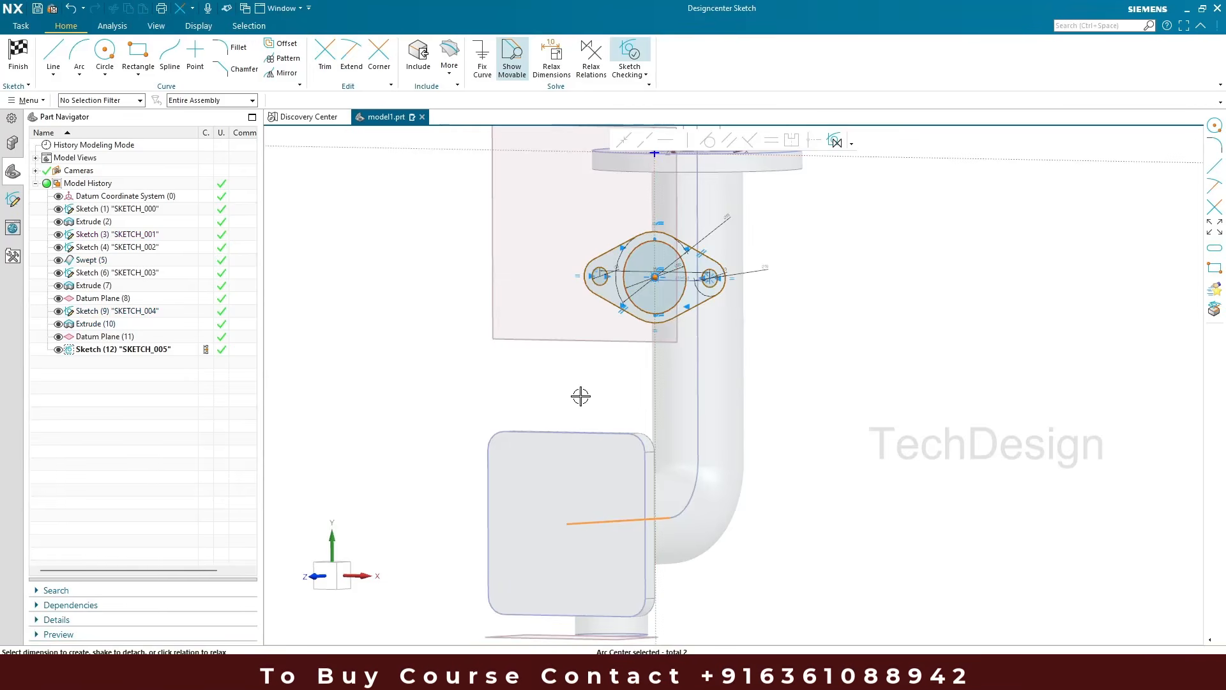
{"action": "key", "text": "Escape"}
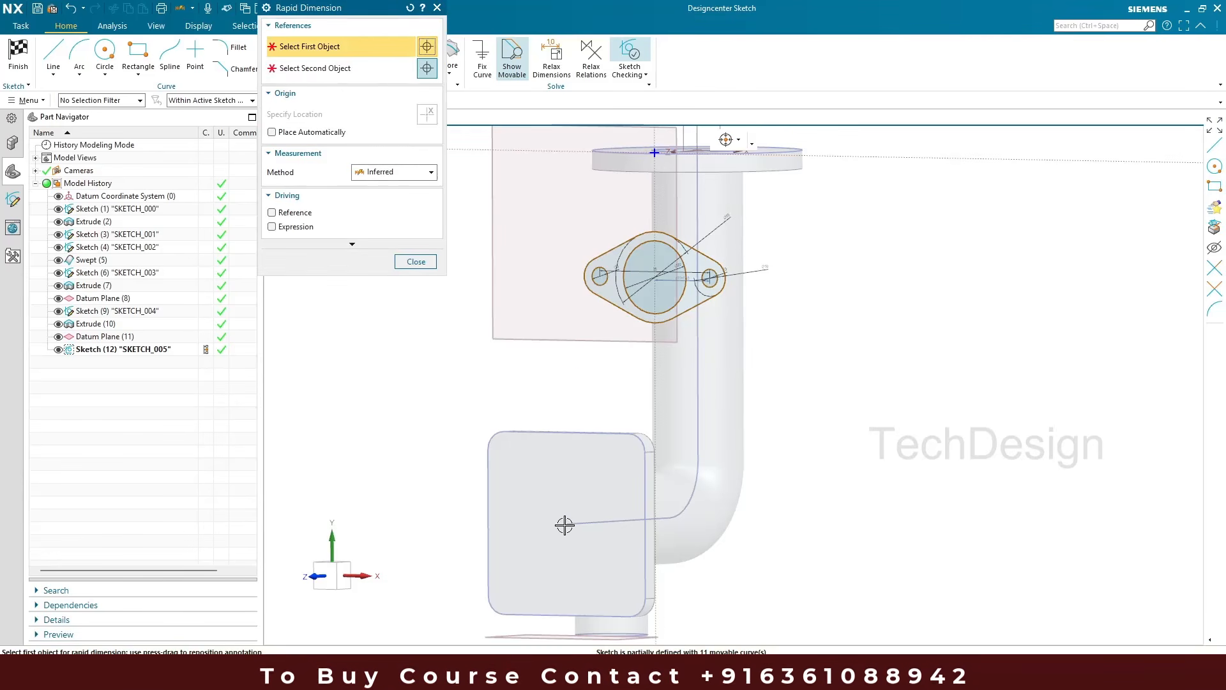
With the selection scope Within Work Part Only, dimension the vertical distance from the 20 mm circle's centre to the pipe path line at the square plate
{"action": "left_click", "coordinate": [252, 101]}
{"action": "left_click", "coordinate": [204, 114]}
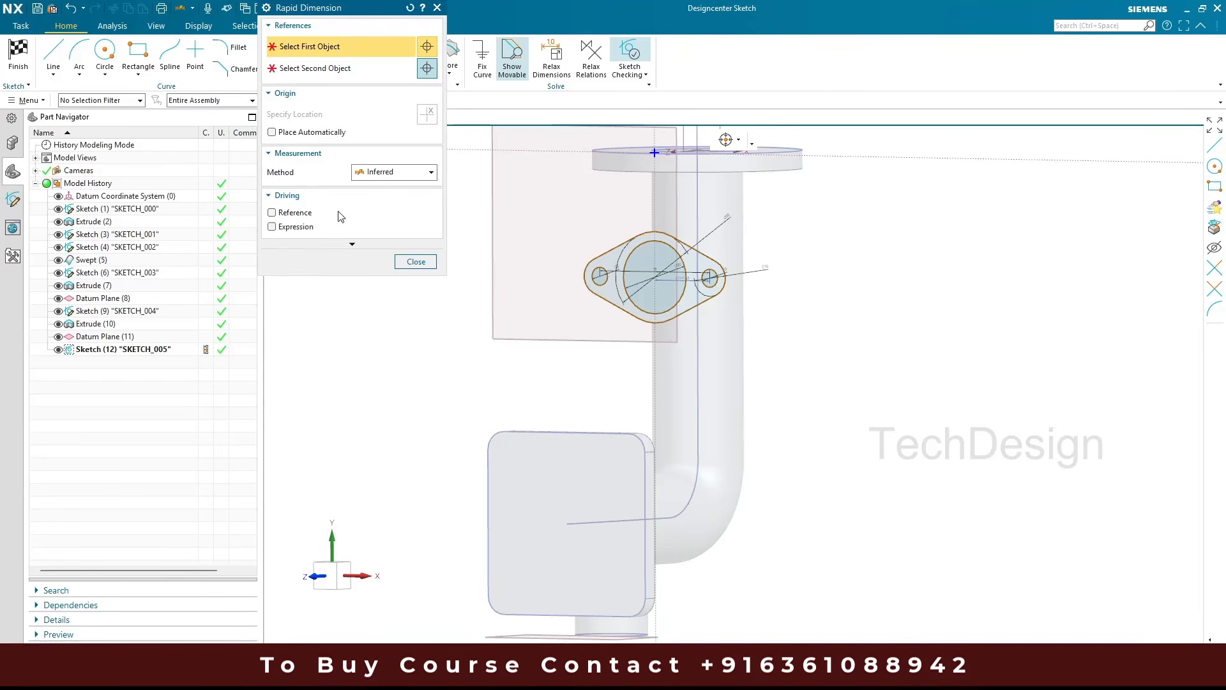
{"action": "left_click", "coordinate": [626, 276]}
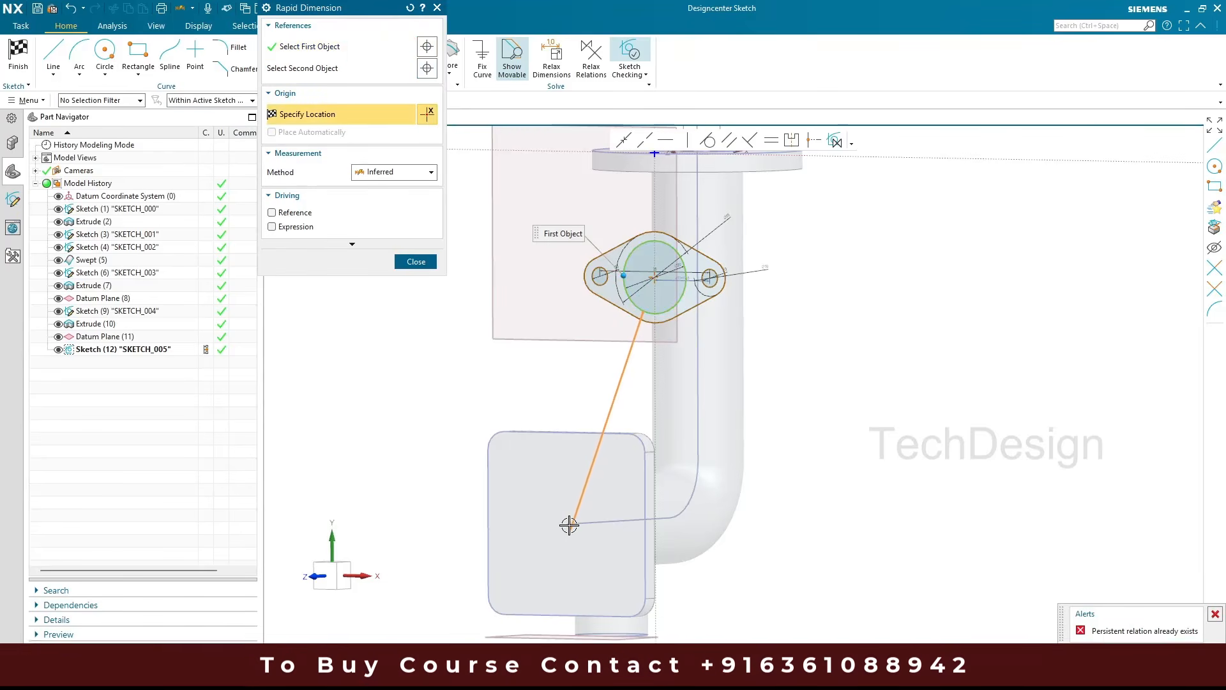
{"action": "left_click", "coordinate": [226, 104]}
{"action": "left_click", "coordinate": [220, 126]}
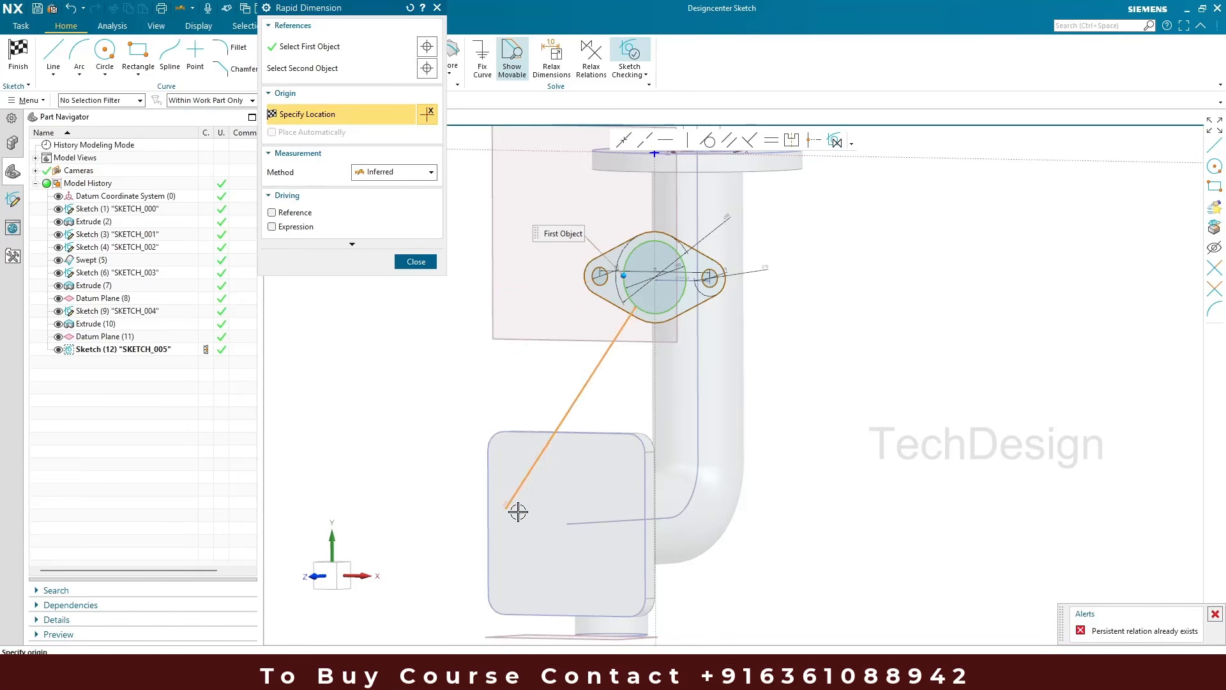
{"action": "left_click", "coordinate": [568, 524]}
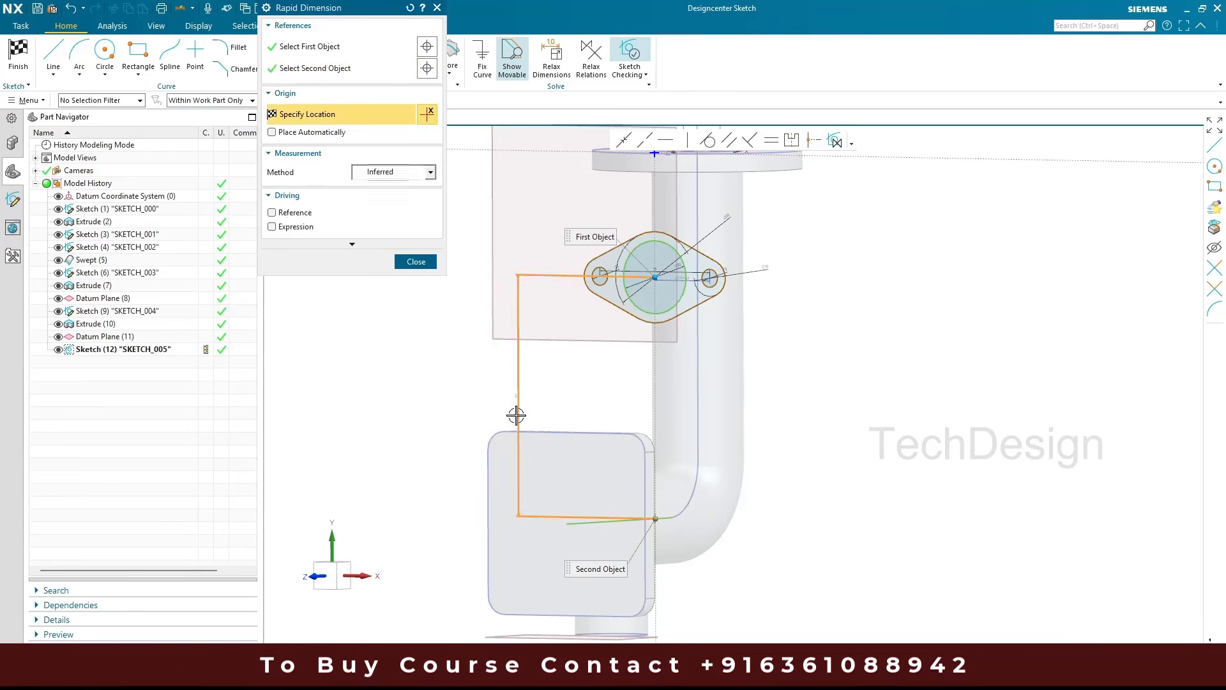
{"action": "left_click", "coordinate": [514, 414]}
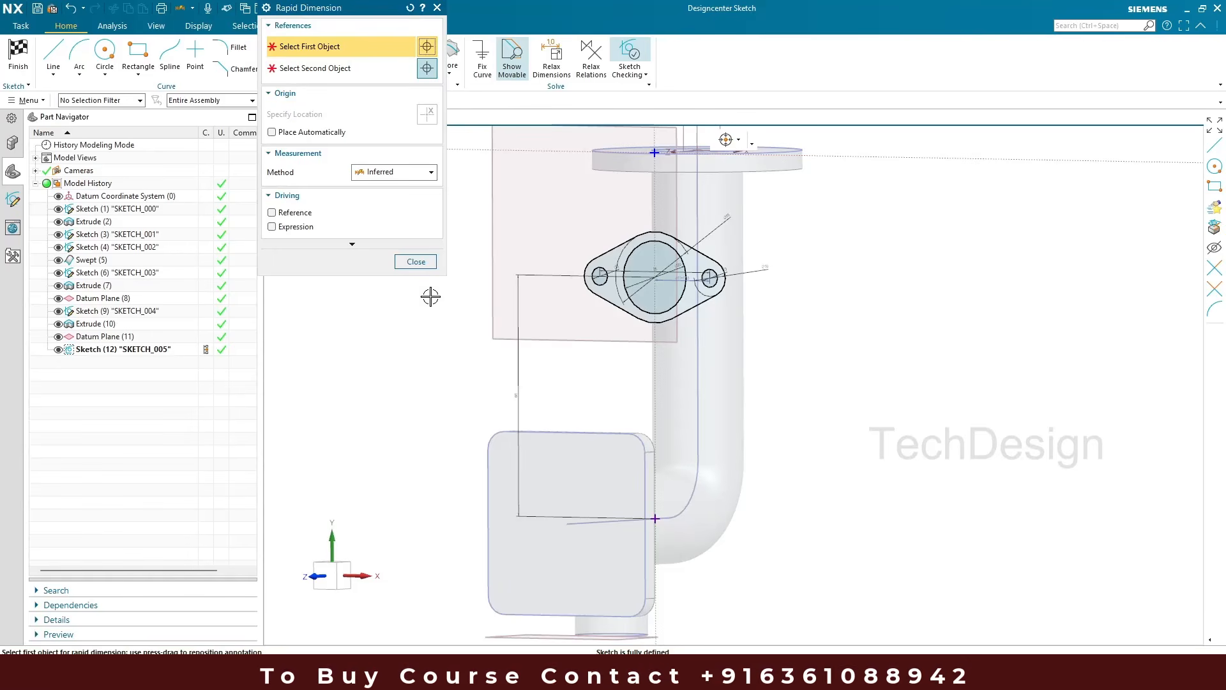
{"action": "left_click", "coordinate": [420, 263]}
Change the vertical distance dimension that locates the eared flange above the square plate's centre and finish the sketch
{"action": "double_click", "coordinate": [522, 397]}
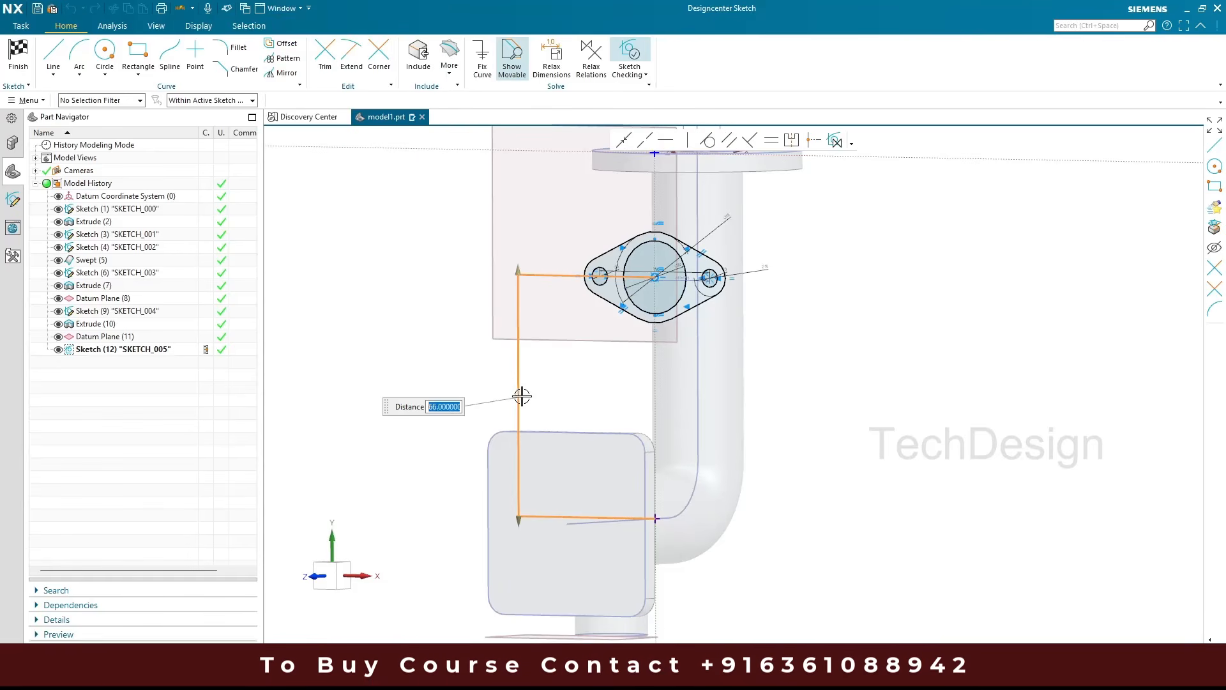
{"action": "key", "text": "Return"}
{"action": "key", "text": "Escape"}
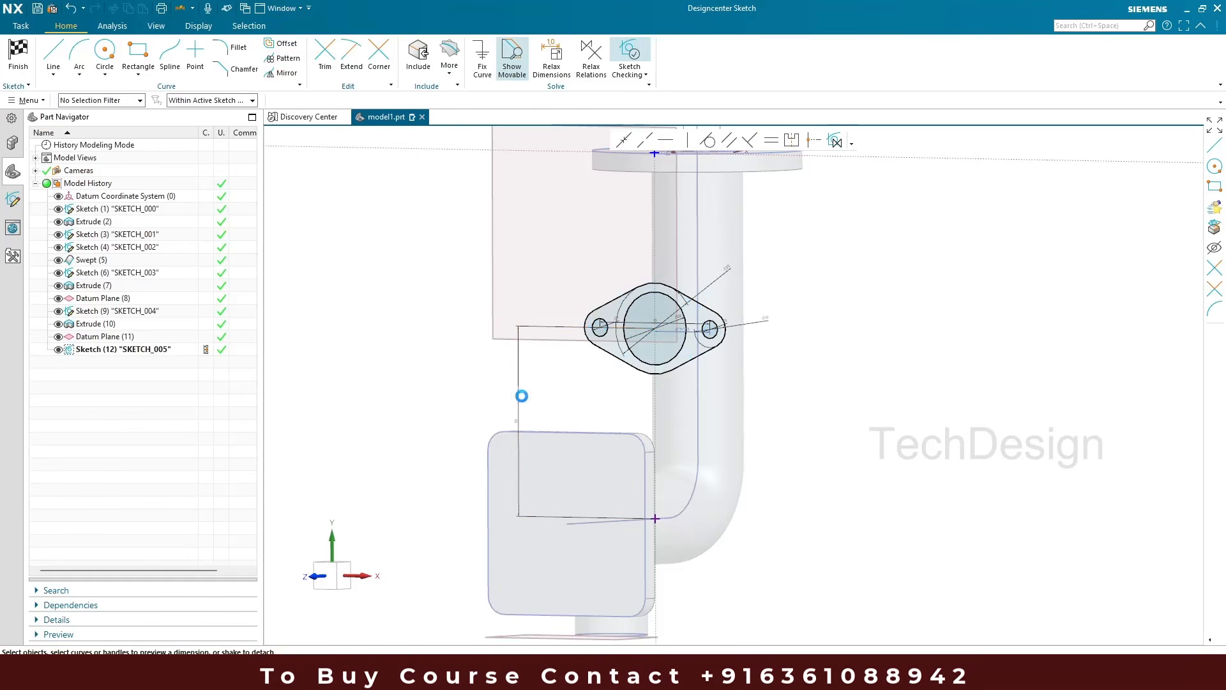
{"action": "right_click_drag", "start_coordinate": [646, 393], "coordinate": [938, 368]}
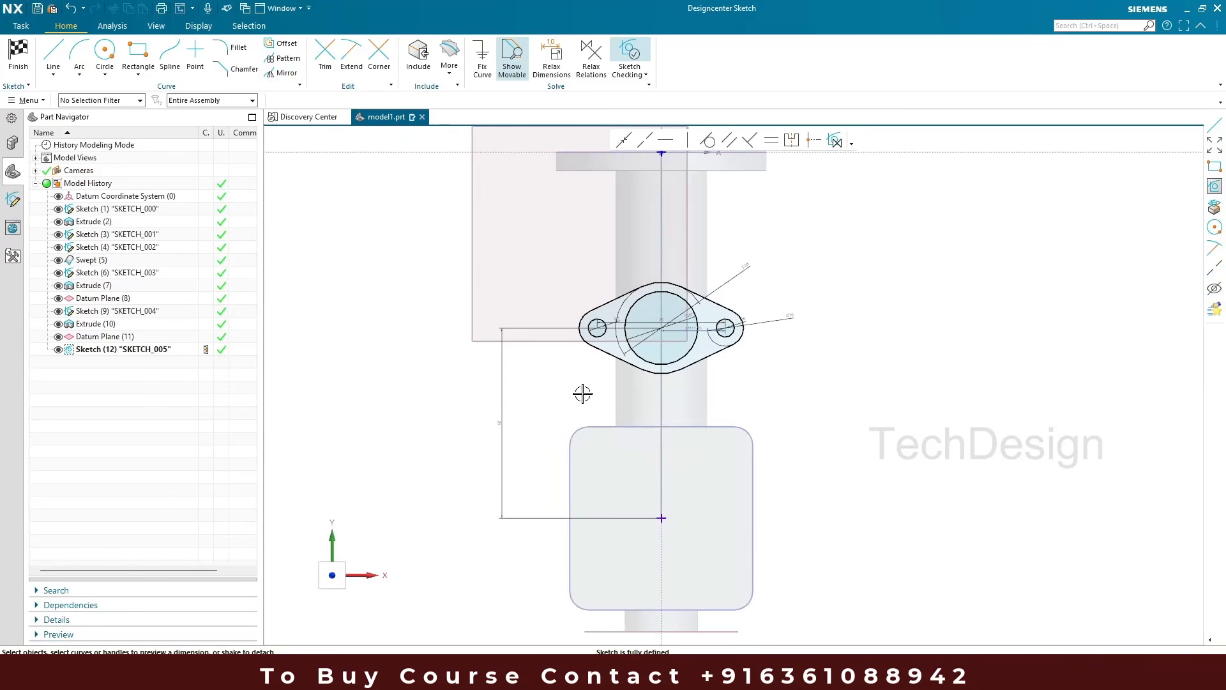
{"action": "mouse_move", "coordinate": [634, 400]}
{"action": "middle_mouse_down"}
{"action": "mouse_move", "coordinate": [574, 361]}
{"action": "mouse_move", "coordinate": [565, 383]}
{"action": "mouse_move", "coordinate": [584, 391]}
{"action": "middle_mouse_up"}
{"action": "left_click", "coordinate": [18, 52]}
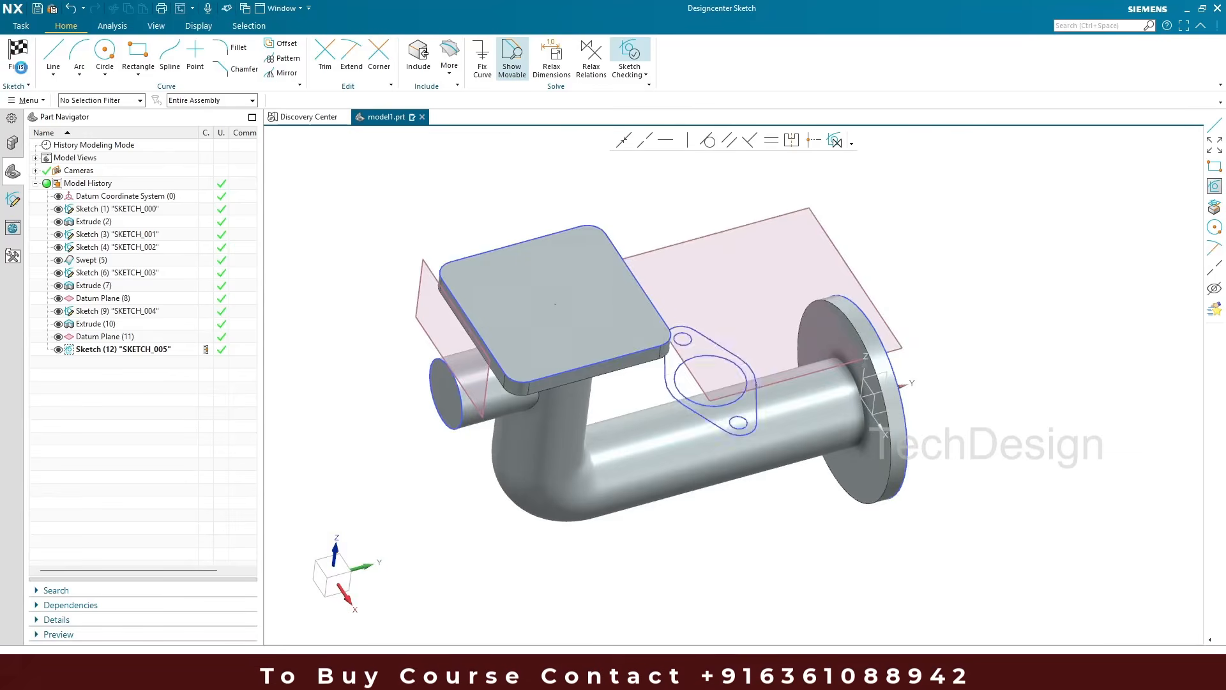
Extrude the eared flange outline with its two bolt holes 5 mm downward as a separate body, with Boolean set to None
{"action": "scroll", "coordinate": [574, 297], "scroll_direction": "up", "scroll_amount": 5}
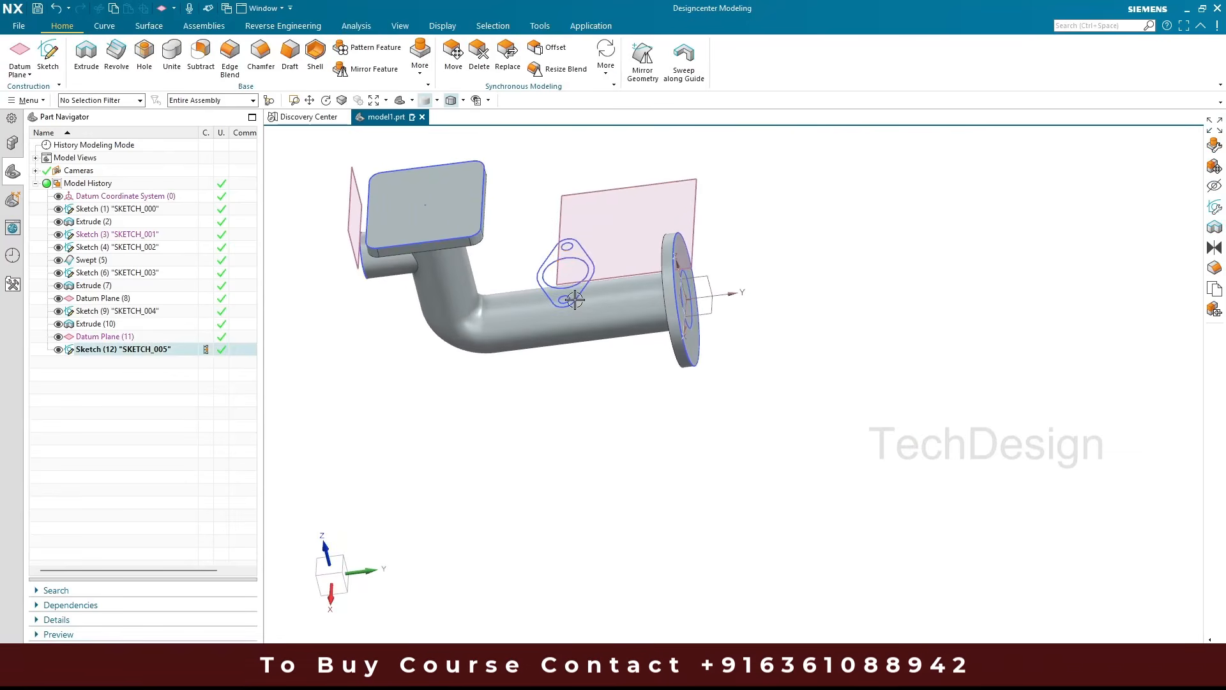
{"action": "mouse_move", "coordinate": [605, 304]}
{"action": "middle_mouse_down"}
{"action": "mouse_move", "coordinate": [628, 274]}
{"action": "mouse_move", "coordinate": [614, 328]}
{"action": "middle_mouse_up"}
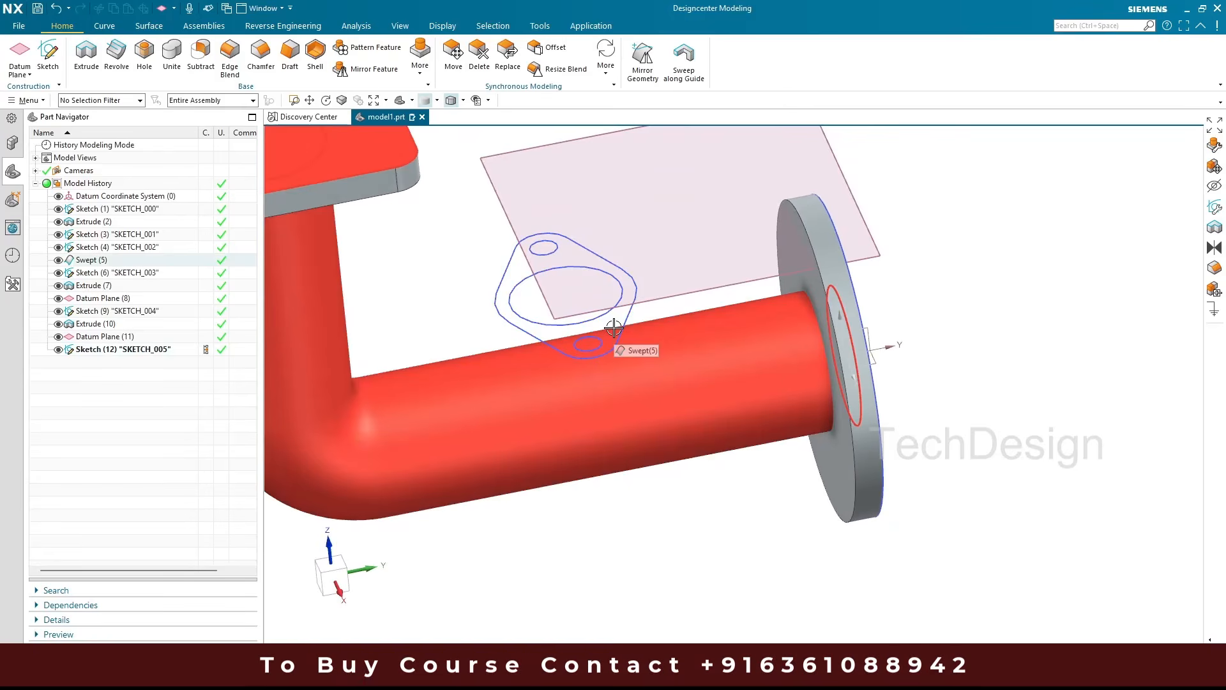
{"action": "left_click", "coordinate": [86, 55]}
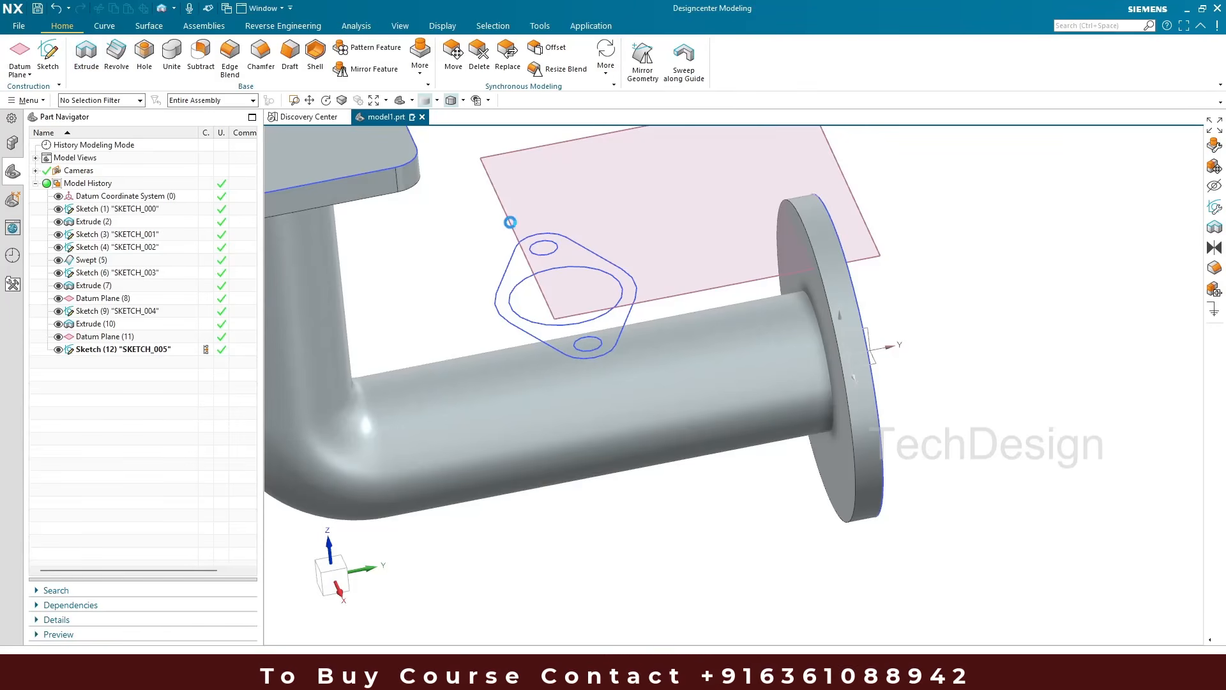
{"action": "left_click", "coordinate": [695, 139]}
{"action": "left_click", "coordinate": [695, 168]}
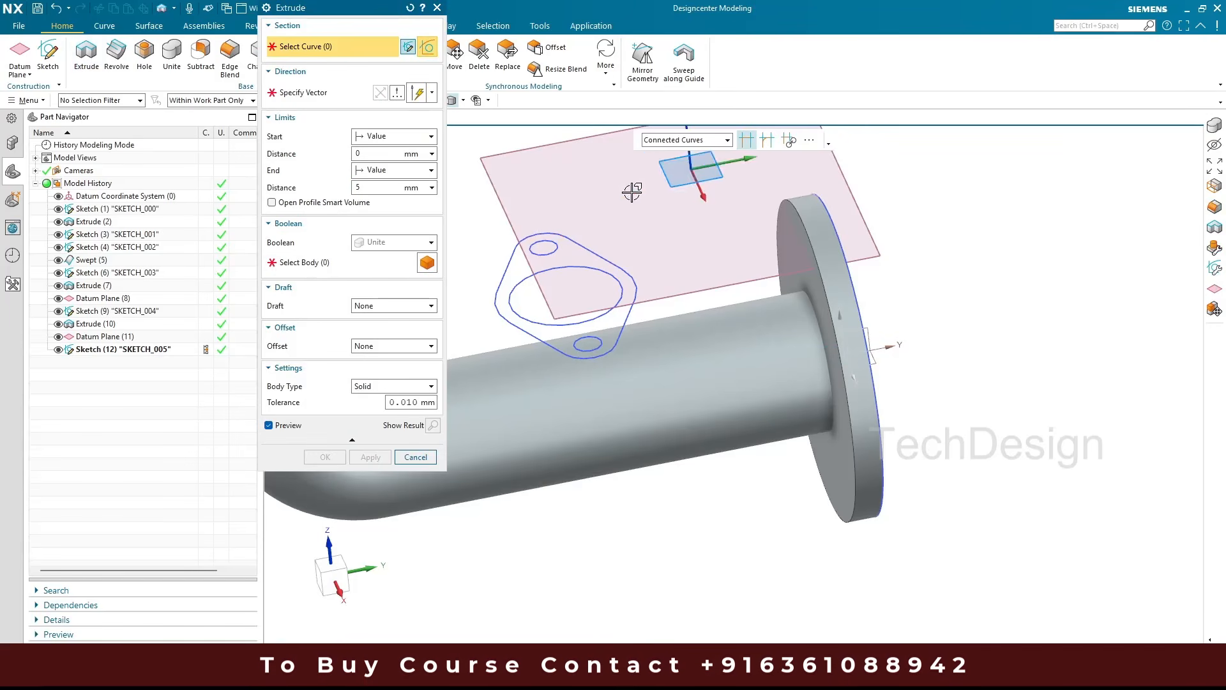
{"action": "left_click", "coordinate": [557, 246]}
{"action": "left_click", "coordinate": [555, 247]}
{"action": "left_click", "coordinate": [582, 338]}
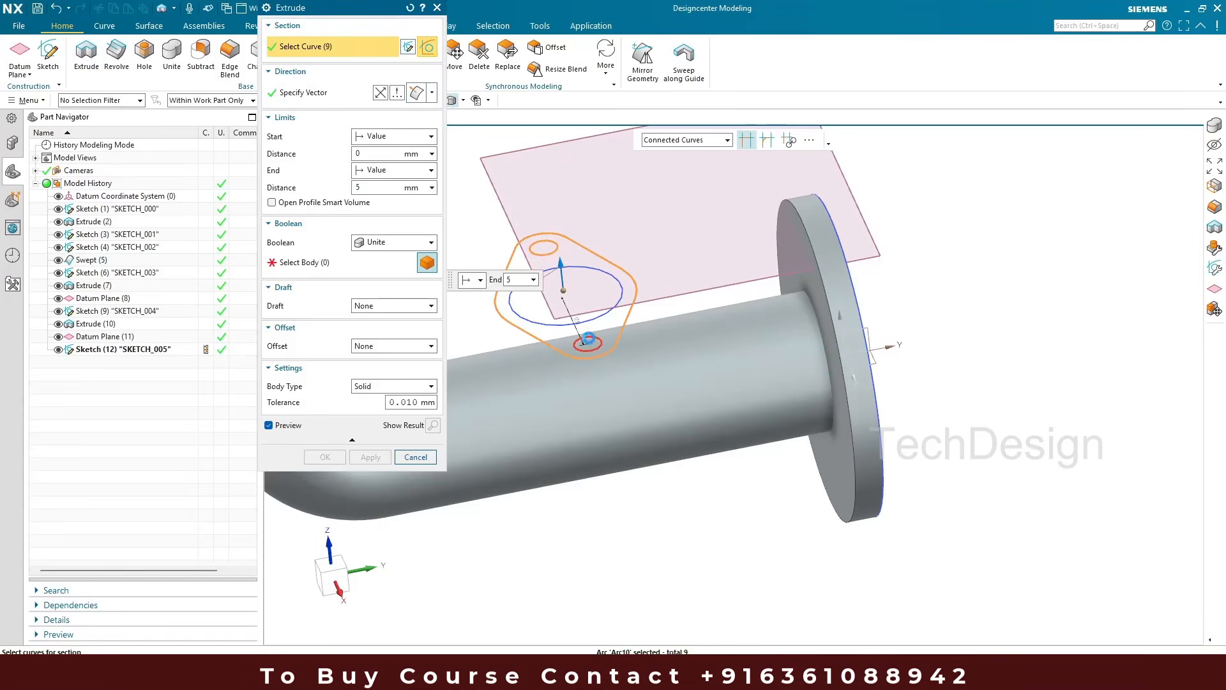
{"action": "double_click", "coordinate": [562, 274]}
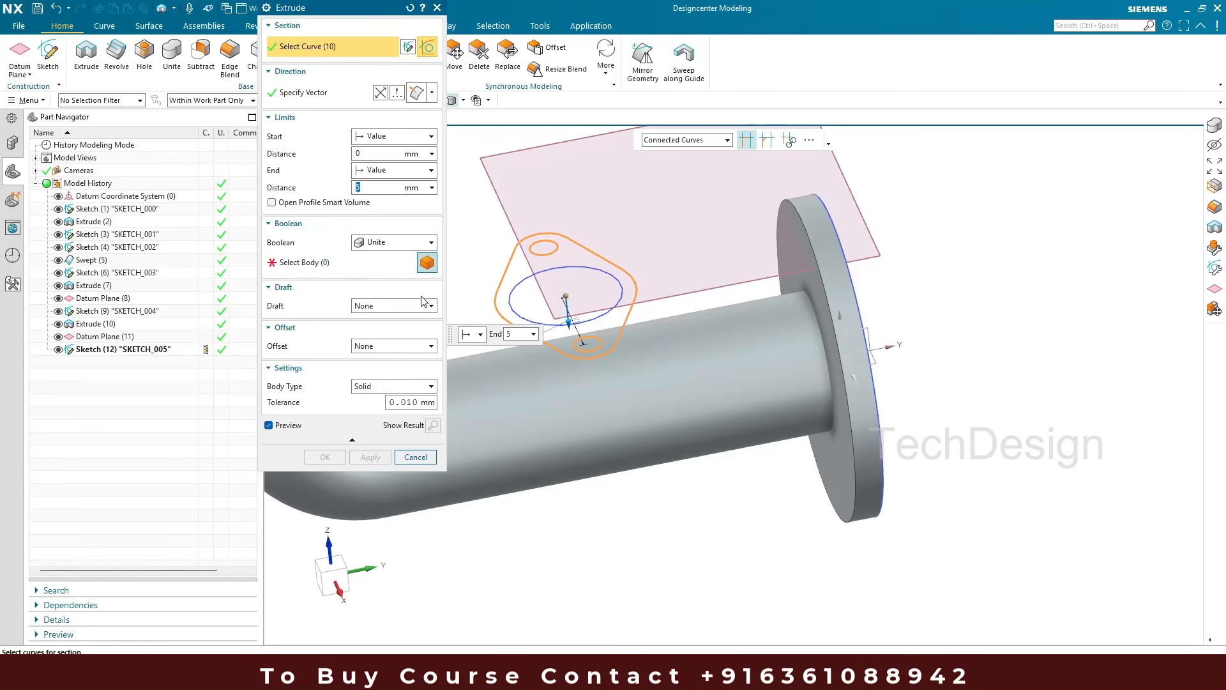
{"action": "left_click", "coordinate": [391, 243]}
{"action": "left_click", "coordinate": [383, 261]}
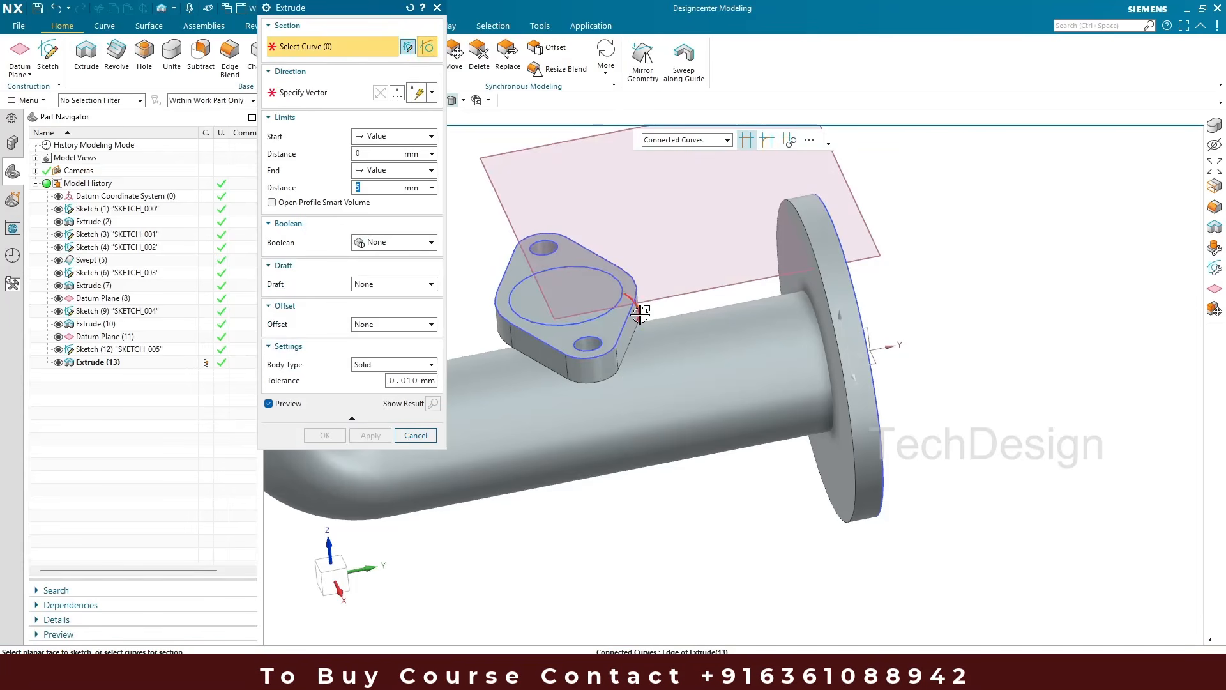
Extrude the eared flange's central circle downward with the end limit Until Next, uniting it with the swept pipe body
{"action": "left_click", "coordinate": [606, 312]}
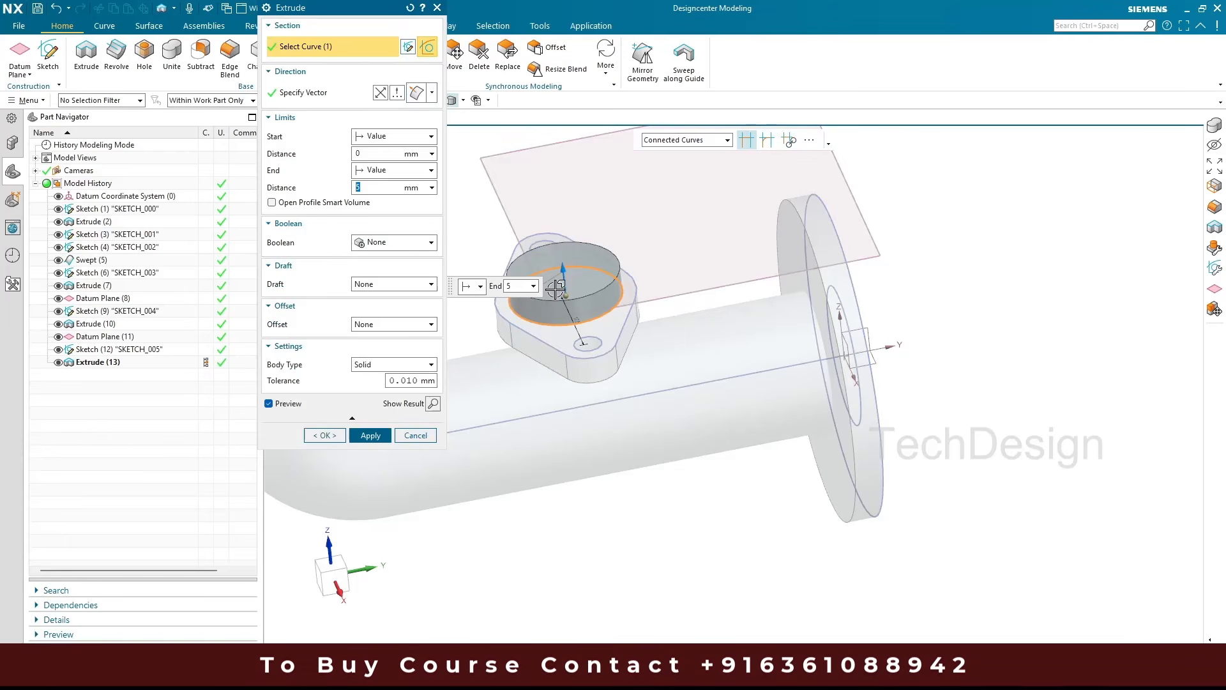
{"action": "left_click", "coordinate": [394, 170]}
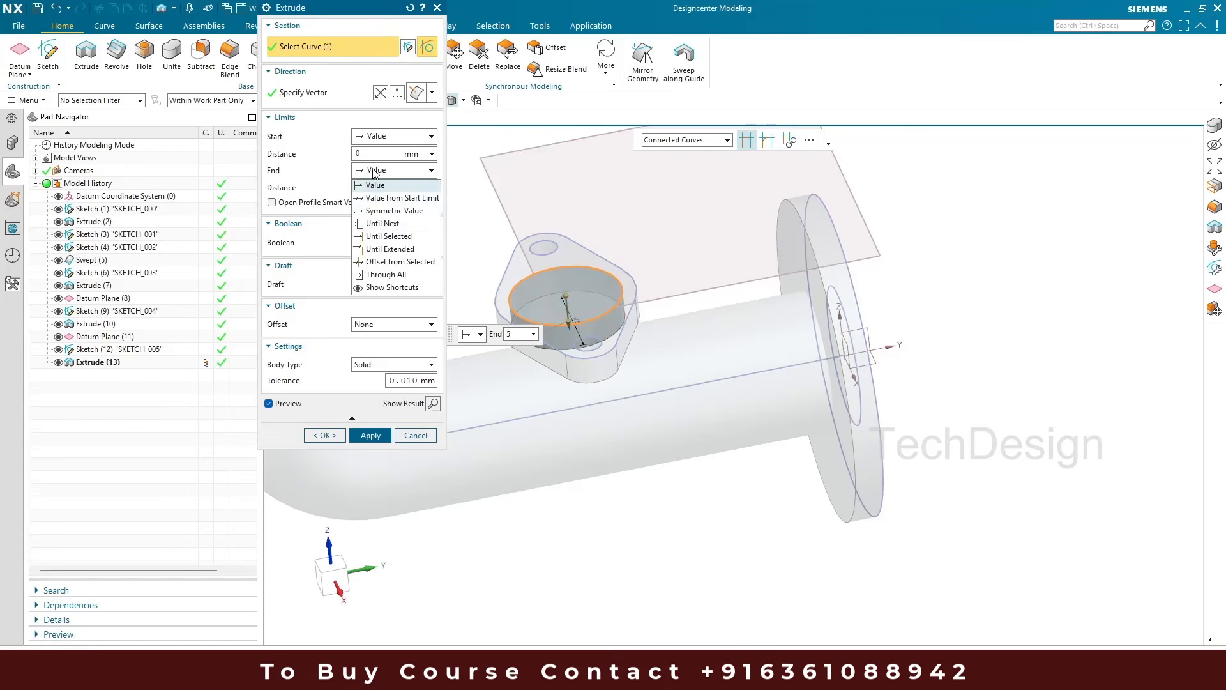
{"action": "left_click", "coordinate": [381, 224]}
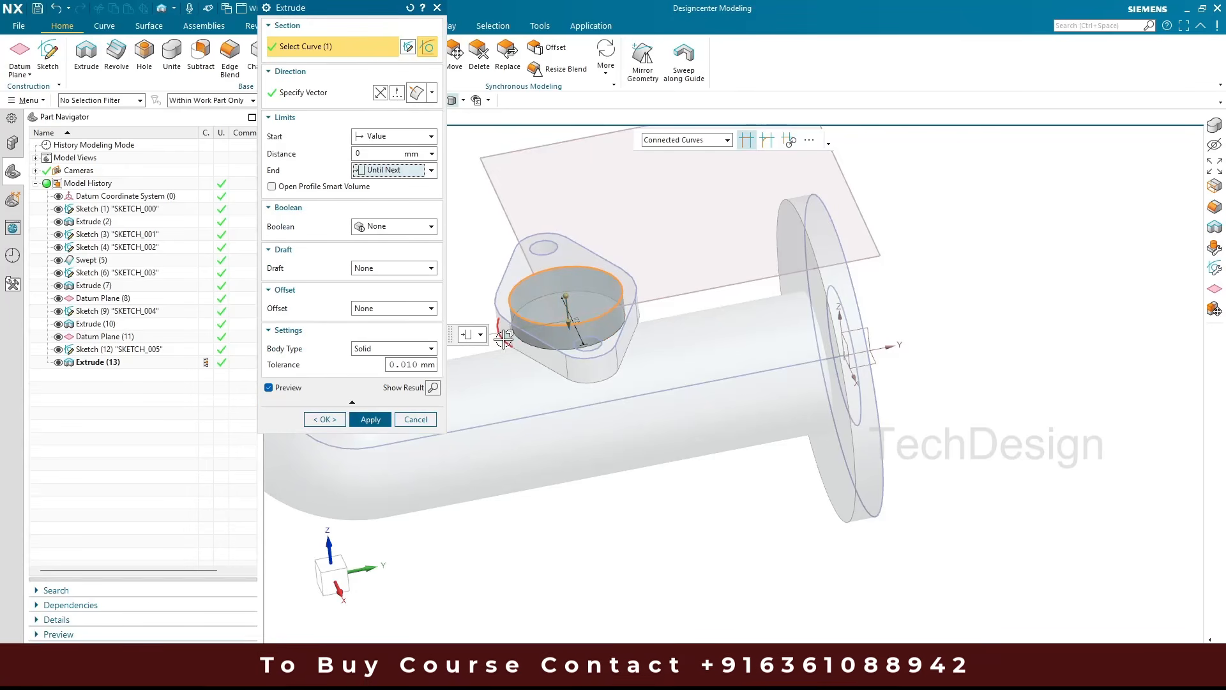
{"action": "left_click", "coordinate": [394, 226]}
{"action": "left_click", "coordinate": [381, 249]}
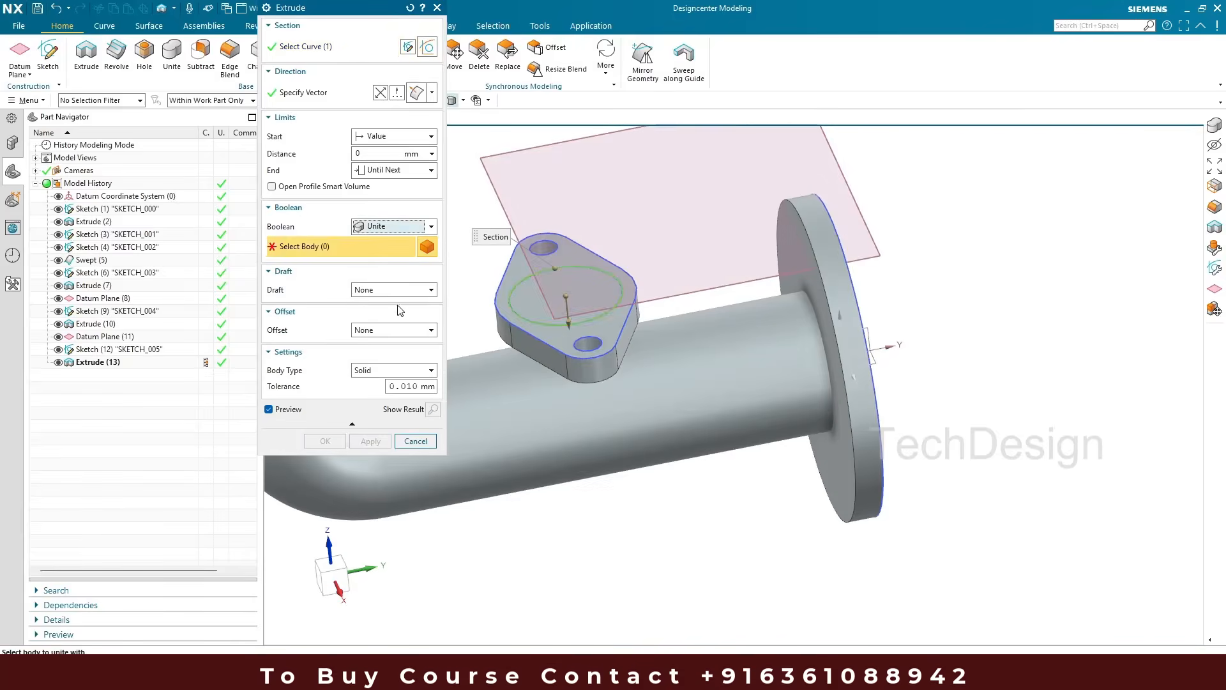
{"action": "left_click", "coordinate": [497, 374]}
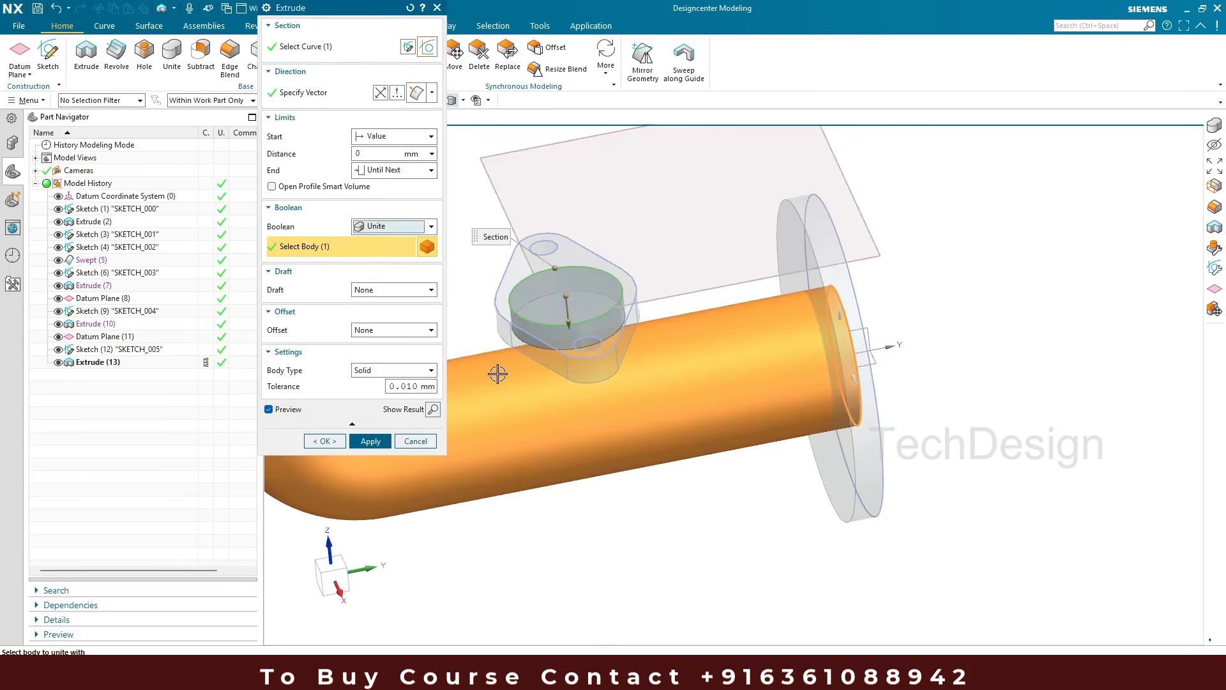
{"action": "middle_click_drag", "start_coordinate": [540, 382], "coordinate": [574, 307]}
{"action": "left_click", "coordinate": [329, 440]}
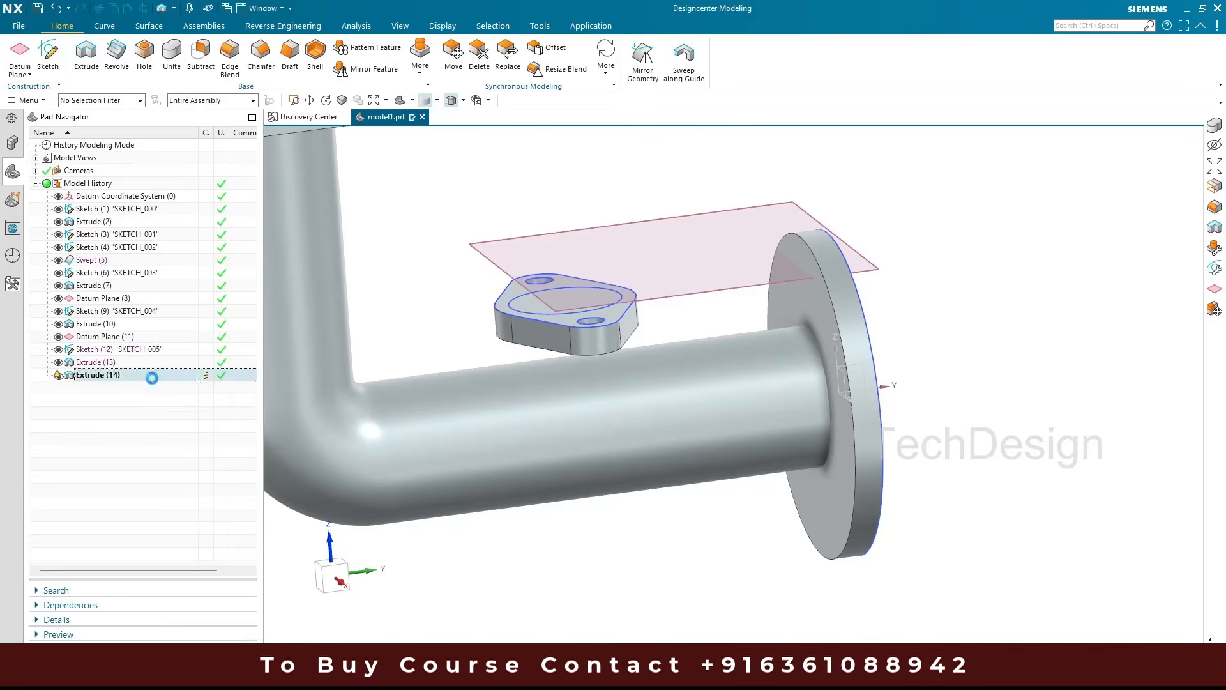
Edit the central circle's extrusion so it ends Until Selected at the swept pipe body
{"action": "double_click", "coordinate": [240, 374]}
{"action": "left_click", "coordinate": [394, 169]}
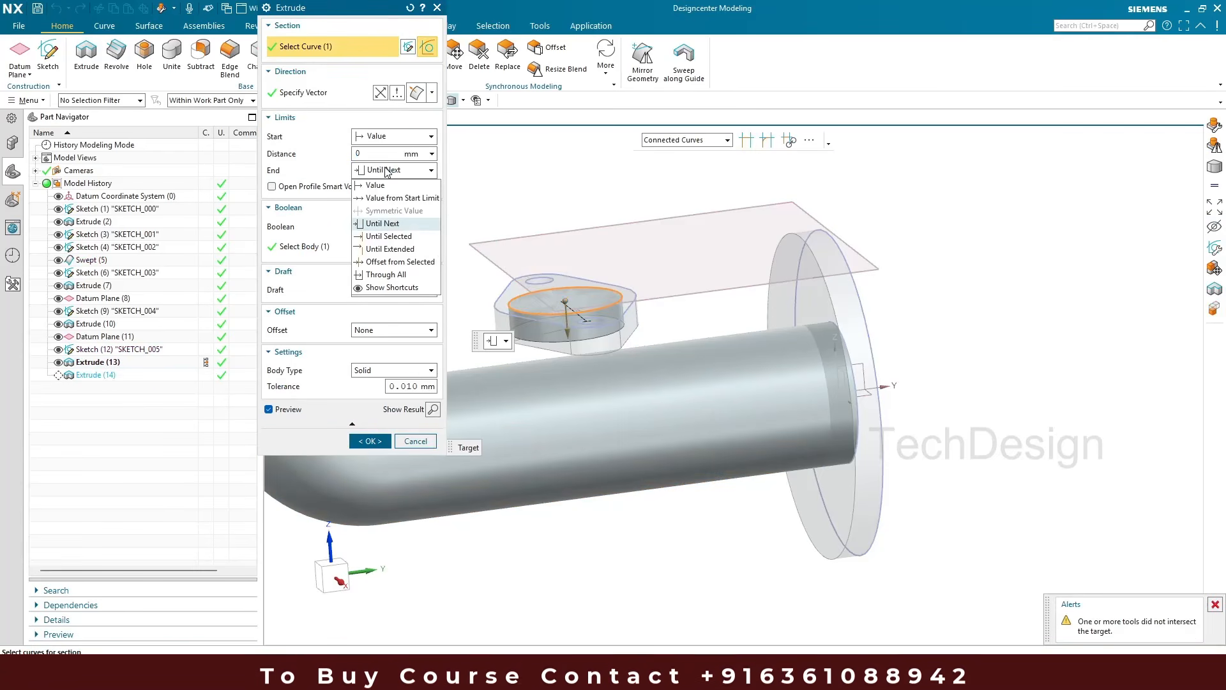
{"action": "left_click", "coordinate": [395, 249]}
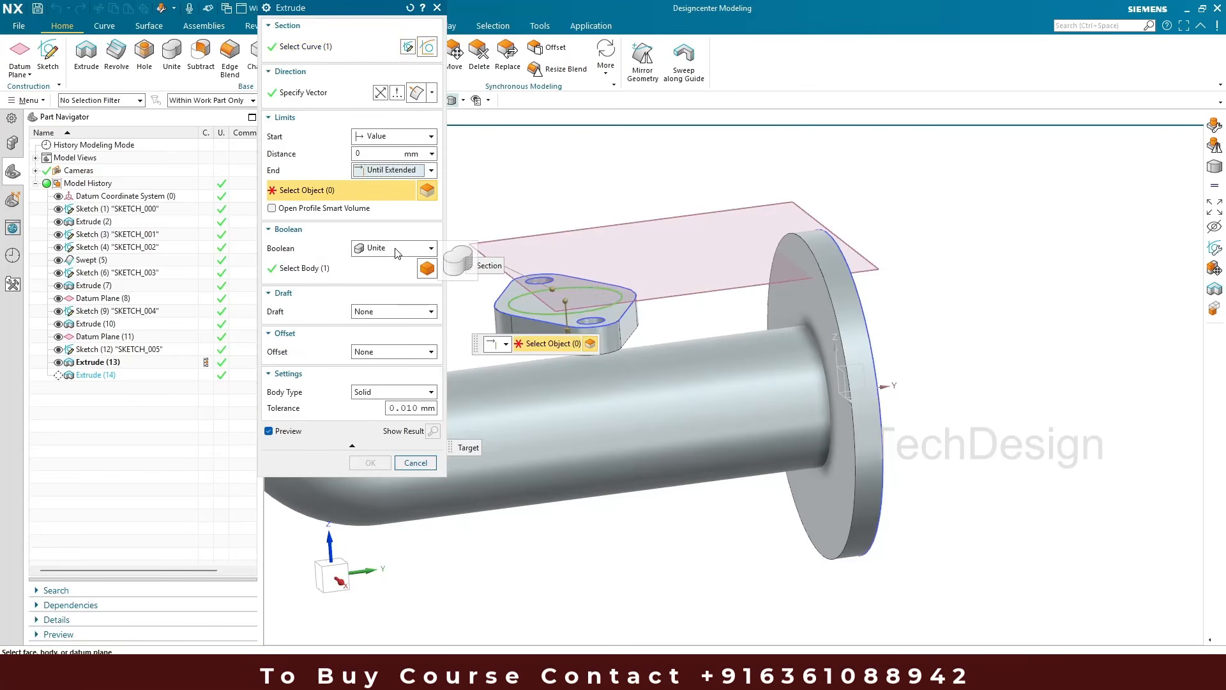
{"action": "left_click", "coordinate": [396, 171]}
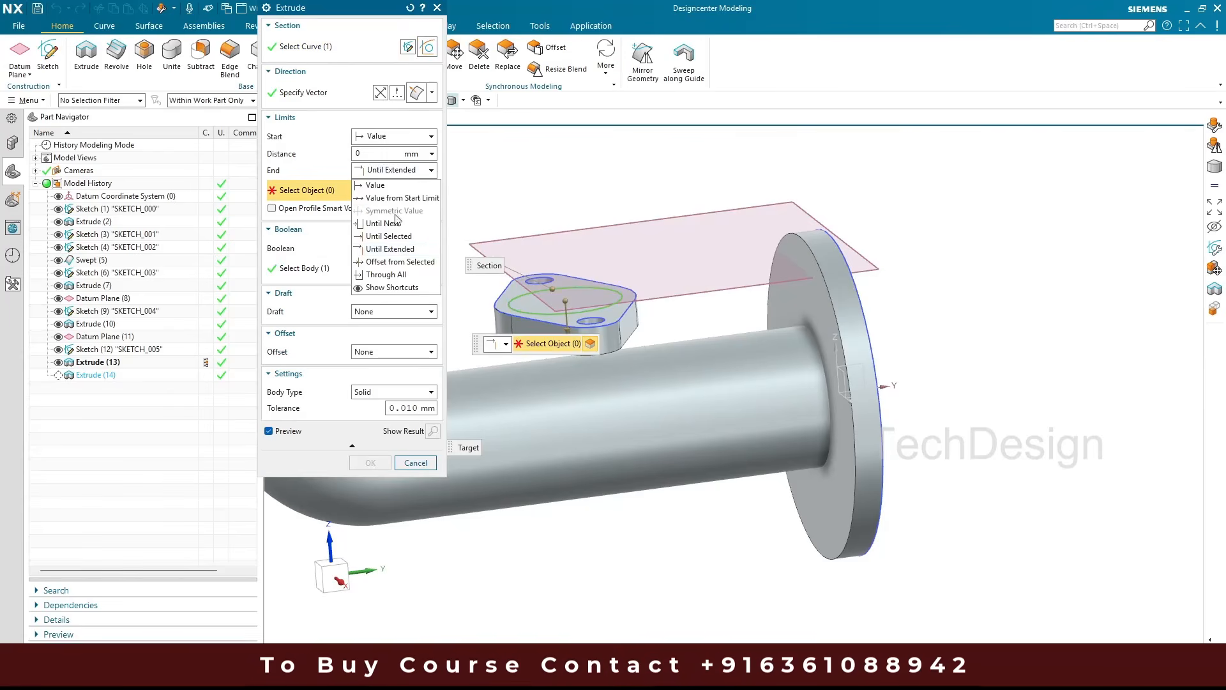
{"action": "left_click", "coordinate": [393, 235]}
{"action": "left_click", "coordinate": [466, 423]}
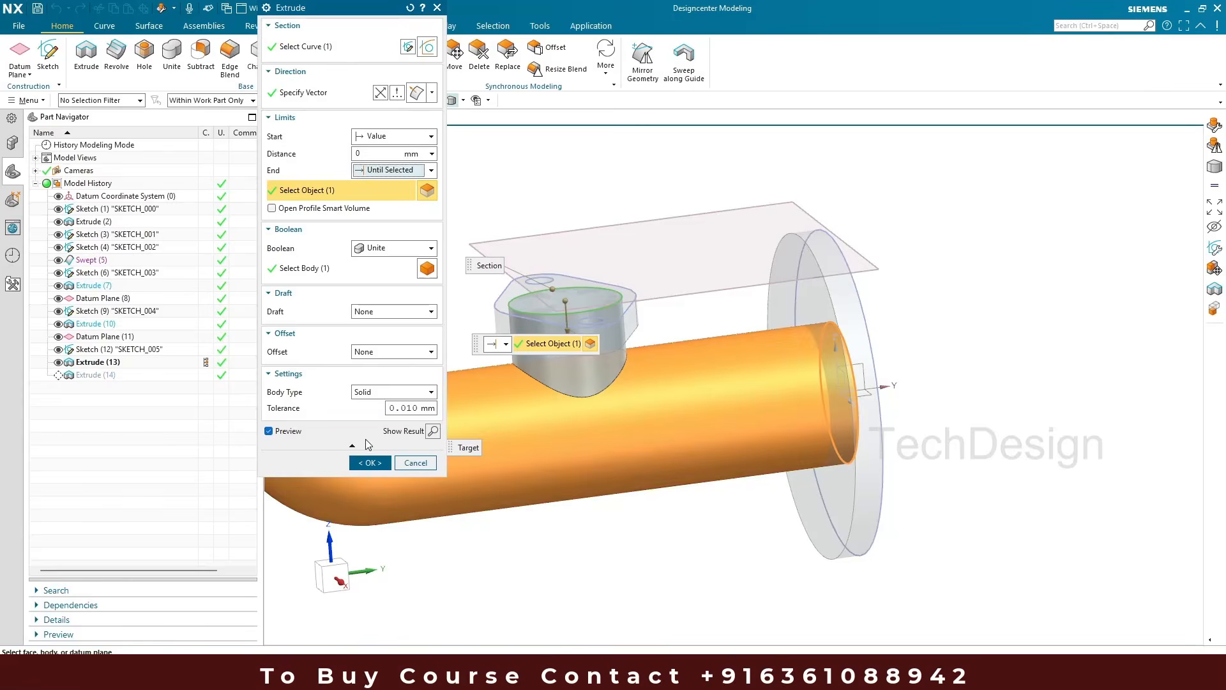
{"action": "left_click", "coordinate": [369, 462]}
Unite the eared flange body with the pipe body
{"action": "middle_click_drag", "start_coordinate": [657, 333], "coordinate": [521, 271]}
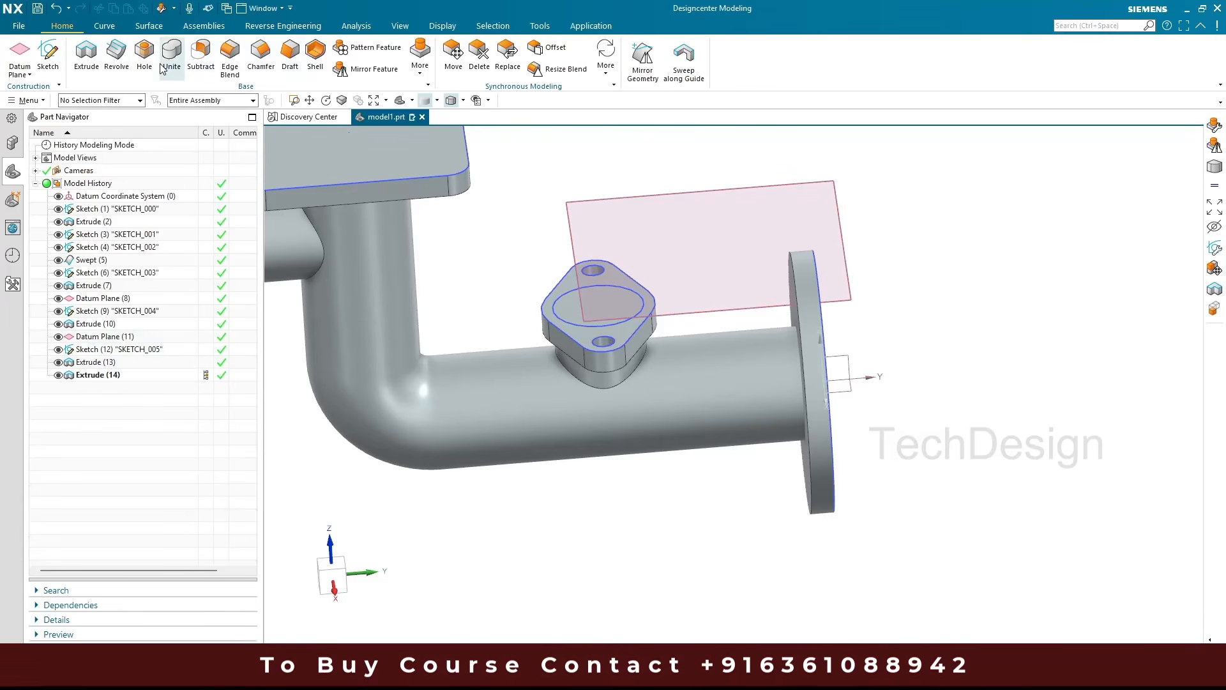
{"action": "scroll", "coordinate": [568, 300], "scroll_direction": "up", "scroll_amount": 4}
{"action": "left_click", "coordinate": [582, 241]}
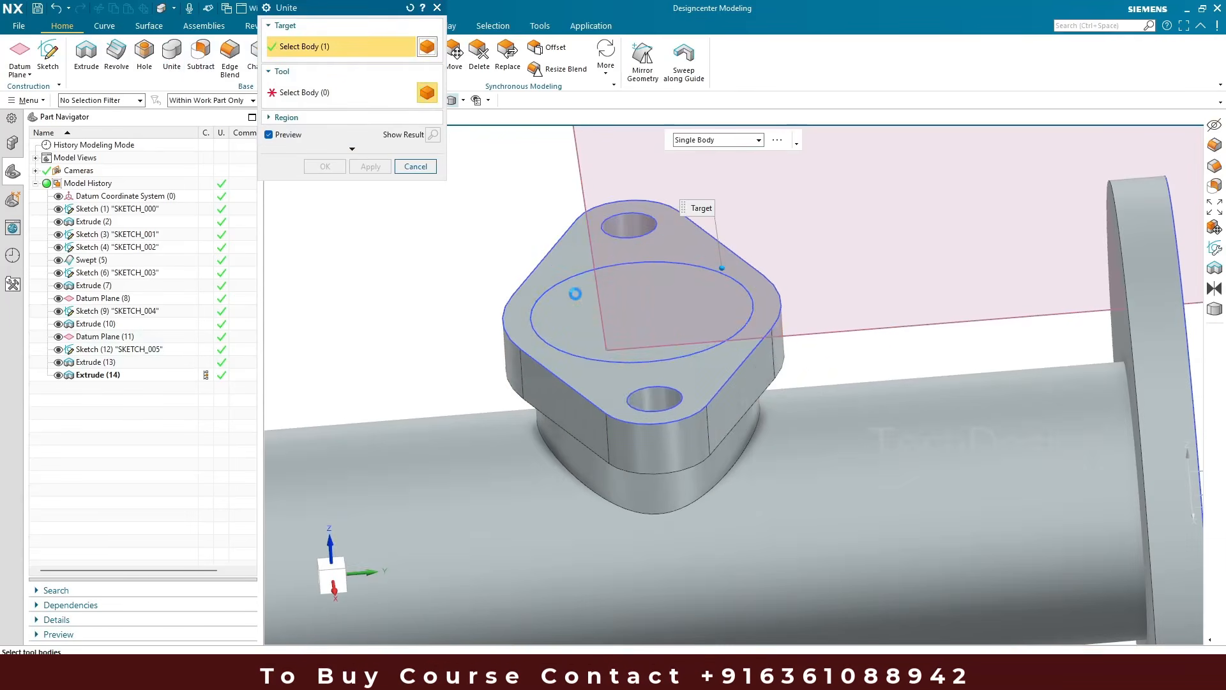
{"action": "left_click", "coordinate": [578, 307]}
{"action": "left_click", "coordinate": [325, 166]}
{"action": "scroll", "coordinate": [638, 335], "scroll_direction": "down", "scroll_amount": 5}
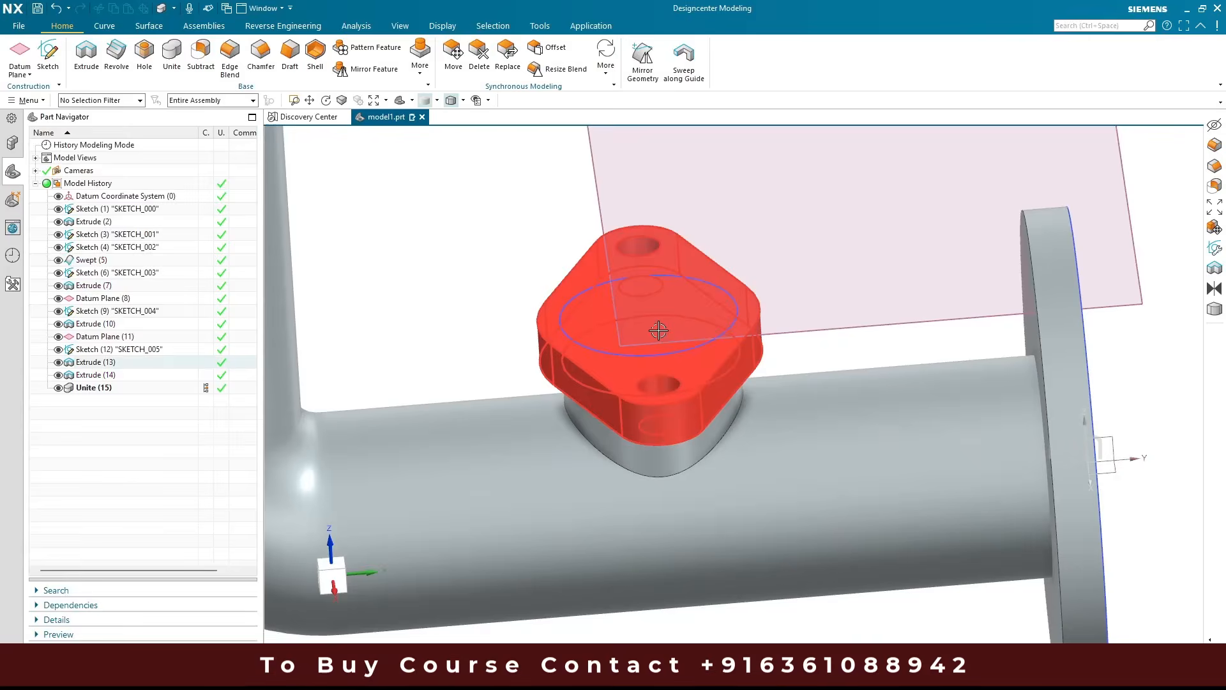
Hide the parents of the eared flange sketch and the datum plane at the short side pipe's end
{"action": "right_click", "coordinate": [619, 336]}
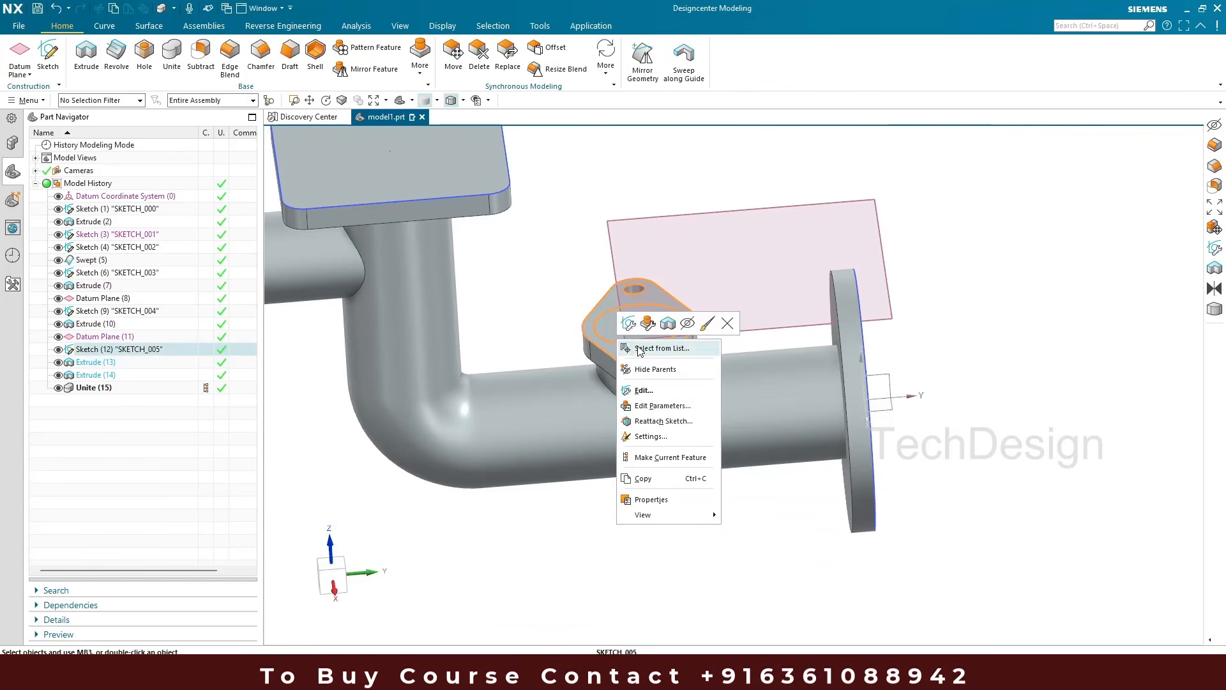
{"action": "left_click", "coordinate": [655, 369]}
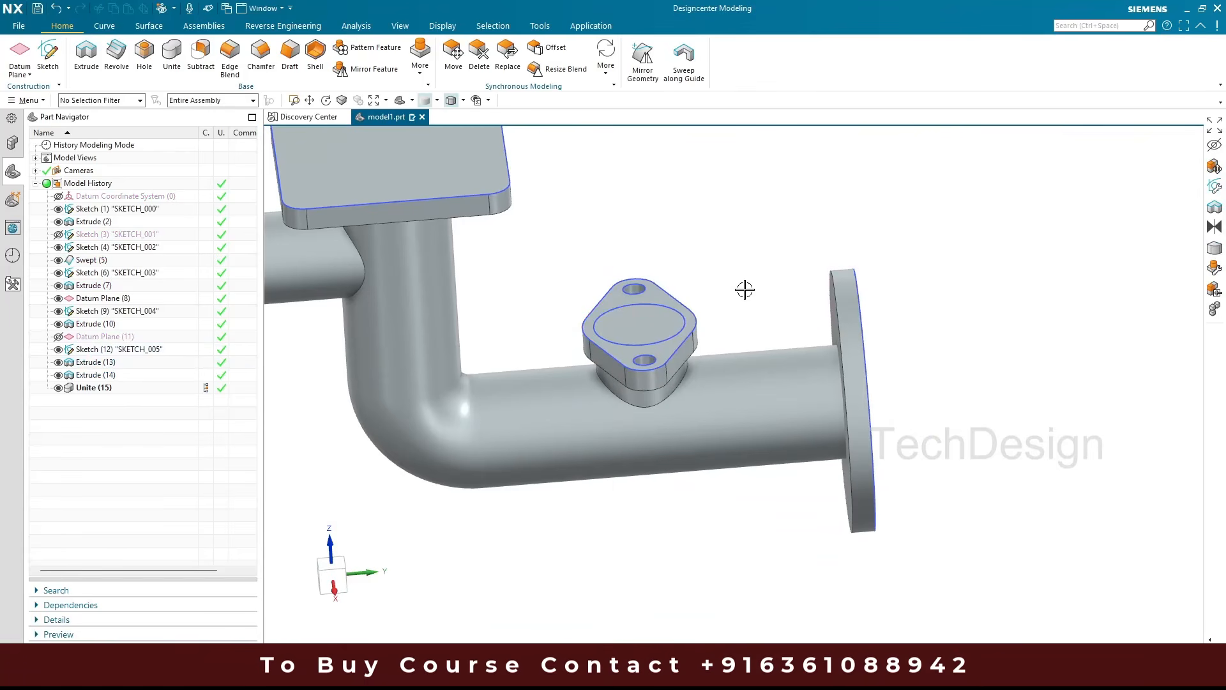
{"action": "scroll", "coordinate": [745, 289], "scroll_direction": "down", "scroll_amount": 3}
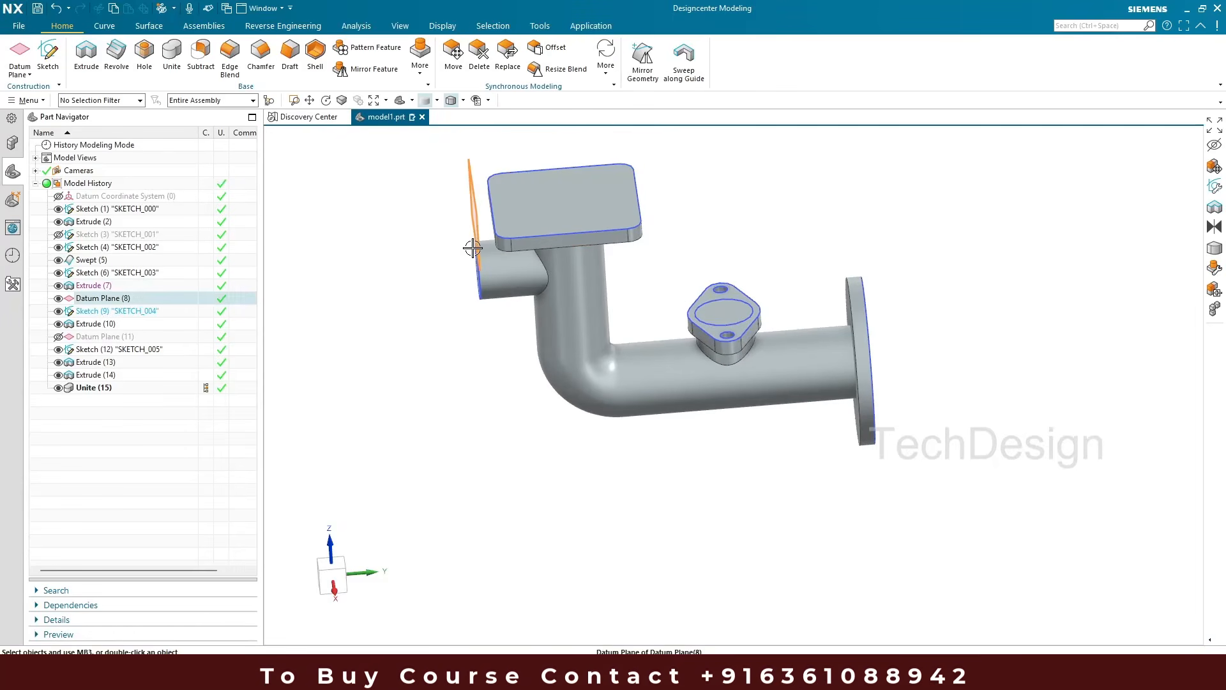
{"action": "middle_click_drag", "start_coordinate": [564, 293], "coordinate": [575, 277]}
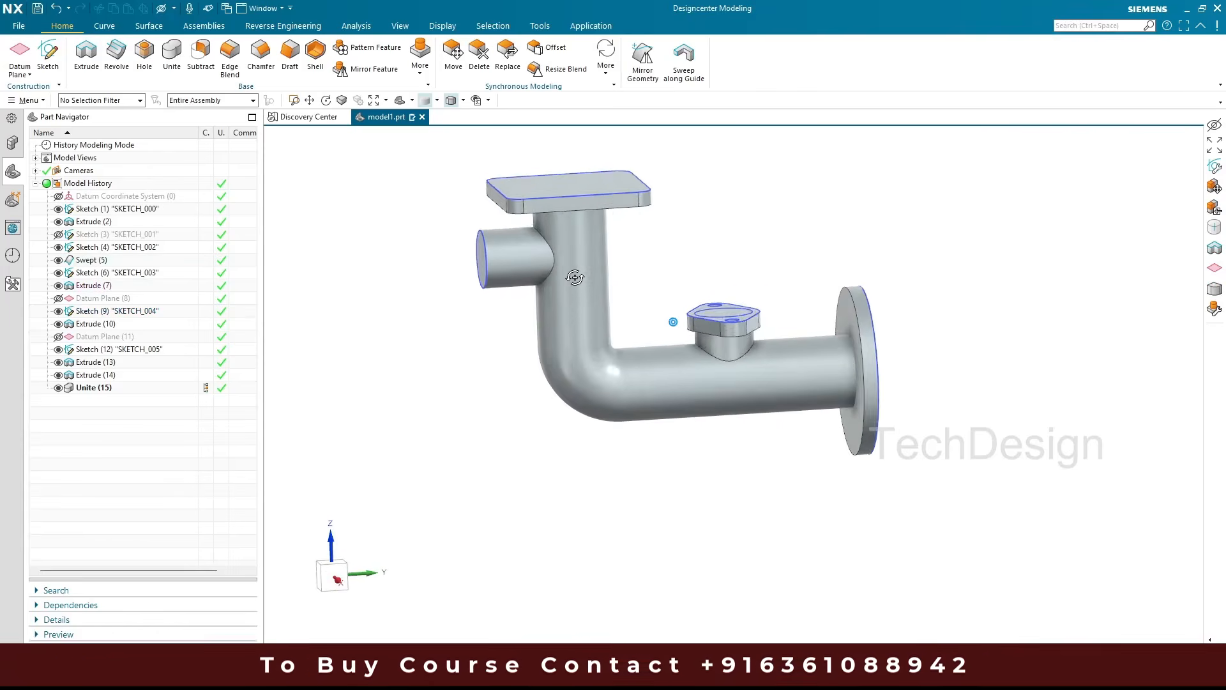
Examine the pipe elbow with its plate, side pipe and flanges from several directions
{"action": "scroll", "coordinate": [705, 272], "scroll_direction": "down", "scroll_amount": 4}
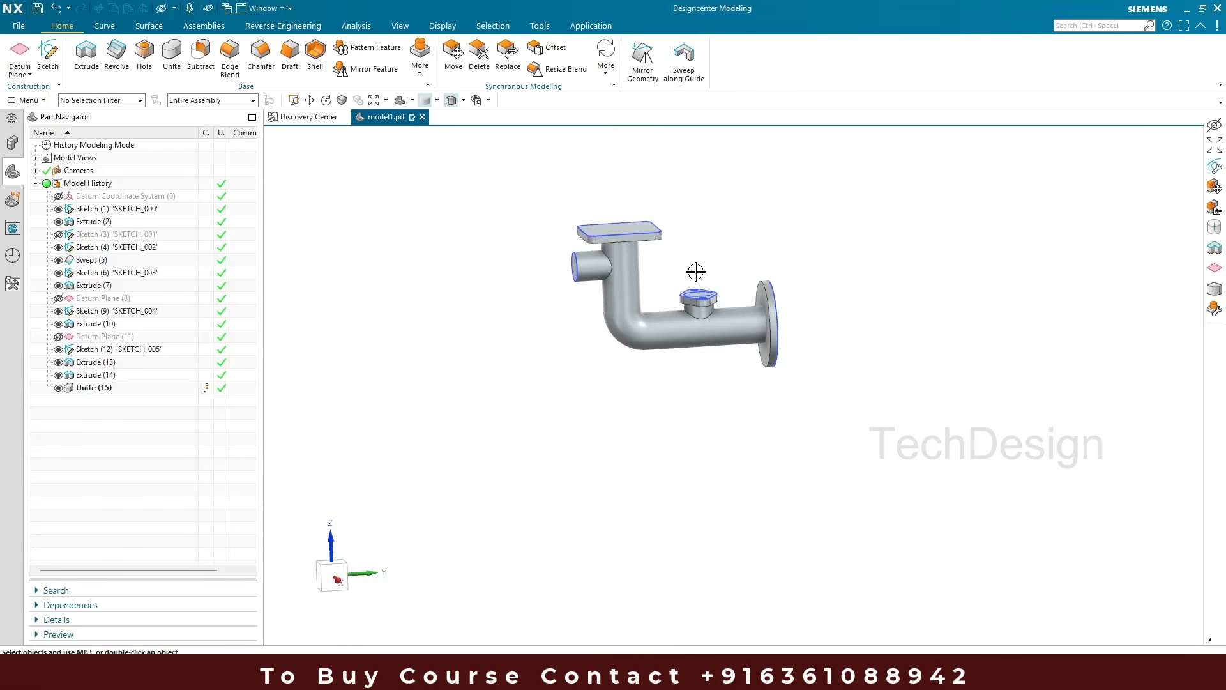
{"action": "middle_click_drag", "start_coordinate": [696, 271], "coordinate": [723, 275]}
{"action": "scroll", "coordinate": [725, 275], "scroll_direction": "up", "scroll_amount": 4}
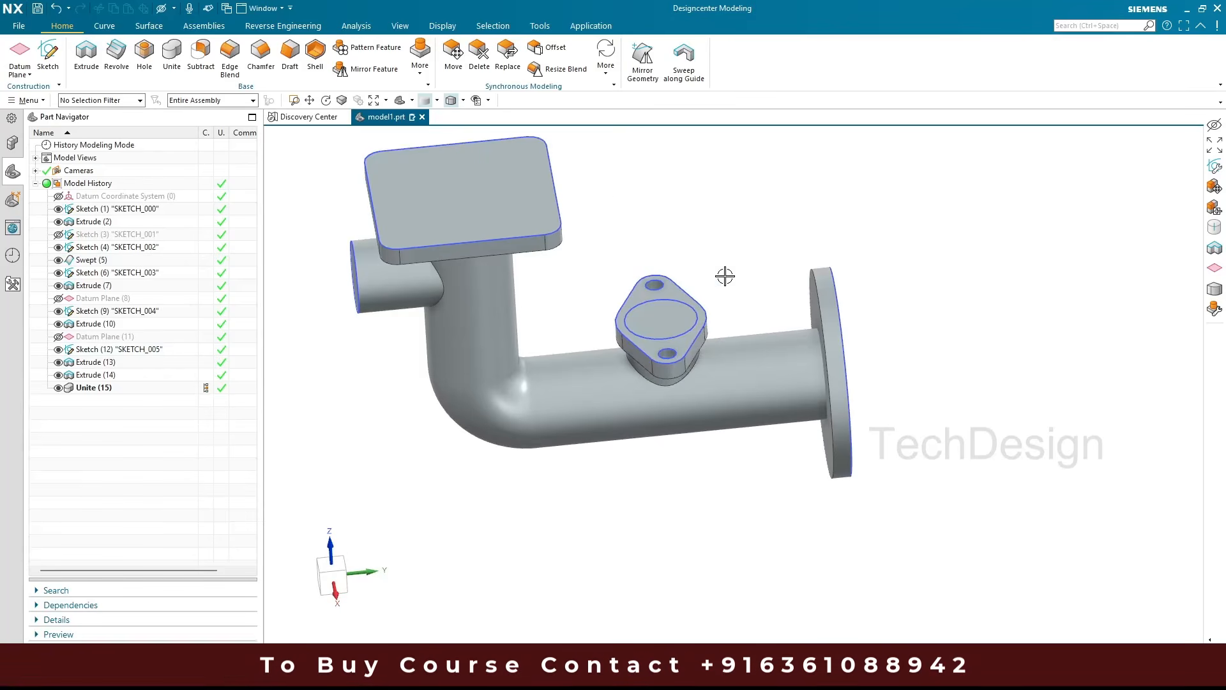
{"action": "scroll", "coordinate": [725, 276], "scroll_direction": "down", "scroll_amount": 2}
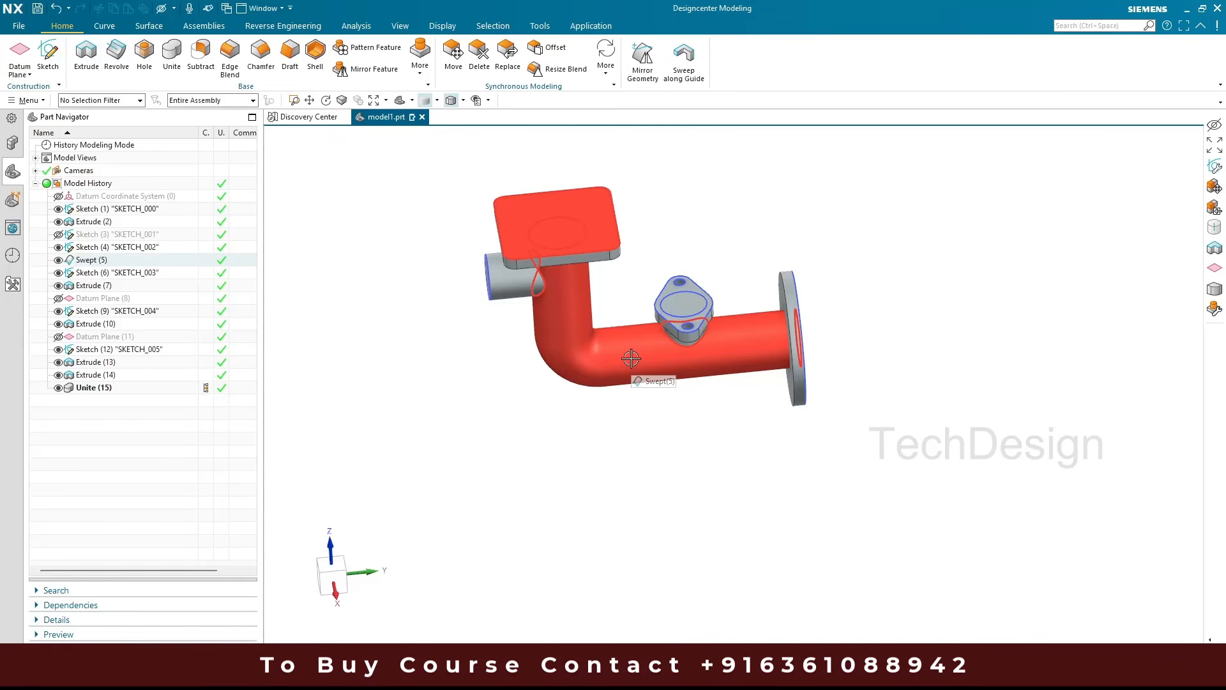
{"action": "middle_click_drag", "start_coordinate": [435, 361], "coordinate": [411, 367]}
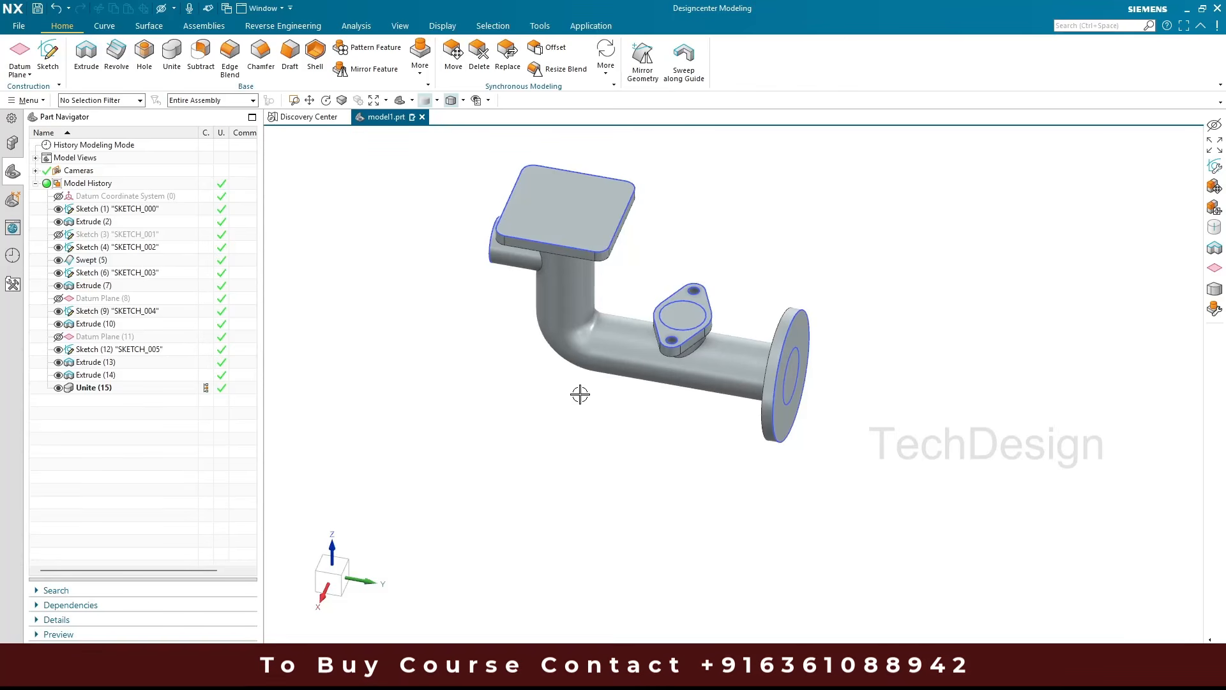
{"action": "mouse_move", "coordinate": [659, 450]}
{"action": "middle_mouse_down"}
{"action": "mouse_move", "coordinate": [618, 443]}
{"action": "mouse_move", "coordinate": [636, 450]}
{"action": "middle_mouse_up"}
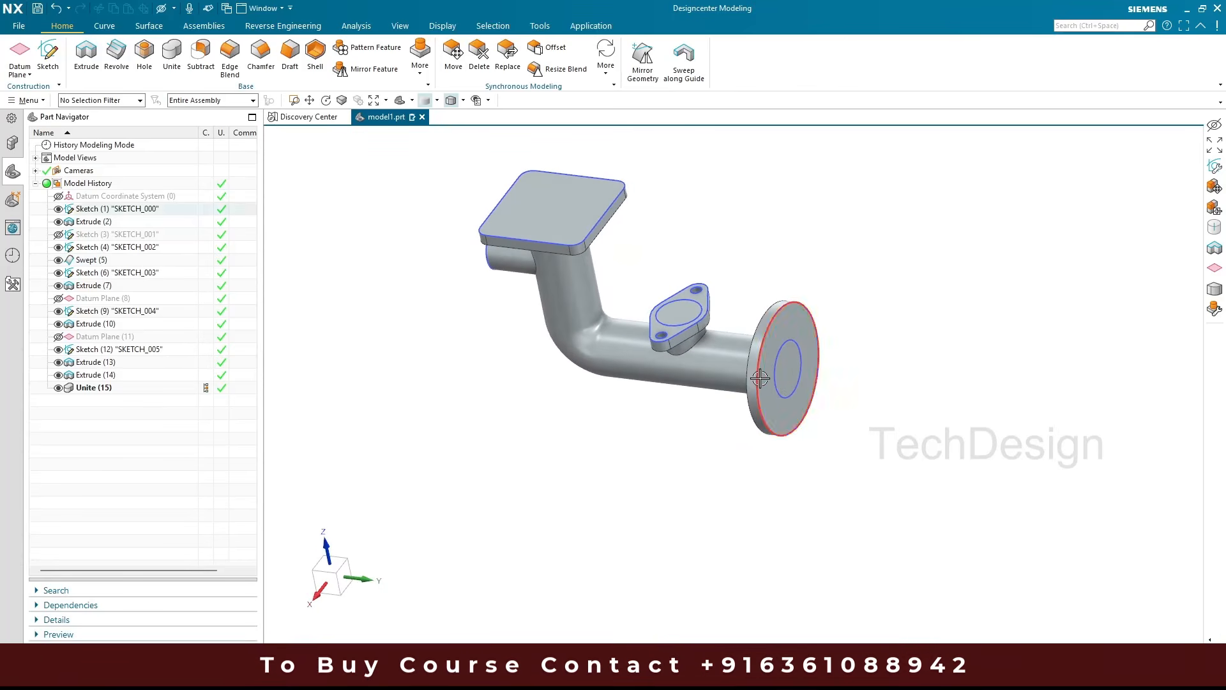
{"action": "middle_click_drag", "start_coordinate": [618, 313], "coordinate": [673, 303]}
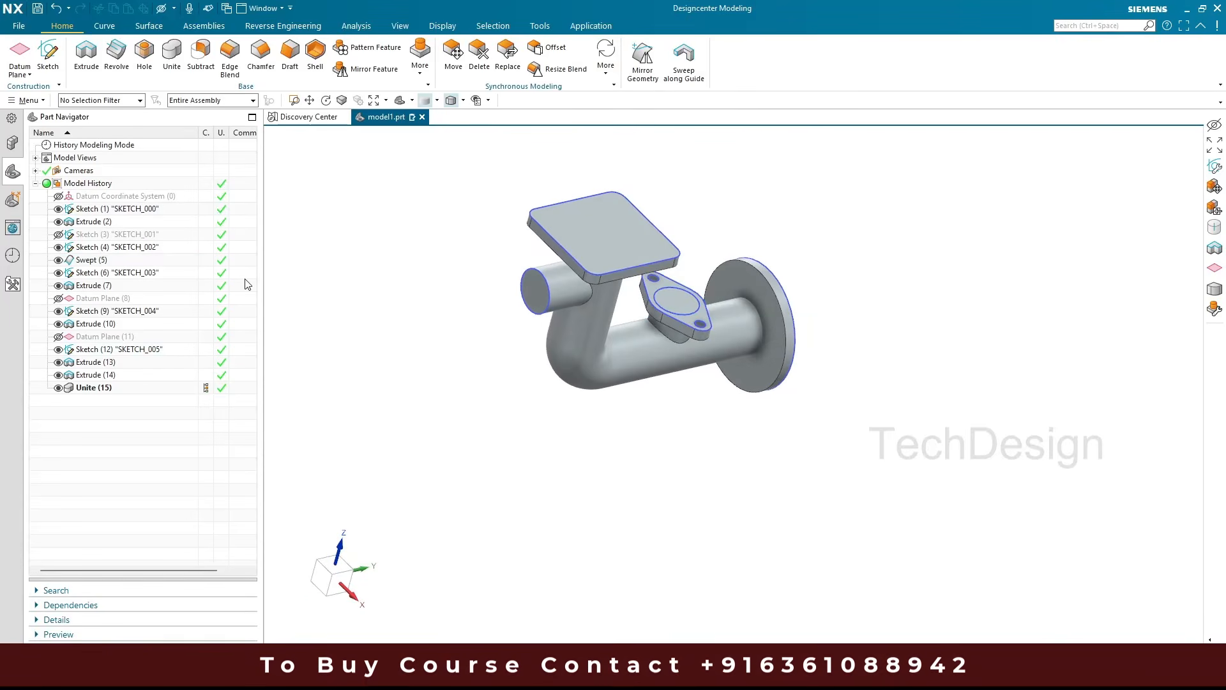
Create a sketch on the outer face of the large round flange
{"action": "left_click", "coordinate": [52, 58]}
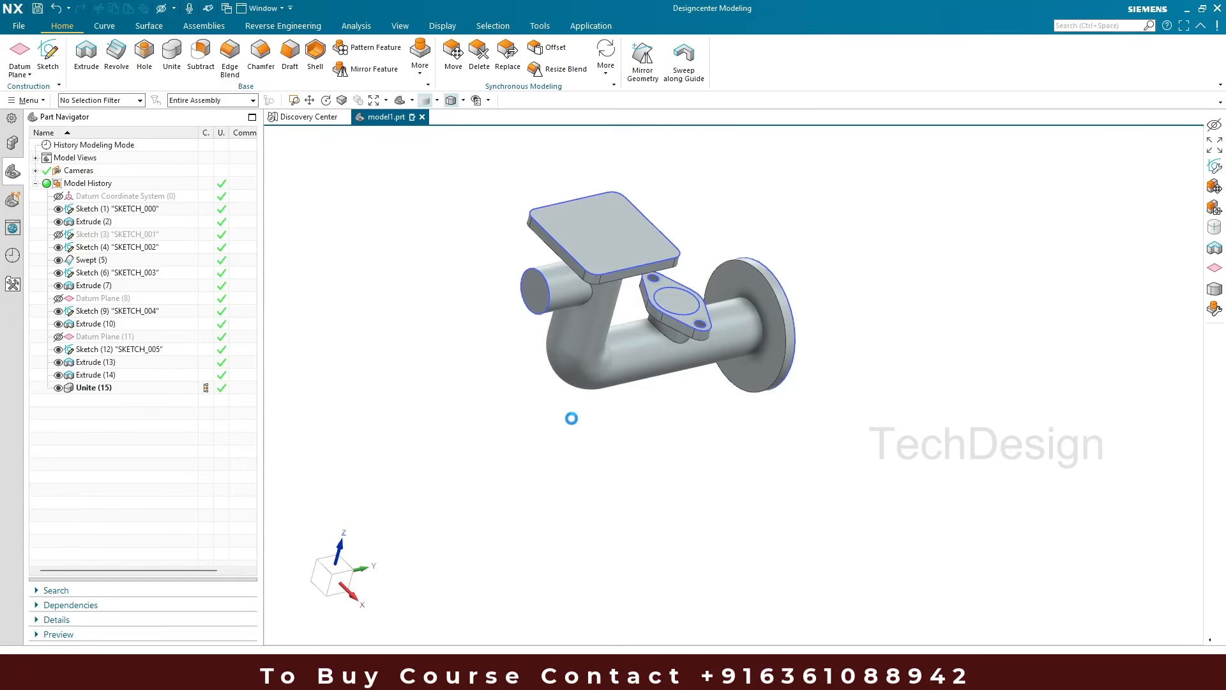
{"action": "middle_click_drag", "start_coordinate": [530, 418], "coordinate": [454, 419]}
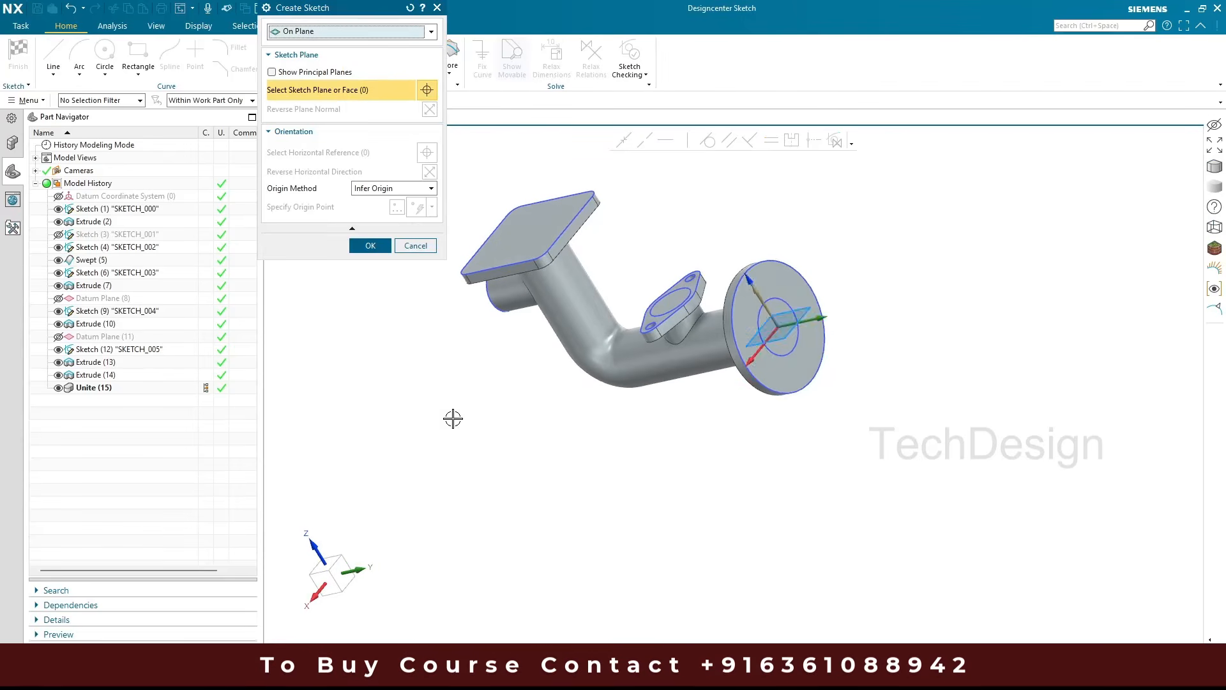
{"action": "left_click", "coordinate": [803, 348]}
{"action": "middle_click", "coordinate": [803, 348]}
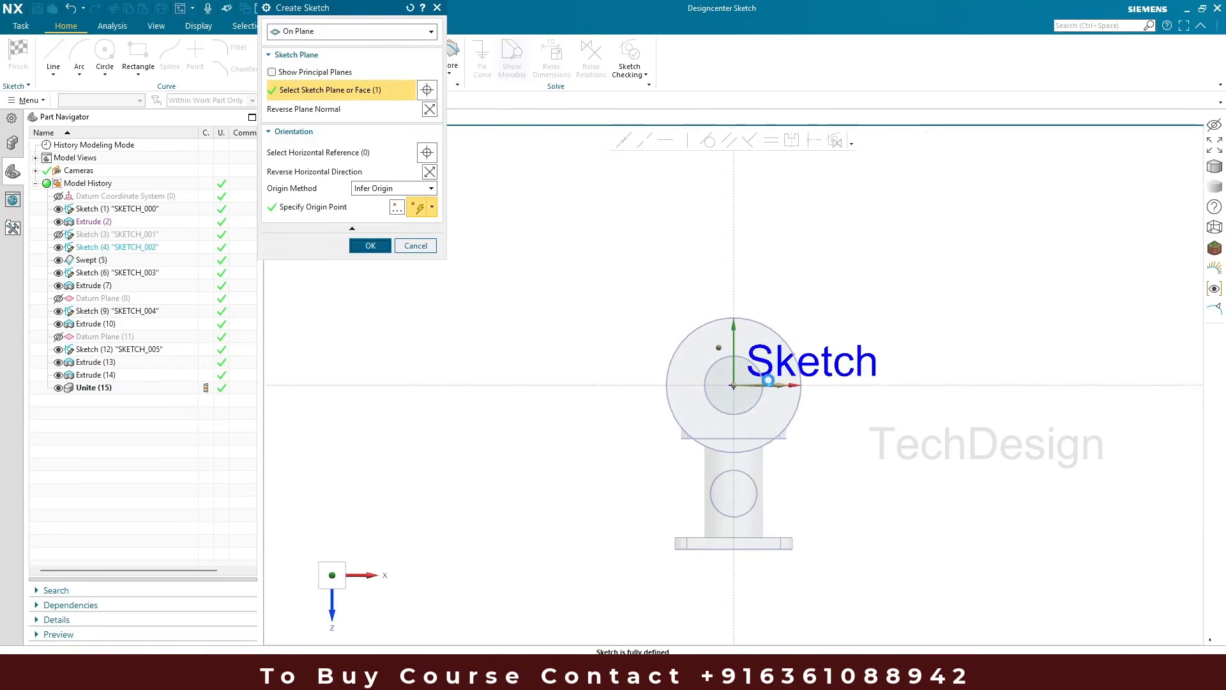
Draw a circle about 11 mm in diameter centred on the large round flange's face
{"action": "left_click", "coordinate": [104, 51]}
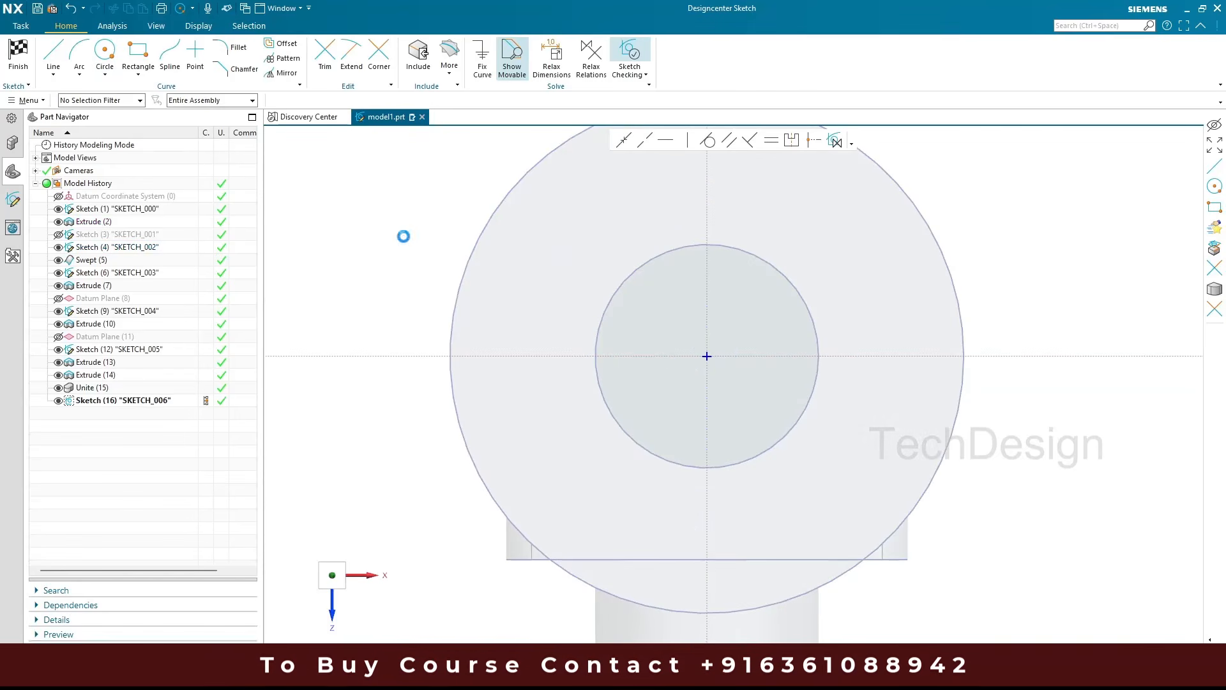
{"action": "left_click", "coordinate": [707, 356]}
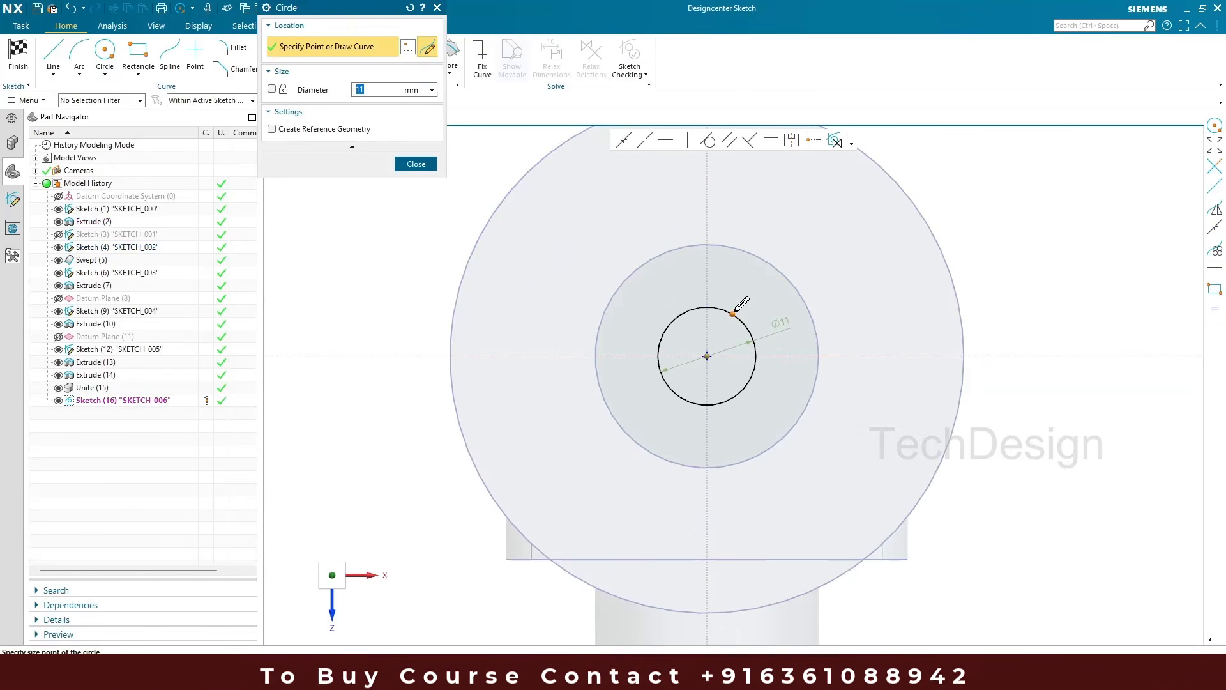
{"action": "left_click", "coordinate": [740, 320]}
{"action": "middle_click", "coordinate": [739, 329]}
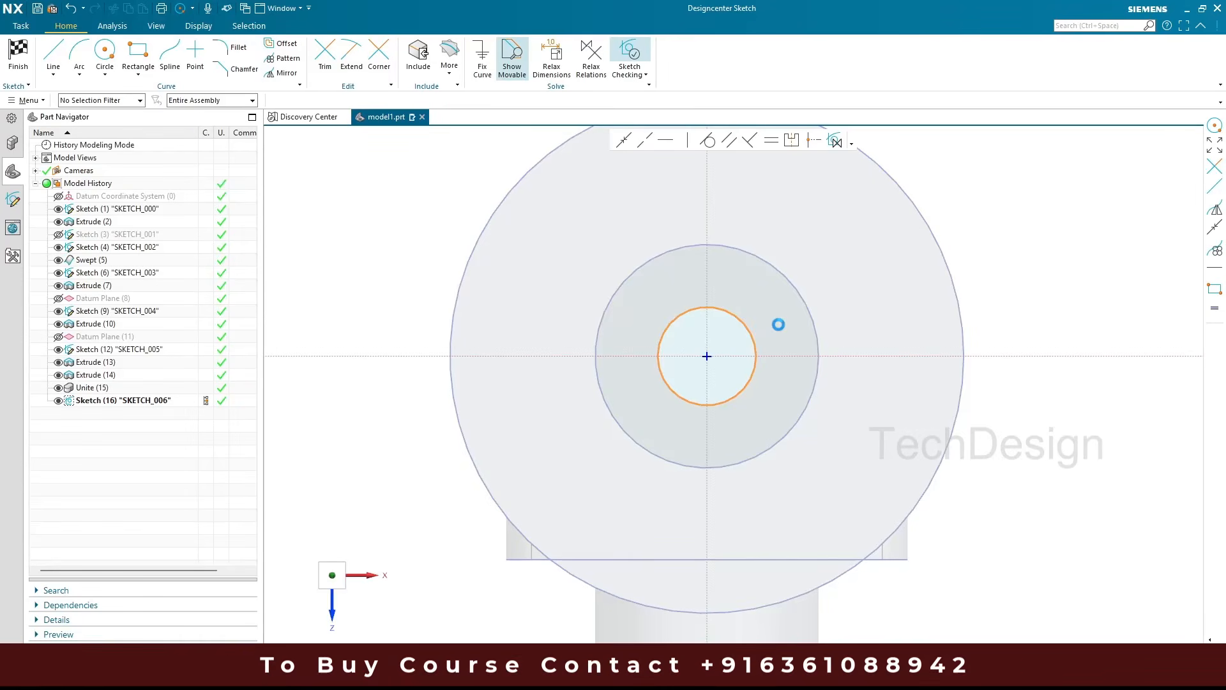
Set the diameter of the circle on the large round flange to 20 mm and finish the sketch
{"action": "left_click_drag", "start_coordinate": [748, 327], "coordinate": [771, 326]}
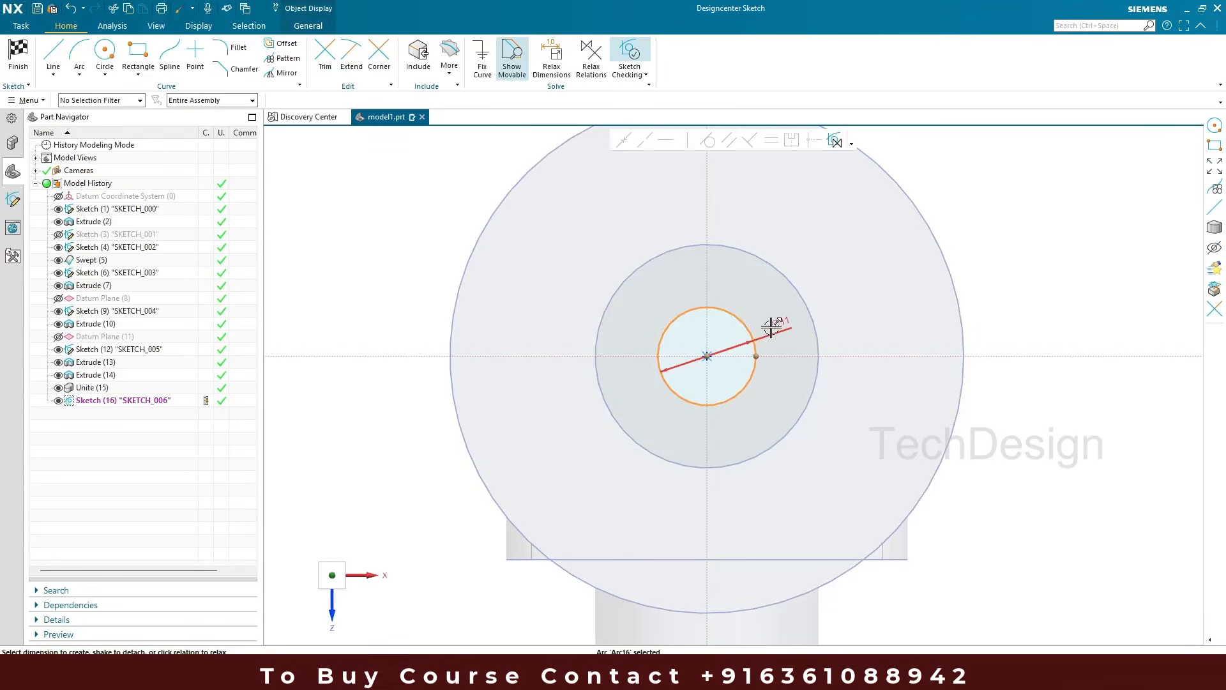
{"action": "left_click", "coordinate": [783, 323]}
{"action": "type", "text": "20"}
{"action": "key", "text": "Return"}
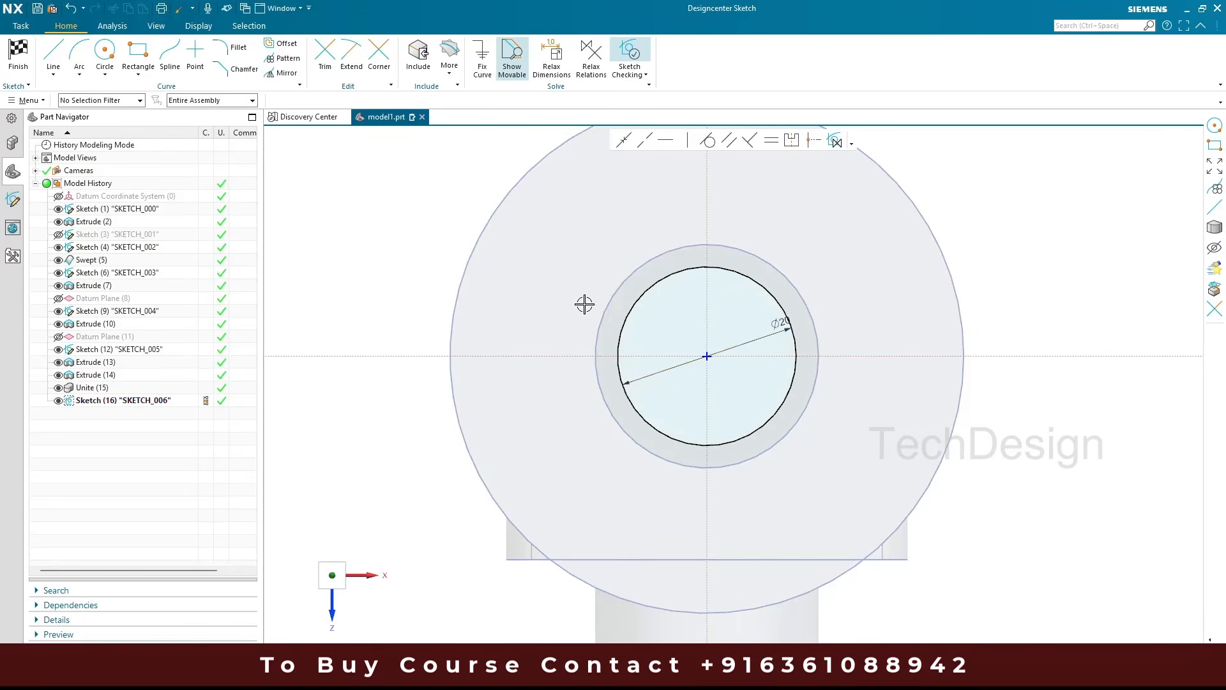
{"action": "left_click", "coordinate": [18, 54]}
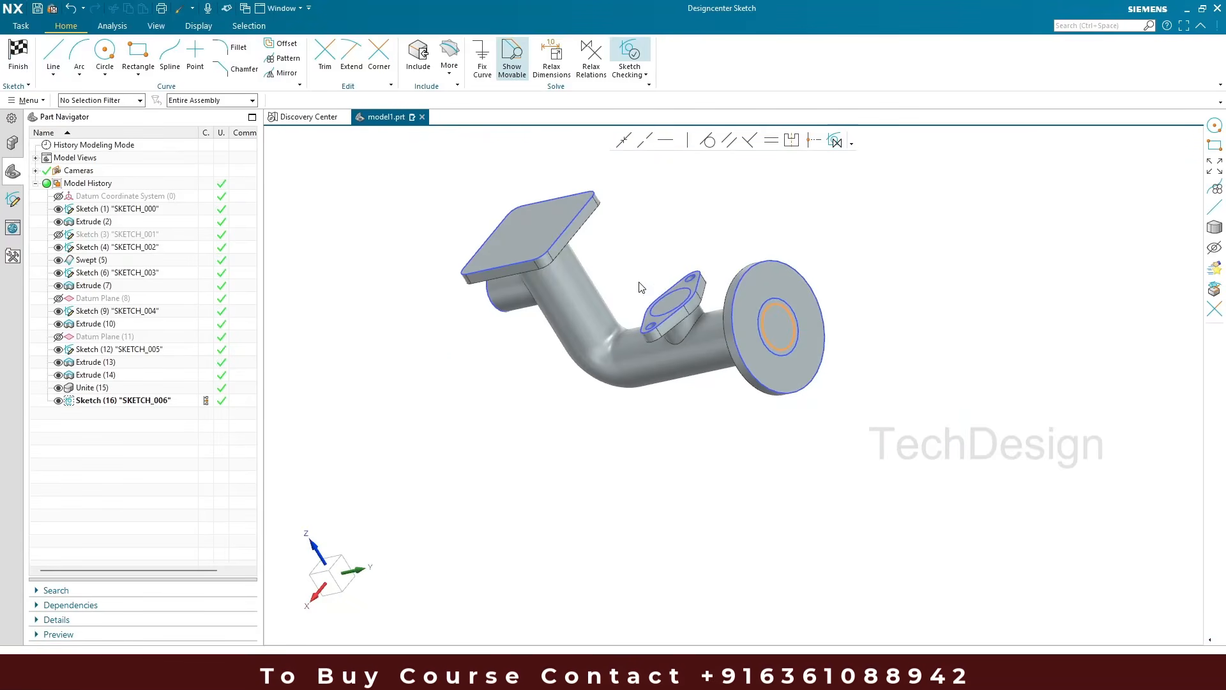
Create a sketch on the outer face of the eared flange
{"action": "middle_click_drag", "start_coordinate": [674, 312], "coordinate": [706, 326]}
{"action": "scroll", "coordinate": [702, 291], "scroll_direction": "up", "scroll_amount": 5}
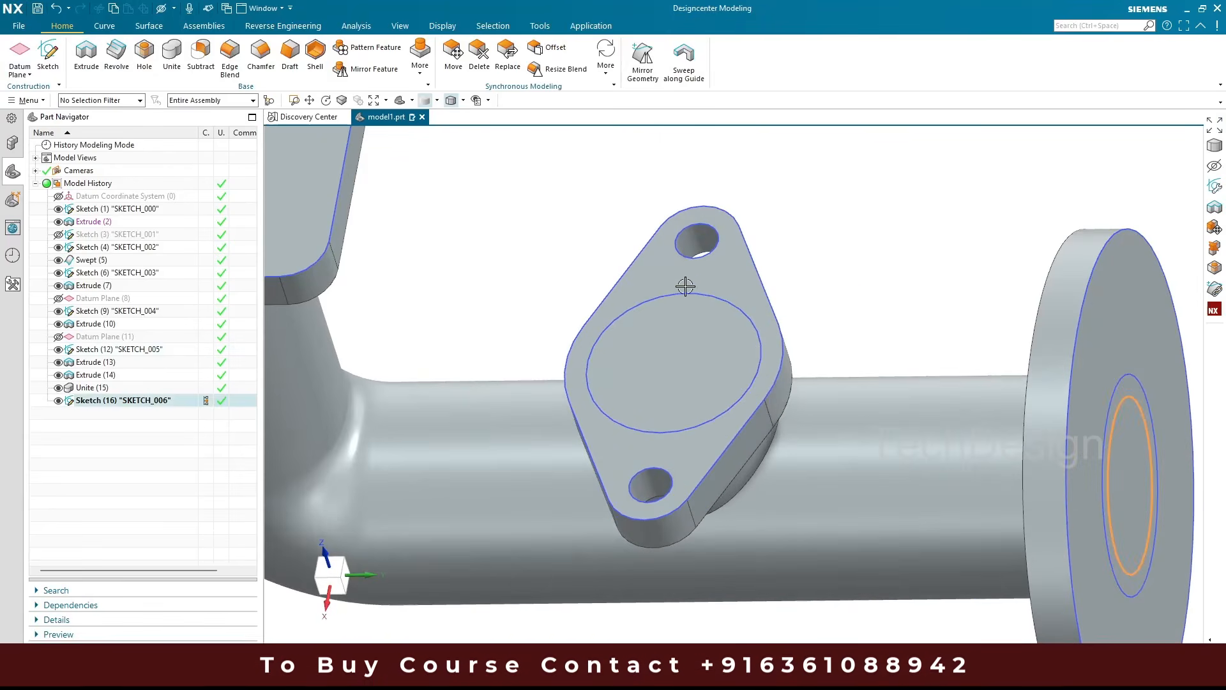
{"action": "left_click", "coordinate": [37, 46]}
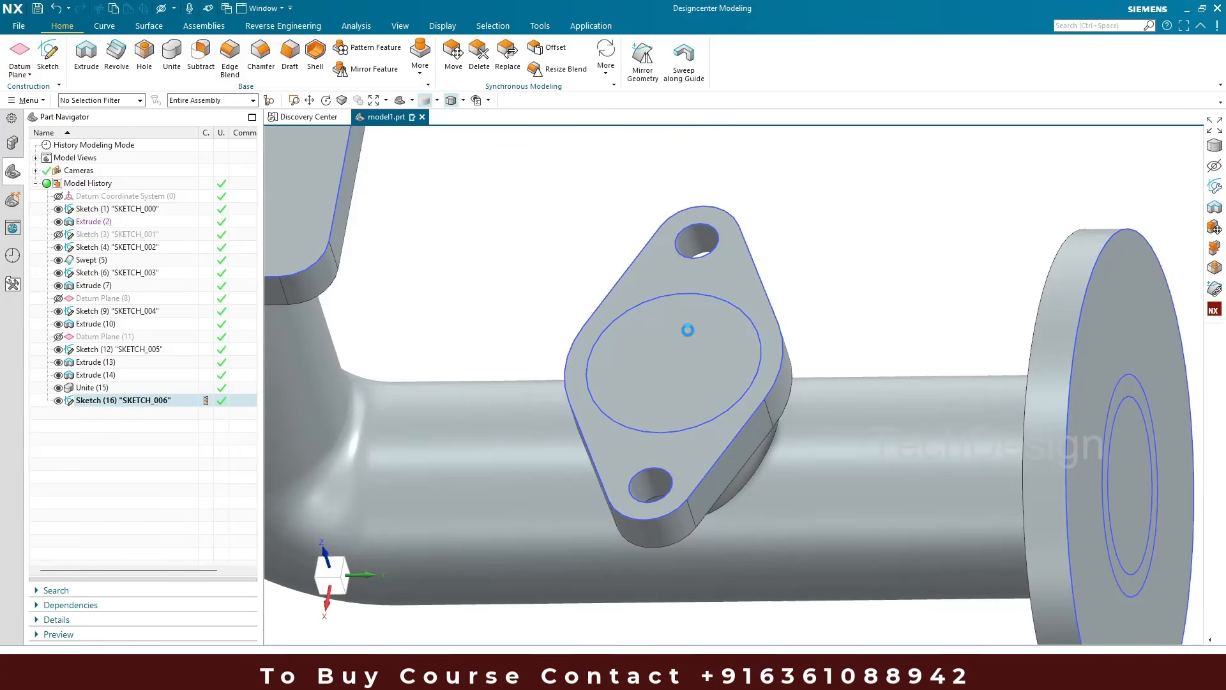
{"action": "key", "text": "s"}
{"action": "left_click", "coordinate": [686, 333]}
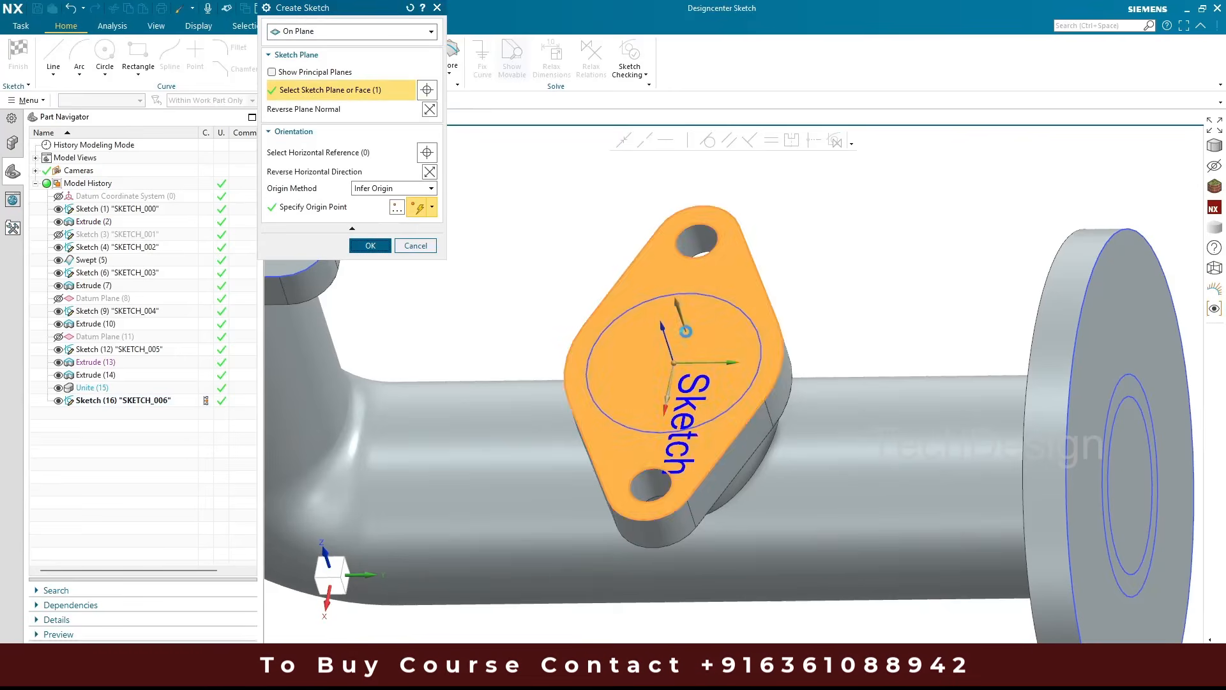
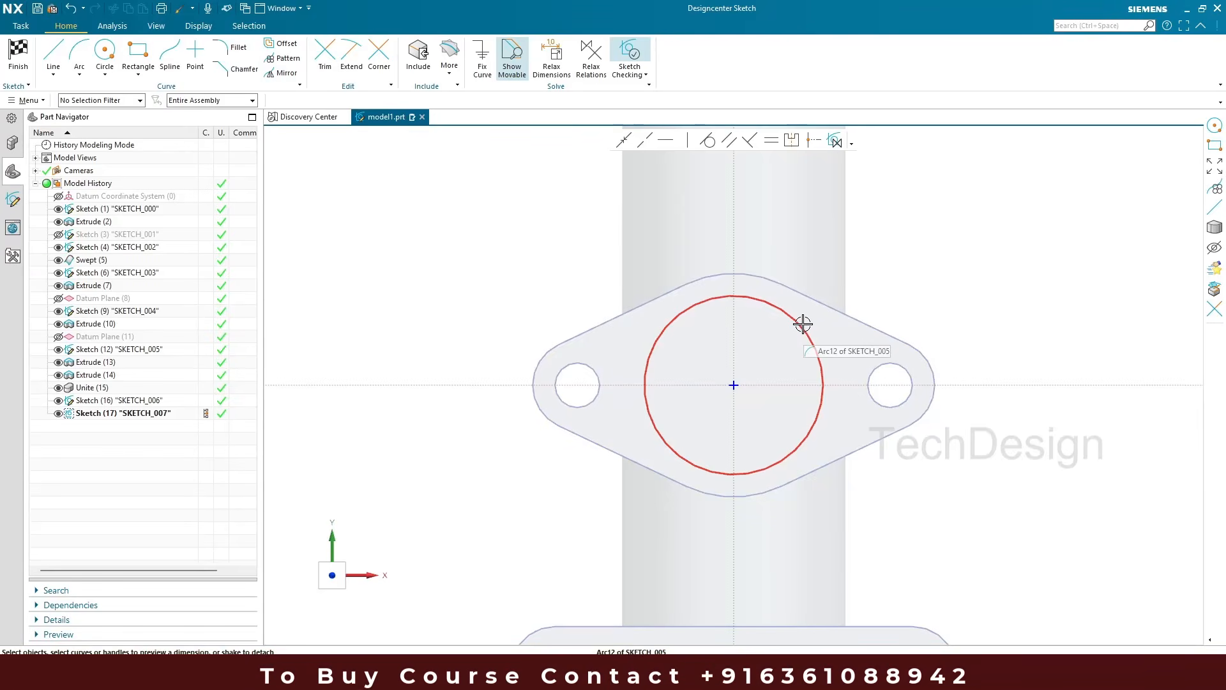
Draw a circle about 9 mm in diameter centred on the eared flange's face
{"action": "scroll", "coordinate": [785, 266], "scroll_direction": "down", "scroll_amount": 3}
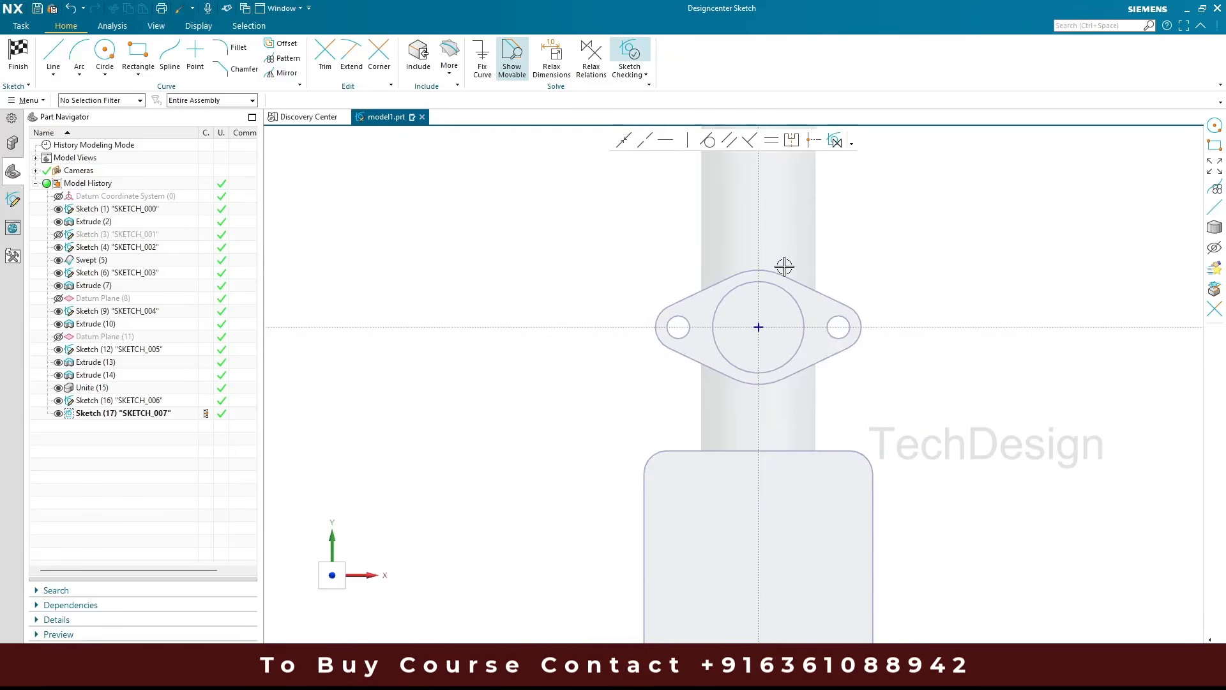
{"action": "scroll", "coordinate": [775, 336], "scroll_direction": "up", "scroll_amount": 4}
{"action": "key", "text": "o"}
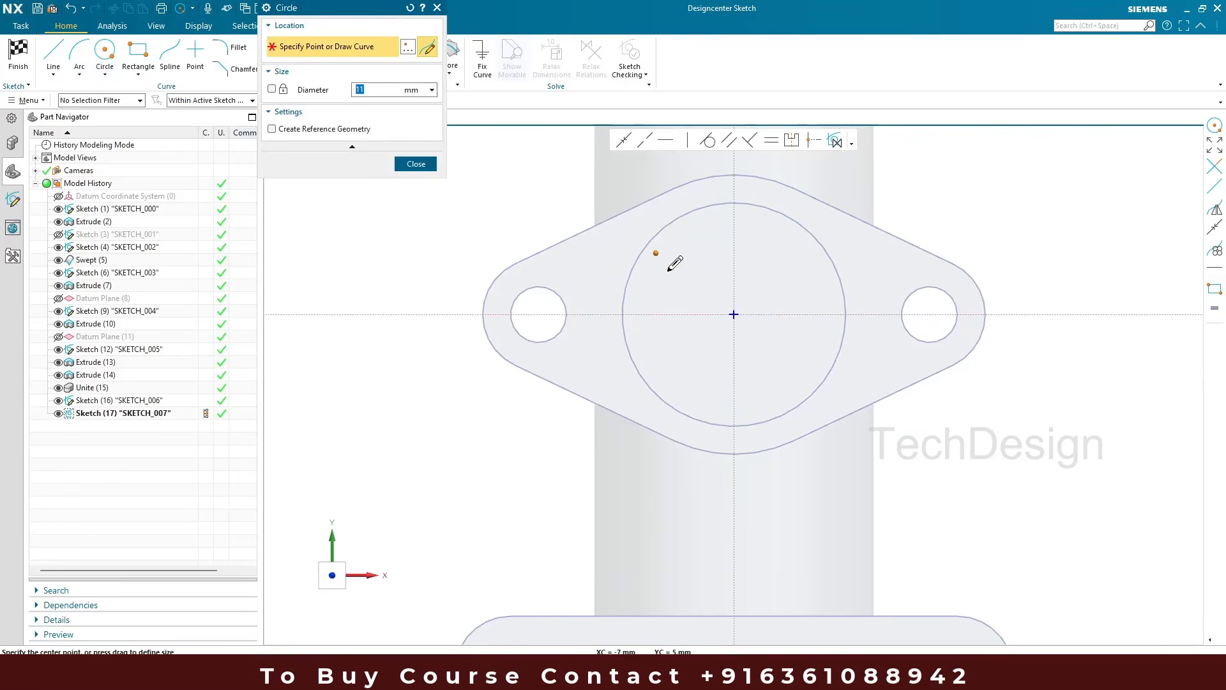
{"action": "left_click", "coordinate": [733, 314]}
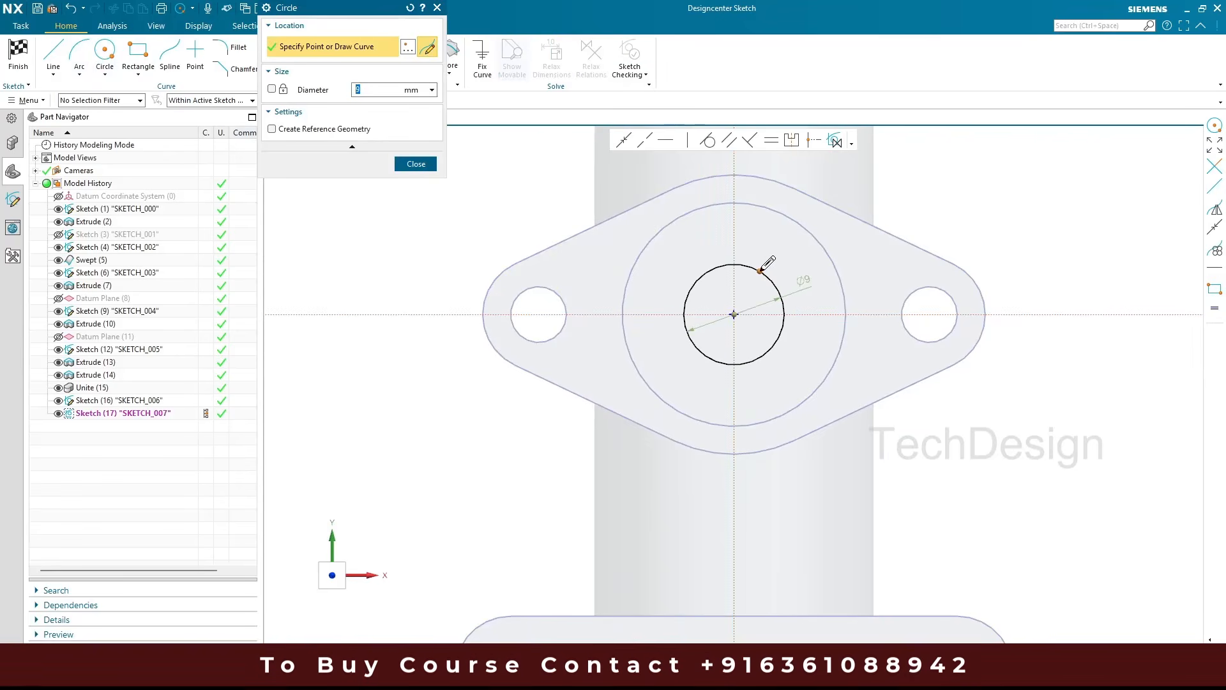
{"action": "left_click", "coordinate": [771, 276]}
{"action": "key", "text": "Escape"}
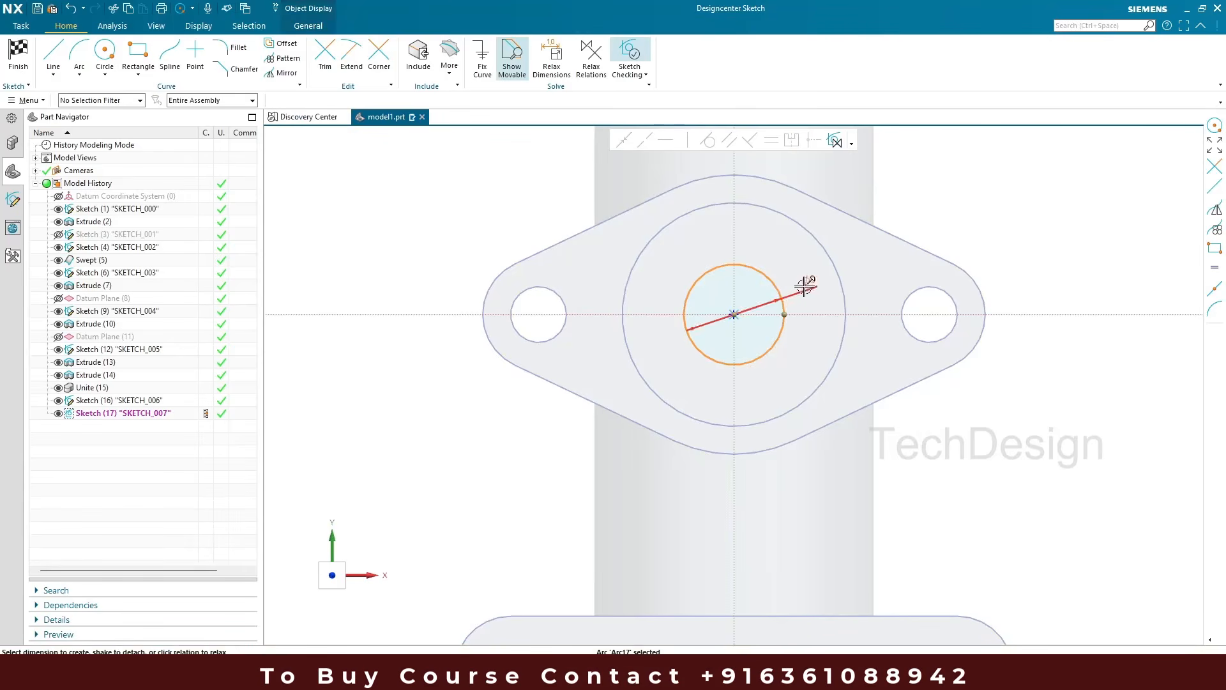
Set the diameter of the circle on the eared flange to 15 mm and finish the sketch
{"action": "type", "text": "20"}
{"action": "key", "text": "Return"}
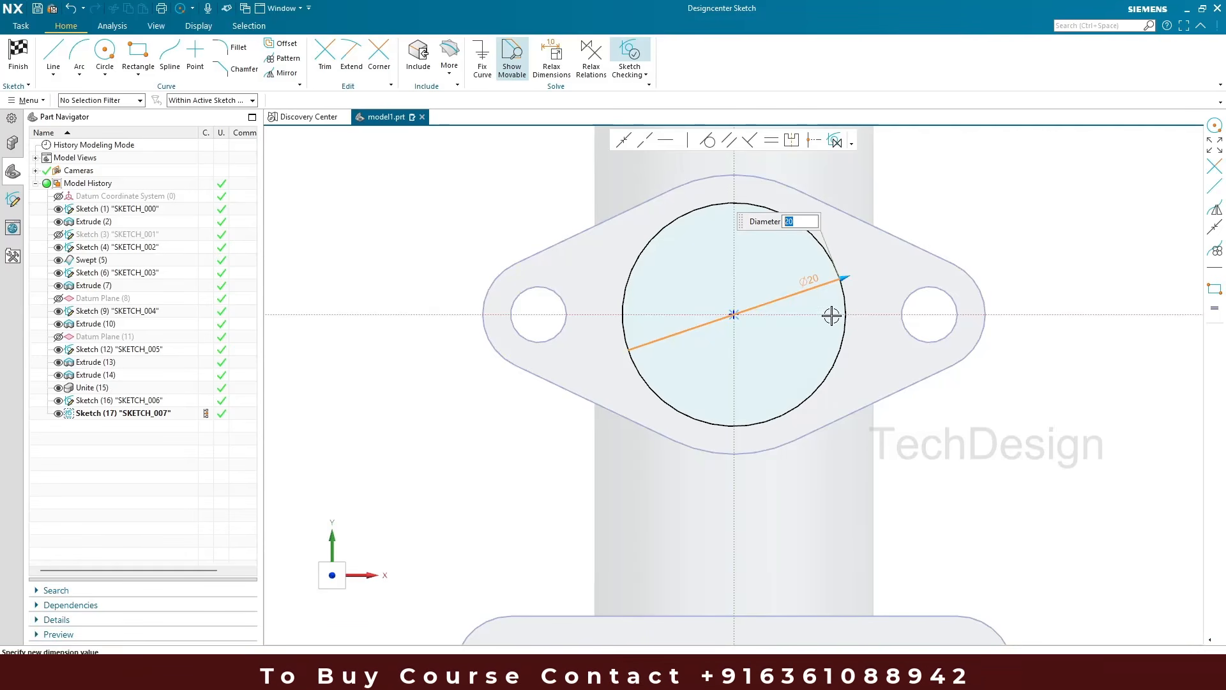
{"action": "type", "text": "15"}
{"action": "key", "text": "Return"}
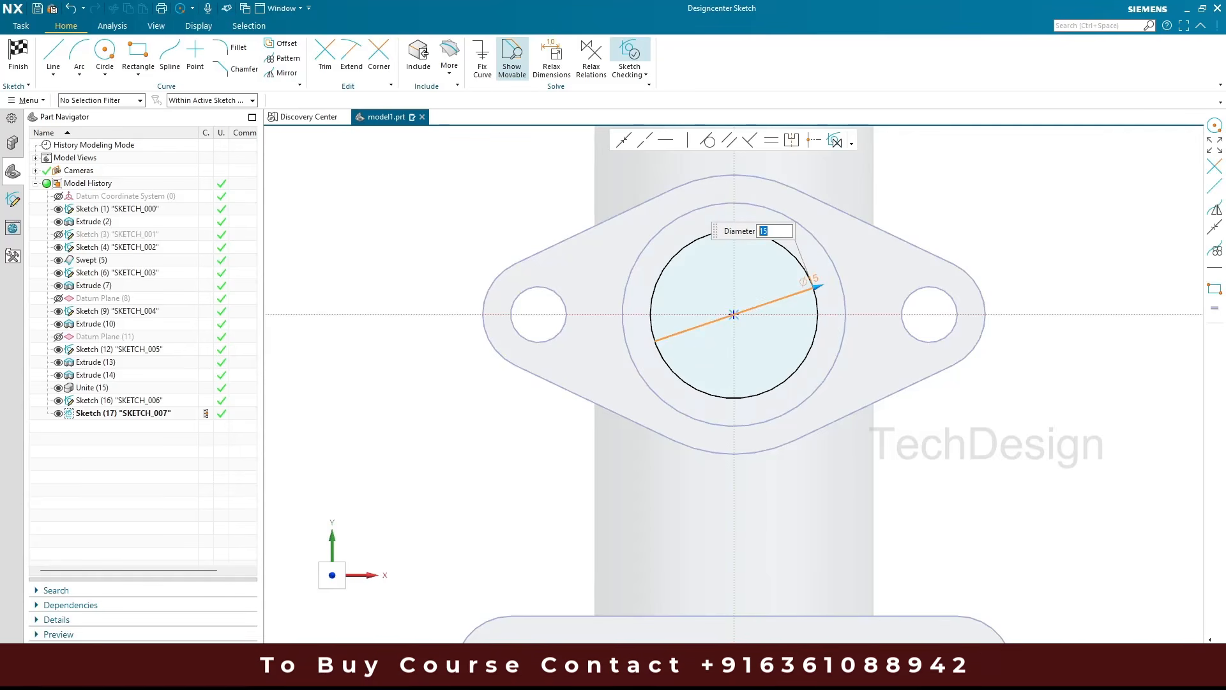
{"action": "left_click", "coordinate": [19, 49]}
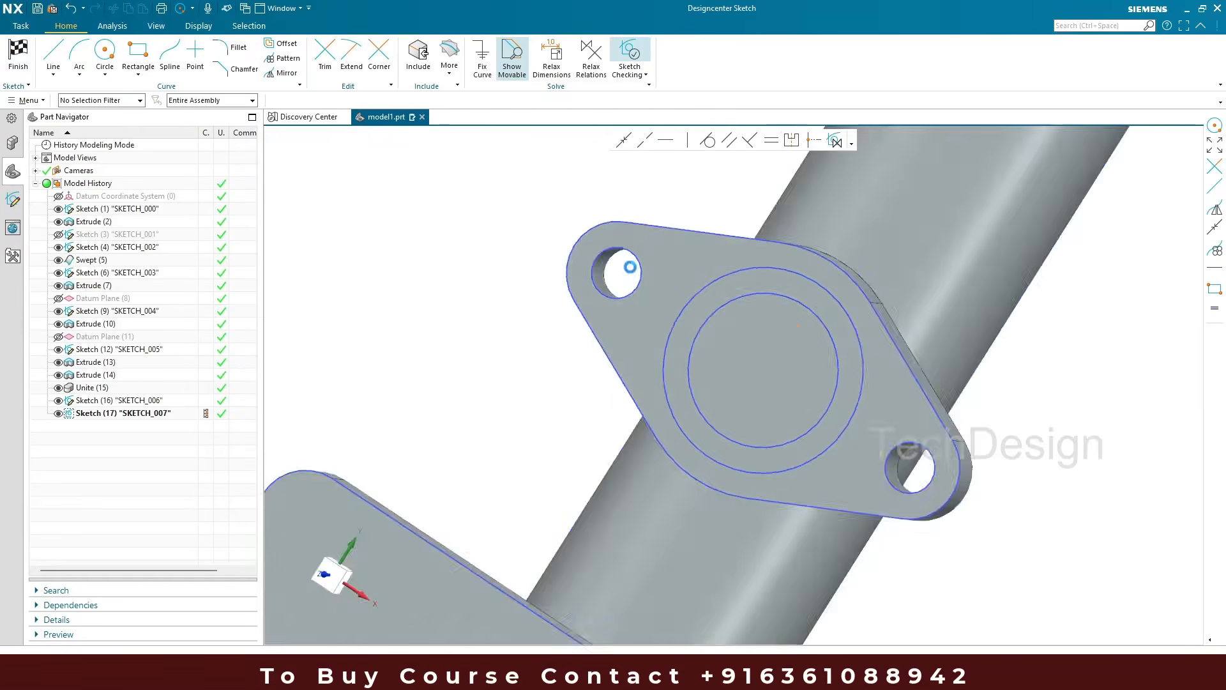
Create a sketch on the end face of the side pipe below the rectangular plate
{"action": "scroll", "coordinate": [839, 301], "scroll_direction": "down", "scroll_amount": 4}
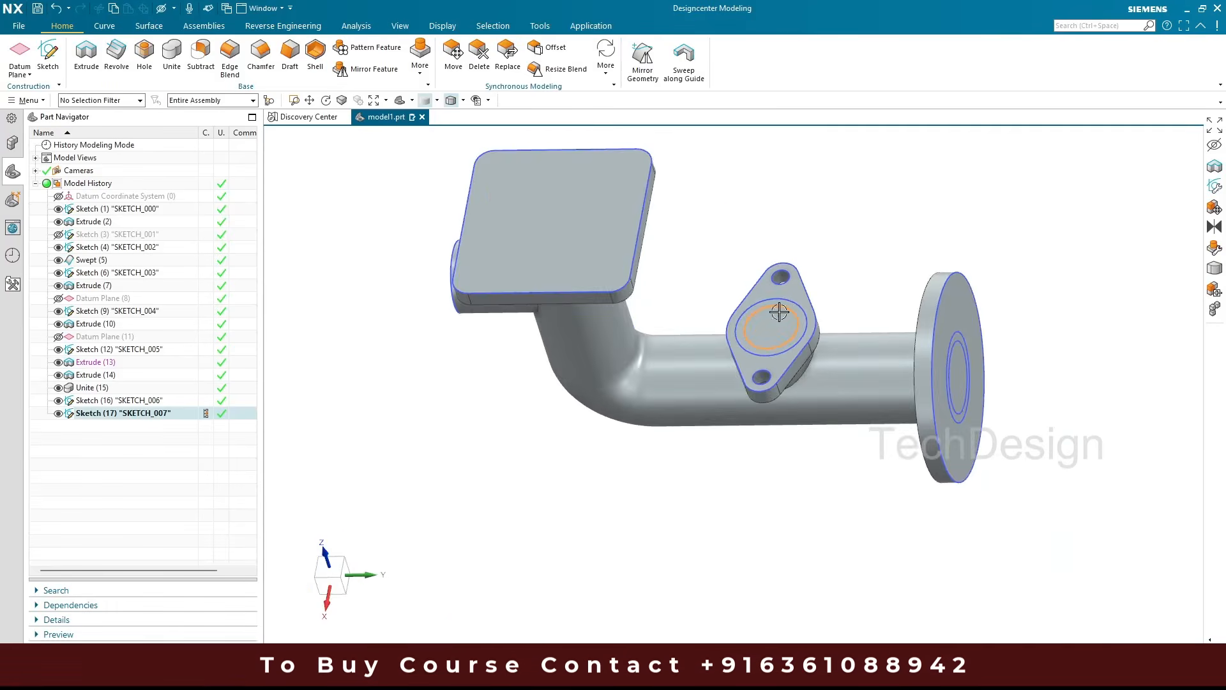
{"action": "mouse_move", "coordinate": [673, 273]}
{"action": "middle_mouse_down"}
{"action": "mouse_move", "coordinate": [692, 296]}
{"action": "mouse_move", "coordinate": [754, 263]}
{"action": "mouse_move", "coordinate": [708, 261]}
{"action": "middle_mouse_up"}
{"action": "scroll", "coordinate": [709, 261], "scroll_direction": "up", "scroll_amount": 5}
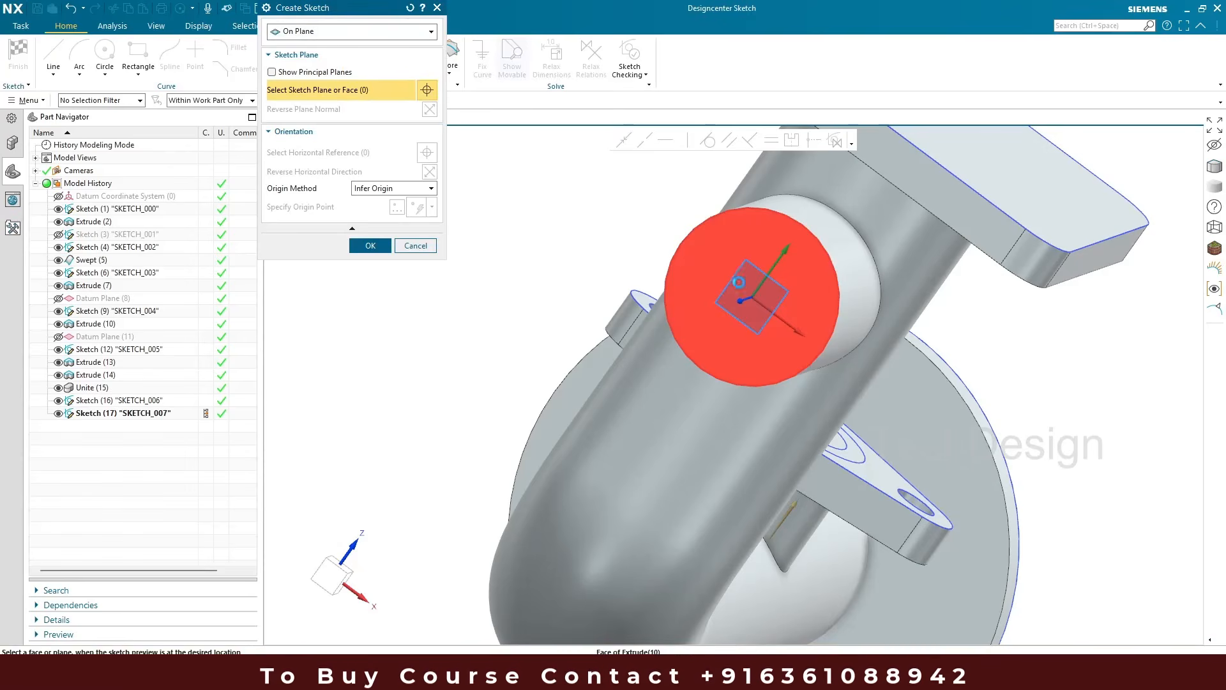
{"action": "left_click", "coordinate": [733, 275]}
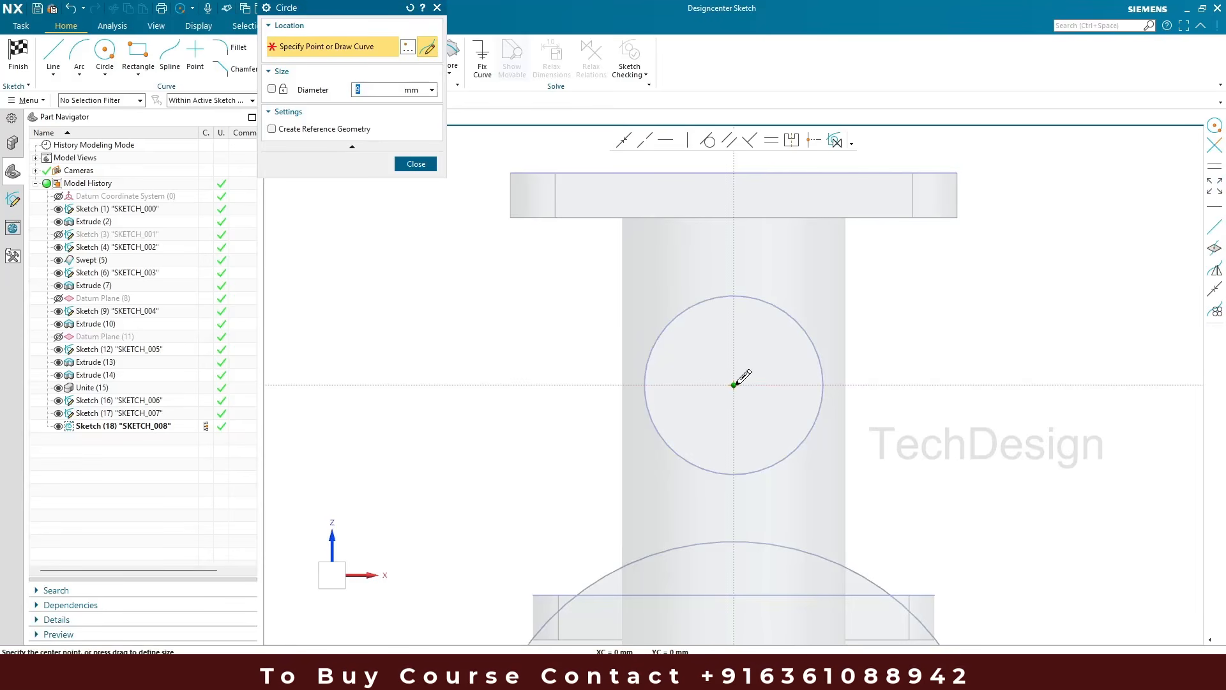
Draw a centred circle on the side pipe's end face, set its diameter to 15 mm and finish the sketch
{"action": "key", "text": "Escape"}
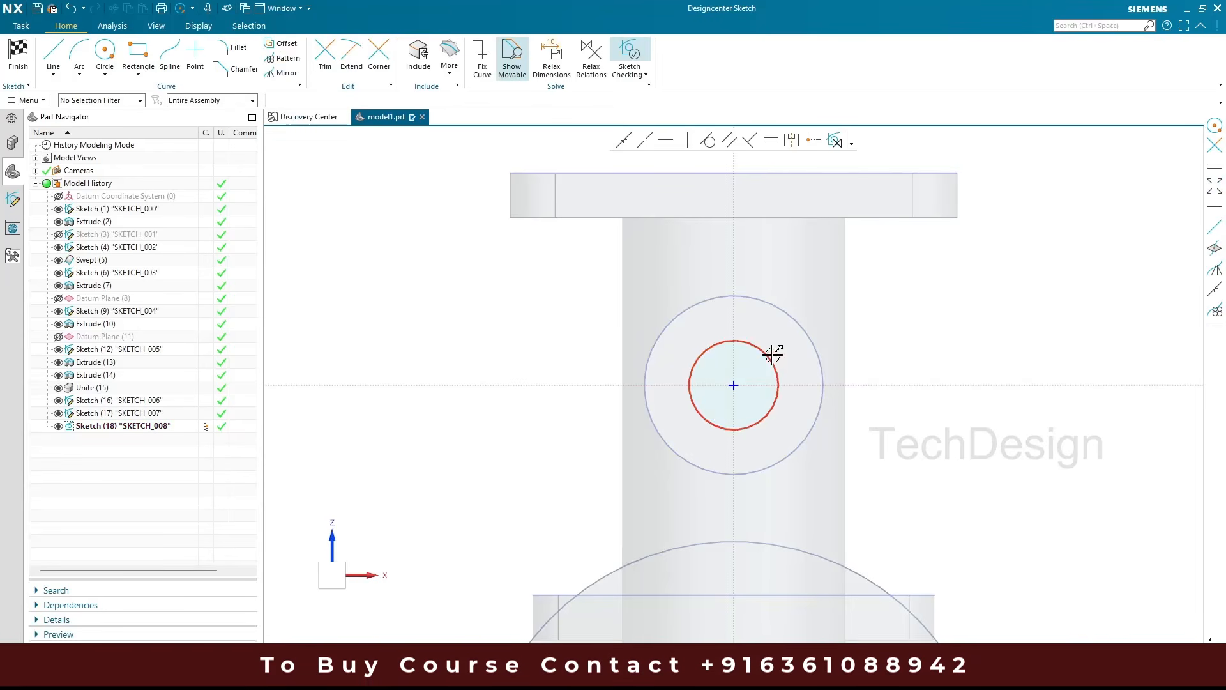
{"action": "double_click", "coordinate": [798, 361]}
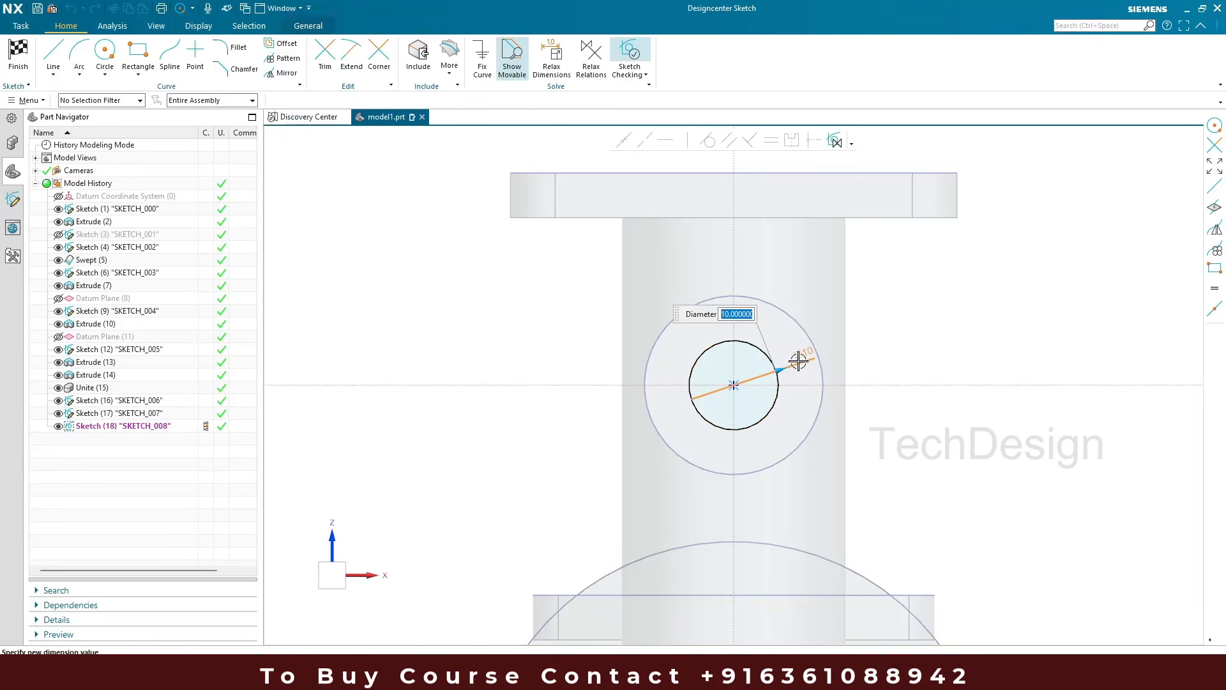
{"action": "type", "text": "15"}
{"action": "key", "text": "Return"}
{"action": "left_click", "coordinate": [15, 57]}
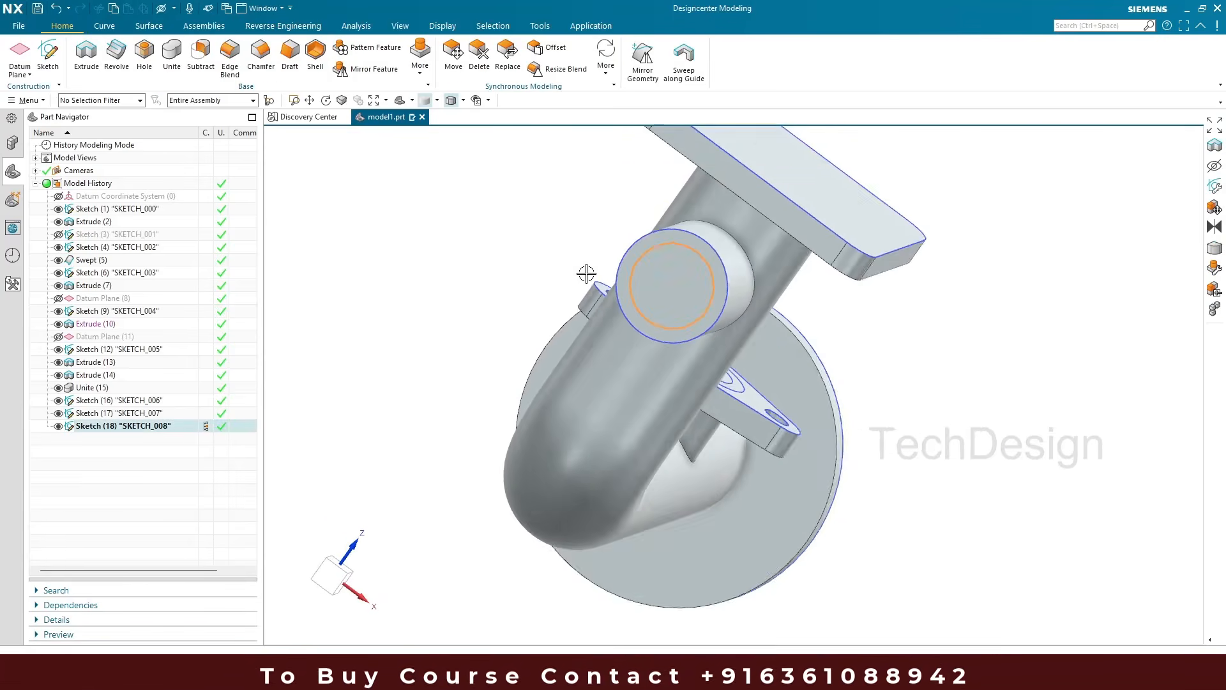
Show the hidden pipe path sketch SKETCH_001 and switch the model display to Wireframe
{"action": "mouse_move", "coordinate": [583, 271]}
{"action": "middle_mouse_down"}
{"action": "mouse_move", "coordinate": [530, 293]}
{"action": "mouse_move", "coordinate": [484, 240]}
{"action": "mouse_move", "coordinate": [484, 259]}
{"action": "mouse_move", "coordinate": [645, 277]}
{"action": "mouse_move", "coordinate": [658, 250]}
{"action": "middle_mouse_up"}
{"action": "left_click", "coordinate": [58, 234]}
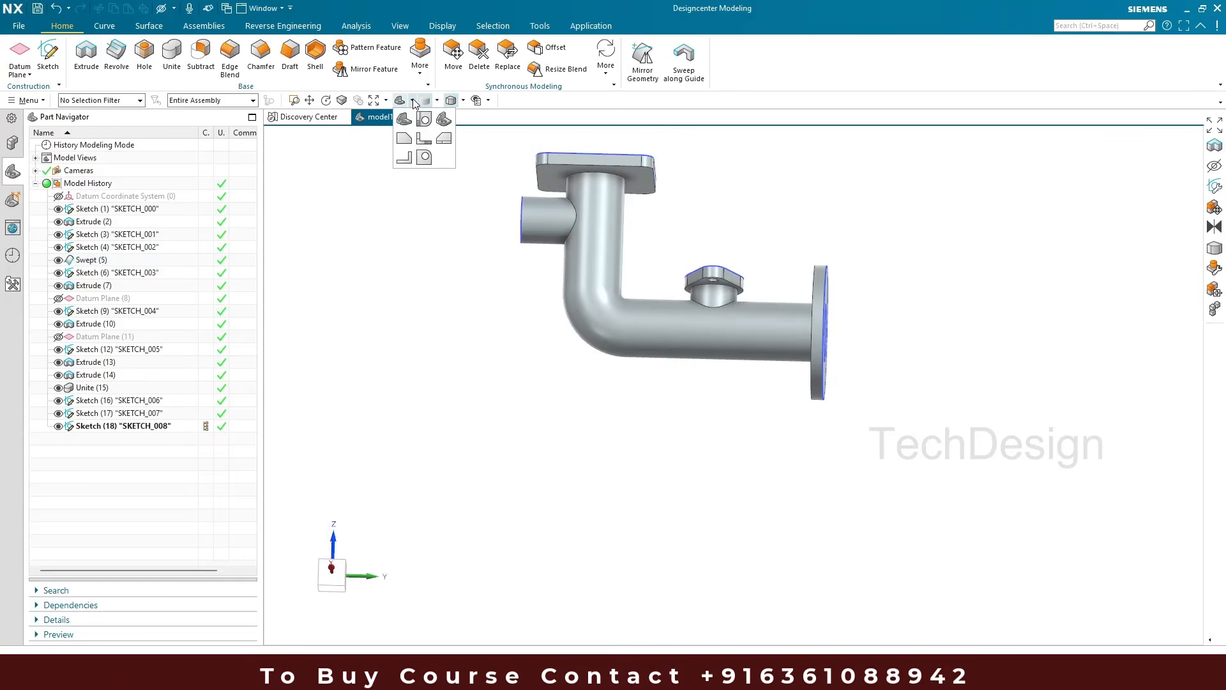
{"action": "middle_click_drag", "start_coordinate": [503, 180], "coordinate": [746, 302]}
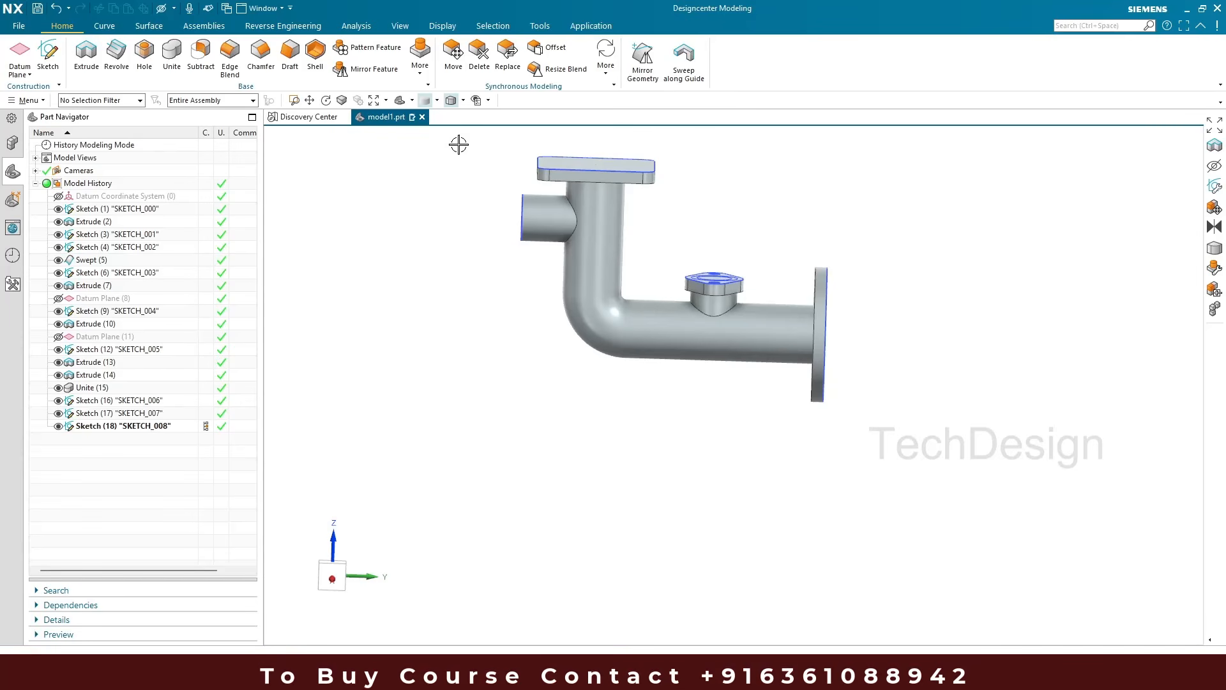
{"action": "left_click", "coordinate": [437, 100]}
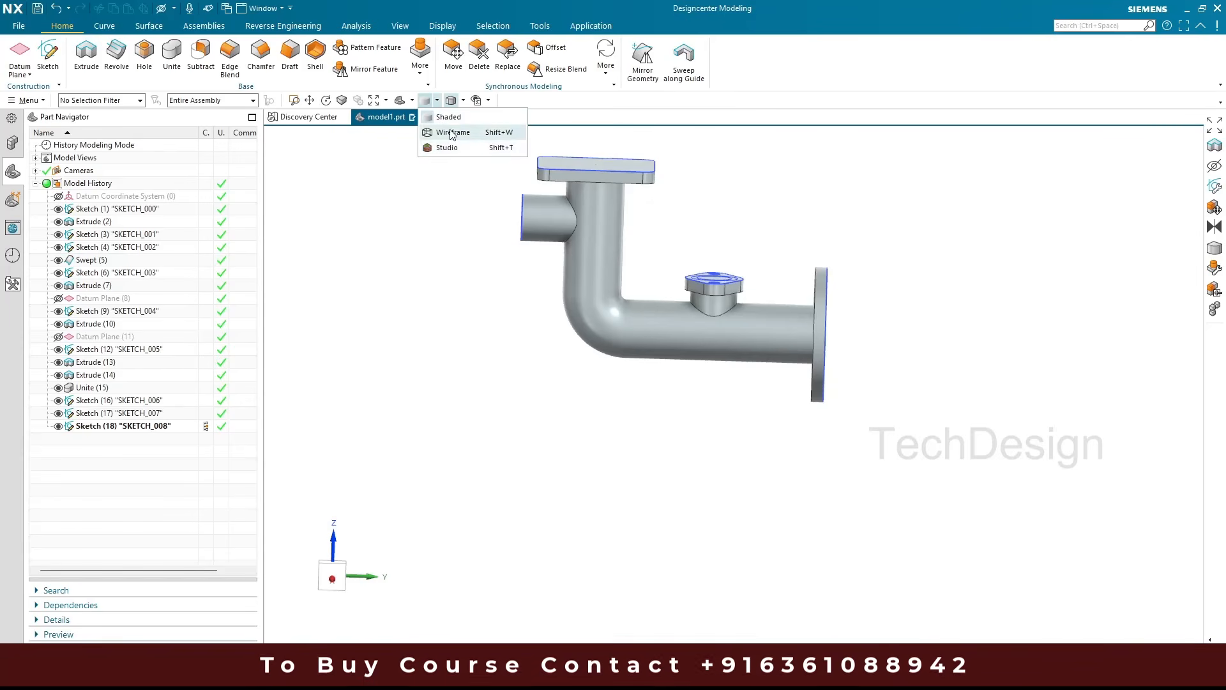
{"action": "left_click", "coordinate": [449, 131]}
Change the model's rendering style to Partially Shaded so the path sketch can be seen inside the pipe
{"action": "scroll", "coordinate": [482, 279], "scroll_direction": "up", "scroll_amount": 1}
{"action": "mouse_move", "coordinate": [482, 280]}
{"action": "middle_mouse_down"}
{"action": "mouse_move", "coordinate": [441, 299]}
{"action": "mouse_move", "coordinate": [474, 294]}
{"action": "middle_mouse_up"}
{"action": "scroll", "coordinate": [475, 294], "scroll_direction": "down", "scroll_amount": 2}
{"action": "scroll", "coordinate": [475, 294], "scroll_direction": "up", "scroll_amount": 2}
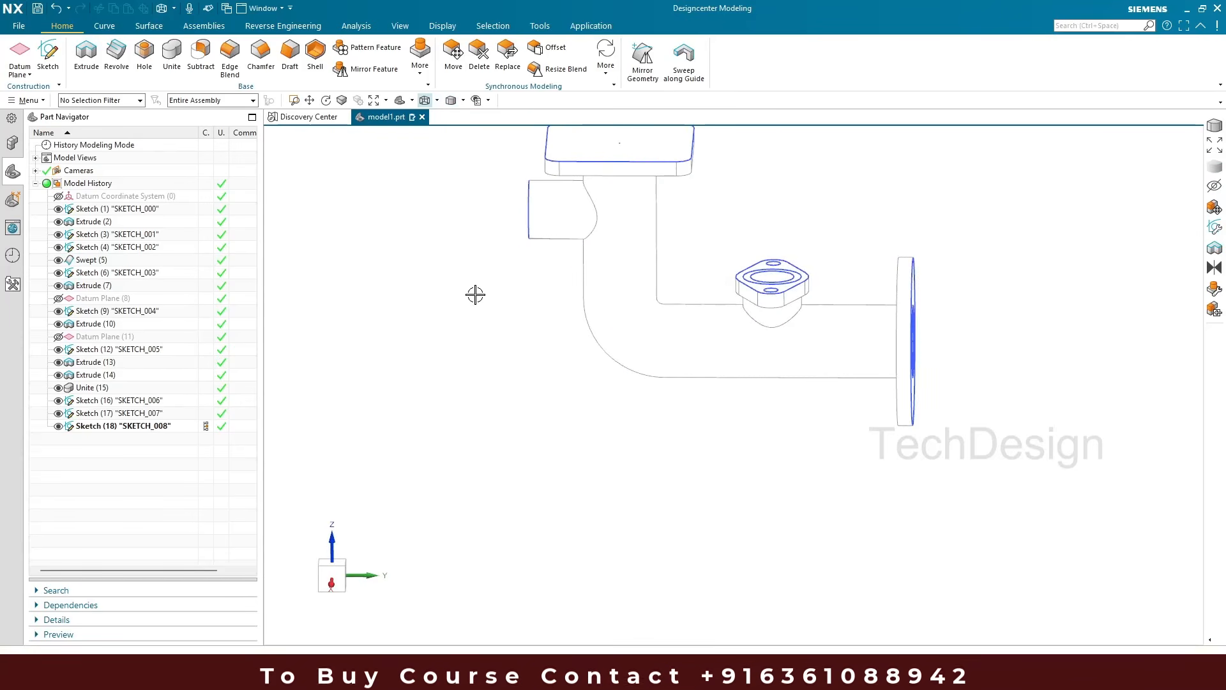
{"action": "right_click", "coordinate": [455, 253]}
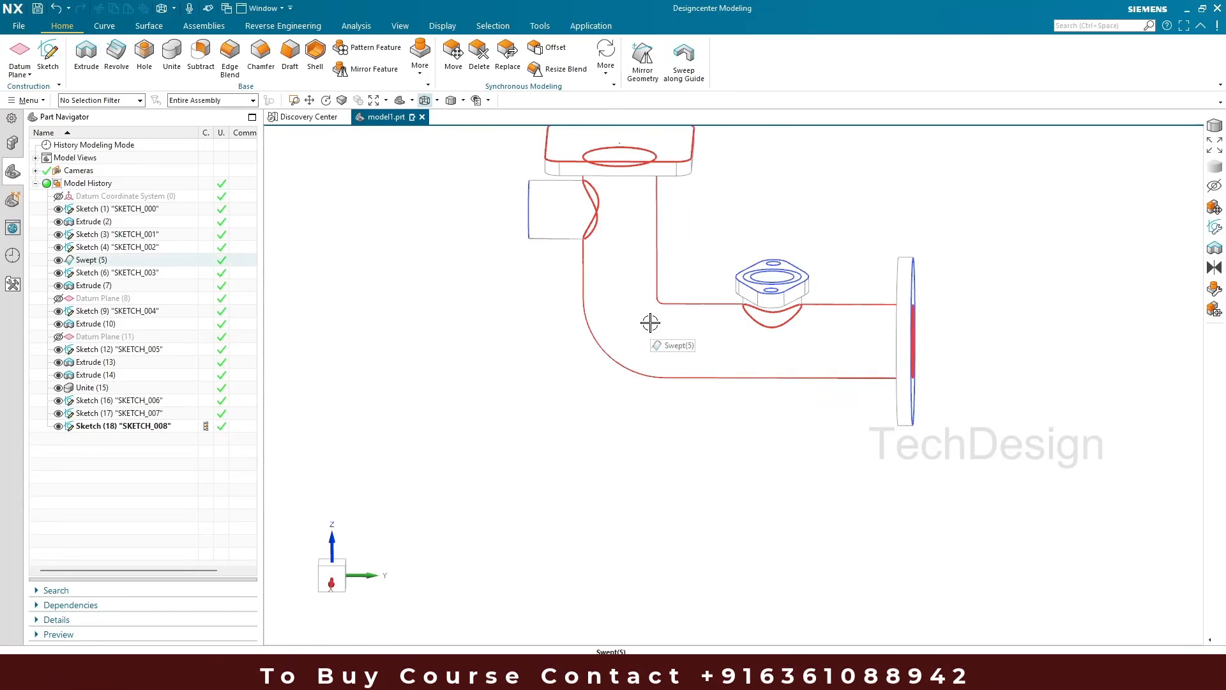
{"action": "middle_click_drag", "start_coordinate": [650, 323], "coordinate": [562, 357]}
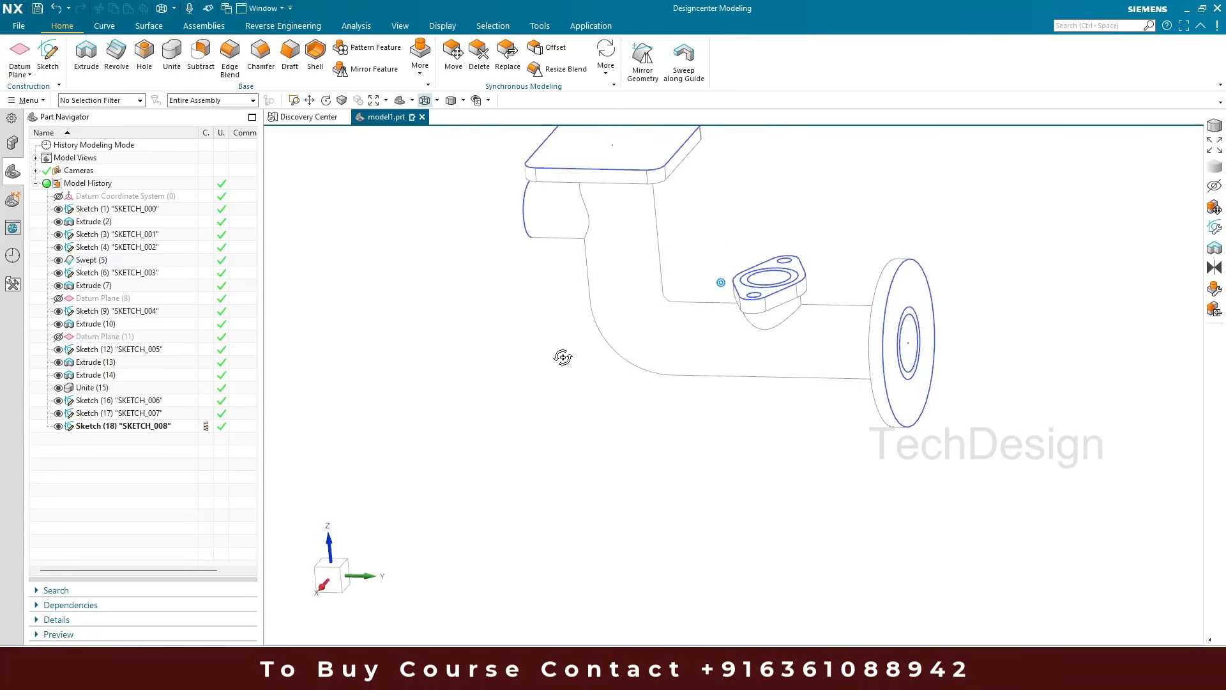
{"action": "left_click", "coordinate": [463, 101]}
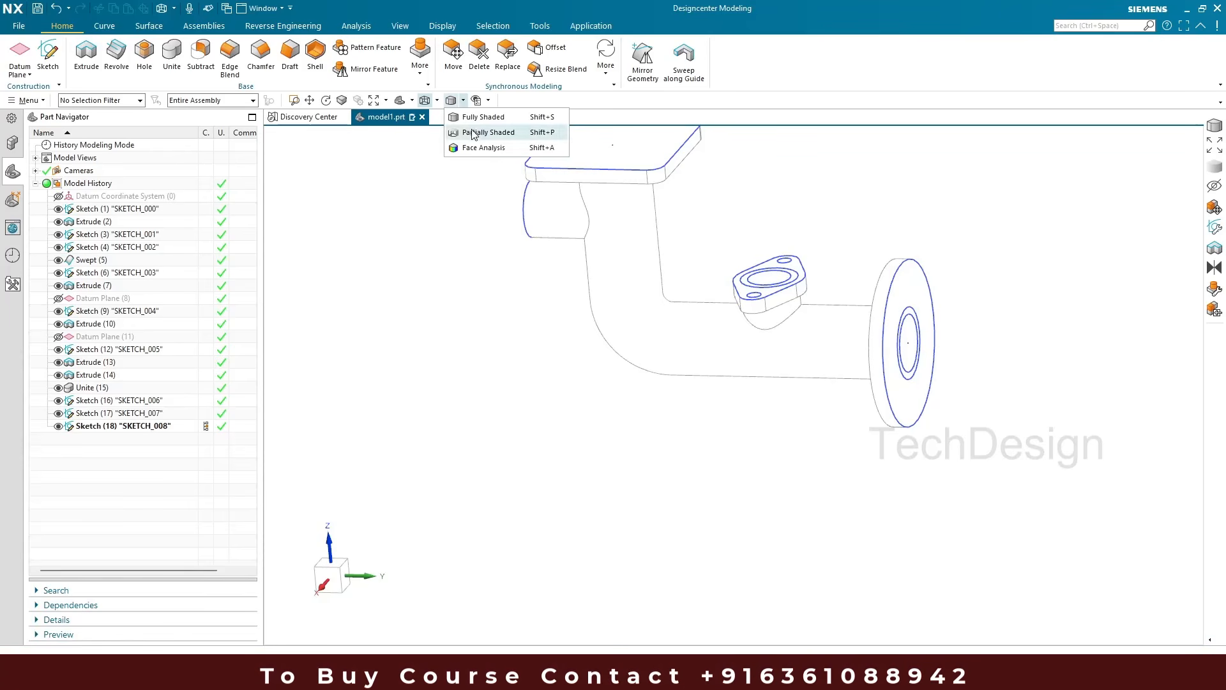
{"action": "left_click", "coordinate": [472, 132]}
Examine the pipe path and the bore circles on the flanges and the side pipe
{"action": "scroll", "coordinate": [493, 301], "scroll_direction": "down", "scroll_amount": 2}
{"action": "scroll", "coordinate": [489, 301], "scroll_direction": "up", "scroll_amount": 1}
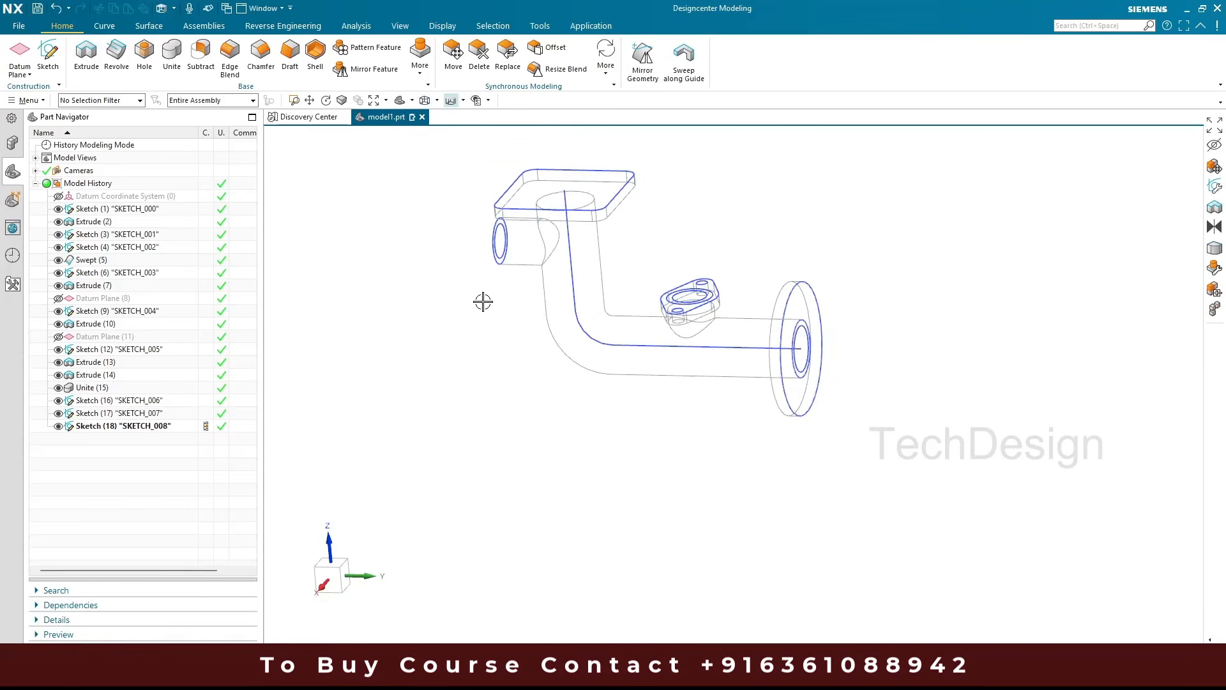
{"action": "middle_click_drag", "start_coordinate": [482, 300], "coordinate": [460, 307]}
{"action": "scroll", "coordinate": [823, 327], "scroll_direction": "up", "scroll_amount": 4}
{"action": "scroll", "coordinate": [821, 326], "scroll_direction": "up", "scroll_amount": 1}
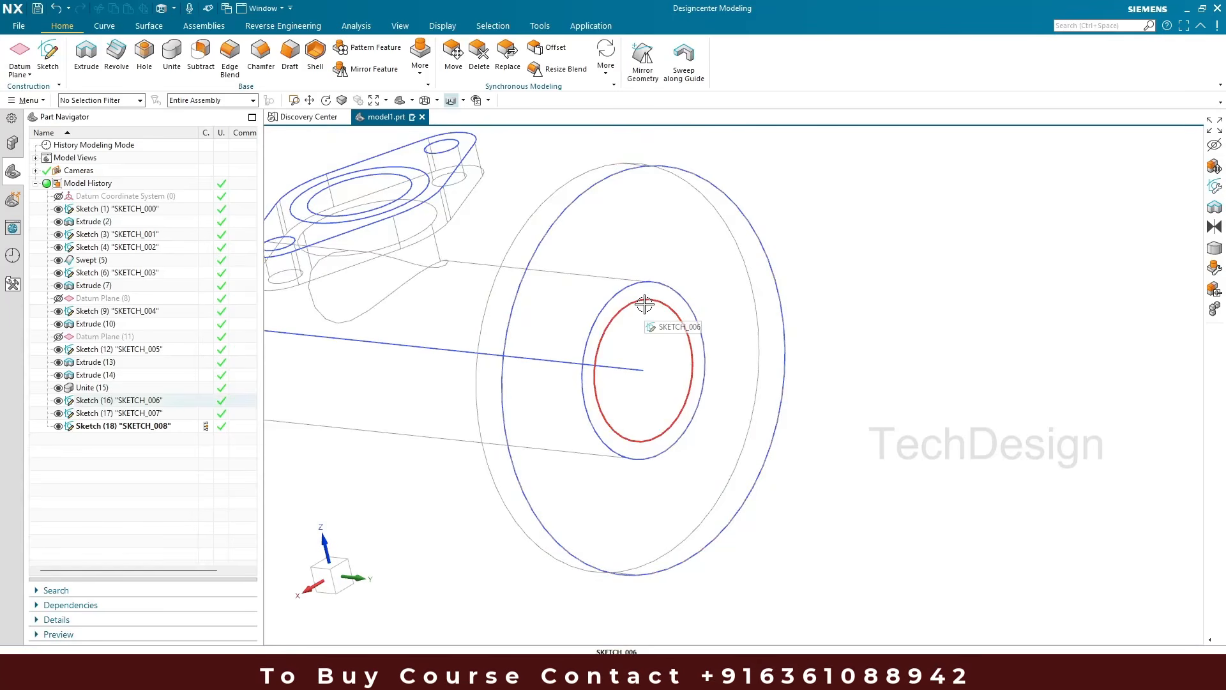
{"action": "scroll", "coordinate": [689, 315], "scroll_direction": "down", "scroll_amount": 4}
{"action": "scroll", "coordinate": [535, 375], "scroll_direction": "down", "scroll_amount": 3}
{"action": "middle_click_drag", "start_coordinate": [574, 374], "coordinate": [614, 384]}
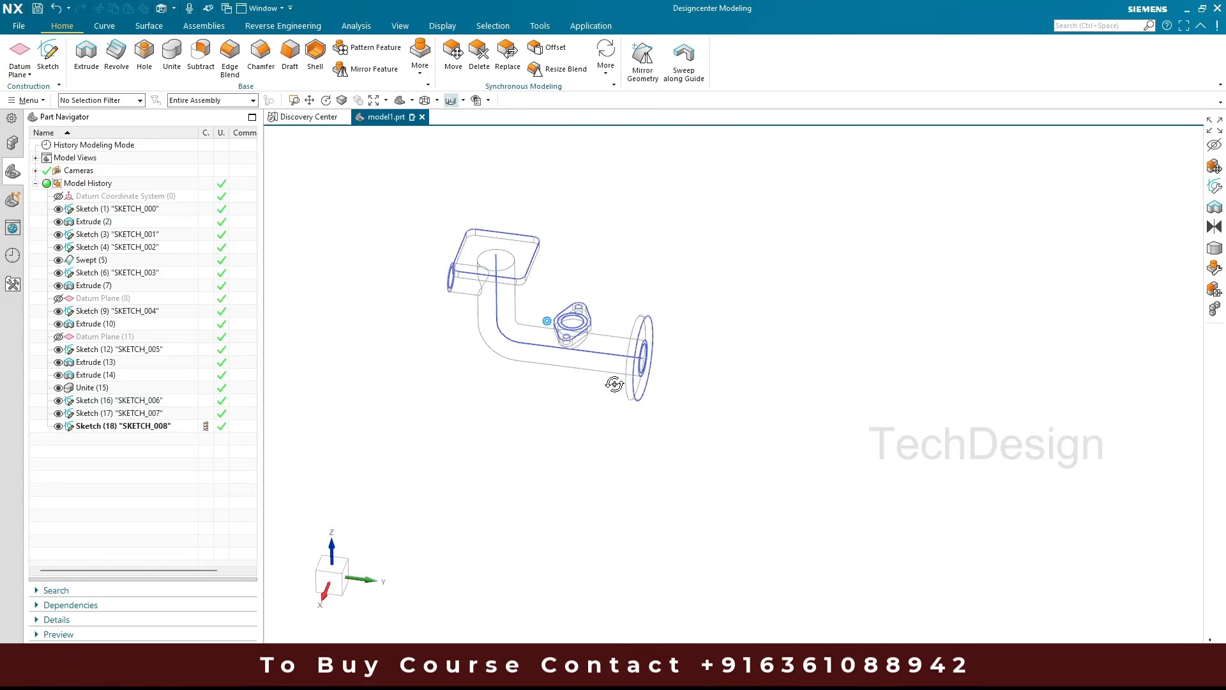
Sweep the 20 mm bore circle on the round flange along the pipe path as a solid, and return the model to shaded display
{"action": "left_click", "coordinate": [148, 26]}
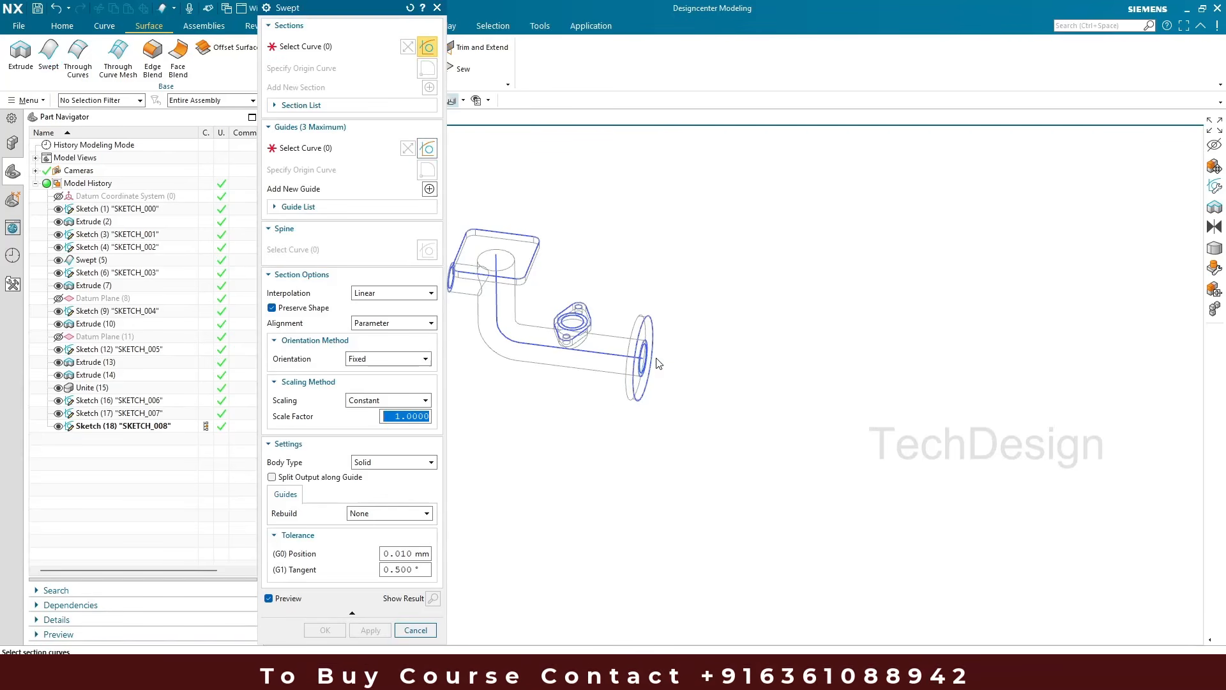
{"action": "scroll", "coordinate": [655, 354], "scroll_direction": "up", "scroll_amount": 5}
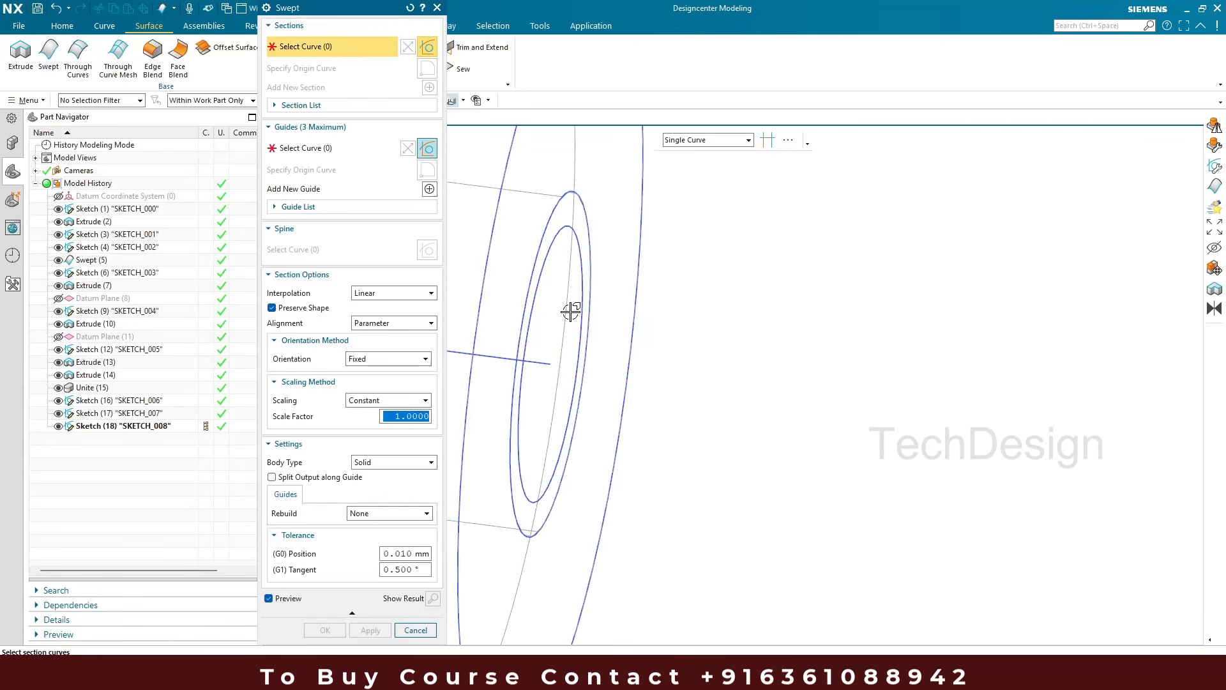
{"action": "left_click", "coordinate": [571, 232]}
{"action": "scroll", "coordinate": [651, 271], "scroll_direction": "down", "scroll_amount": 4}
{"action": "middle_click", "coordinate": [656, 278]}
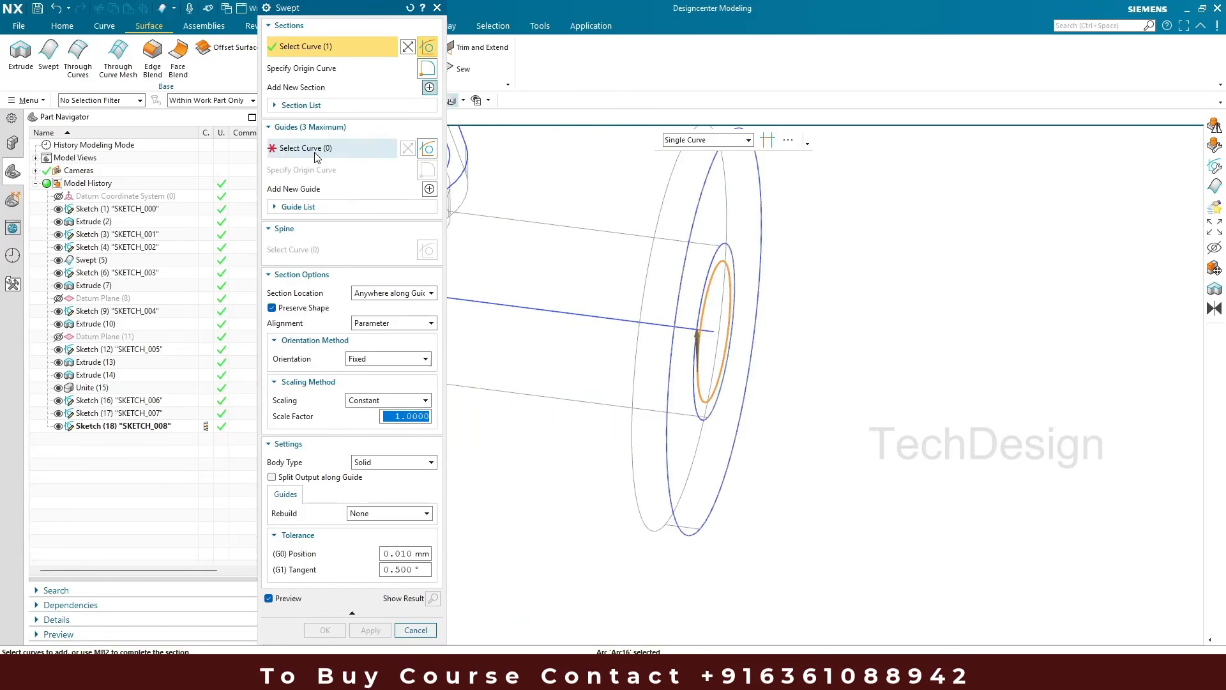
{"action": "left_click", "coordinate": [559, 311]}
{"action": "scroll", "coordinate": [867, 356], "scroll_direction": "down", "scroll_amount": 7}
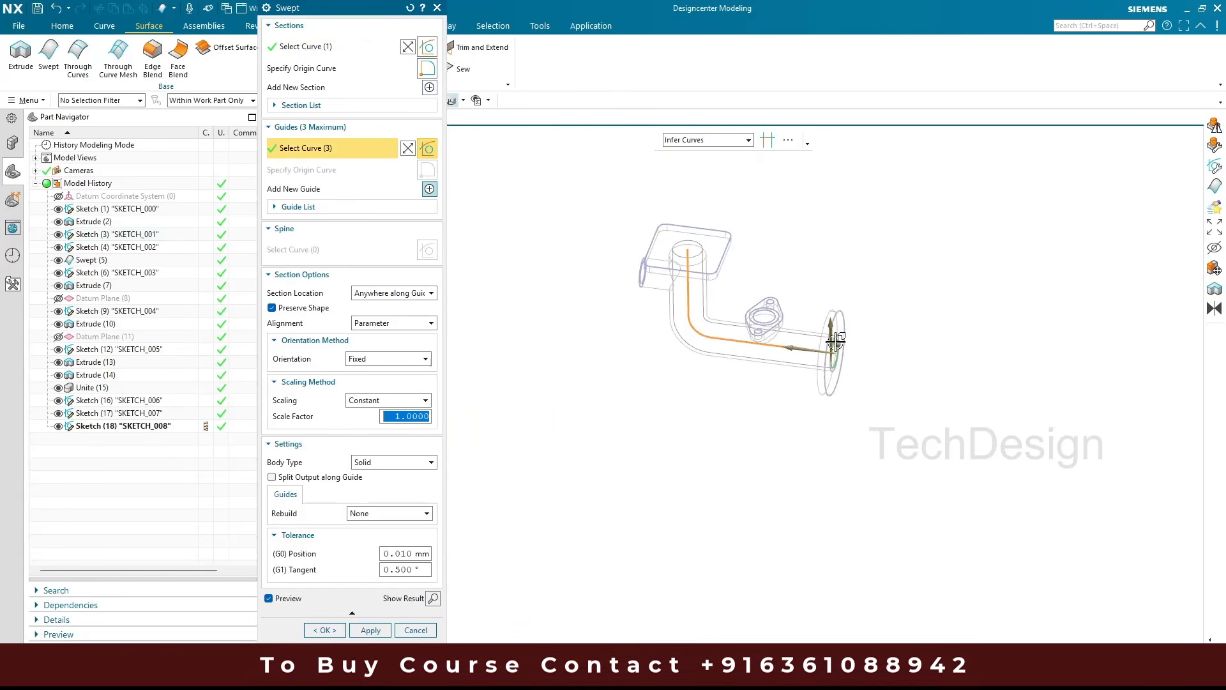
{"action": "scroll", "coordinate": [638, 295], "scroll_direction": "up", "scroll_amount": 4}
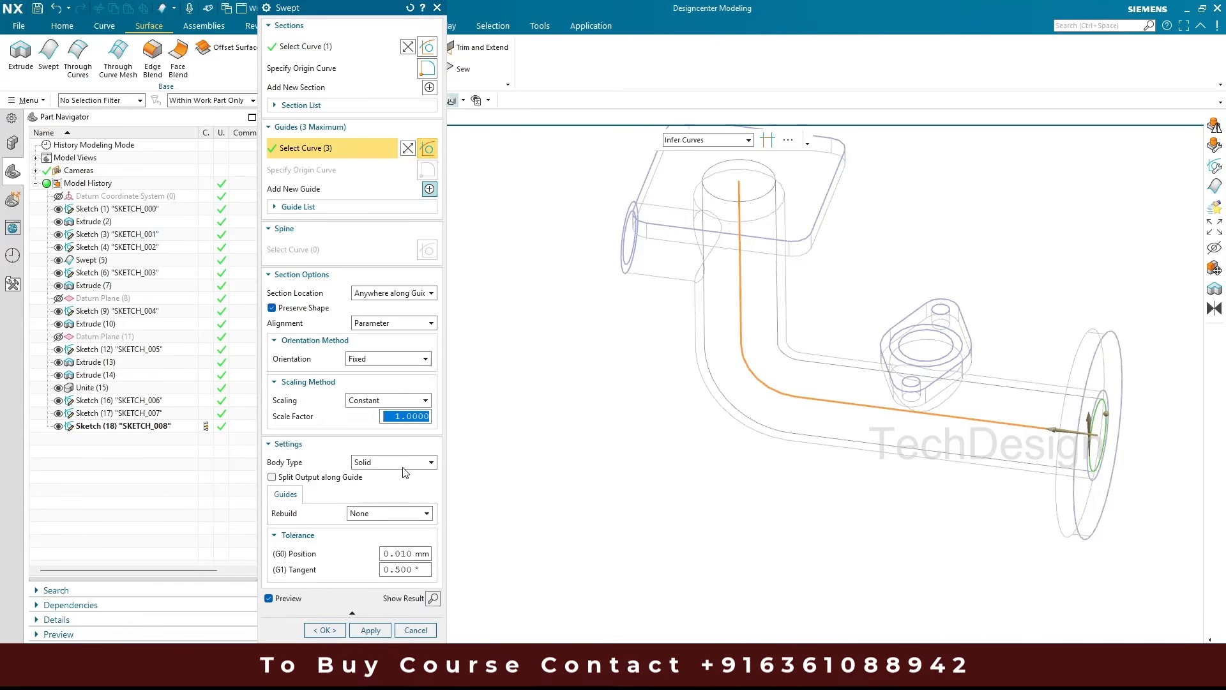
{"action": "left_click", "coordinate": [339, 631]}
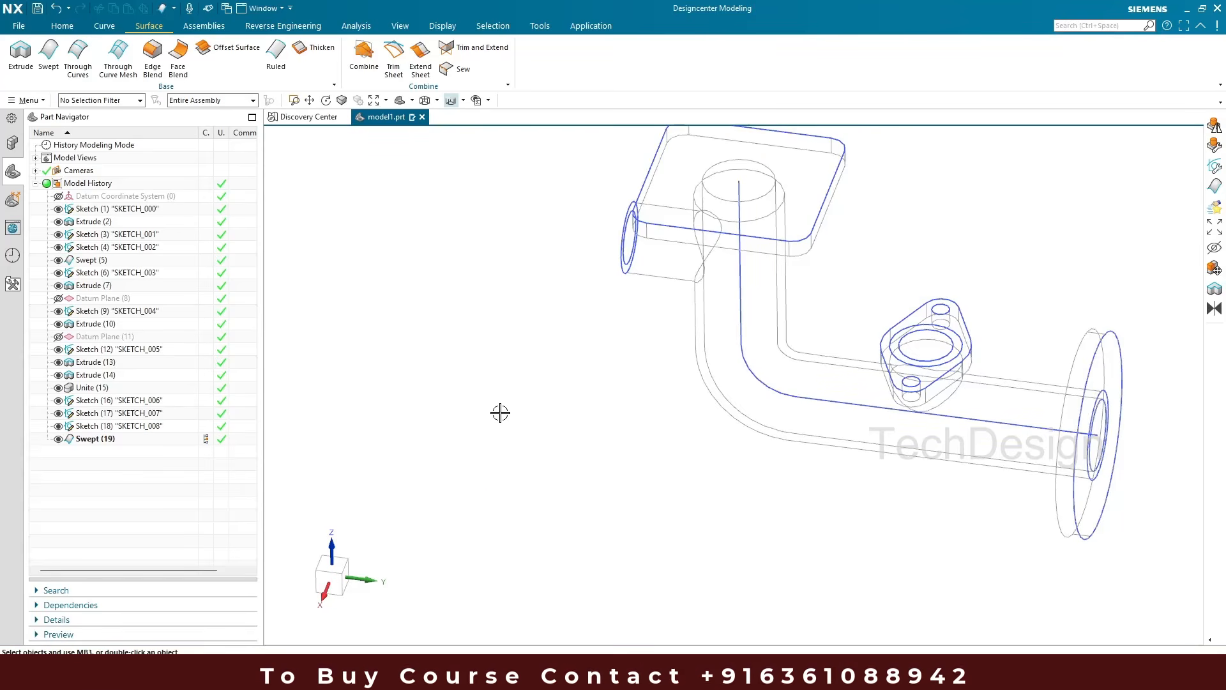
{"action": "middle_click_drag", "start_coordinate": [501, 413], "coordinate": [499, 382]}
{"action": "mouse_move", "coordinate": [509, 274]}
{"action": "middle_mouse_down"}
{"action": "mouse_move", "coordinate": [558, 366]}
{"action": "mouse_move", "coordinate": [581, 356]}
{"action": "middle_mouse_up"}
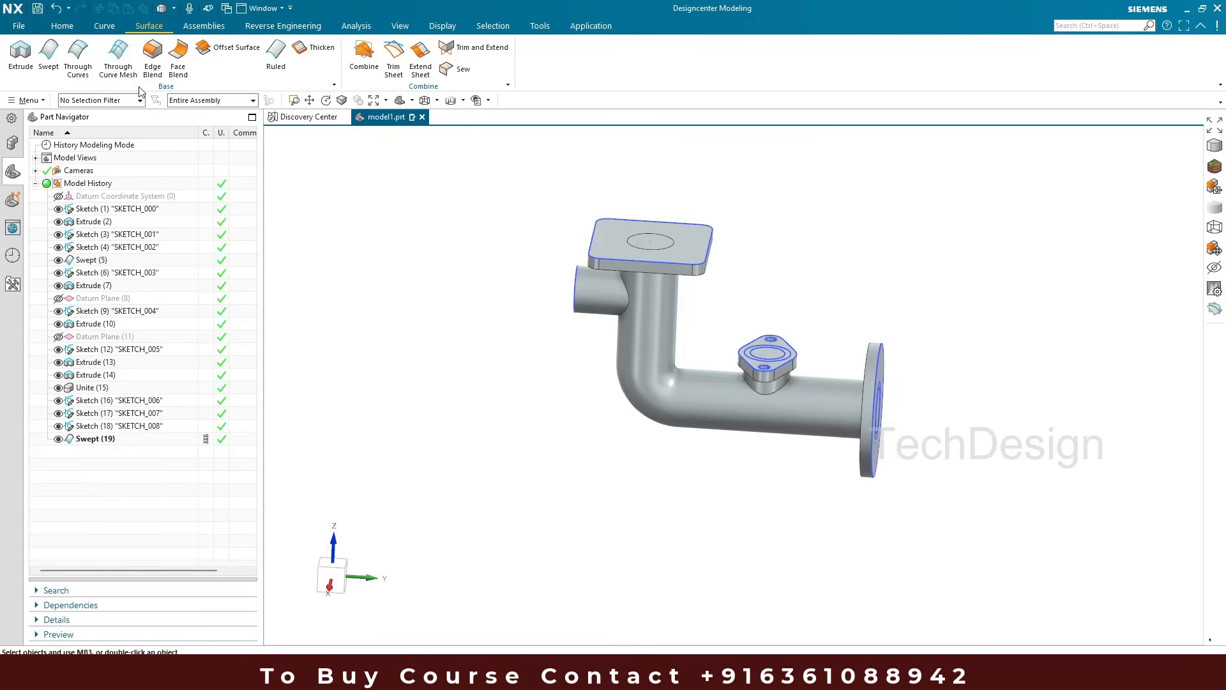
Unite the pipe body with the round end flange
{"action": "left_click", "coordinate": [74, 28]}
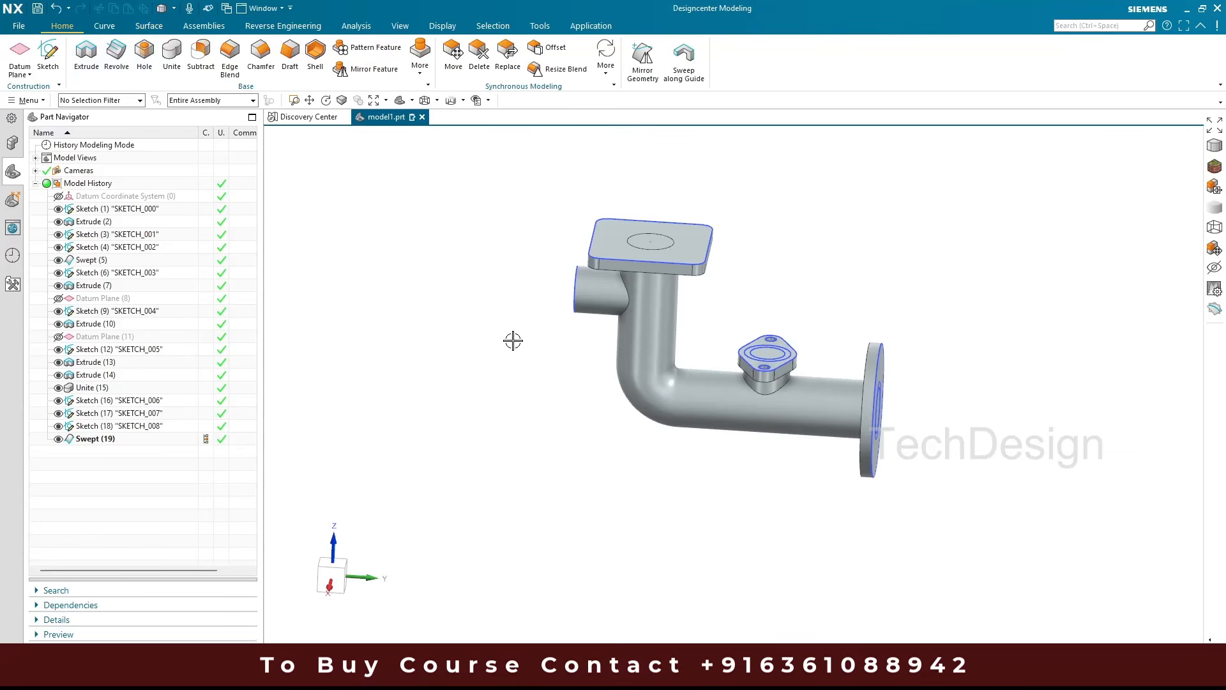
{"action": "middle_click_drag", "start_coordinate": [511, 339], "coordinate": [783, 428]}
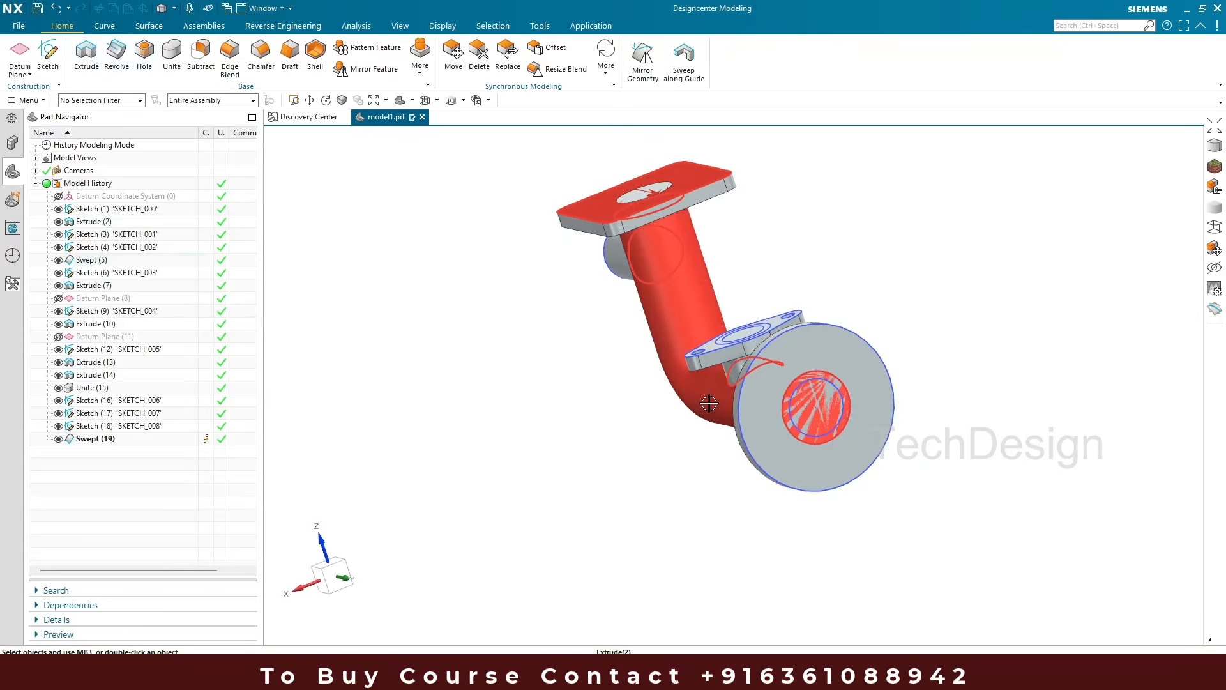
{"action": "left_click", "coordinate": [171, 57]}
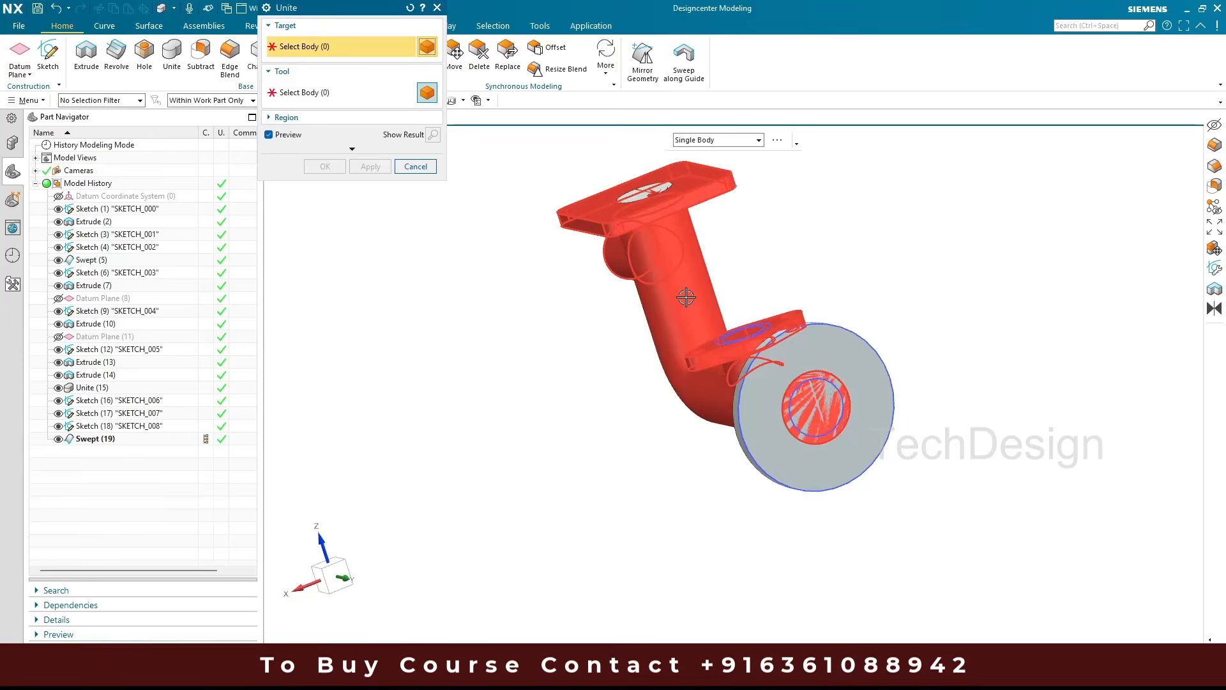
{"action": "left_click", "coordinate": [821, 386]}
{"action": "left_click", "coordinate": [843, 364]}
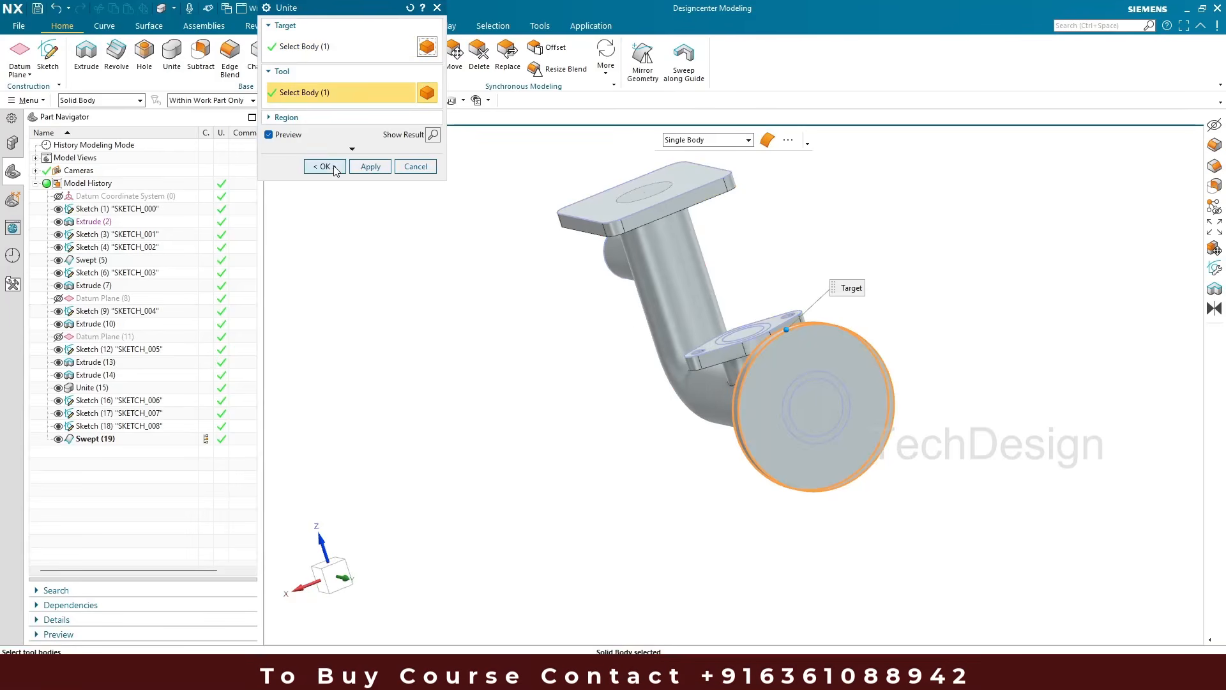
{"action": "left_click", "coordinate": [324, 167]}
Subtract the swept bore body from the united pipe body to hollow out the main pipe
{"action": "left_click", "coordinate": [200, 56]}
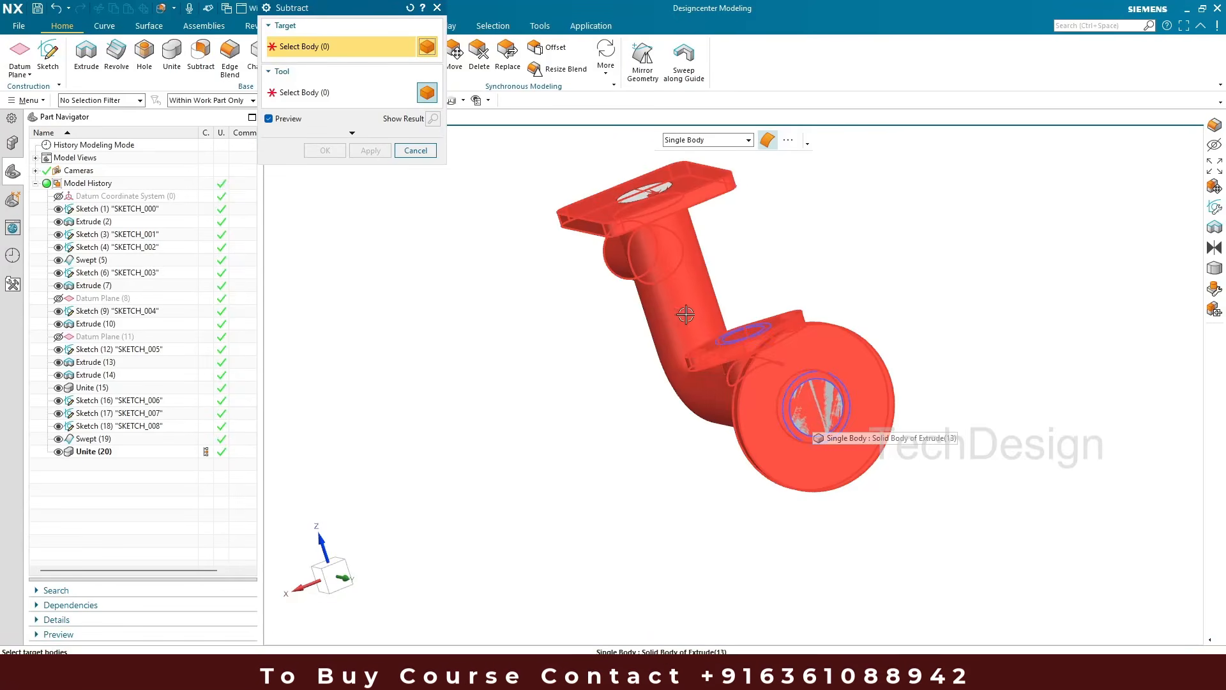
{"action": "left_click", "coordinate": [654, 289]}
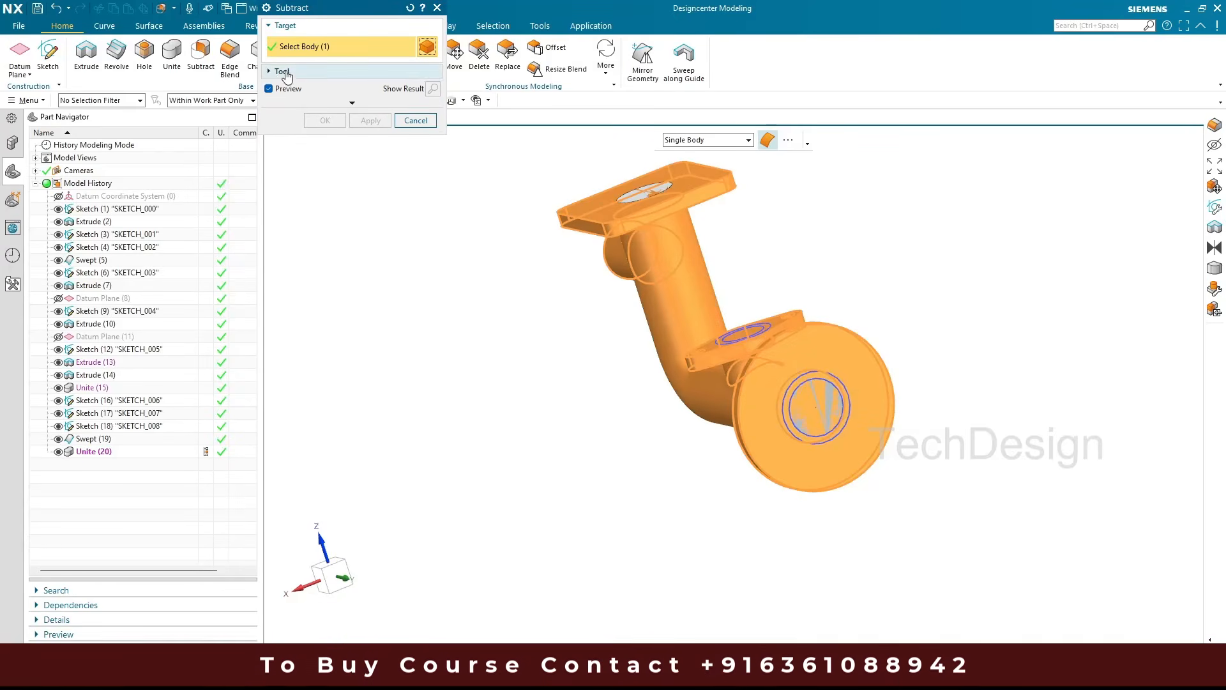
{"action": "left_click", "coordinate": [296, 93]}
{"action": "left_click", "coordinate": [106, 439]}
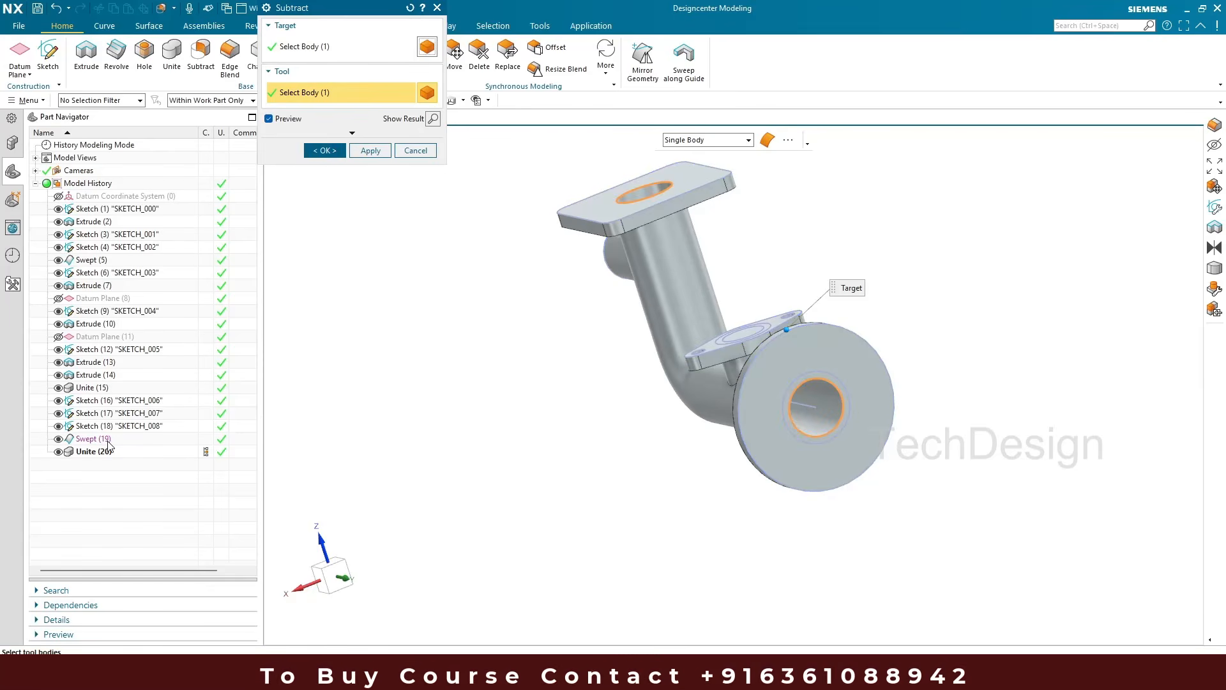
{"action": "left_click", "coordinate": [325, 150]}
{"action": "middle_click_drag", "start_coordinate": [506, 333], "coordinate": [430, 323]}
{"action": "scroll", "coordinate": [725, 360], "scroll_direction": "up", "scroll_amount": 7}
{"action": "scroll", "coordinate": [711, 320], "scroll_direction": "down", "scroll_amount": 6}
{"action": "middle_click_drag", "start_coordinate": [544, 377], "coordinate": [792, 358]}
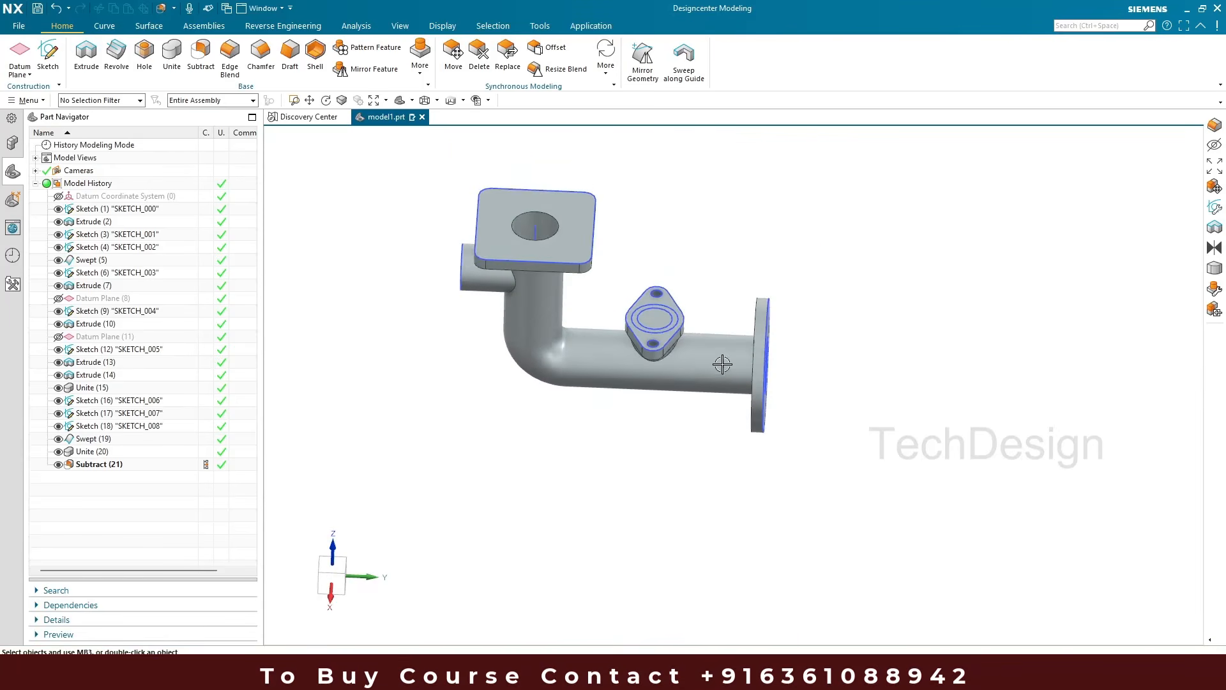
Set up an Extrude of the inner circle on the small oval flange, directed into the flange with the Subtract boolean
{"action": "scroll", "coordinate": [566, 380], "scroll_direction": "up", "scroll_amount": 5}
{"action": "scroll", "coordinate": [649, 345], "scroll_direction": "down", "scroll_amount": 5}
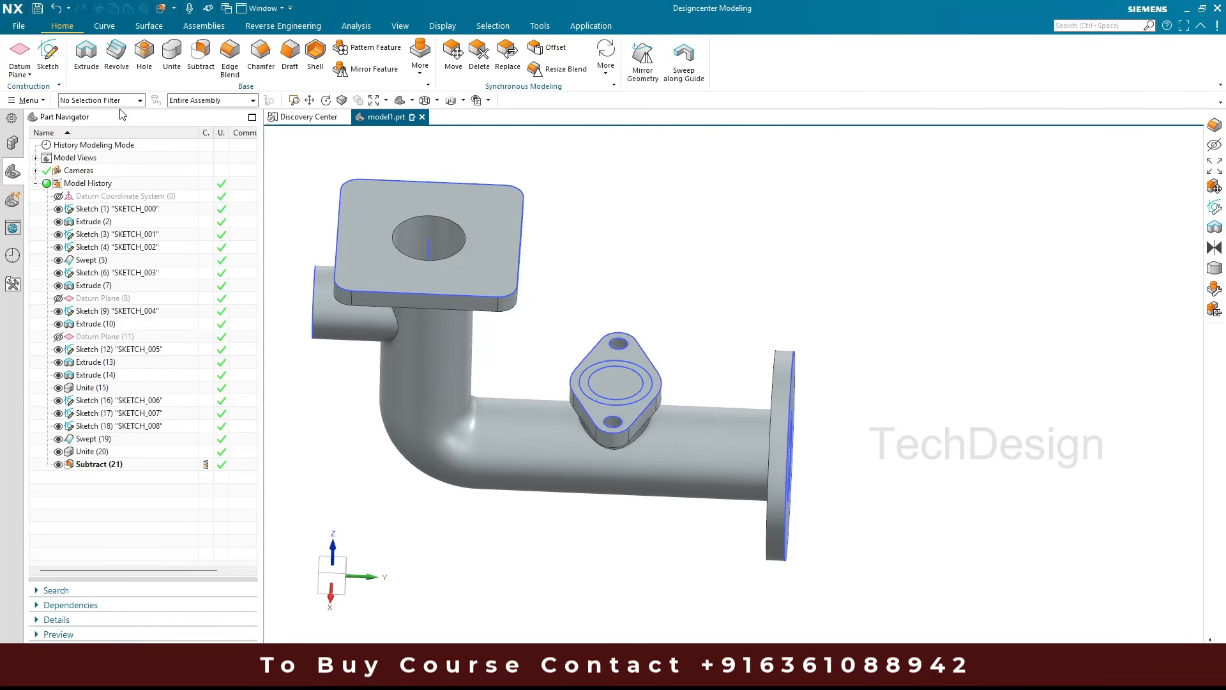
{"action": "key", "text": "x"}
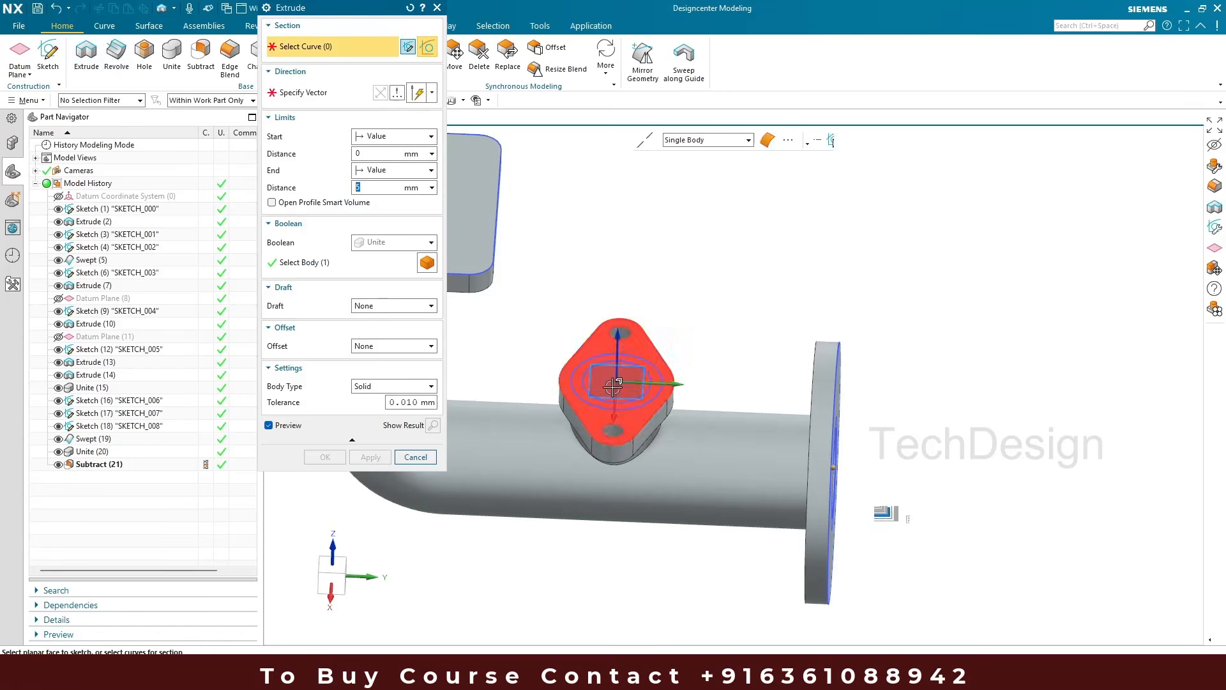
{"action": "scroll", "coordinate": [591, 429], "scroll_direction": "up", "scroll_amount": 5}
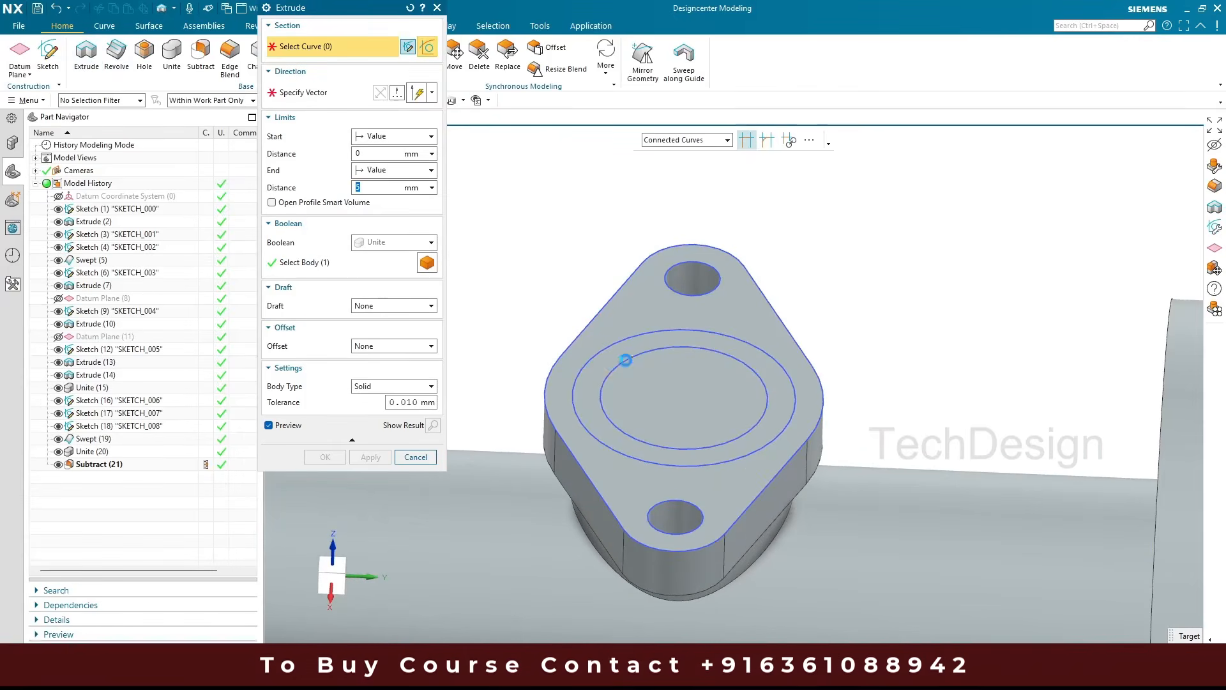
{"action": "left_click", "coordinate": [626, 358]}
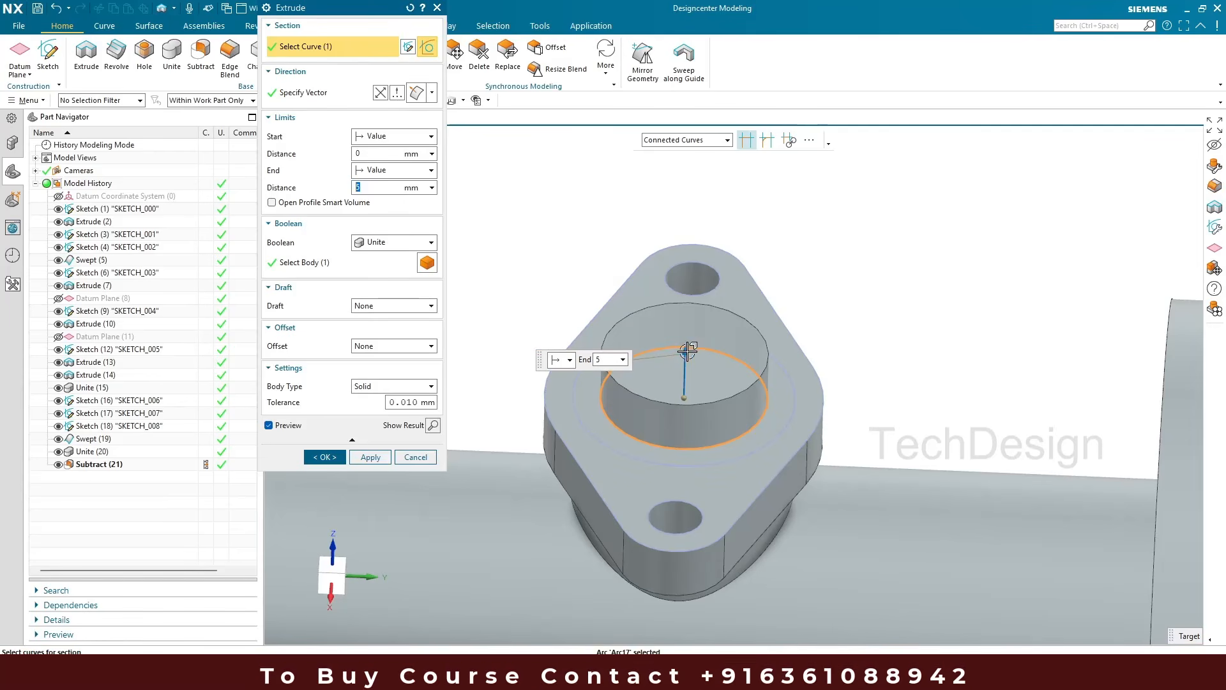
{"action": "double_click", "coordinate": [686, 351]}
{"action": "left_click", "coordinate": [373, 307]}
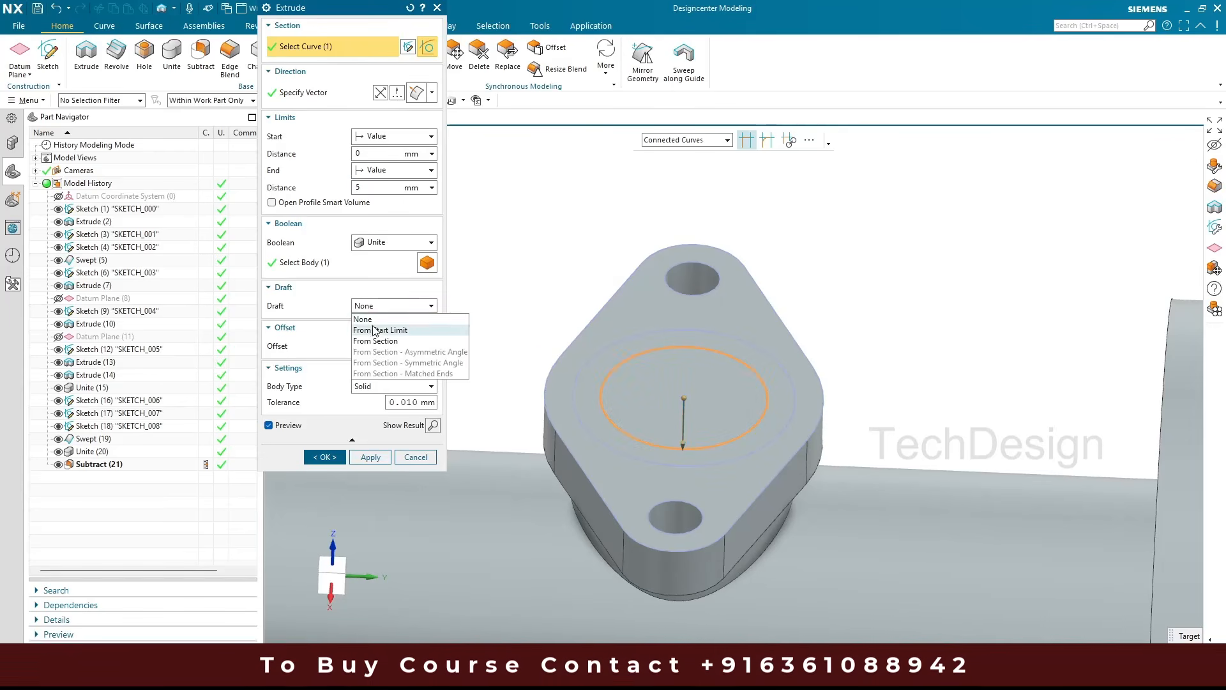
{"action": "left_click", "coordinate": [383, 246]}
{"action": "left_click", "coordinate": [383, 246]}
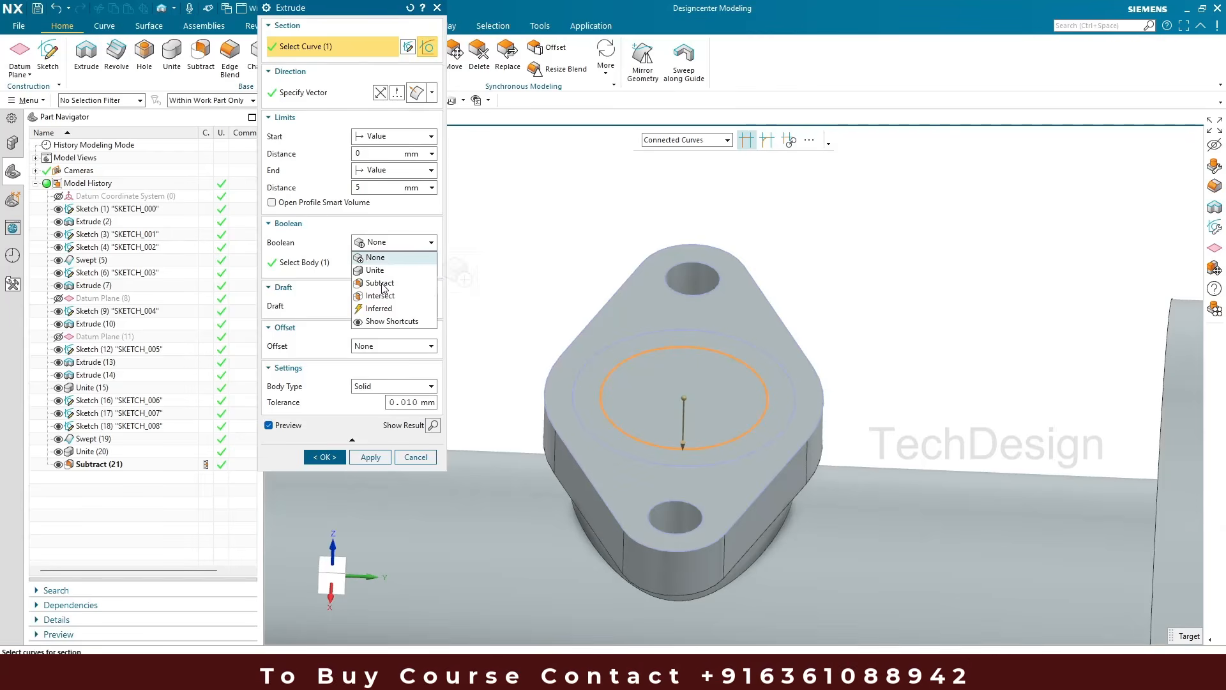
{"action": "left_click", "coordinate": [383, 283]}
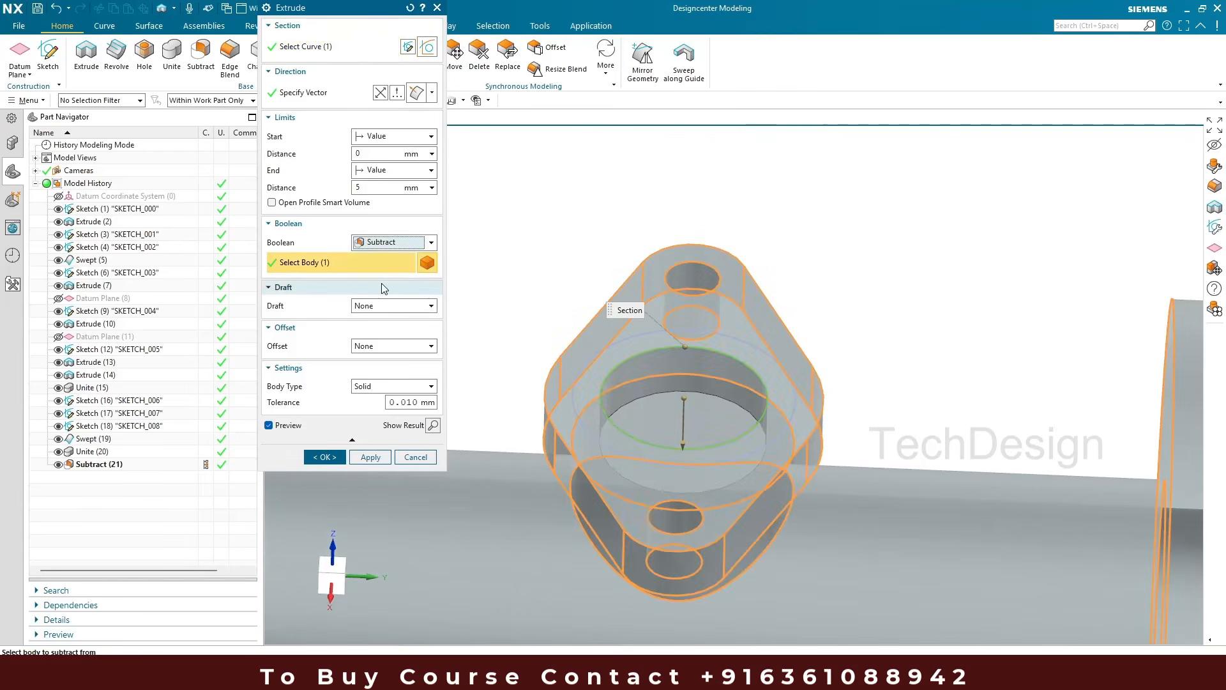
End the oval flange's bore cut Until Selected at the main pipe's inner bore face and apply the extrusion
{"action": "left_click", "coordinate": [386, 171]}
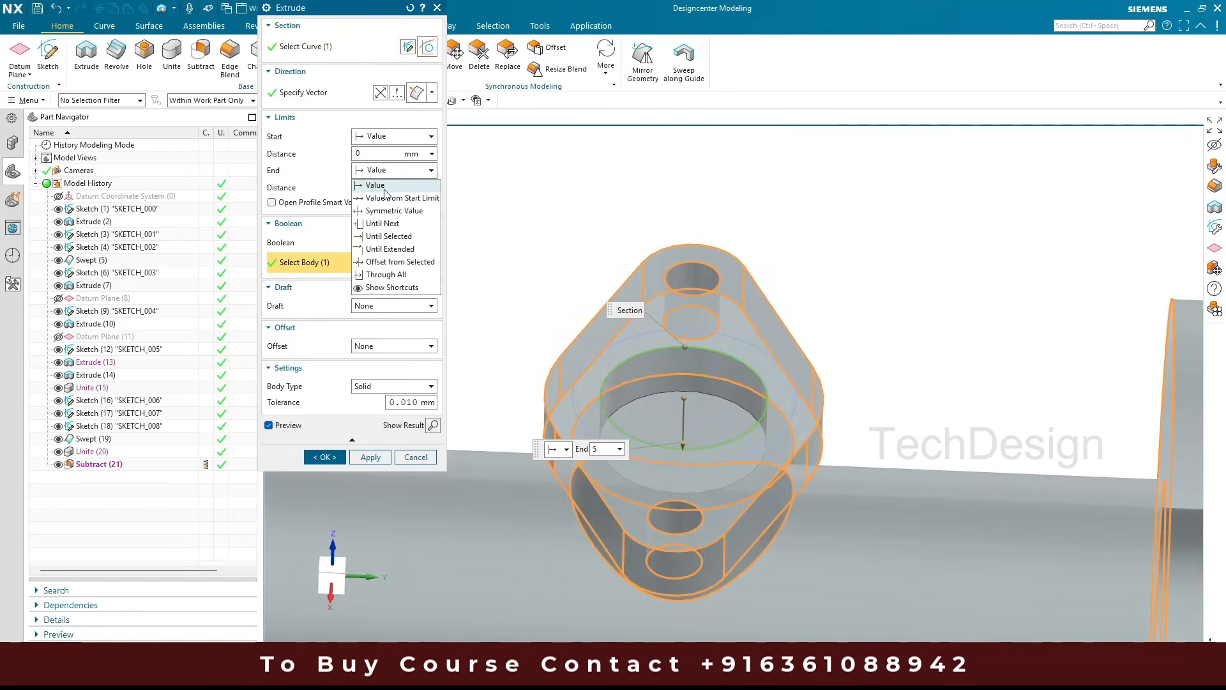
{"action": "left_click", "coordinate": [388, 238]}
{"action": "scroll", "coordinate": [570, 232], "scroll_direction": "down", "scroll_amount": 5}
{"action": "mouse_move", "coordinate": [572, 229]}
{"action": "middle_mouse_down"}
{"action": "mouse_move", "coordinate": [551, 210]}
{"action": "mouse_move", "coordinate": [562, 251]}
{"action": "middle_mouse_up"}
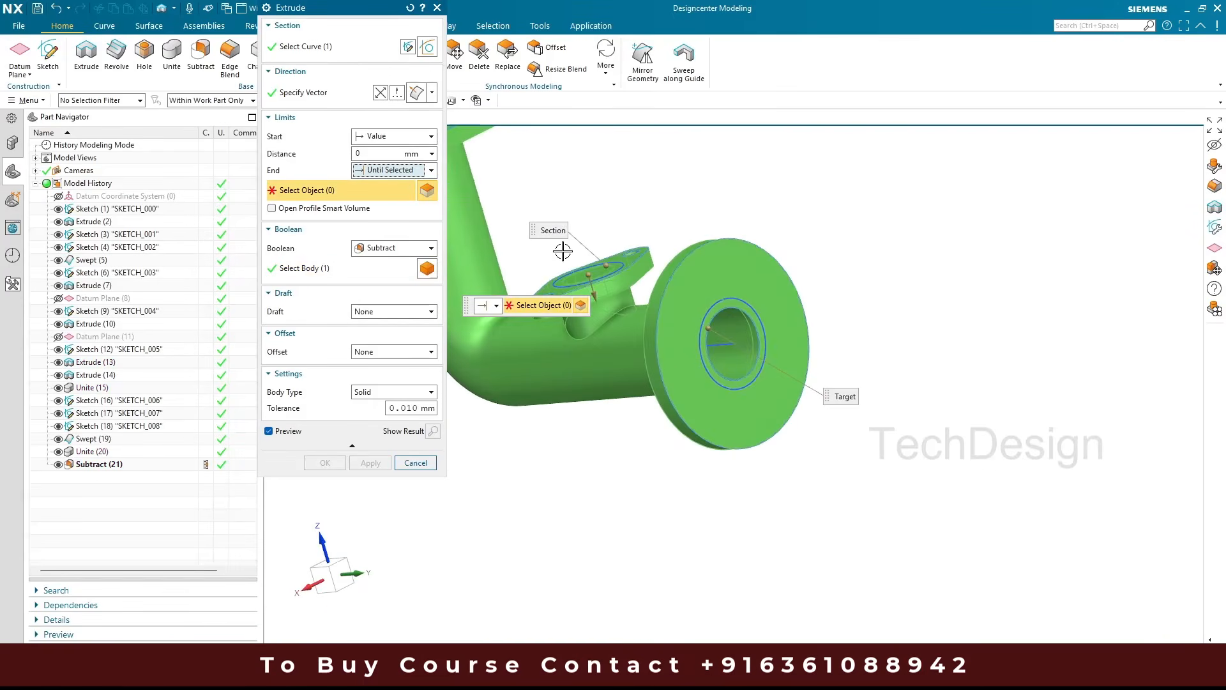
{"action": "scroll", "coordinate": [734, 287], "scroll_direction": "up", "scroll_amount": 4}
{"action": "left_click", "coordinate": [742, 365]}
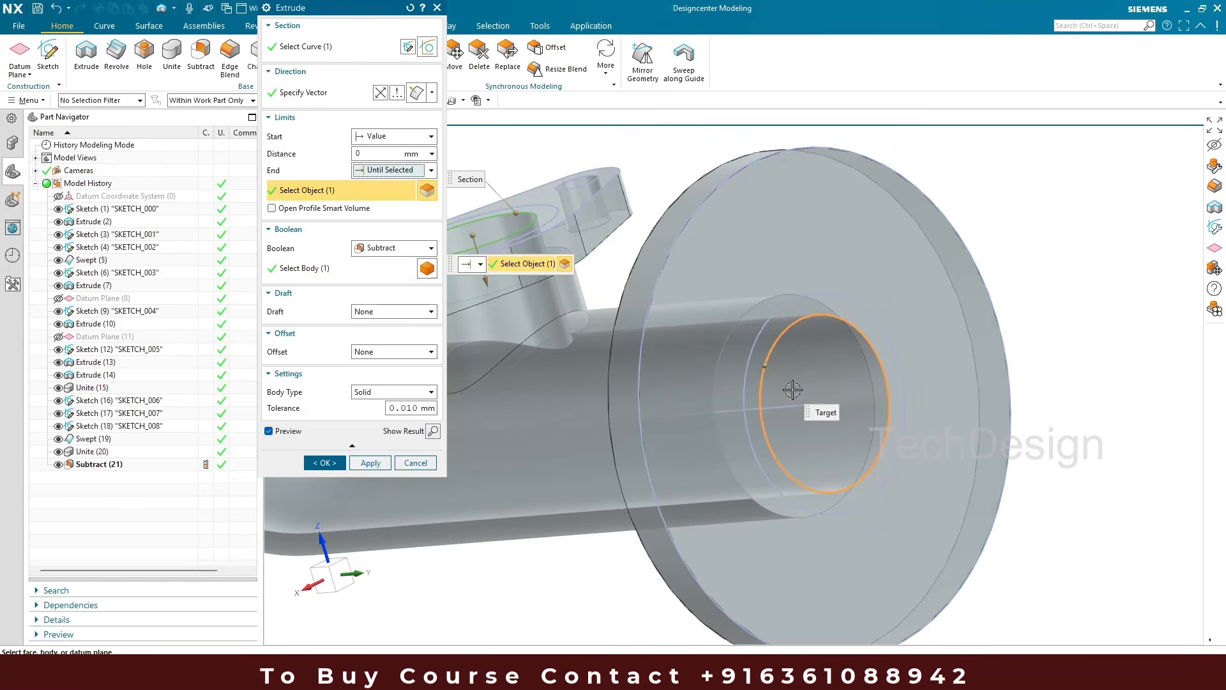
{"action": "scroll", "coordinate": [532, 391], "scroll_direction": "down", "scroll_amount": 3}
{"action": "left_click", "coordinate": [329, 463]}
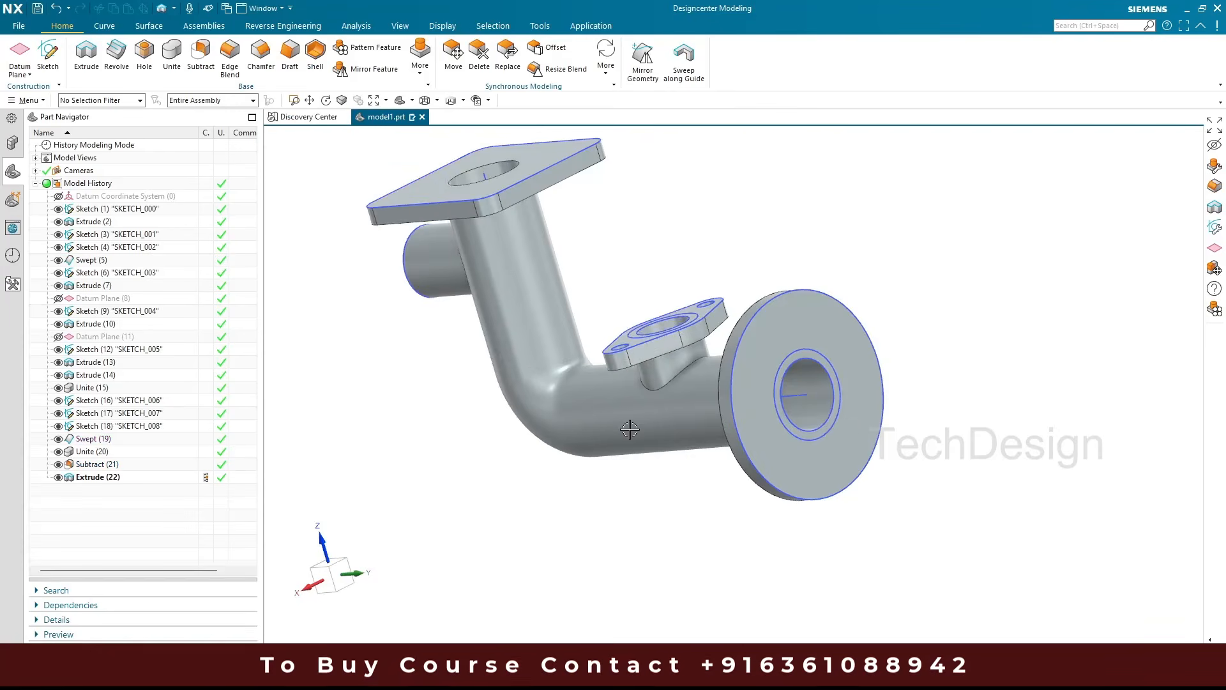
Set up a subtracting Extrude of the inner circle on the side pipe's end face, reversed to point into the pipe
{"action": "middle_click_drag", "start_coordinate": [626, 427], "coordinate": [657, 482]}
{"action": "scroll", "coordinate": [666, 355], "scroll_direction": "up", "scroll_amount": 4}
{"action": "scroll", "coordinate": [701, 405], "scroll_direction": "down", "scroll_amount": 4}
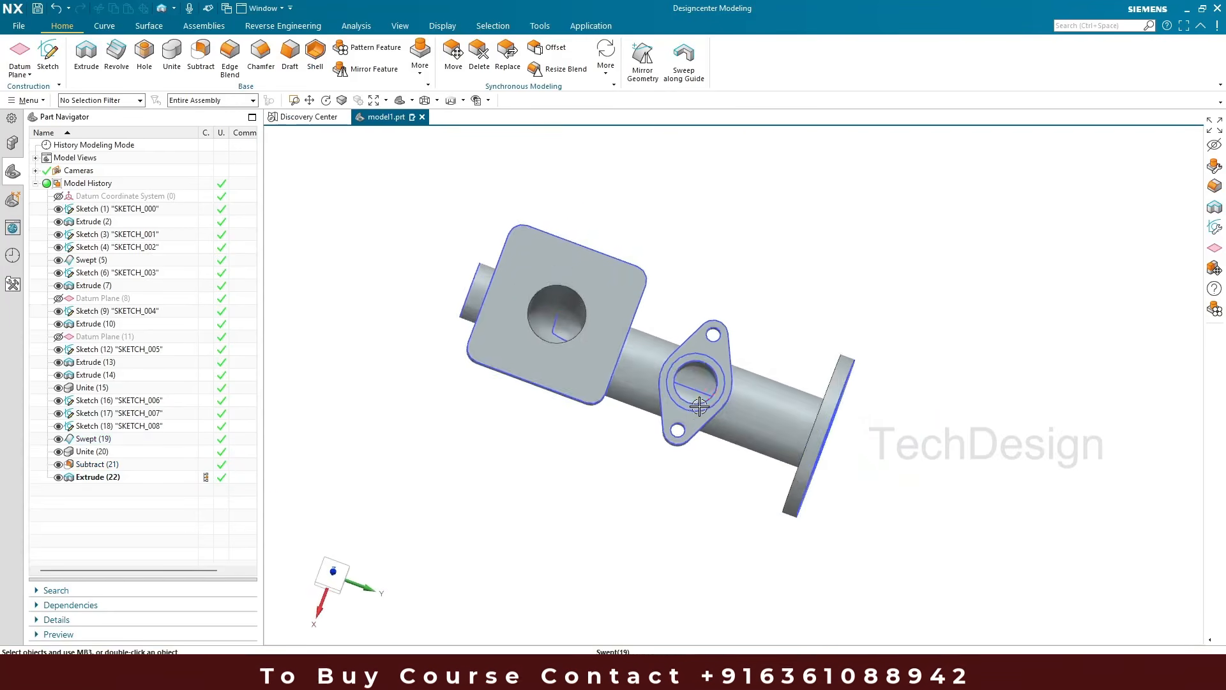
{"action": "middle_click_drag", "start_coordinate": [700, 405], "coordinate": [734, 293]}
{"action": "scroll", "coordinate": [540, 337], "scroll_direction": "up", "scroll_amount": 5}
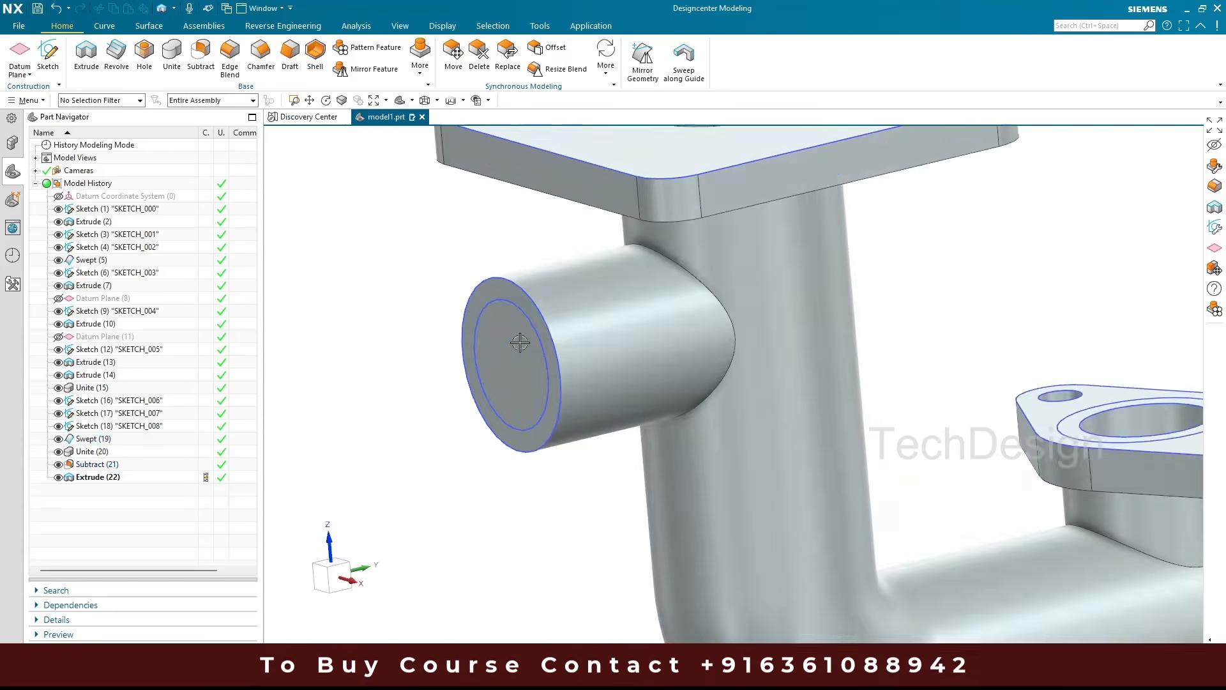
{"action": "left_click", "coordinate": [500, 300]}
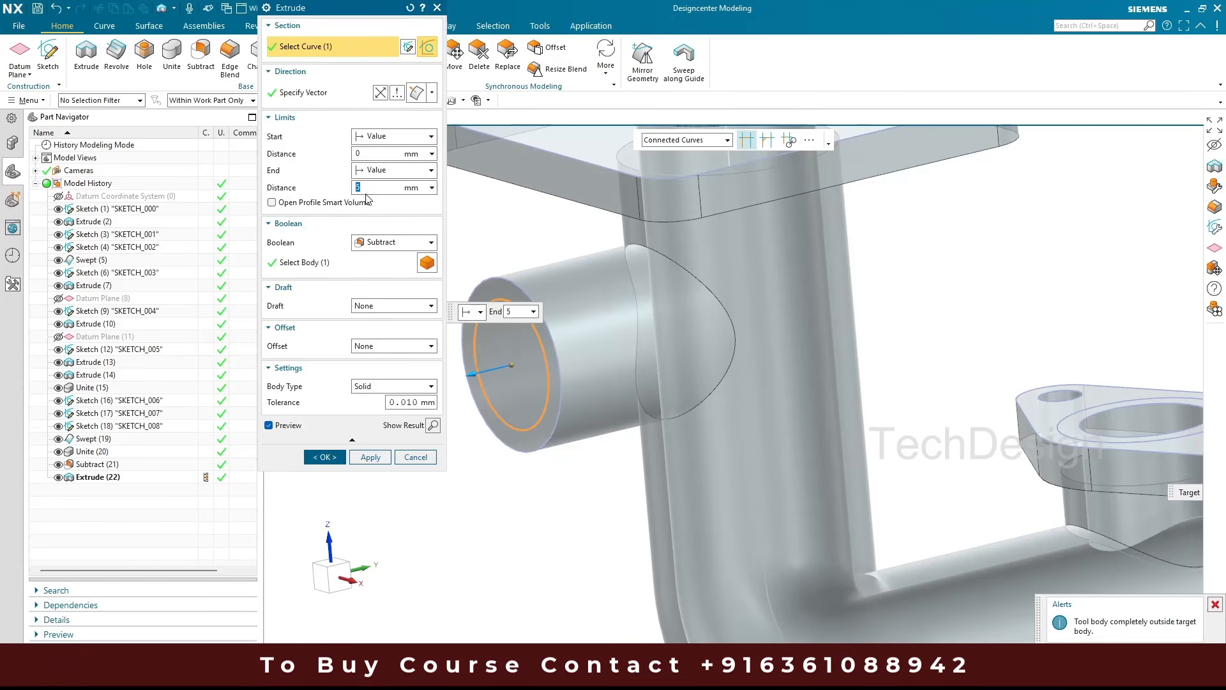
{"action": "left_click", "coordinate": [380, 93]}
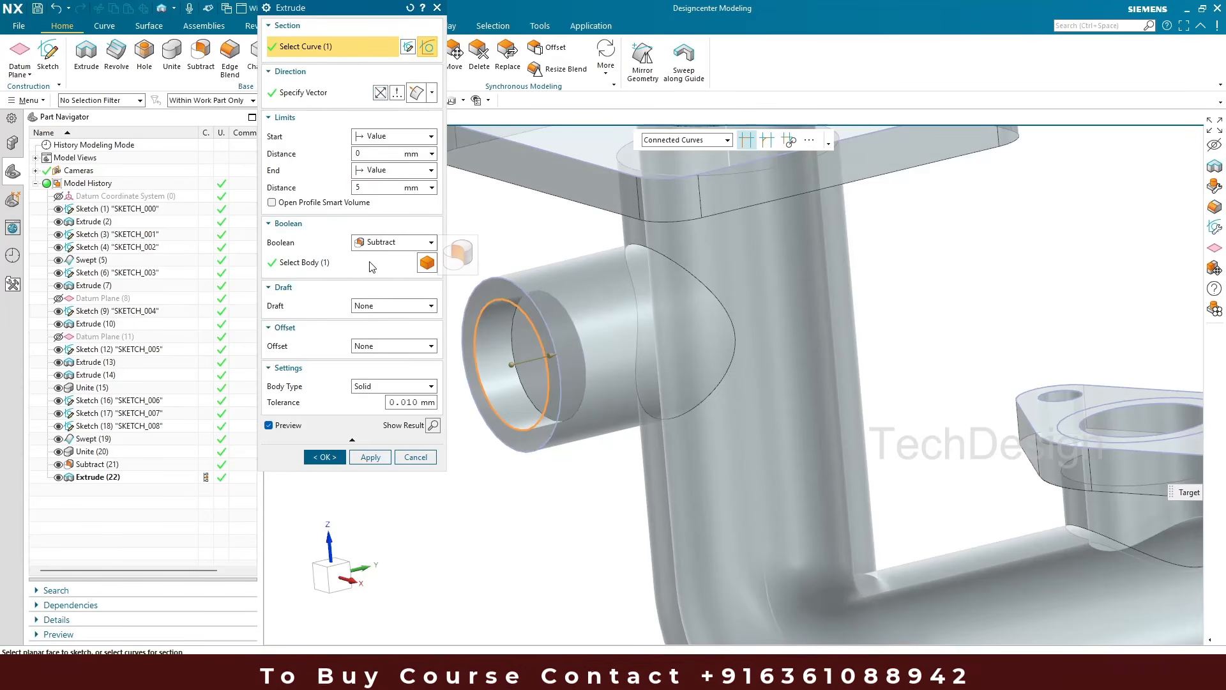
End the side pipe's bore cut Until Selected at the main pipe's inner bore face and apply the extrusion
{"action": "left_click", "coordinate": [395, 171]}
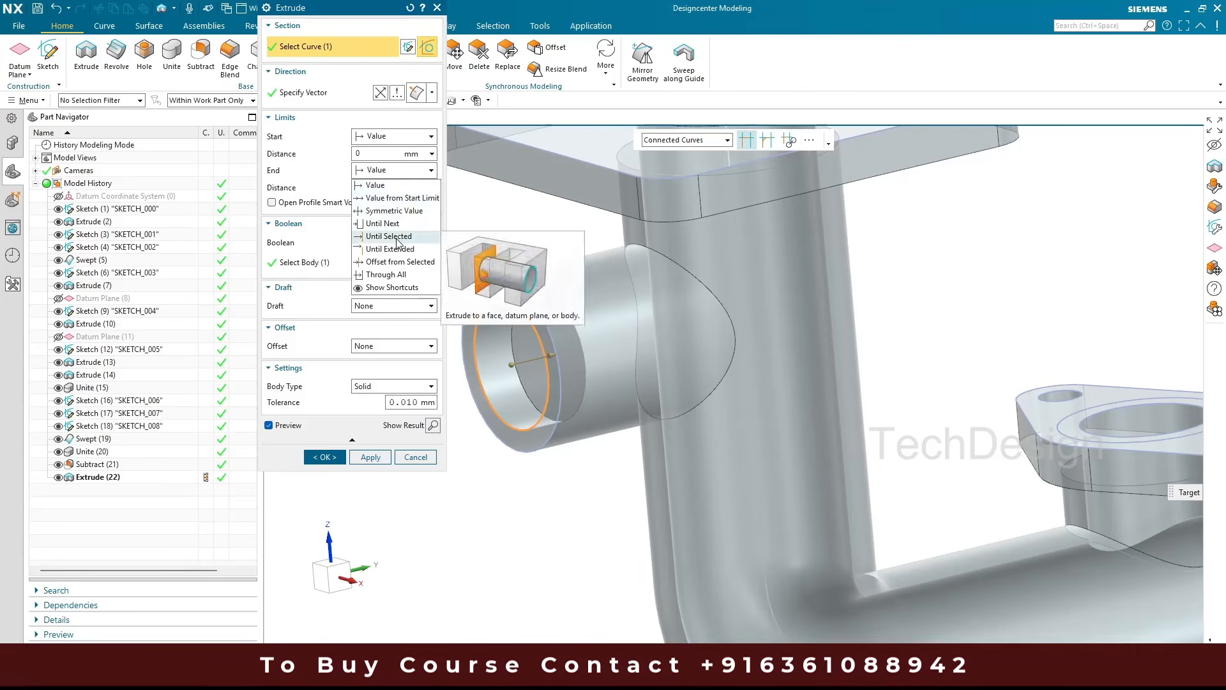
{"action": "left_click", "coordinate": [399, 230]}
{"action": "scroll", "coordinate": [771, 327], "scroll_direction": "down", "scroll_amount": 1}
{"action": "middle_click_drag", "start_coordinate": [766, 323], "coordinate": [771, 362]}
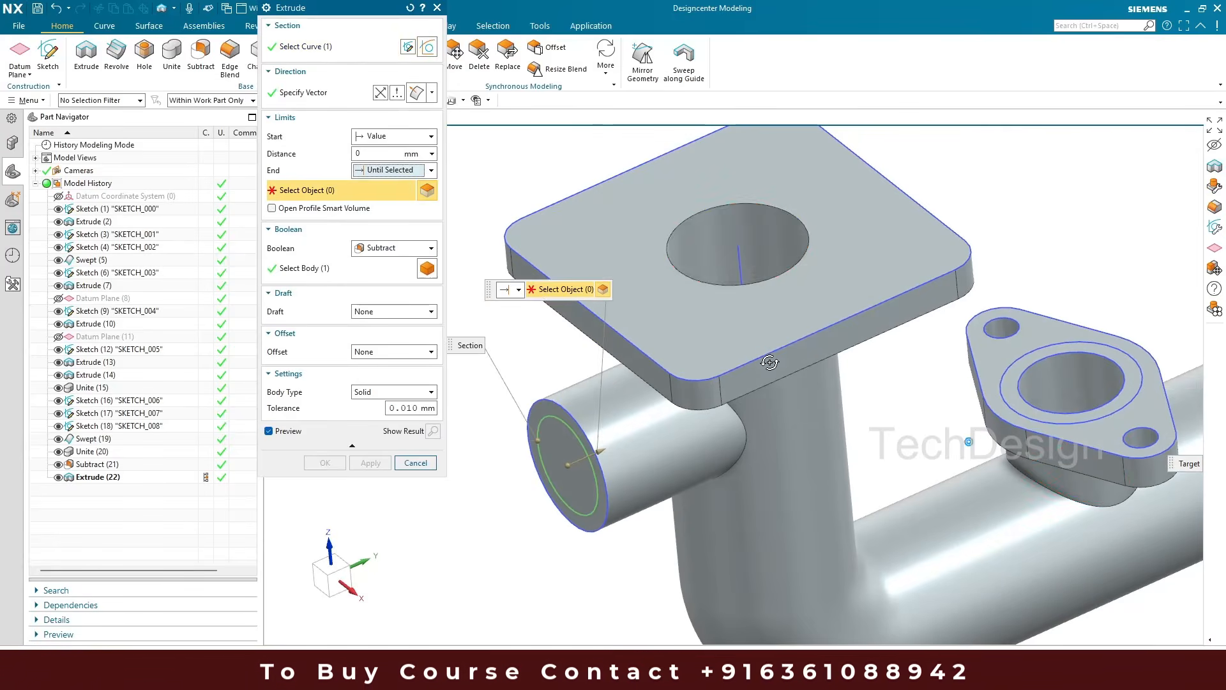
{"action": "left_click", "coordinate": [754, 248]}
{"action": "scroll", "coordinate": [754, 248], "scroll_direction": "down", "scroll_amount": 2}
{"action": "left_click", "coordinate": [332, 462]}
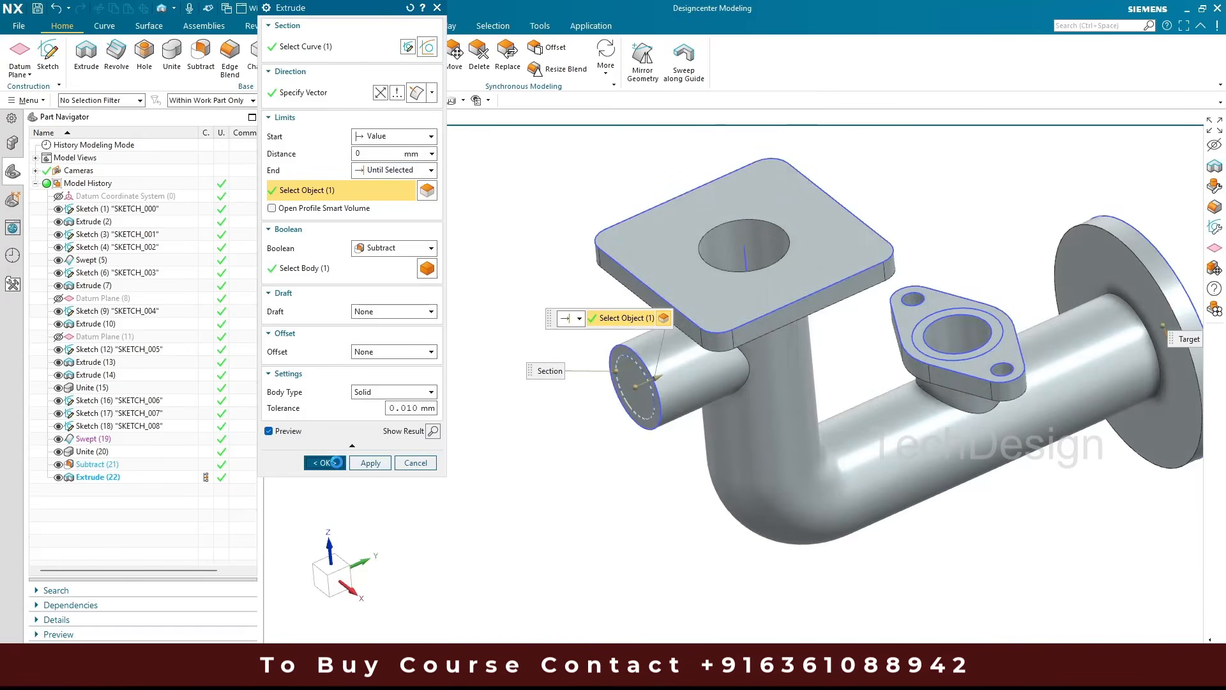
{"action": "middle_click_drag", "start_coordinate": [669, 475], "coordinate": [632, 443]}
{"action": "scroll", "coordinate": [632, 443], "scroll_direction": "down", "scroll_amount": 3}
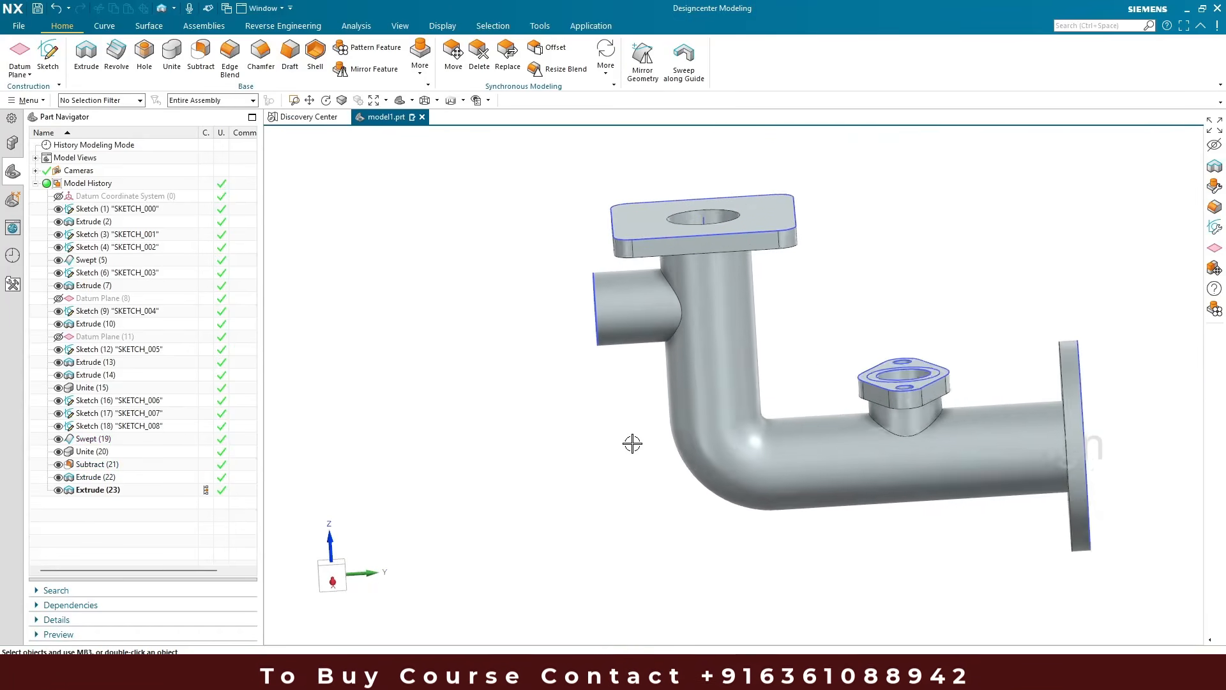
{"action": "key", "text": "ctrl+f"}
{"action": "mouse_move", "coordinate": [542, 384]}
{"action": "middle_mouse_down"}
{"action": "mouse_move", "coordinate": [567, 427]}
{"action": "mouse_move", "coordinate": [574, 408]}
{"action": "mouse_move", "coordinate": [541, 403]}
{"action": "middle_mouse_up"}
Check the round flange's bolt hole dimensions in the drawing 38.png, then return to the model in NX
{"action": "mouse_move", "coordinate": [741, 678]}
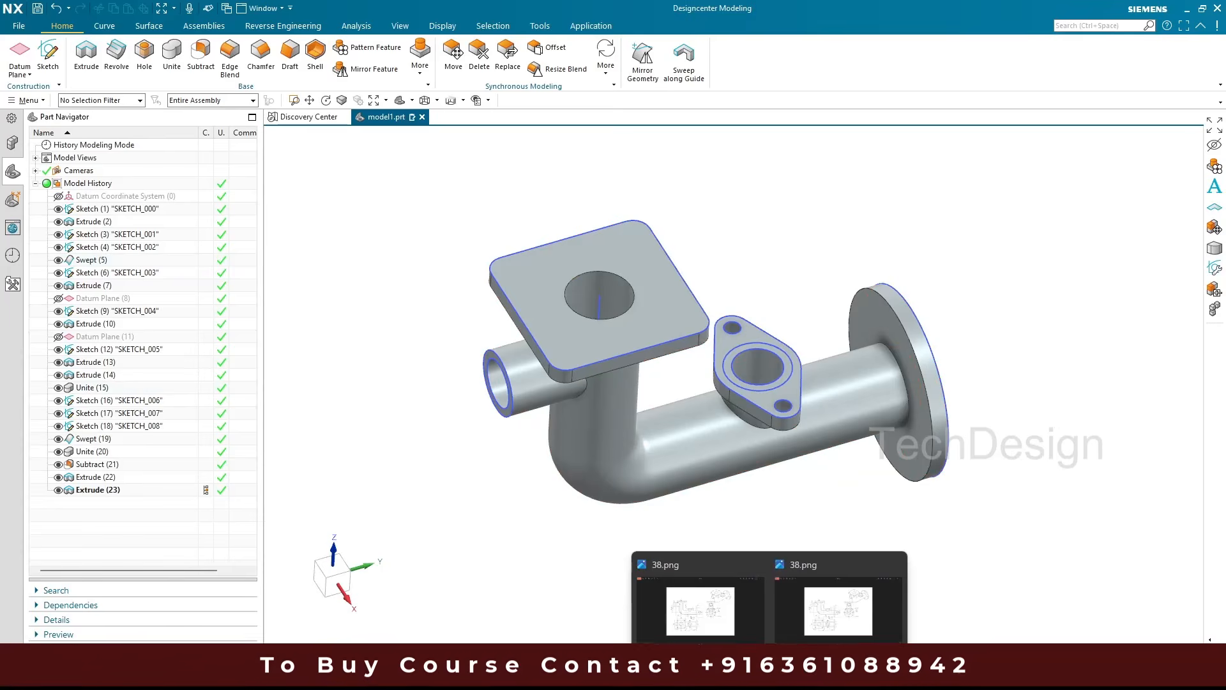
{"action": "left_click", "coordinate": [738, 614]}
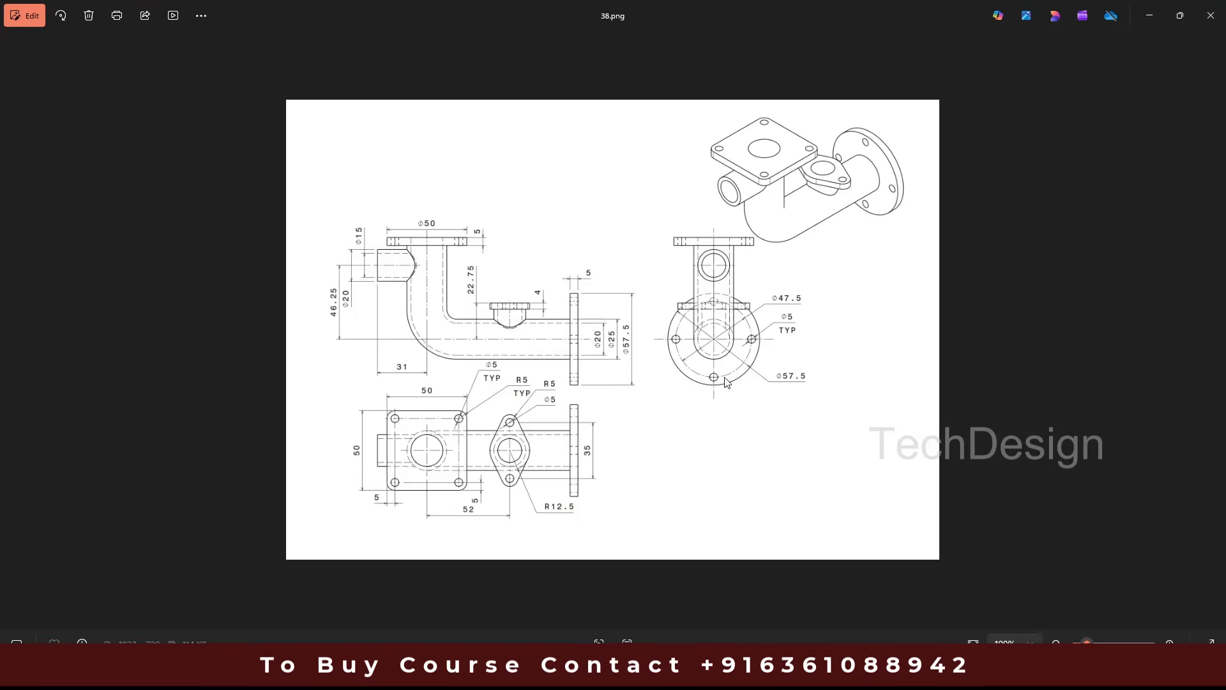
{"action": "scroll", "coordinate": [728, 372], "scroll_direction": "up", "scroll_amount": 2}
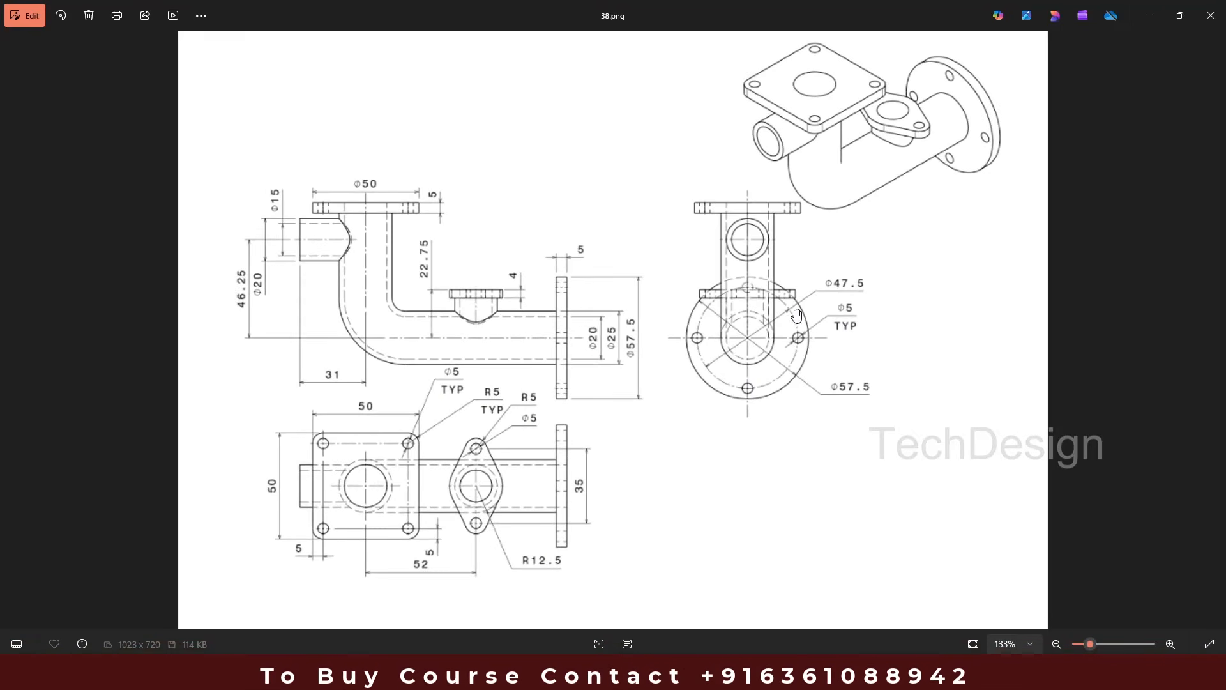
{"action": "left_click_drag", "start_coordinate": [796, 314], "coordinate": [773, 351]}
{"action": "scroll", "coordinate": [894, 296], "scroll_direction": "down", "scroll_amount": 2}
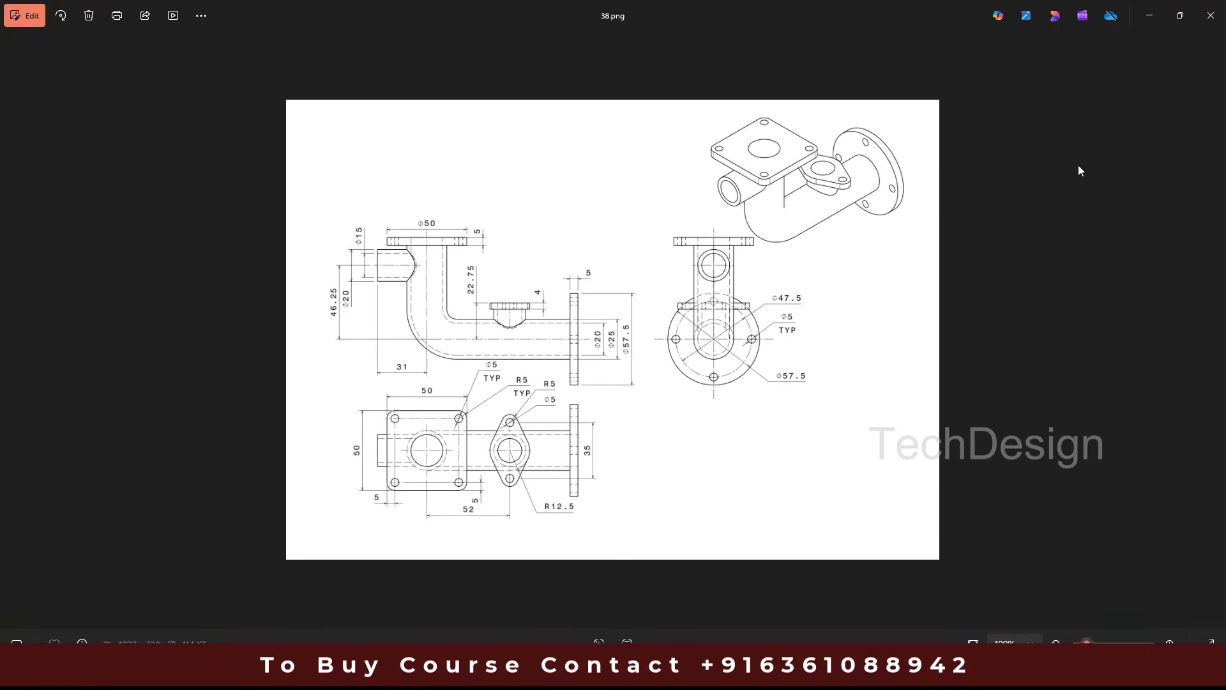
{"action": "left_click", "coordinate": [1147, 23]}
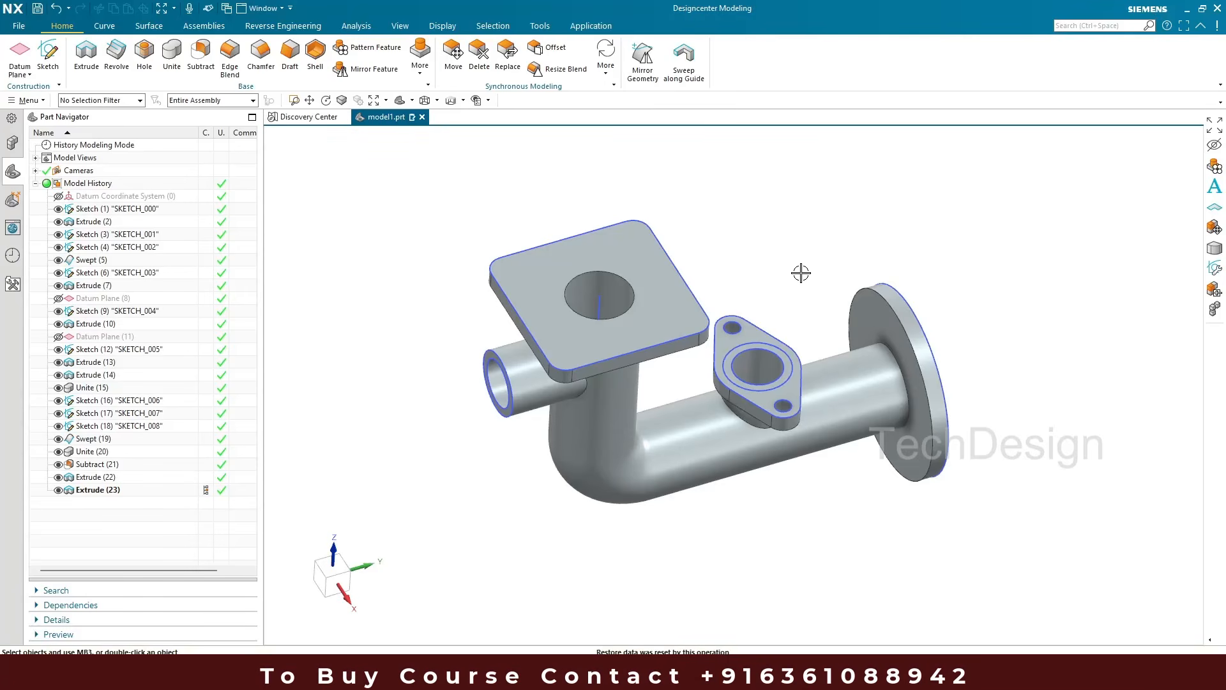
{"action": "middle_click_drag", "start_coordinate": [760, 291], "coordinate": [758, 279]}
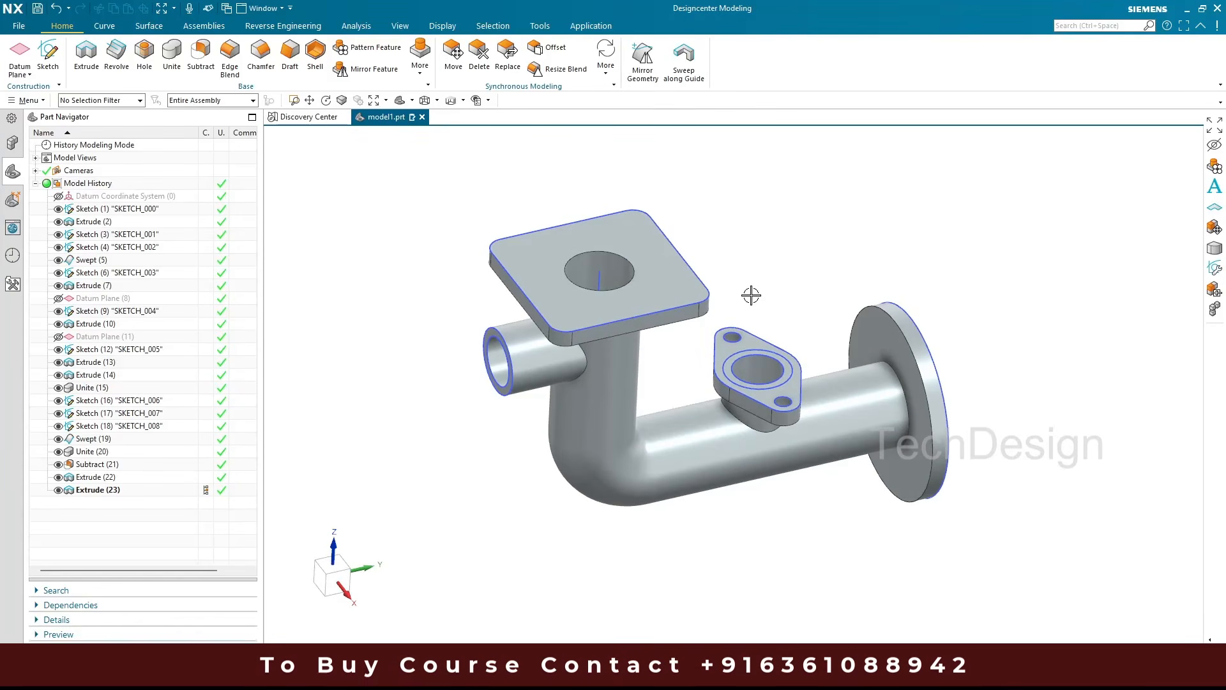